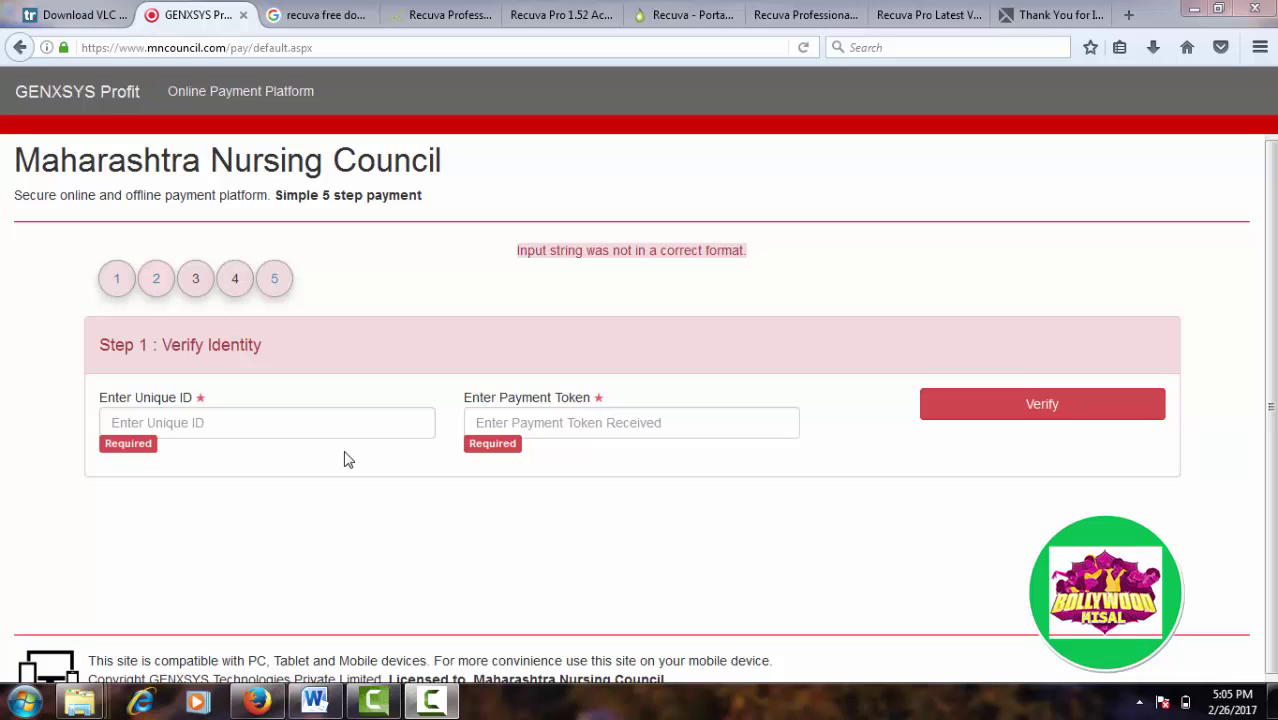
Step: Click into the empty Unique ID field on the Step 1 Verify Identity form
click(278, 423)
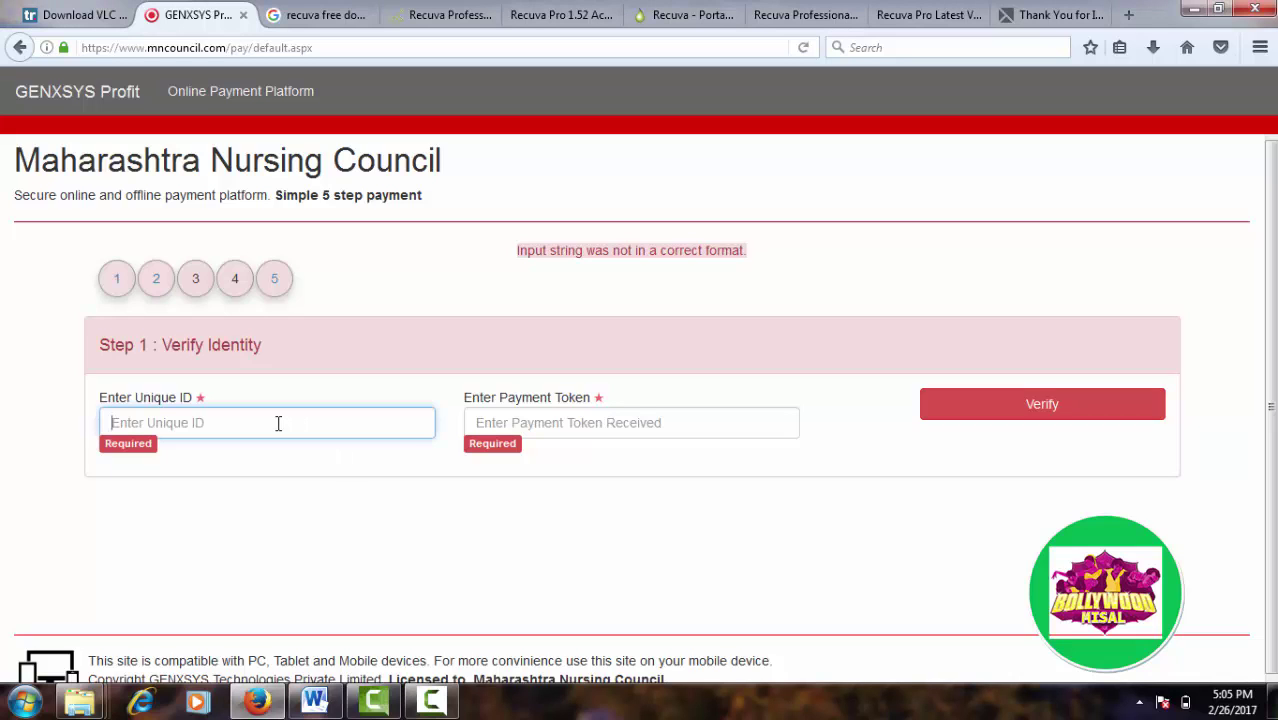
Step: Fill the Unique ID field from the saved autocomplete suggestions
click(278, 423)
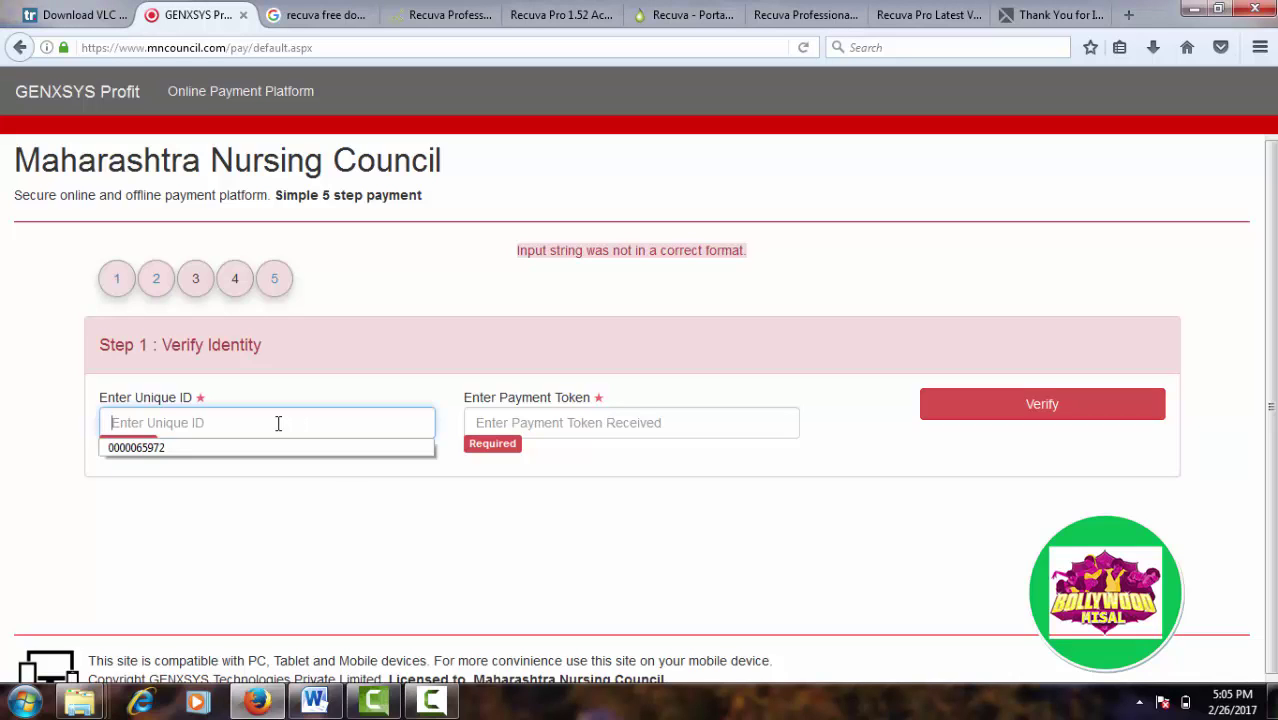
click(206, 423)
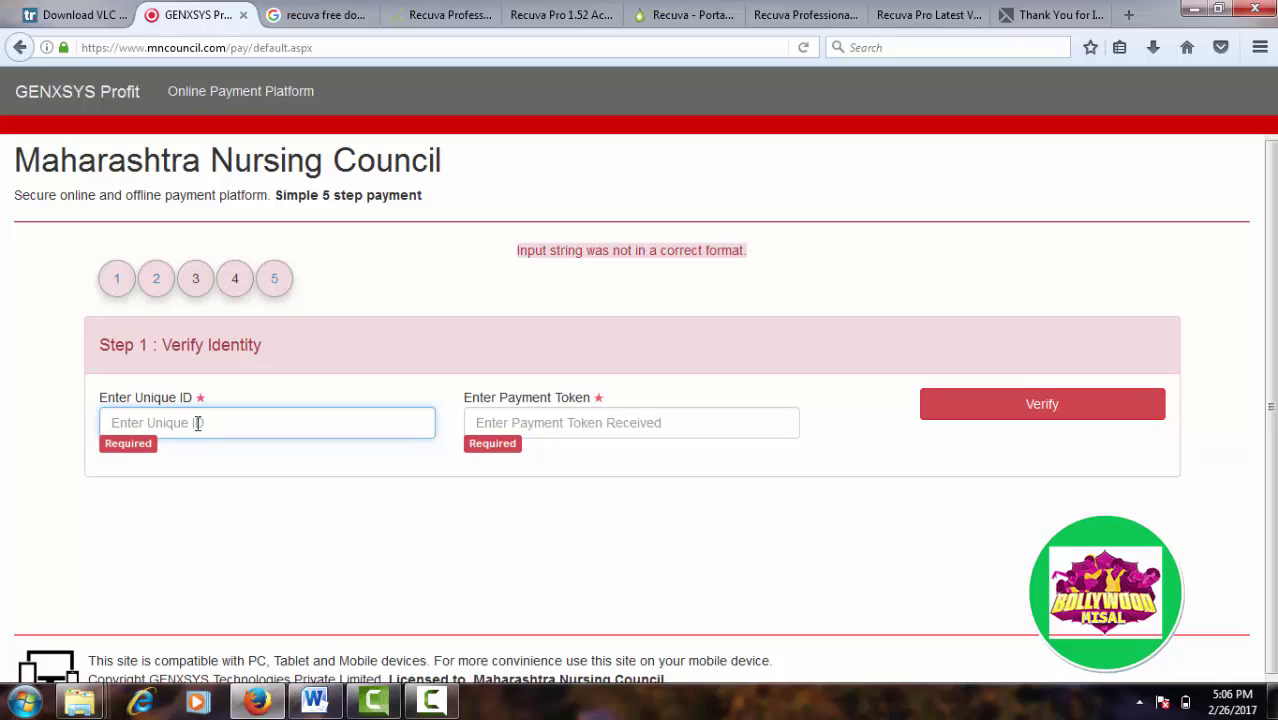
click(198, 423)
click(198, 423)
click(166, 422)
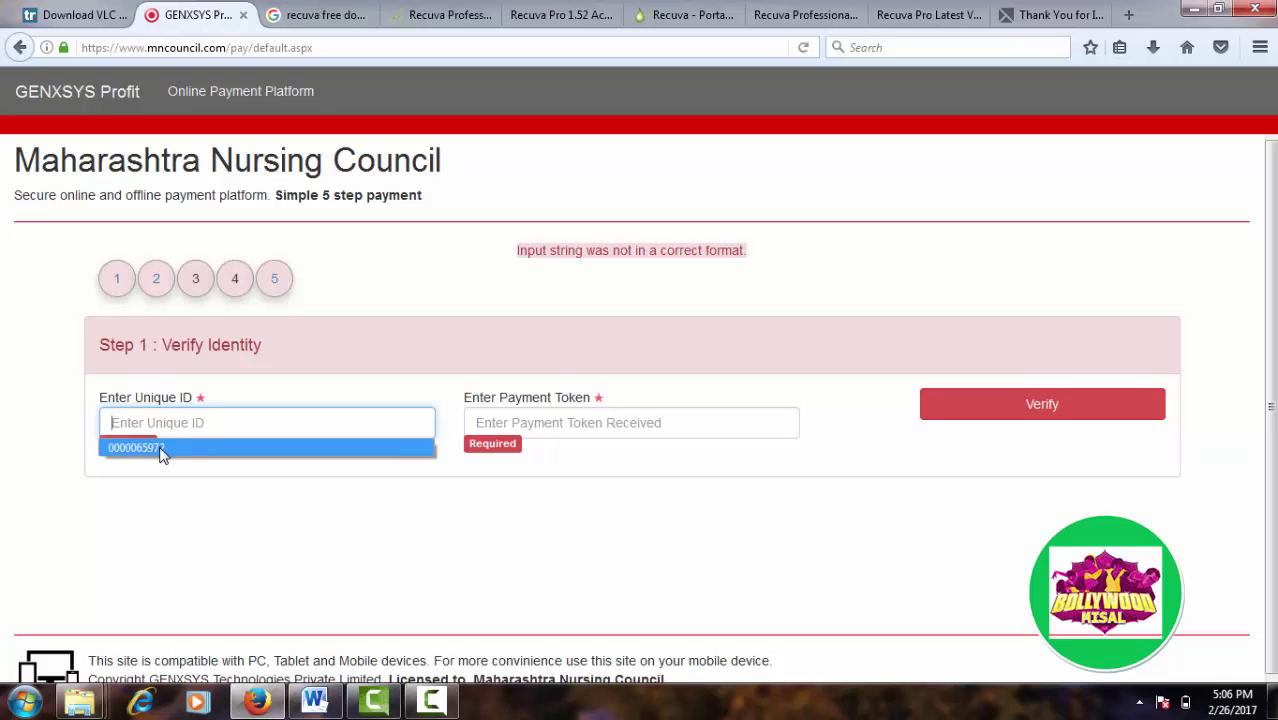
click(160, 448)
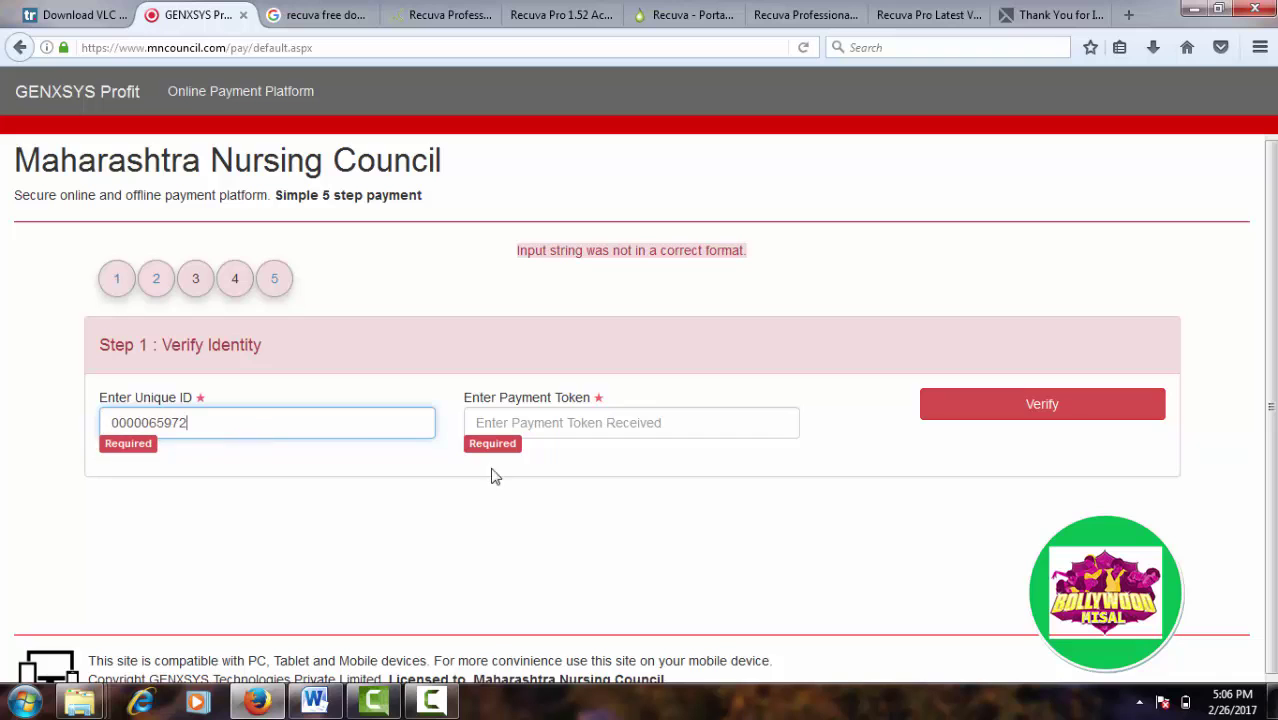
Step: Dismiss the colour-scheme prompt, enter the payment token and submit for verification
click(517, 427)
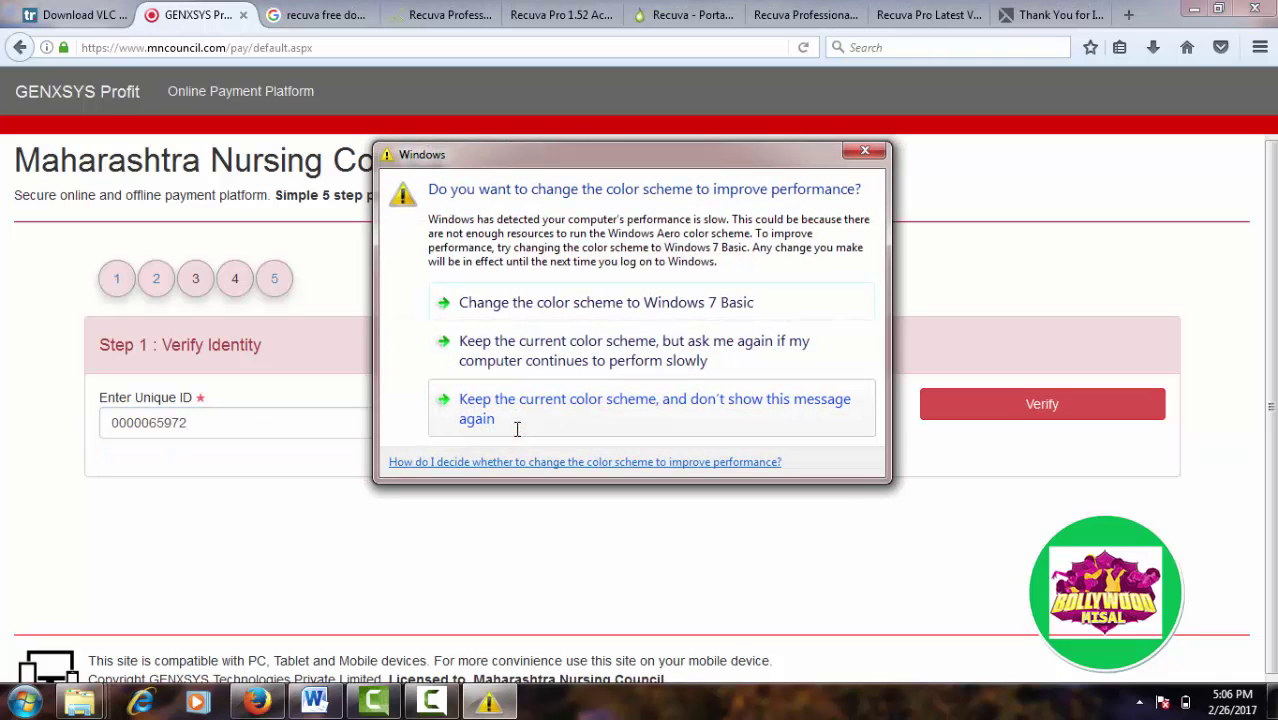
click(576, 420)
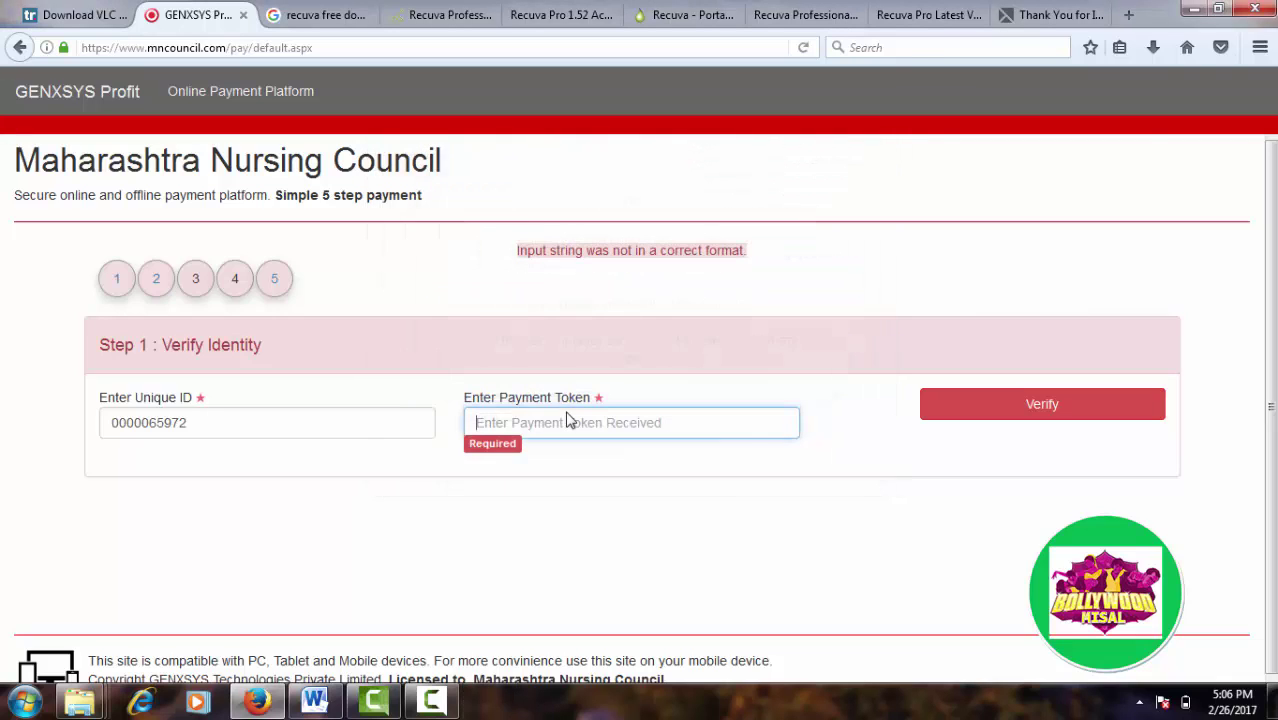
click(526, 428)
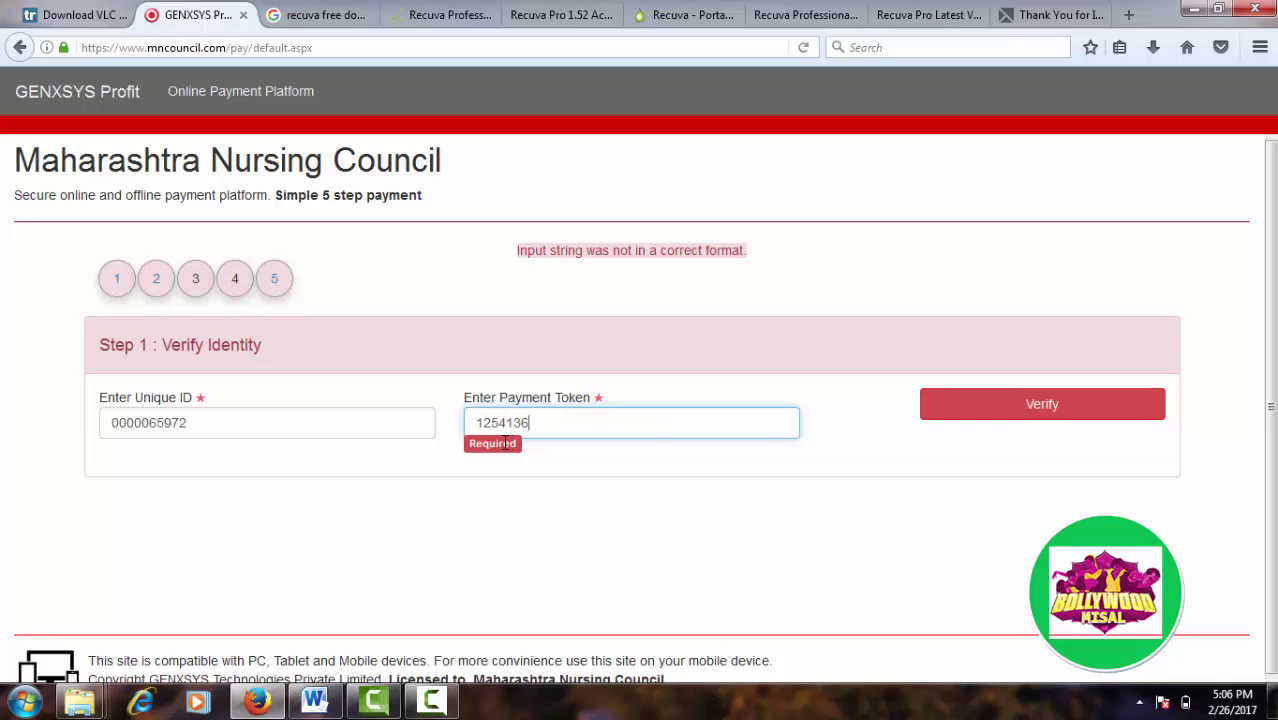
click(997, 408)
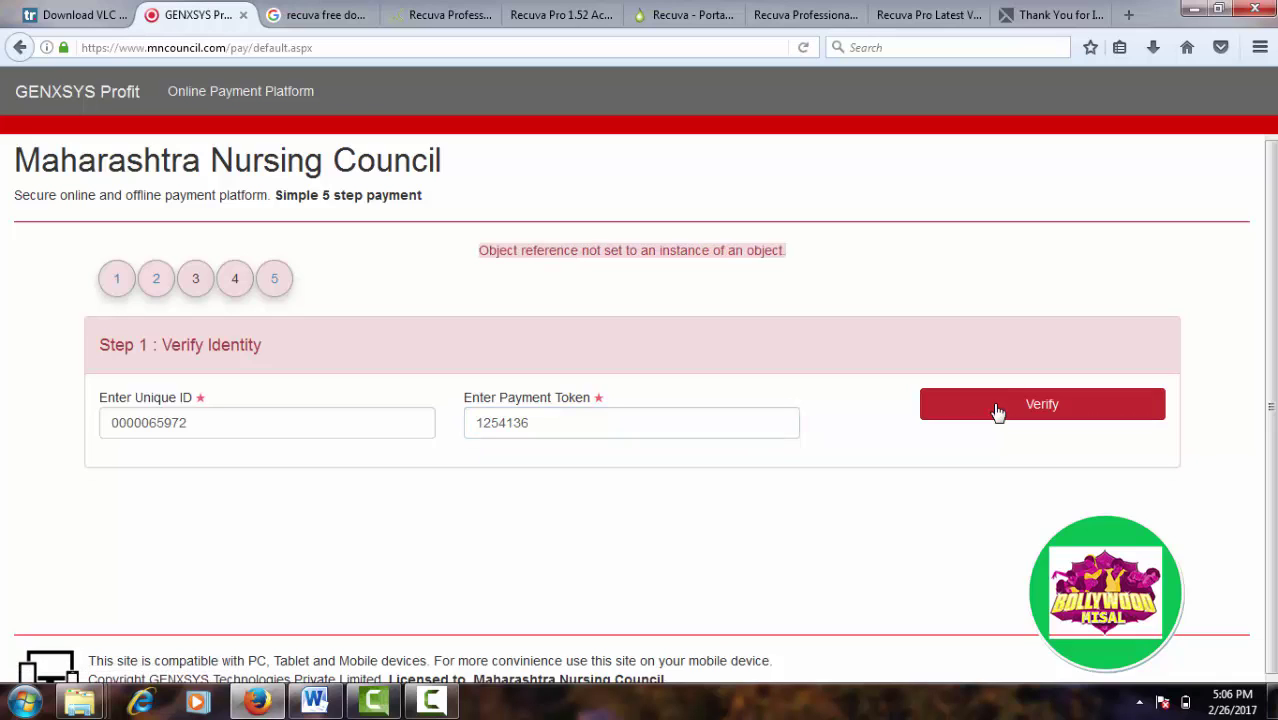
Step: Resubmit the verification and check the previously used payment tokens
click(997, 408)
click(550, 427)
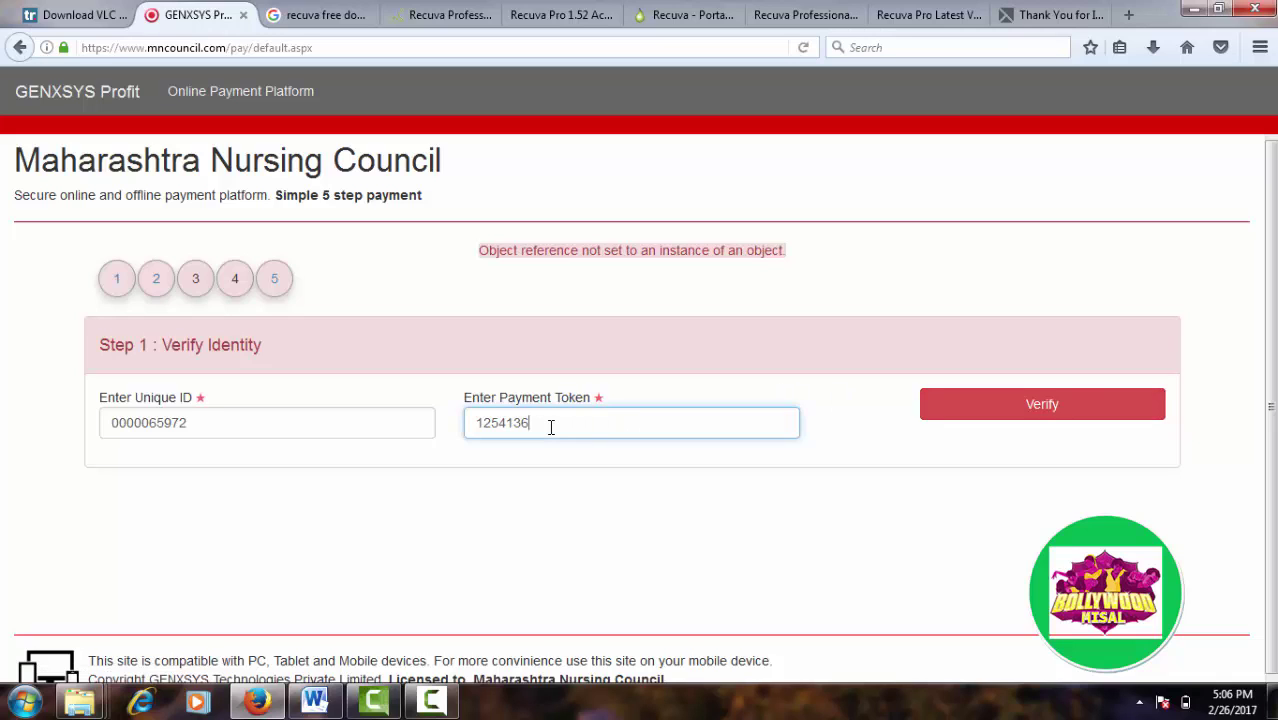
click(550, 427)
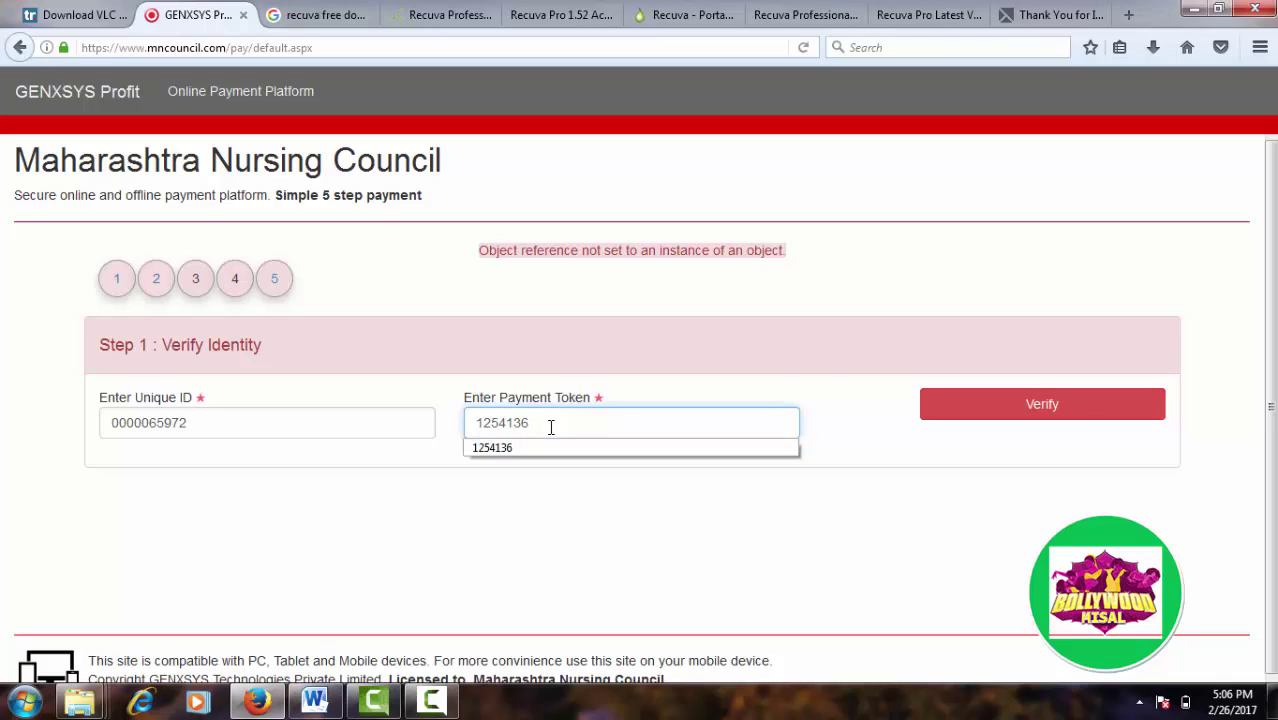
click(550, 427)
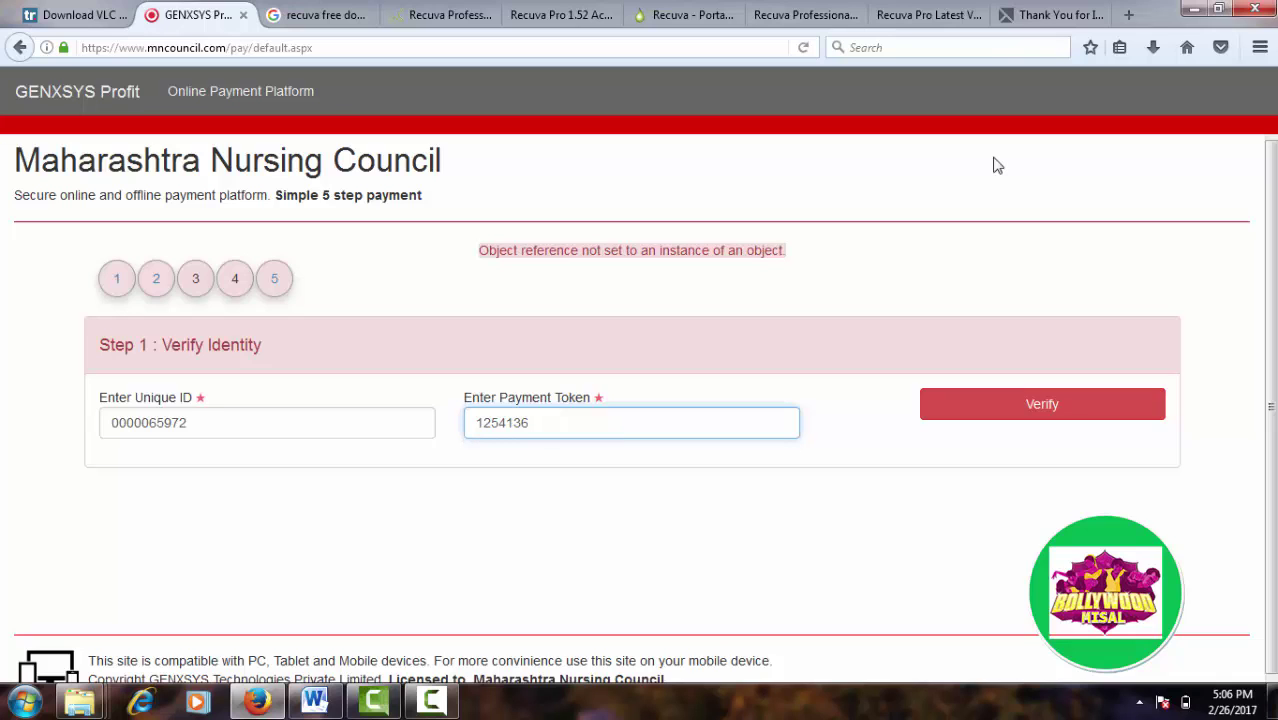
Step: Check Firefox's downloads library for the saved receipts, then close it
click(1153, 47)
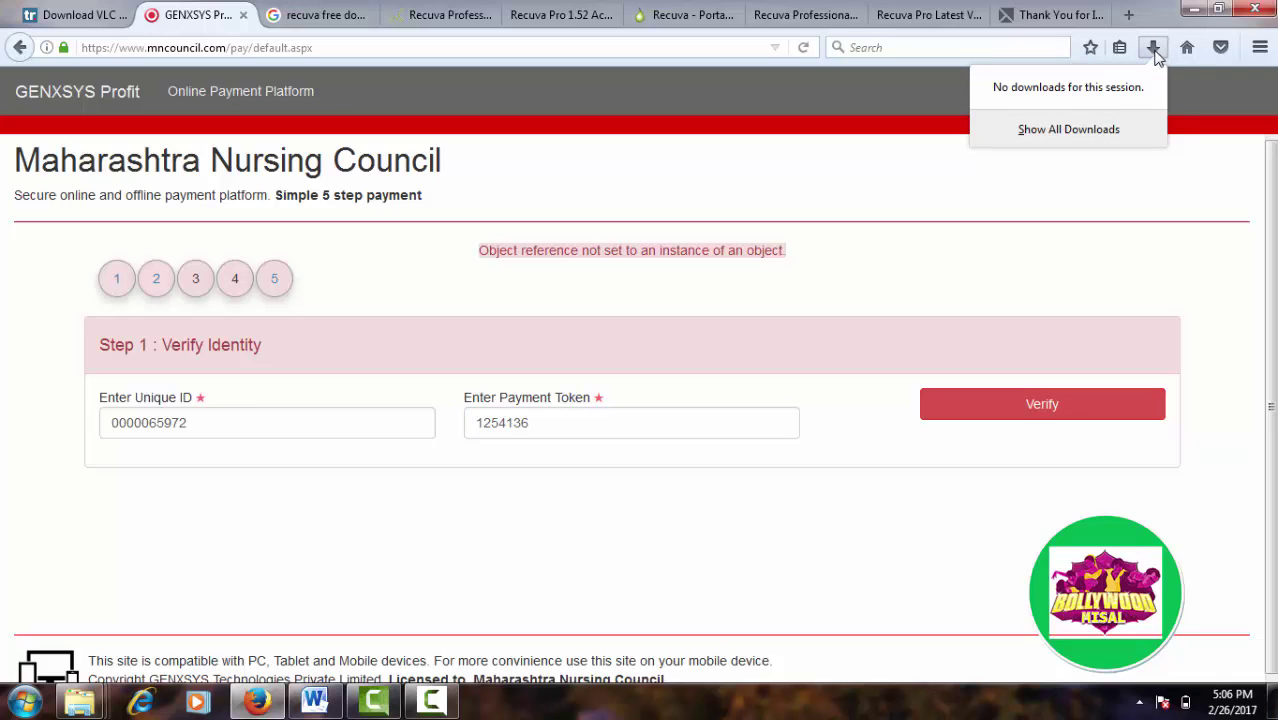
click(1070, 132)
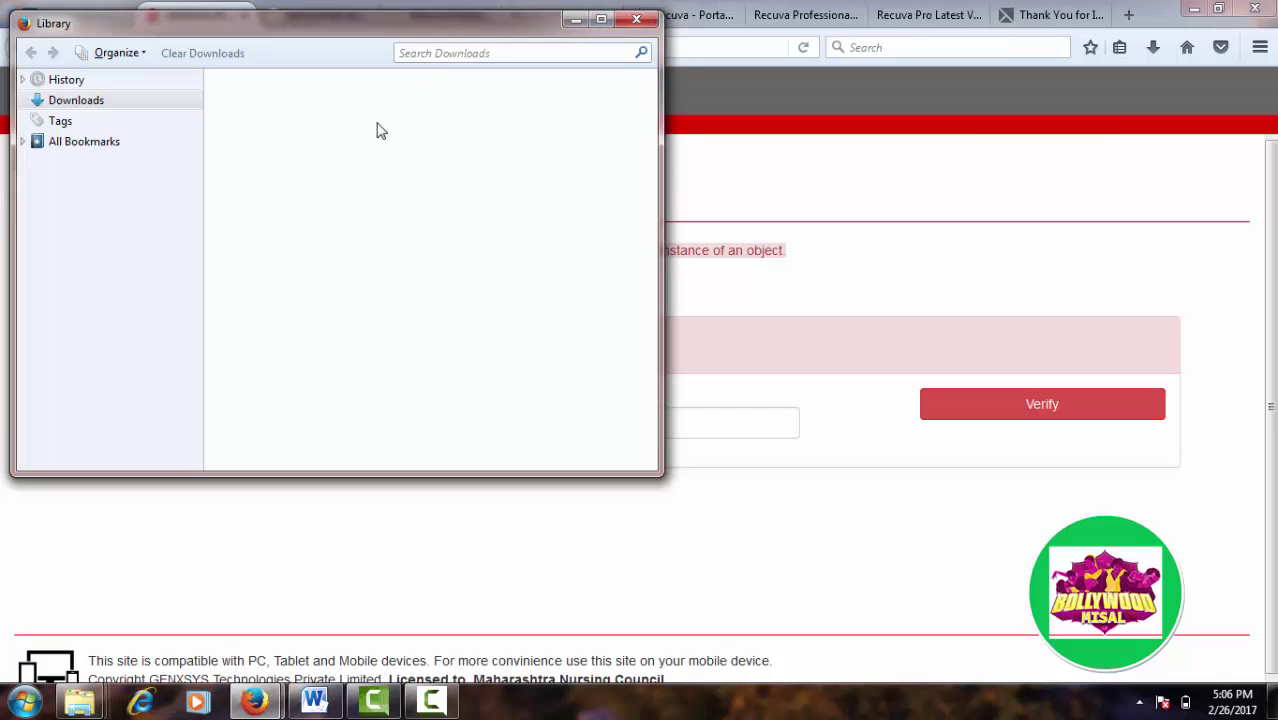
click(644, 21)
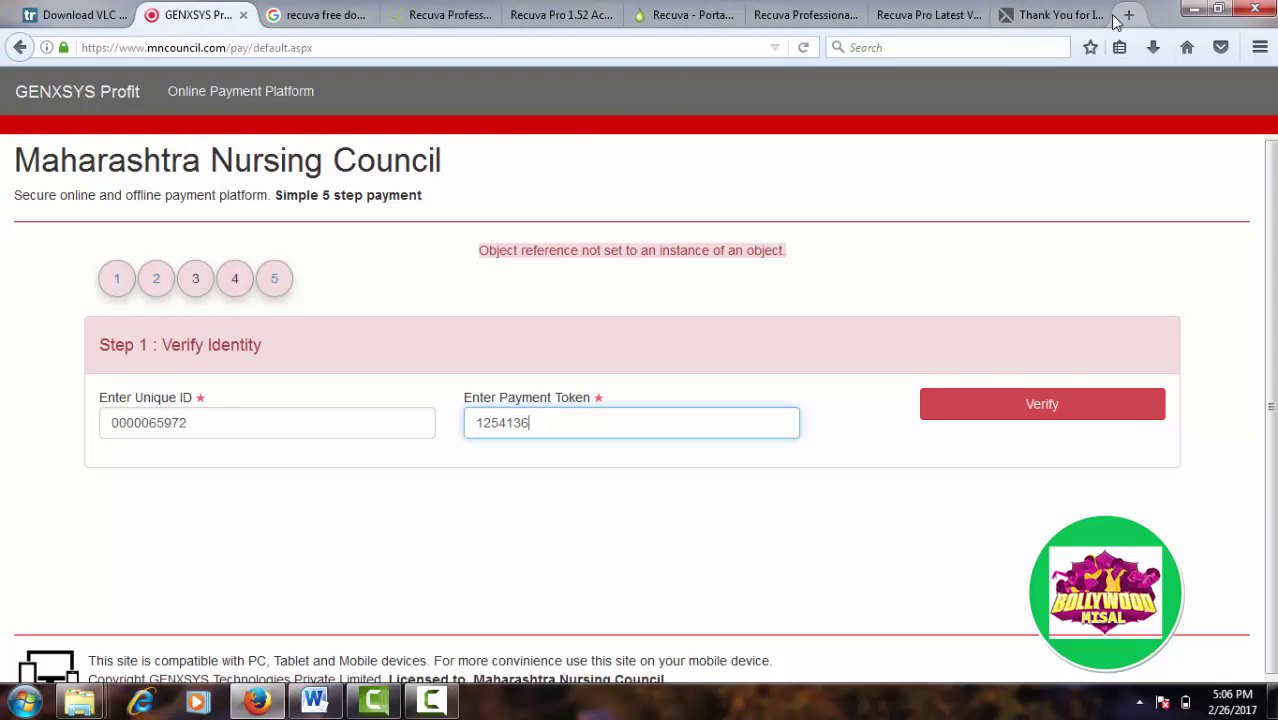
click(1153, 50)
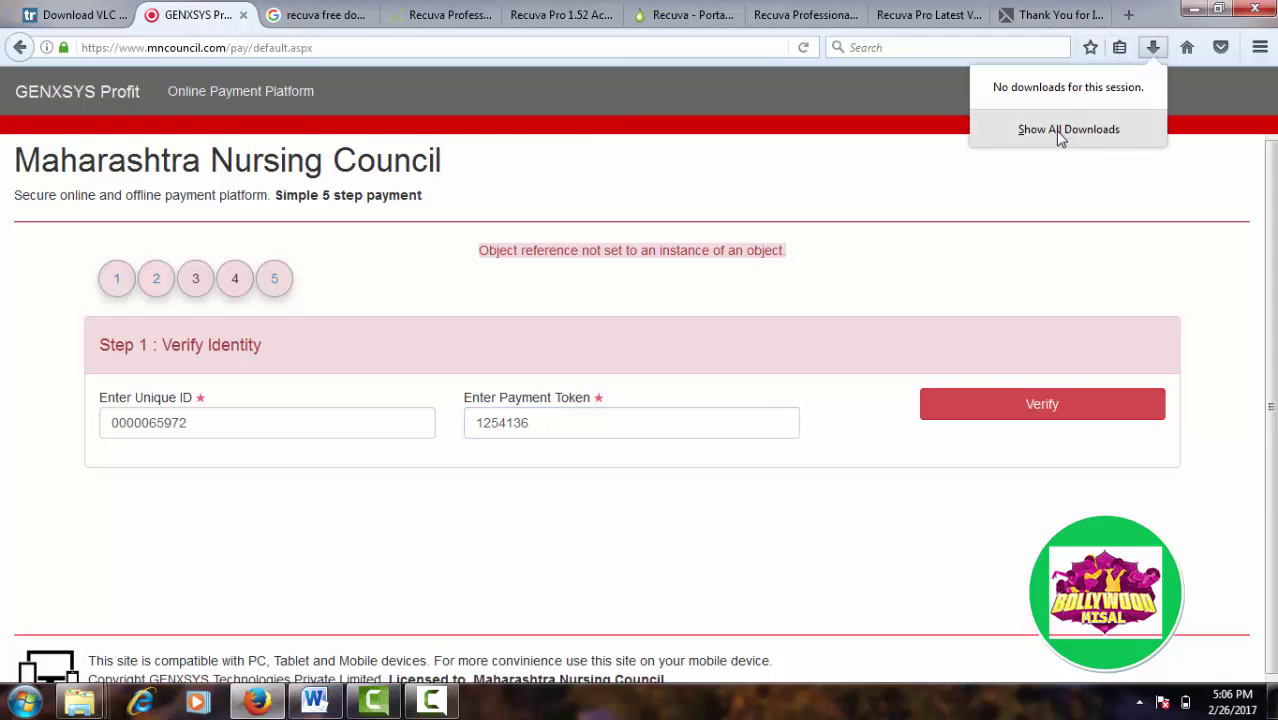
click(1061, 135)
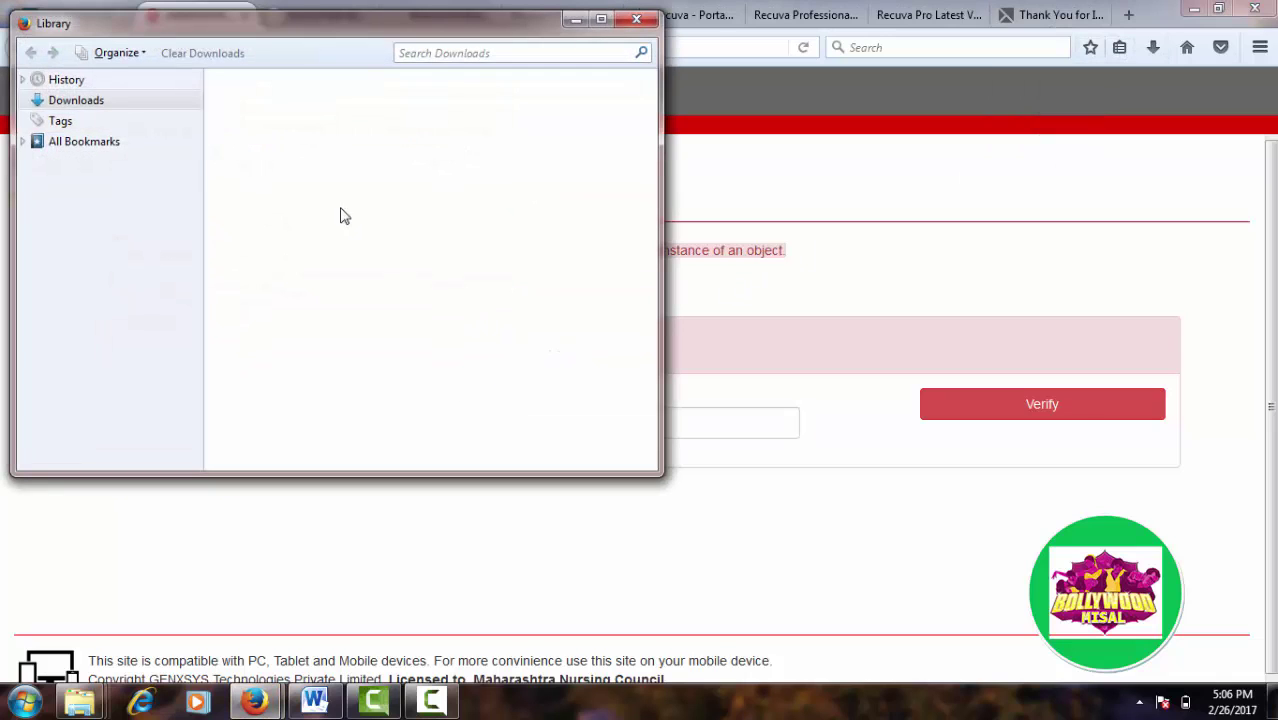
click(92, 102)
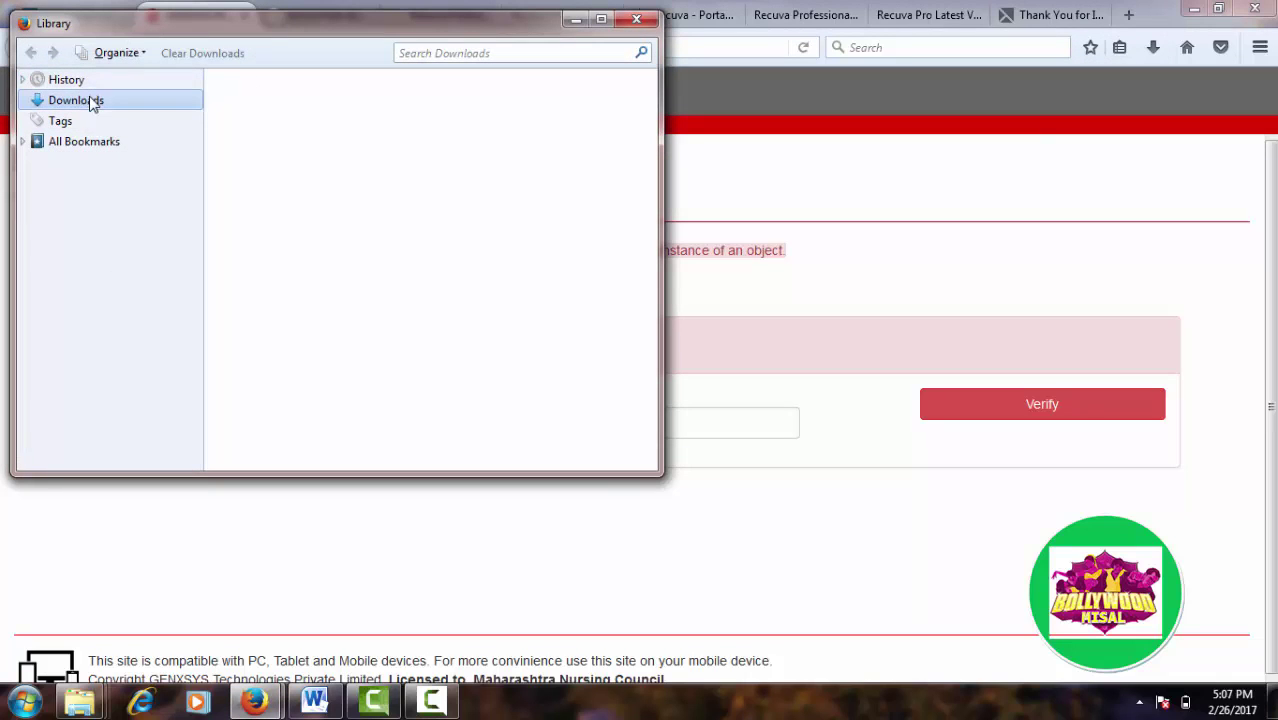
click(634, 20)
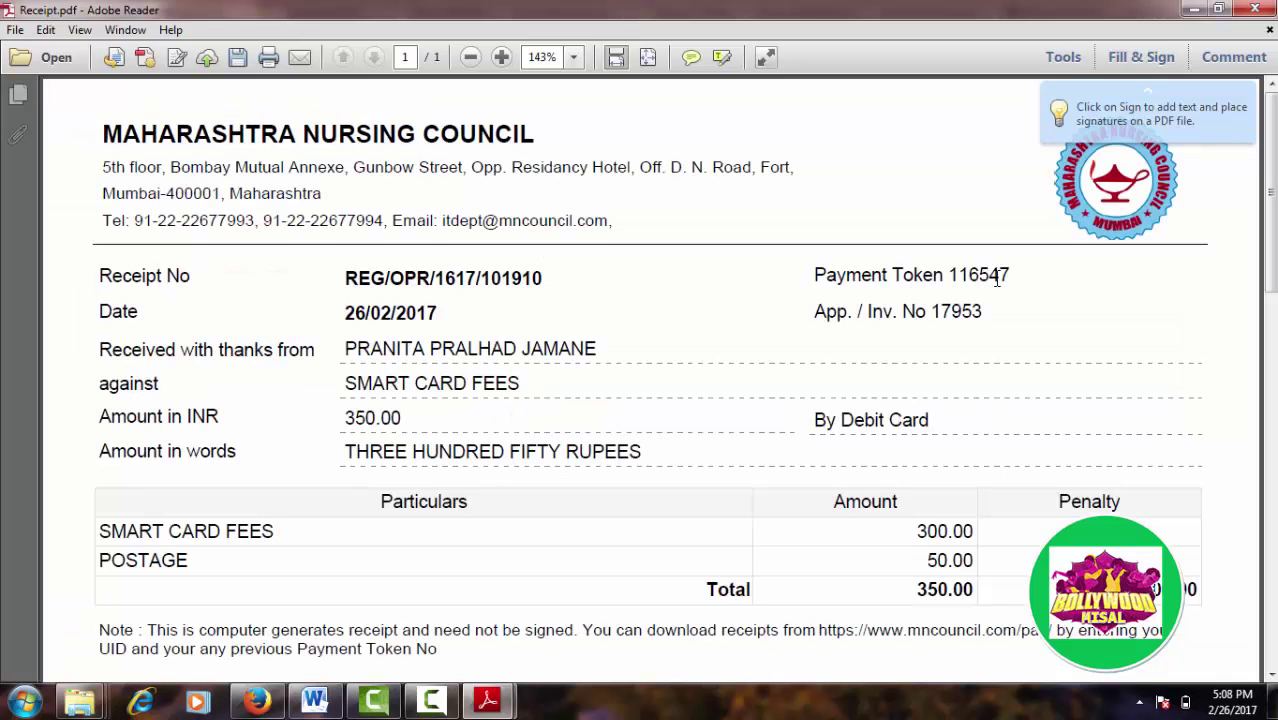
Step: Select the 350.00 total on the receipt, then return to the portal's Payment Token field
double_click(953, 589)
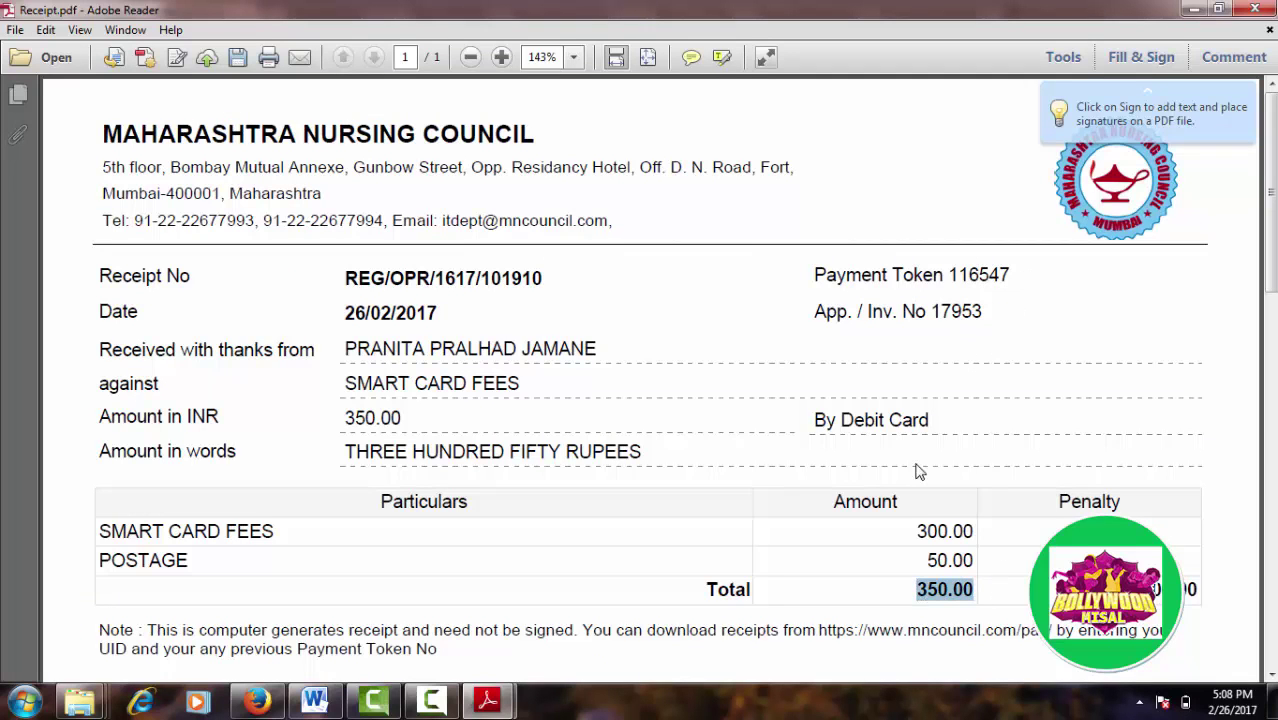
key(alt+Tab)
key(alt+Tab)
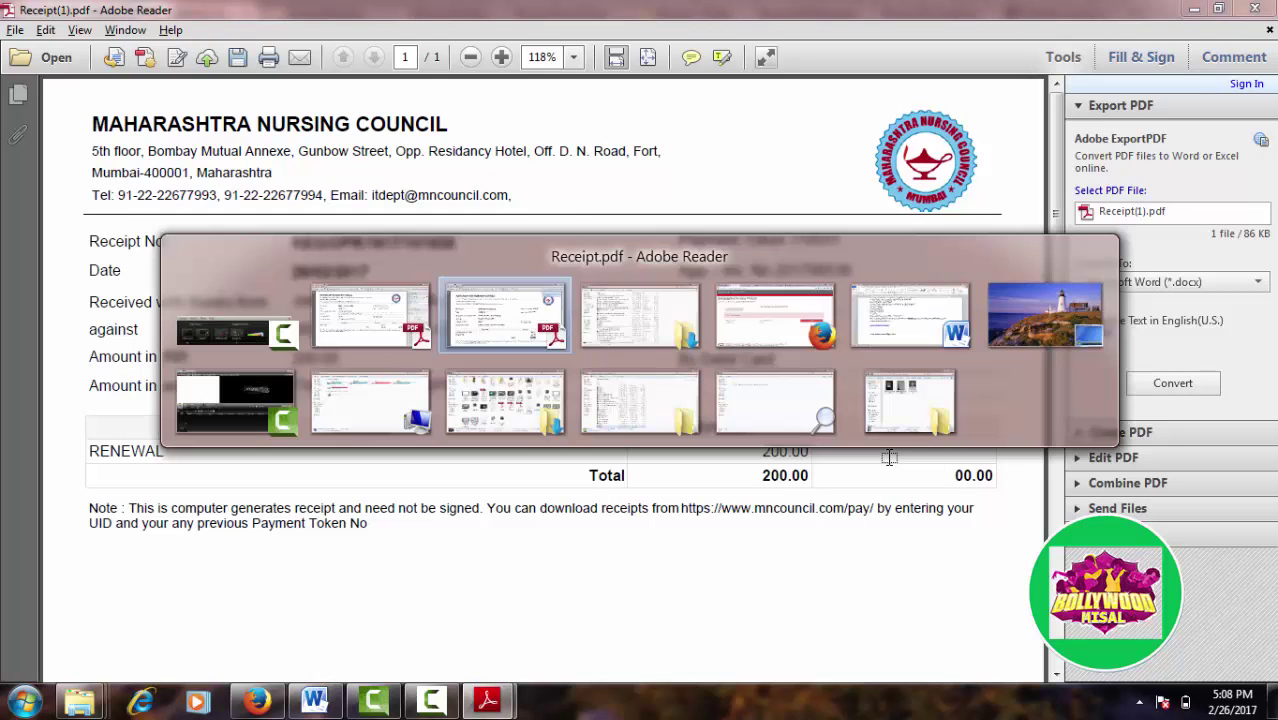
key(Tab)
key(alt+Tab)
key(alt+Tab)
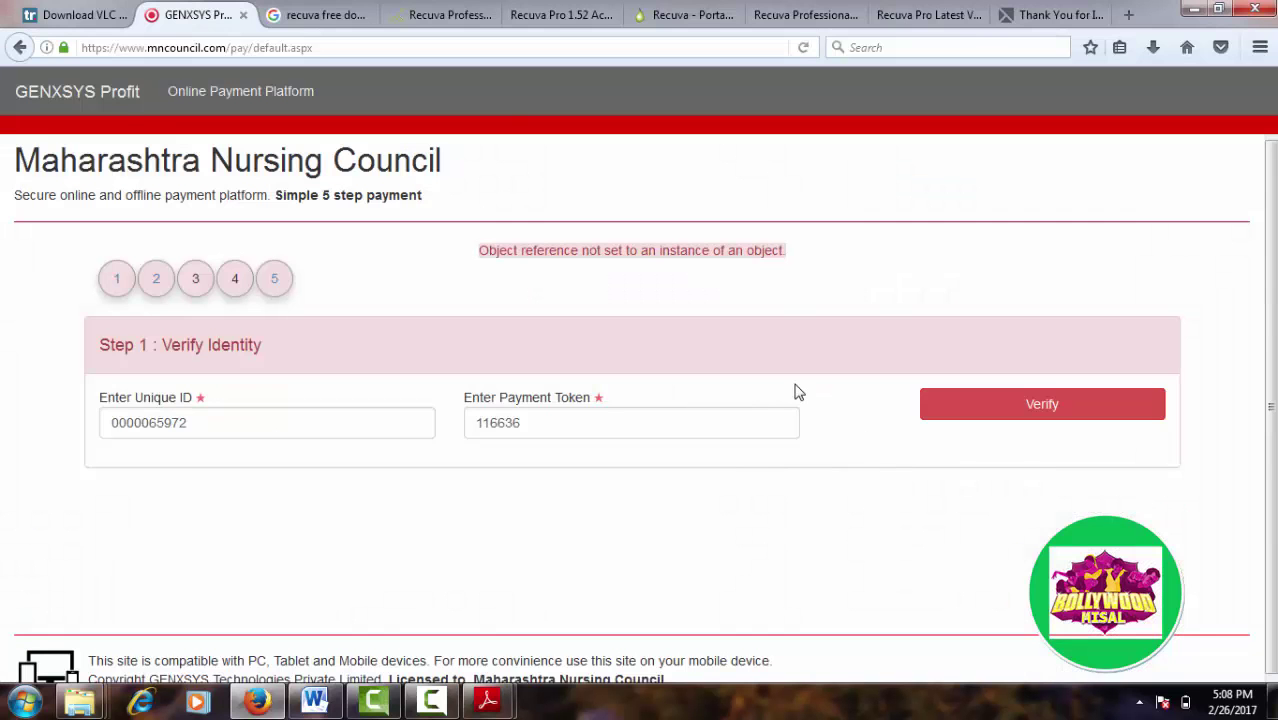
click(627, 420)
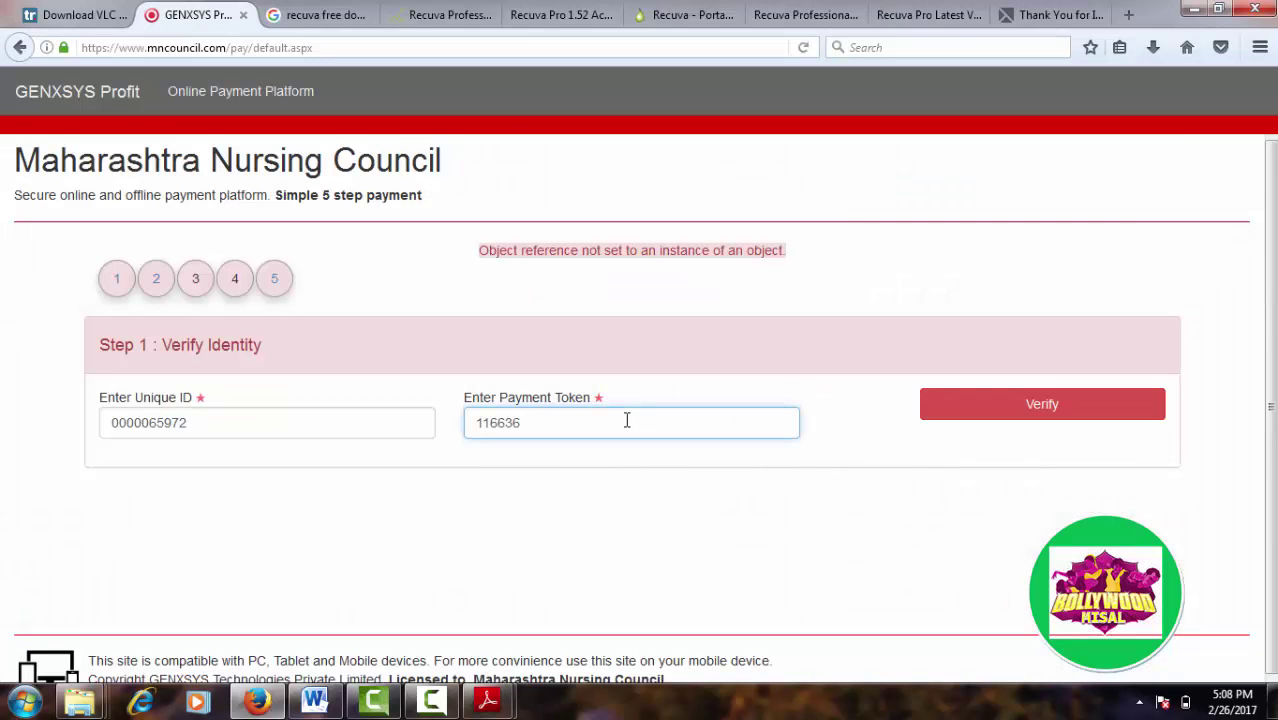
Step: Correct the last digits of the payment token and resubmit verification
key(BackSpace)
key(BackSpace)
key(BackSpace)
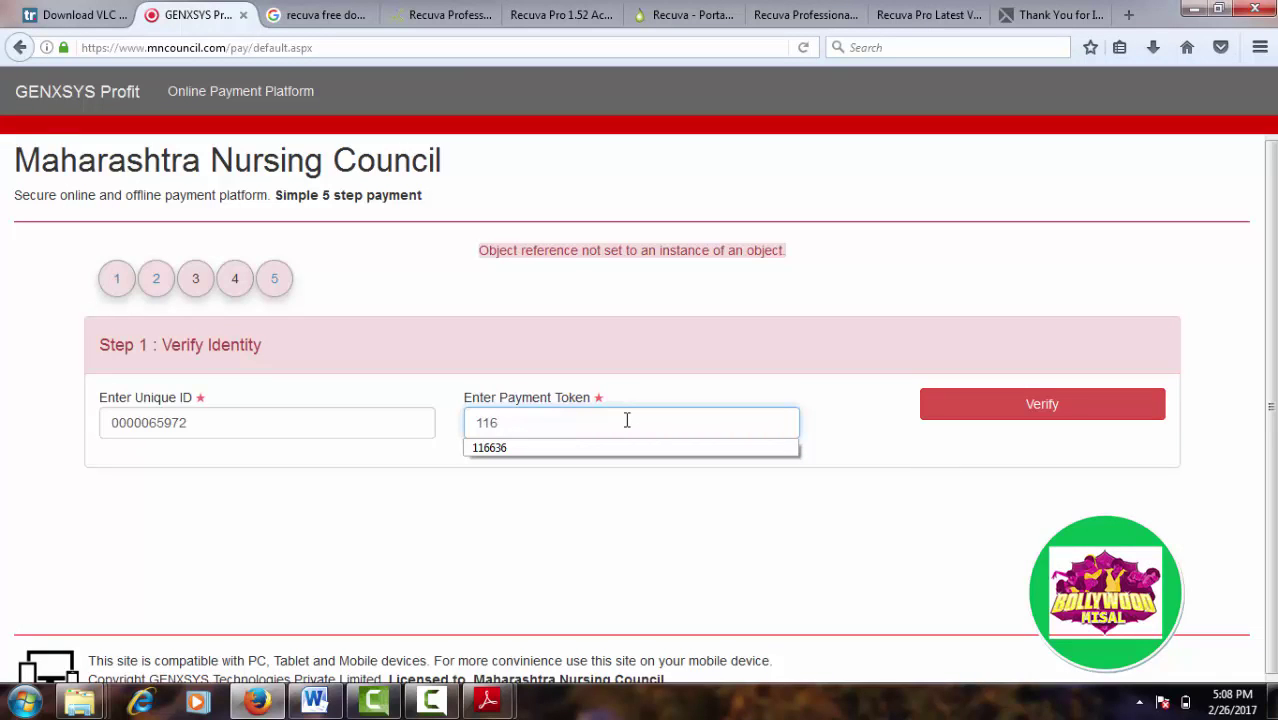
text(5)
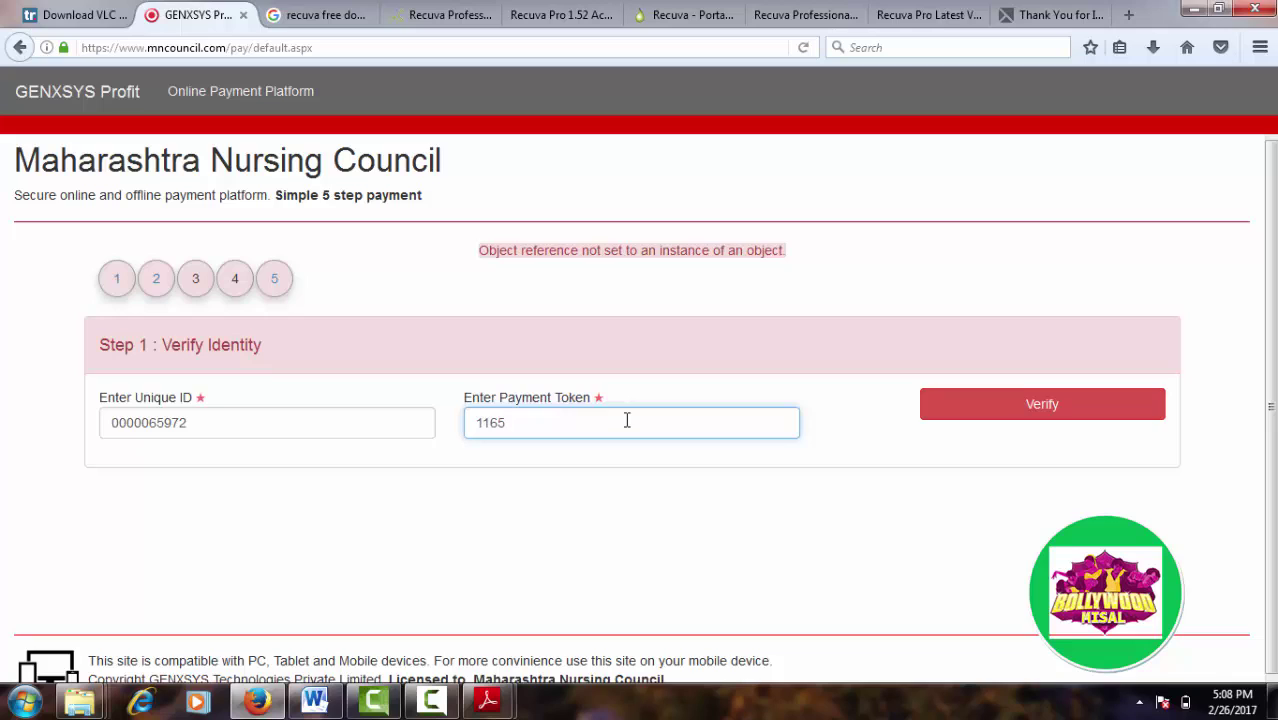
key(BackSpace)
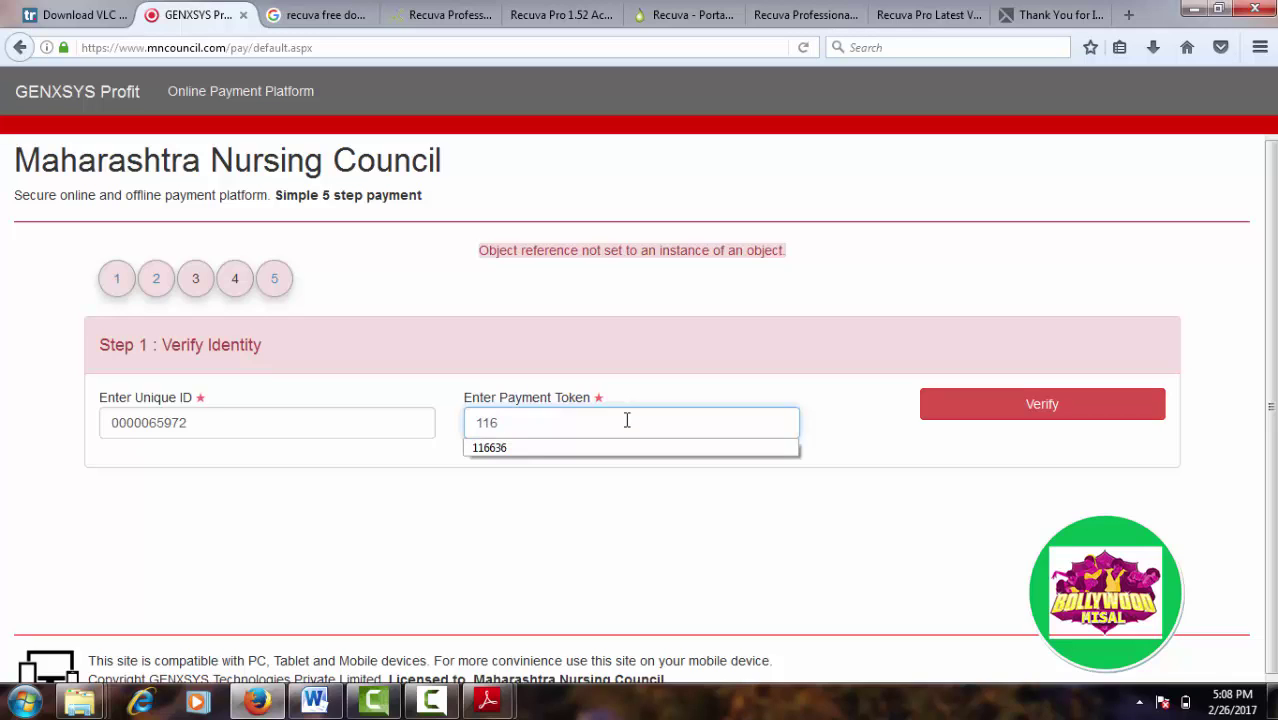
text(5)
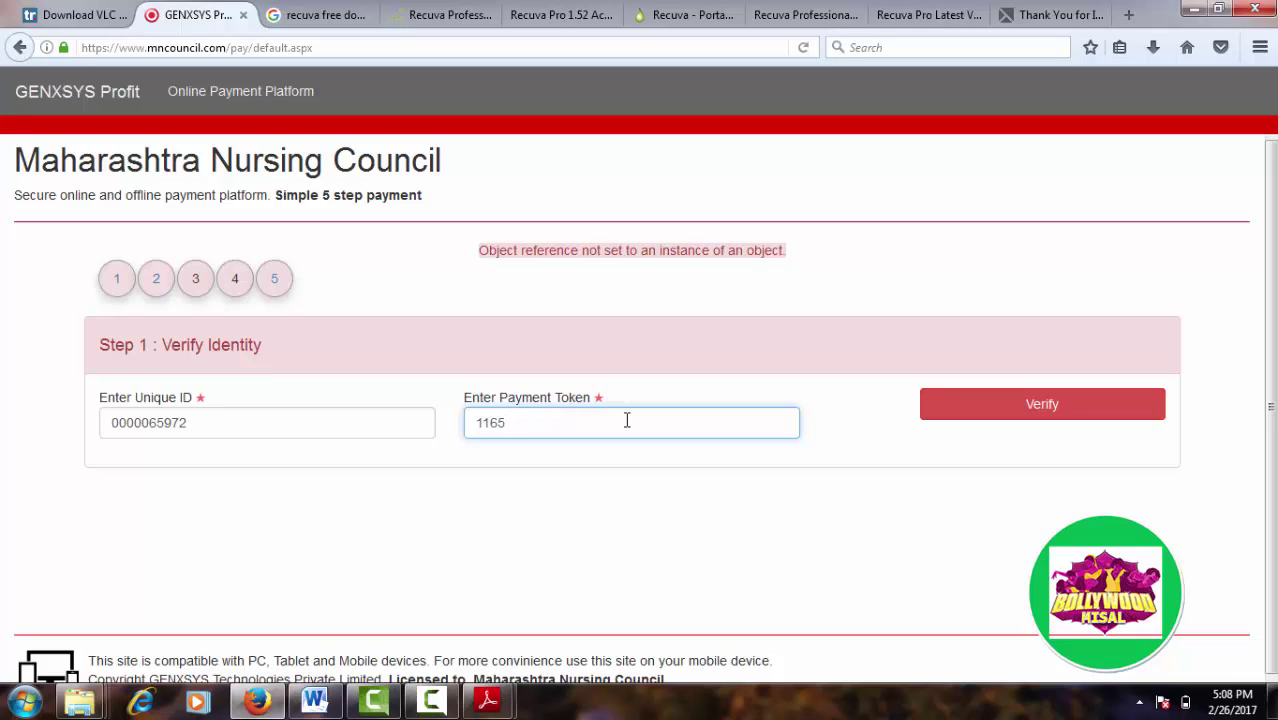
text(49)
click(986, 426)
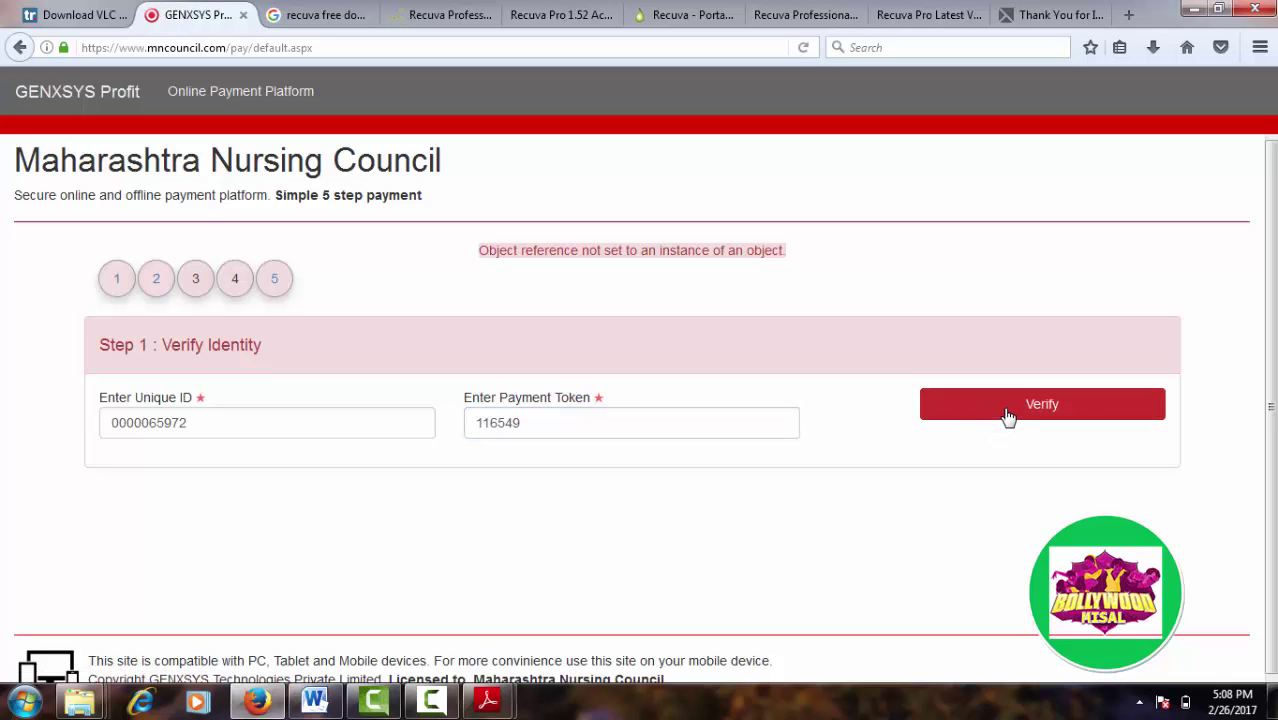
click(1008, 417)
click(1008, 417)
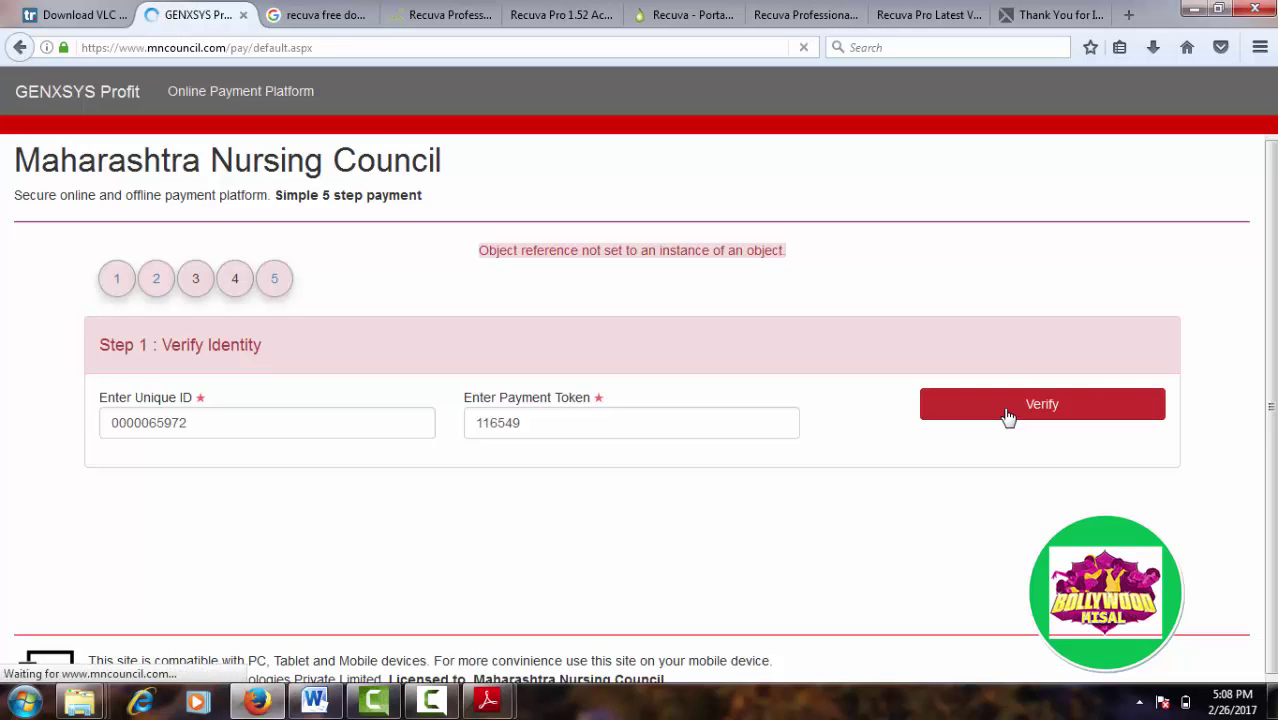
Step: Re-edit the token's final digits, retry verification repeatedly, then switch to the Downloads folder
click(521, 425)
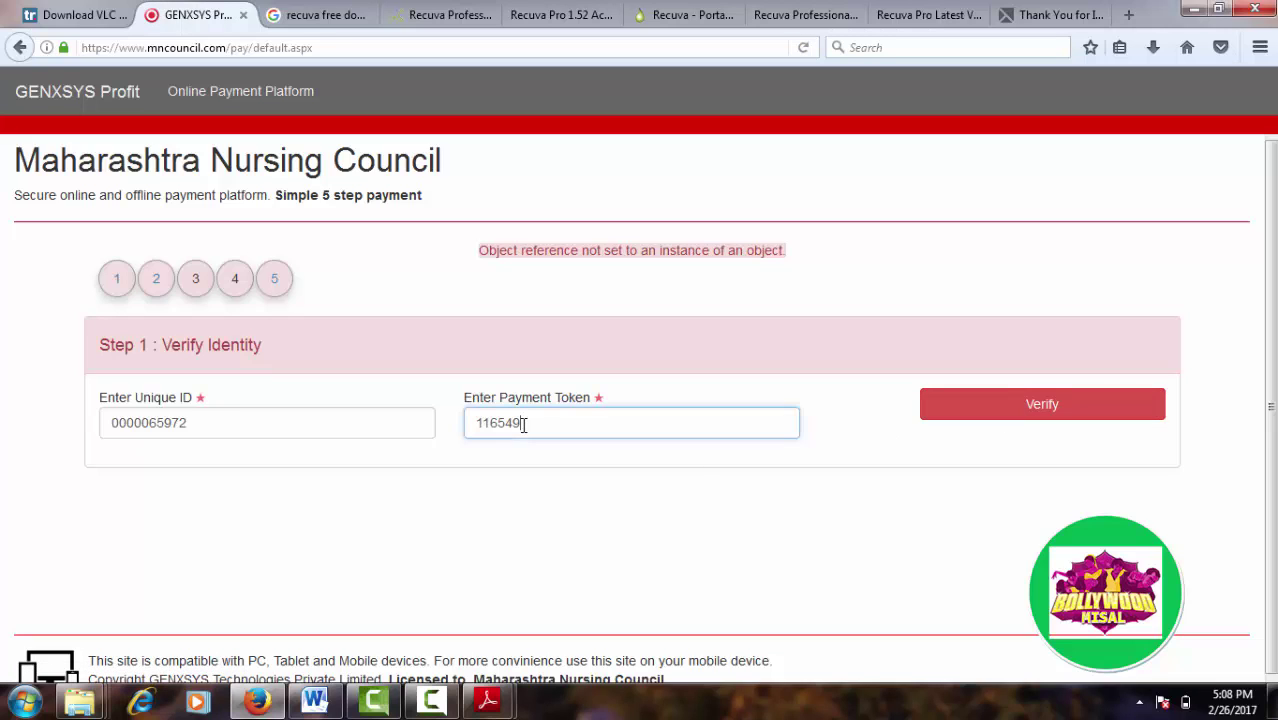
key(BackSpace)
key(BackSpace)
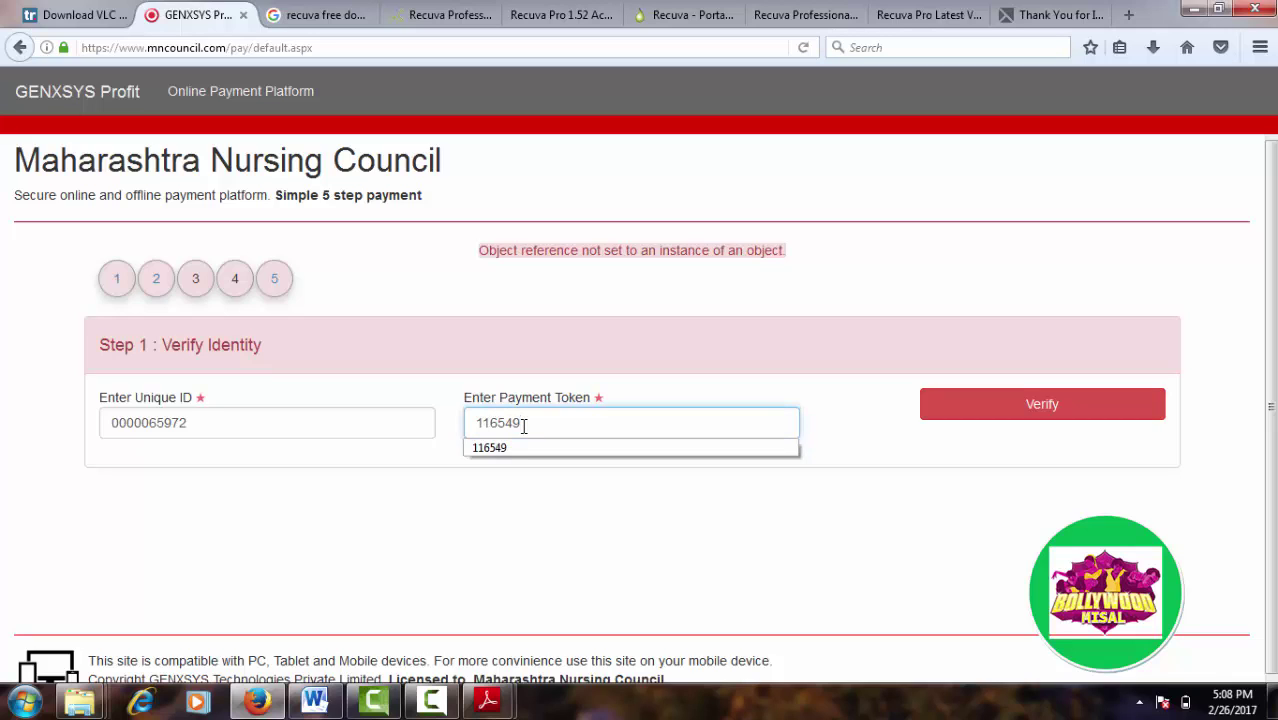
key(BackSpace)
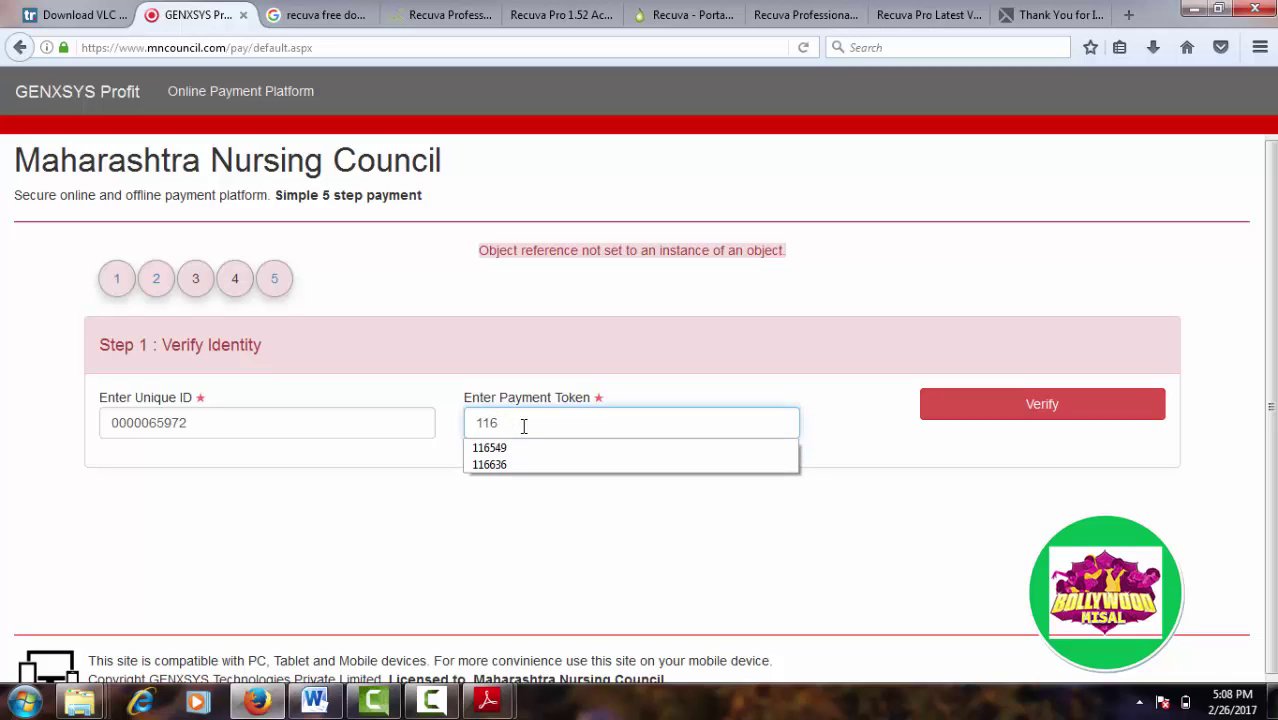
text(5)
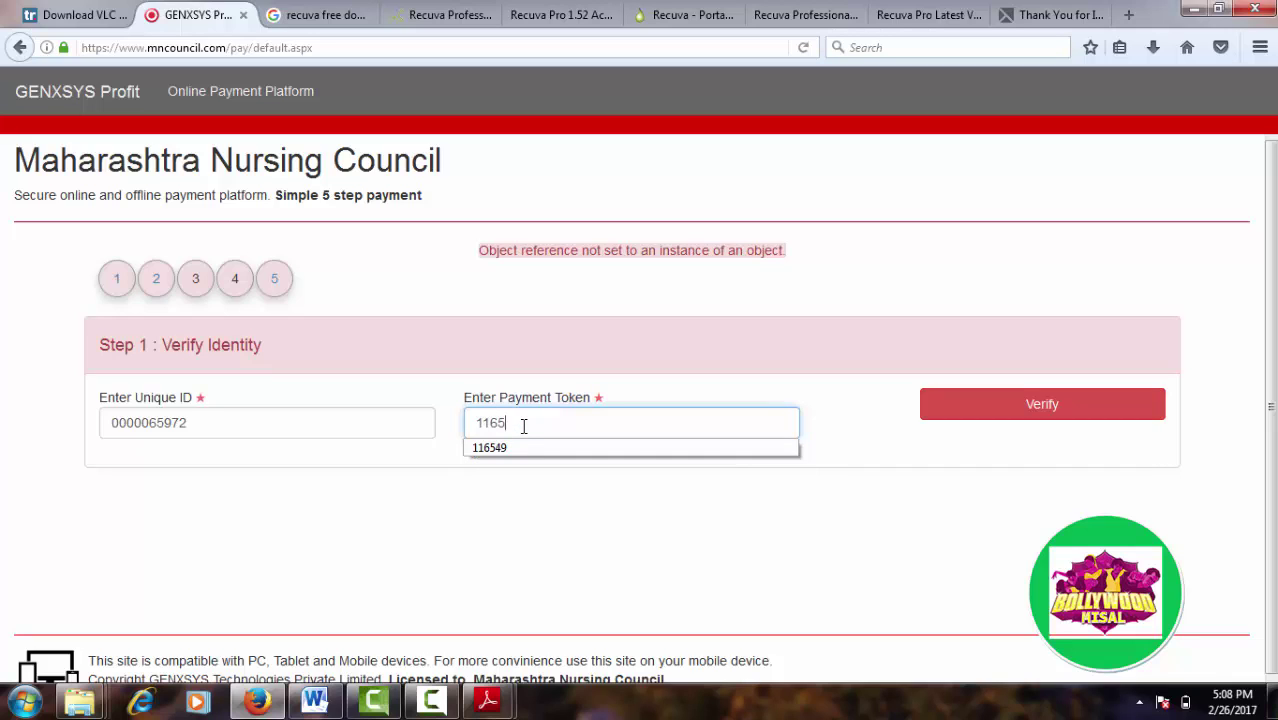
text(47)
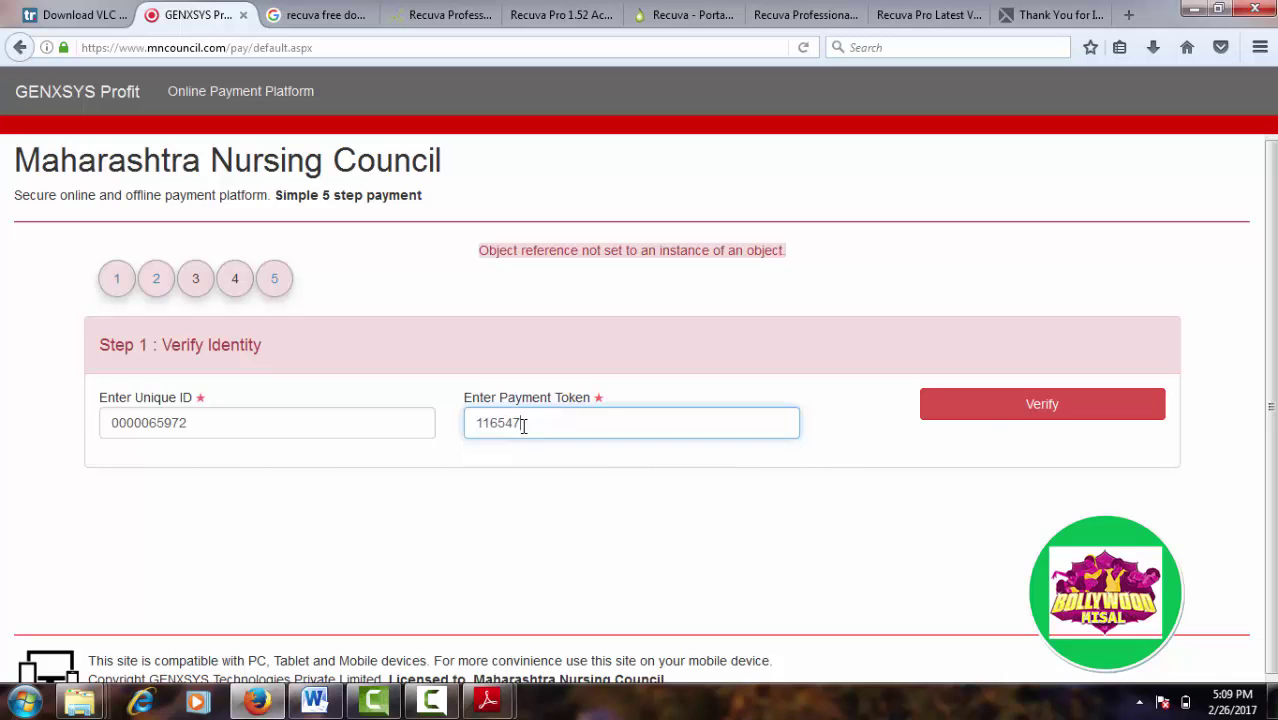
click(995, 417)
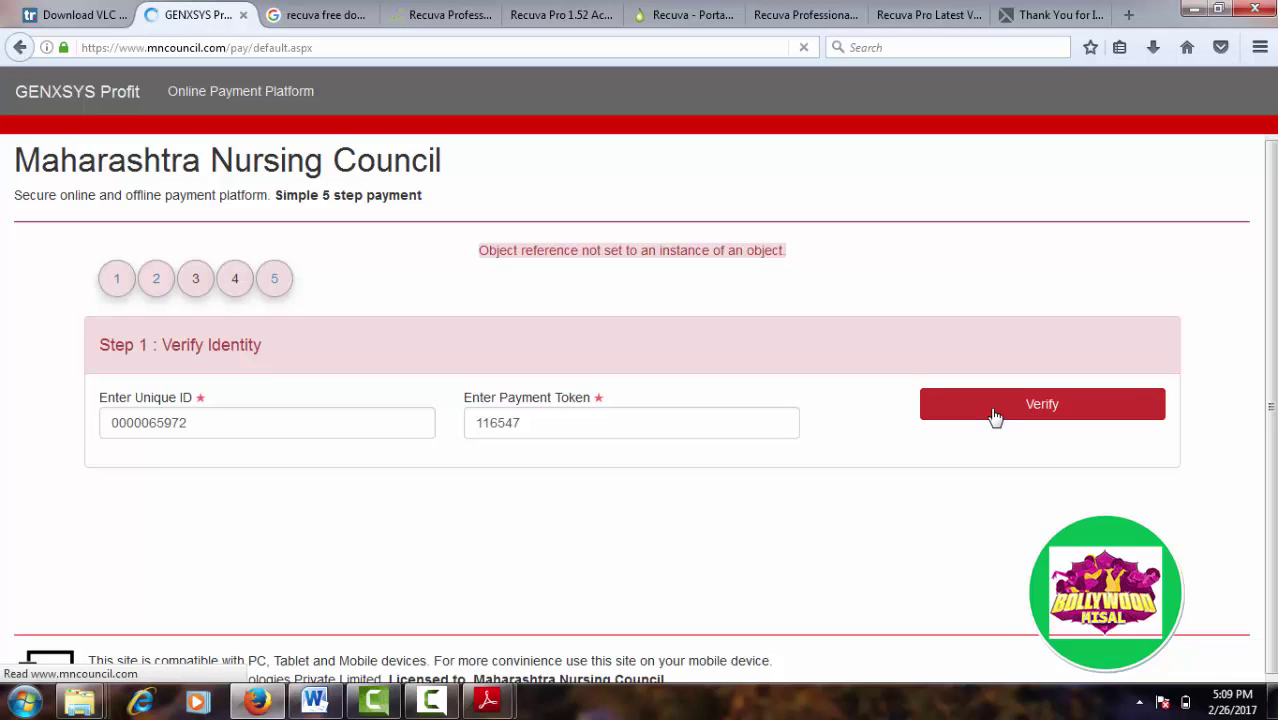
click(995, 417)
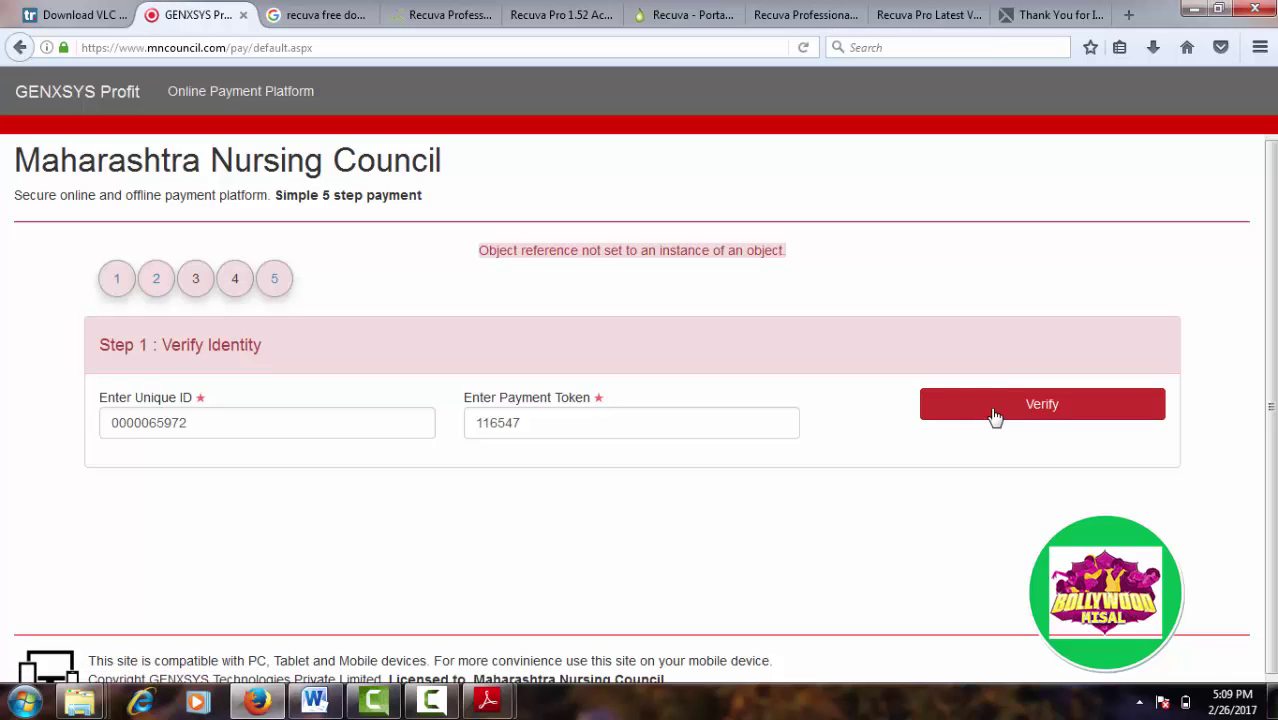
click(995, 417)
click(995, 417)
click(995, 417)
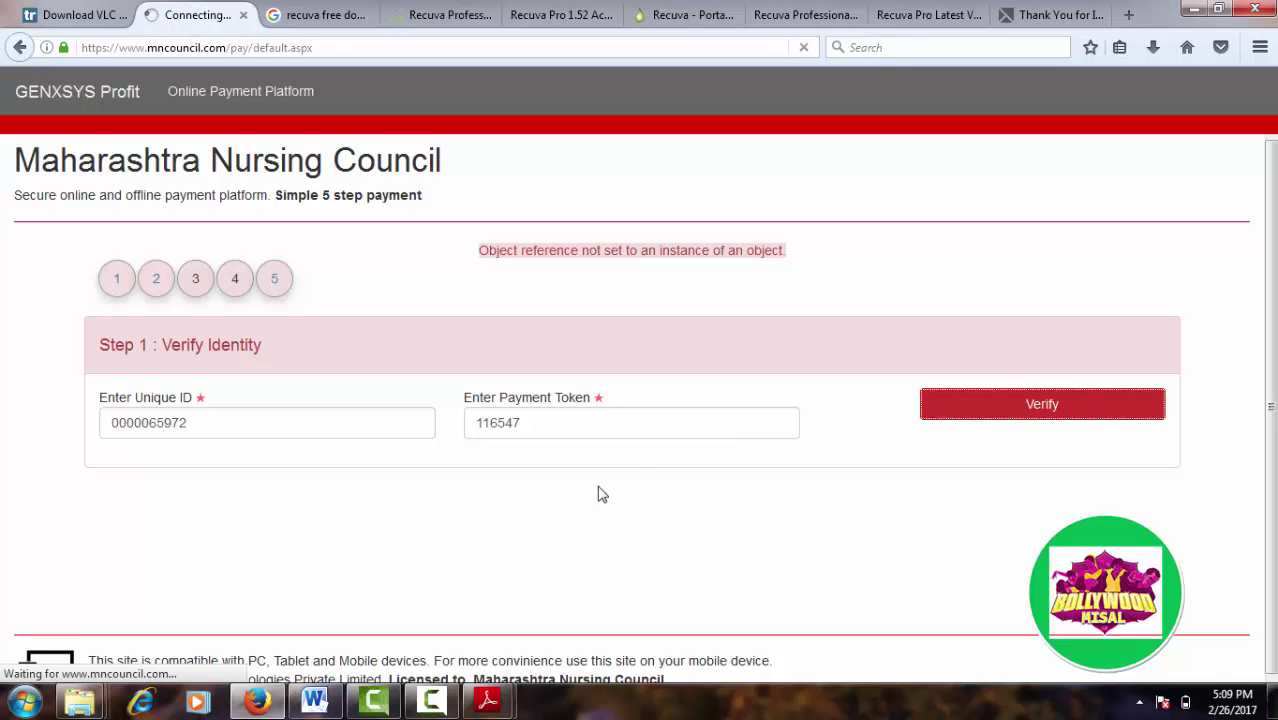
key(alt+Tab)
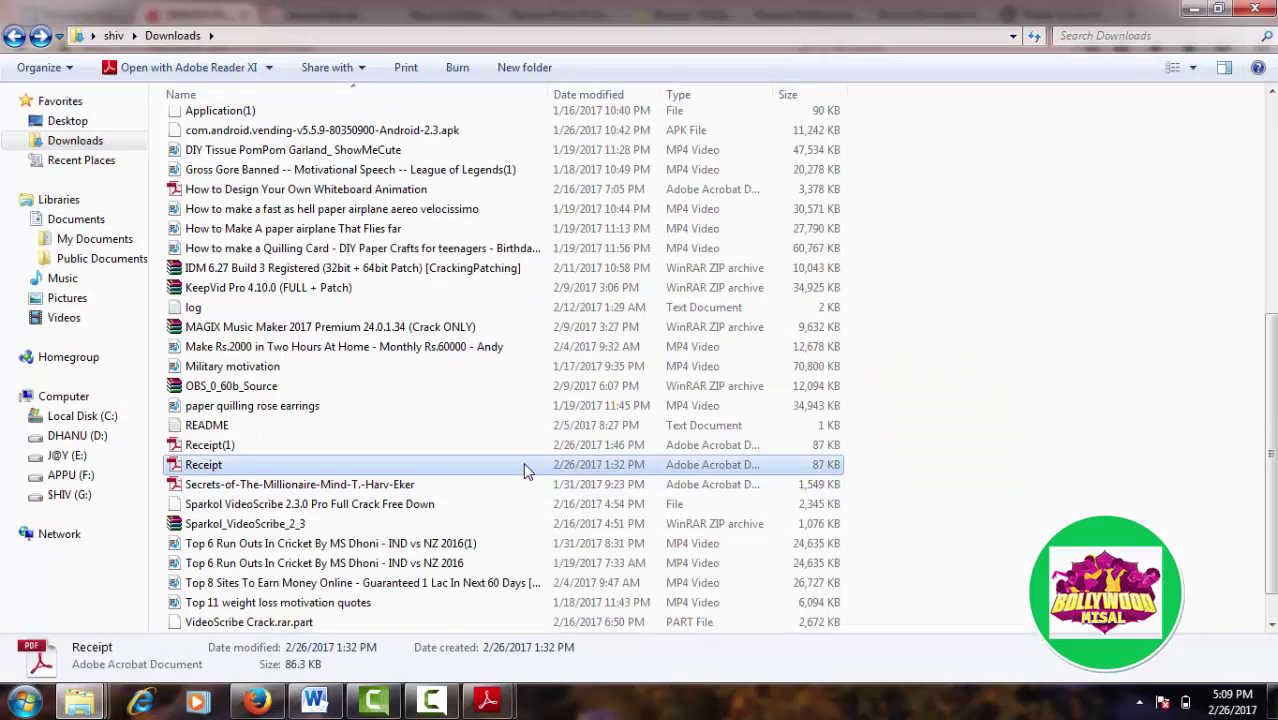
key(alt+Tab)
mouse_move(488, 702)
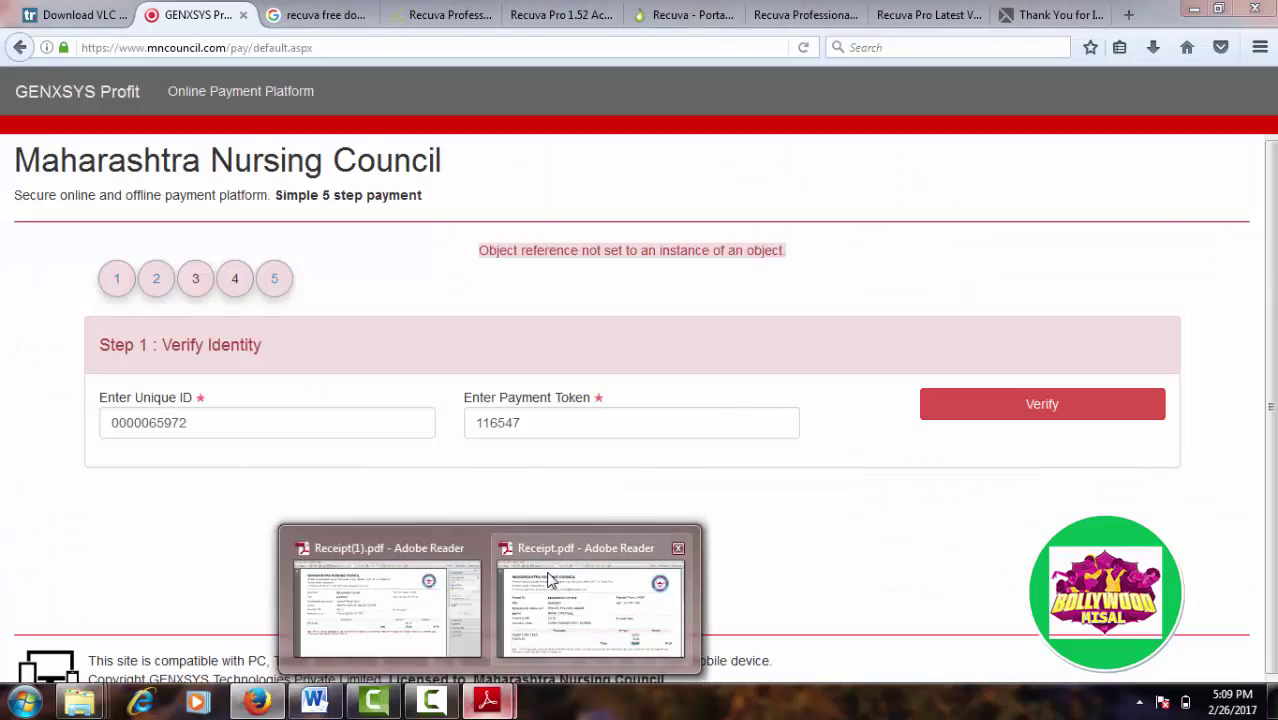
mouse_move(405, 594)
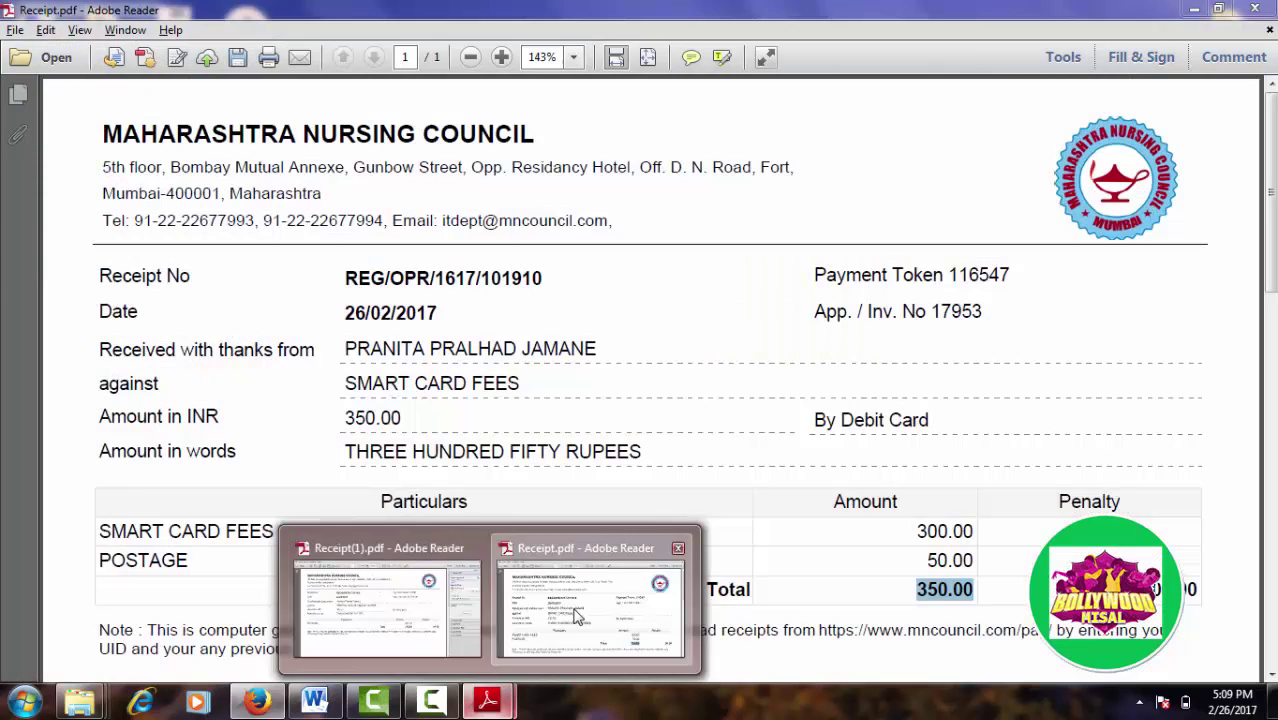
click(590, 605)
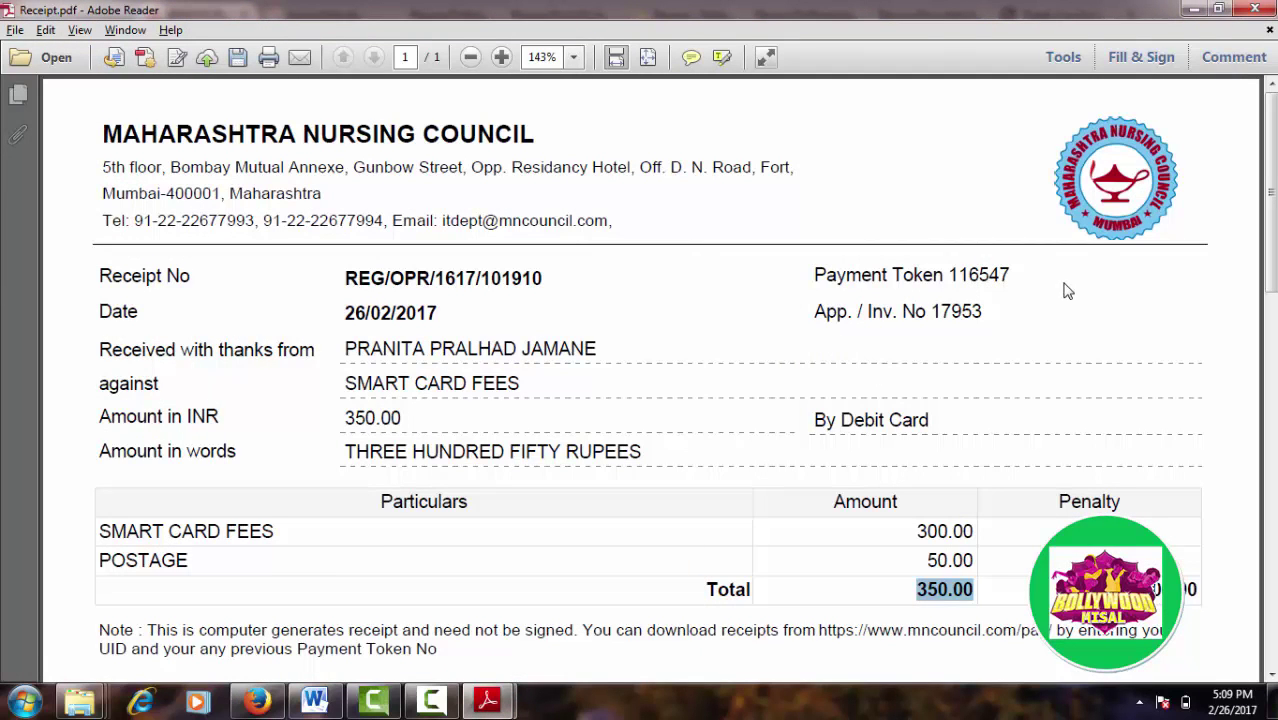
key(alt+Tab)
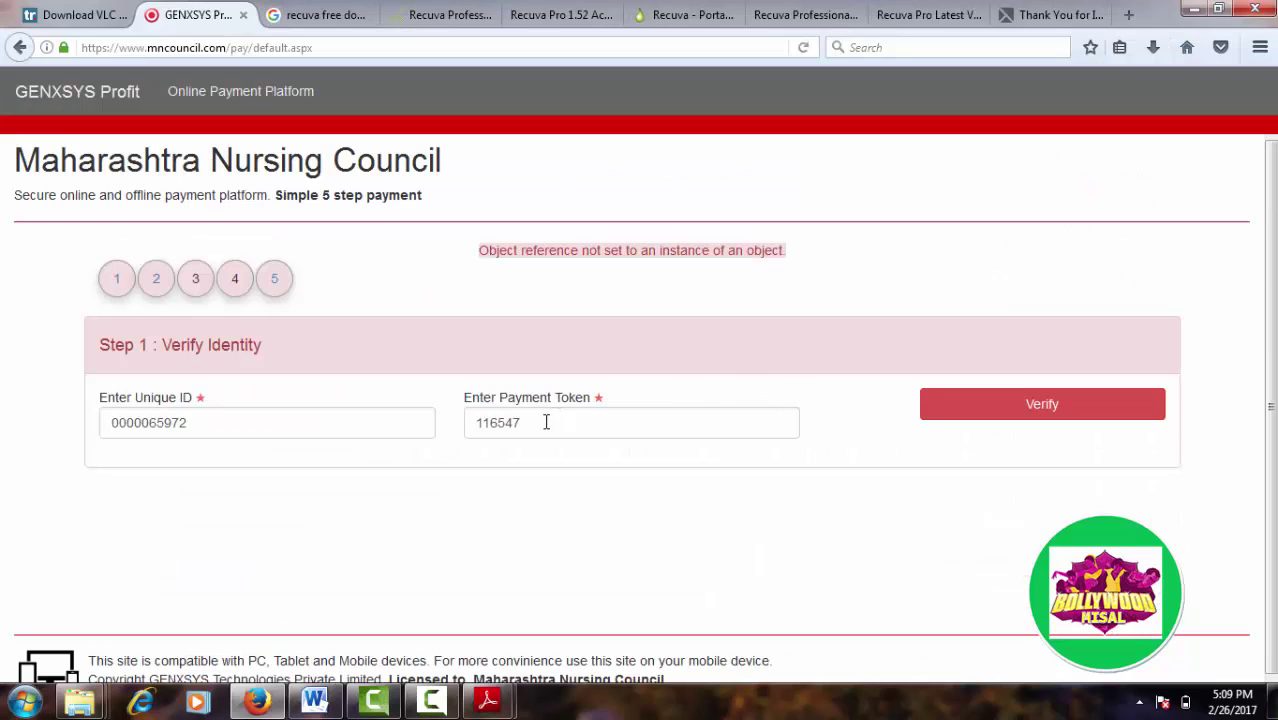
Step: Clear the payment token, refill it from a previous entry and submit verification
click(546, 422)
key(BackSpace)
key(BackSpace)
key(BackSpace)
key(BackSpace)
key(BackSpace)
key(BackSpace)
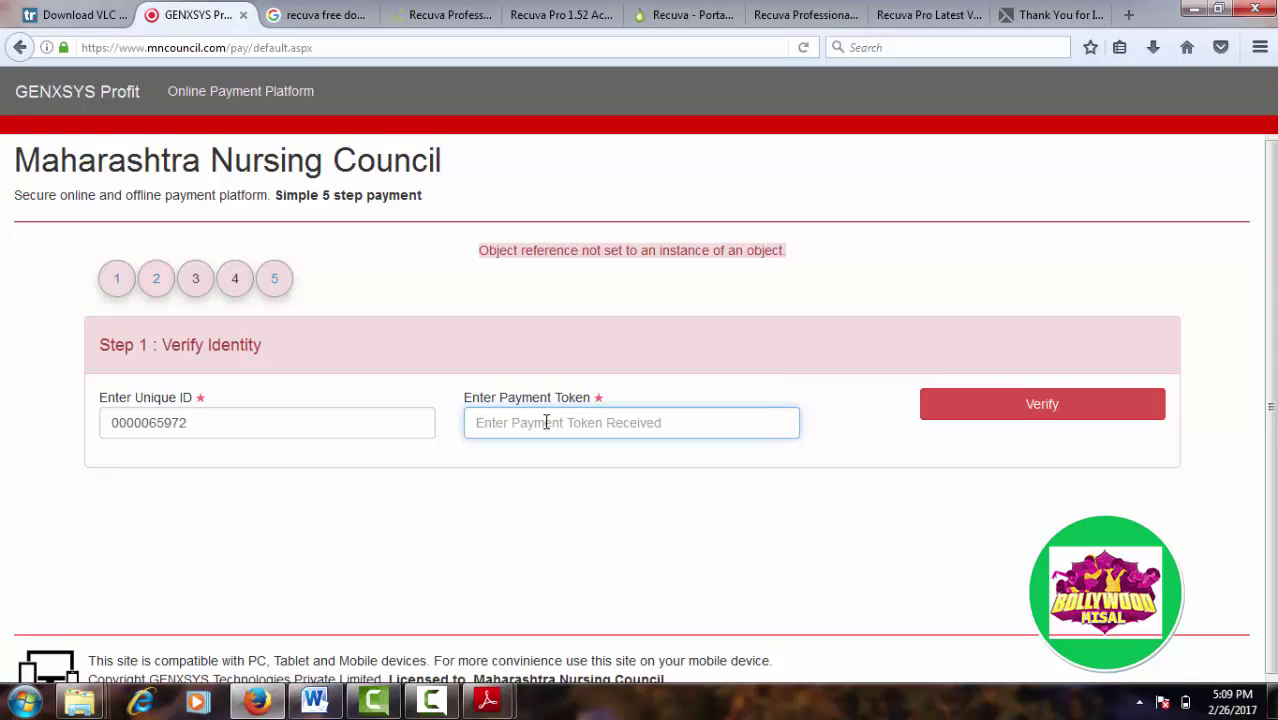
text(1)
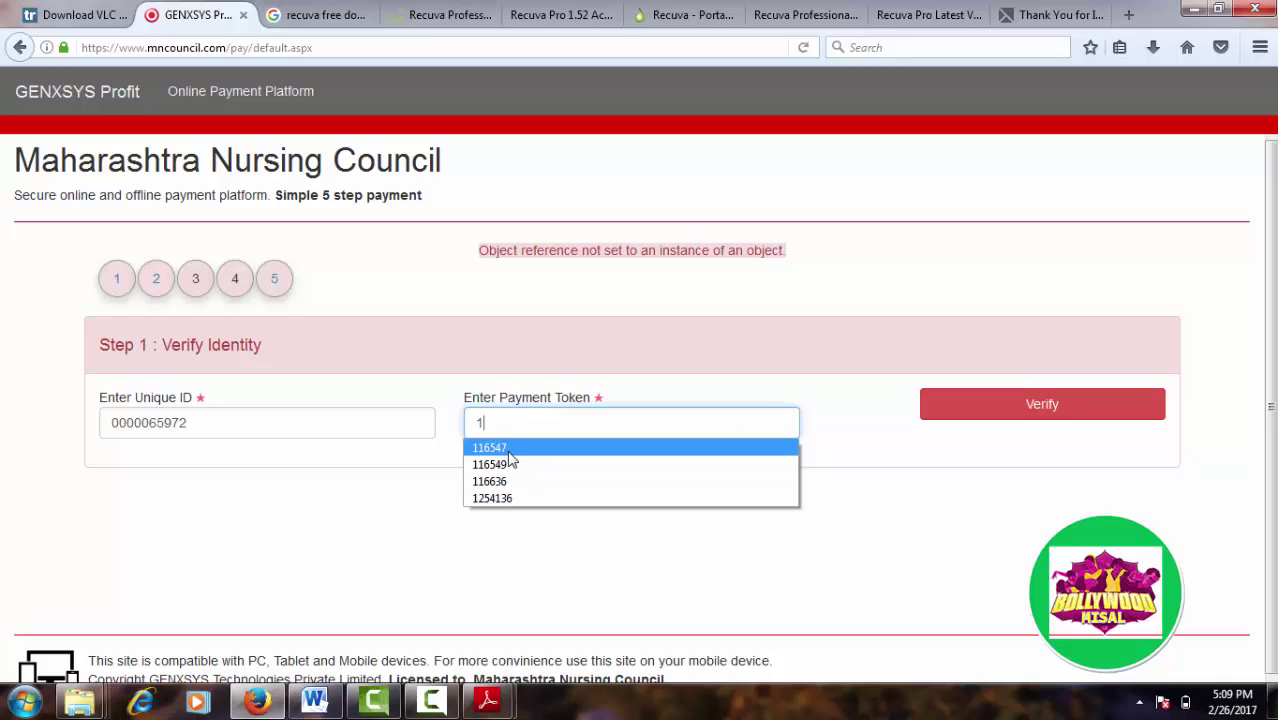
click(510, 447)
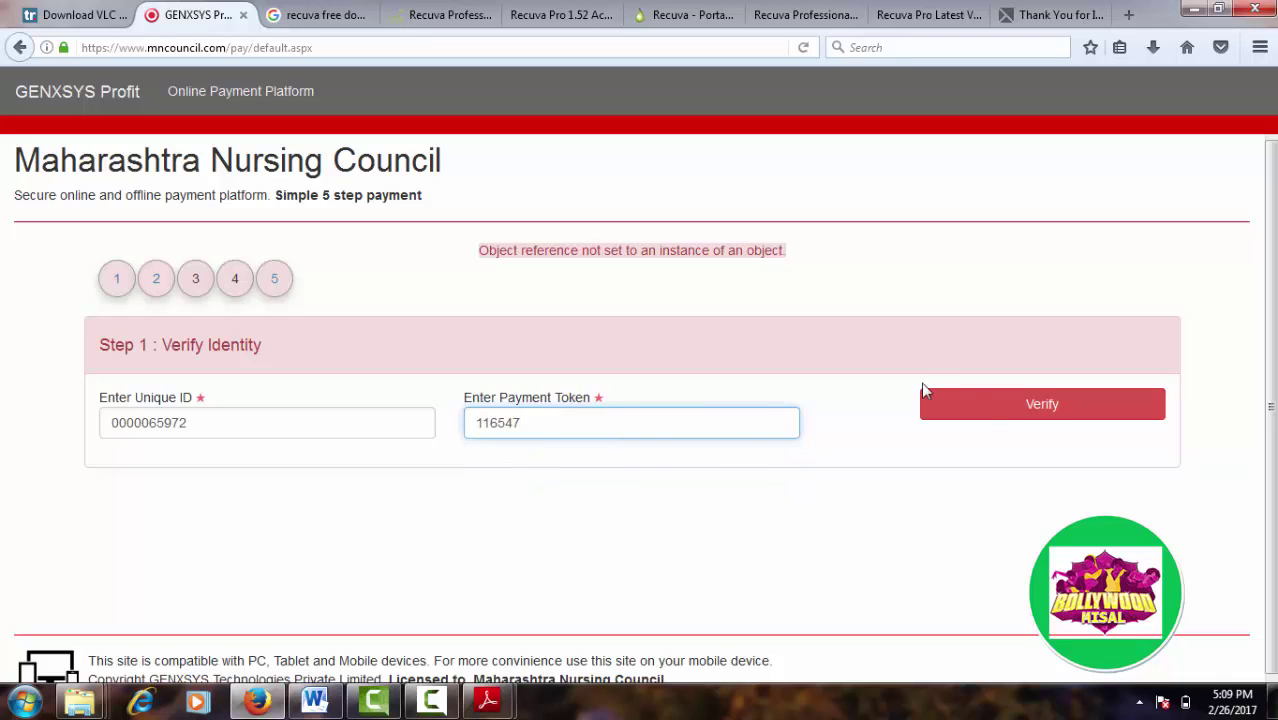
click(986, 409)
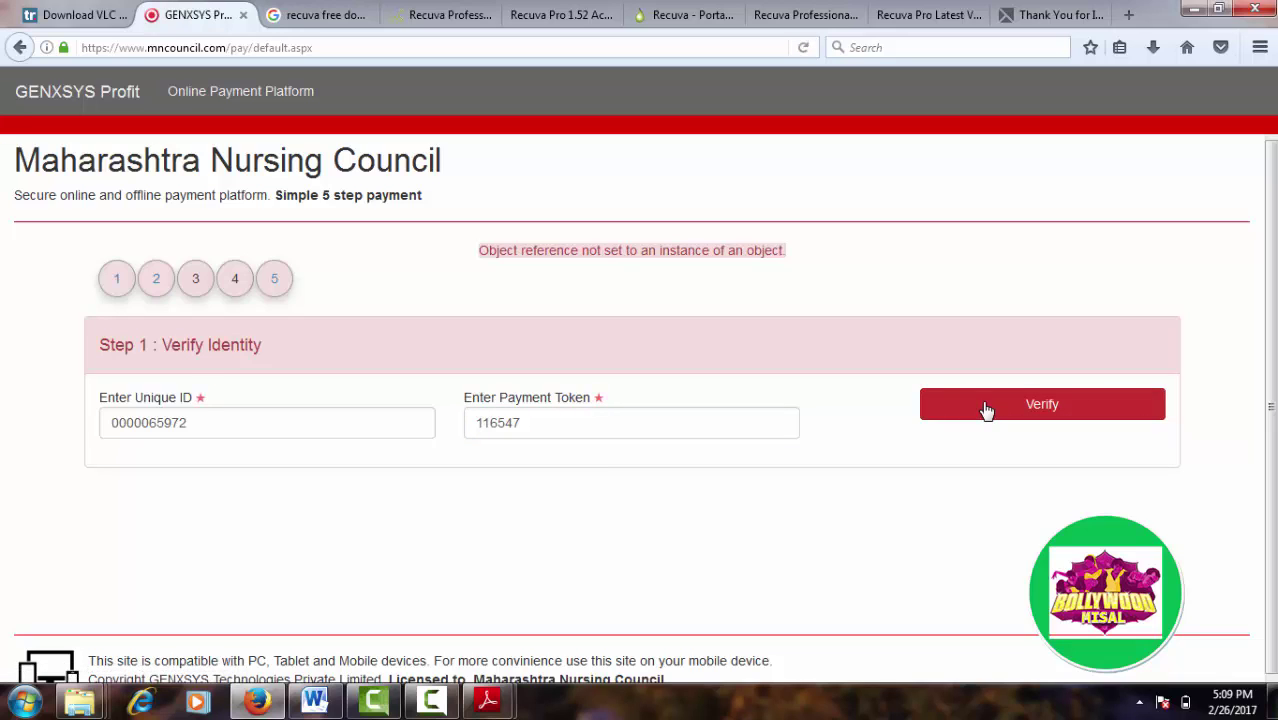
Step: Reload the payment platform start page and close the unneeded first browser tab
click(258, 96)
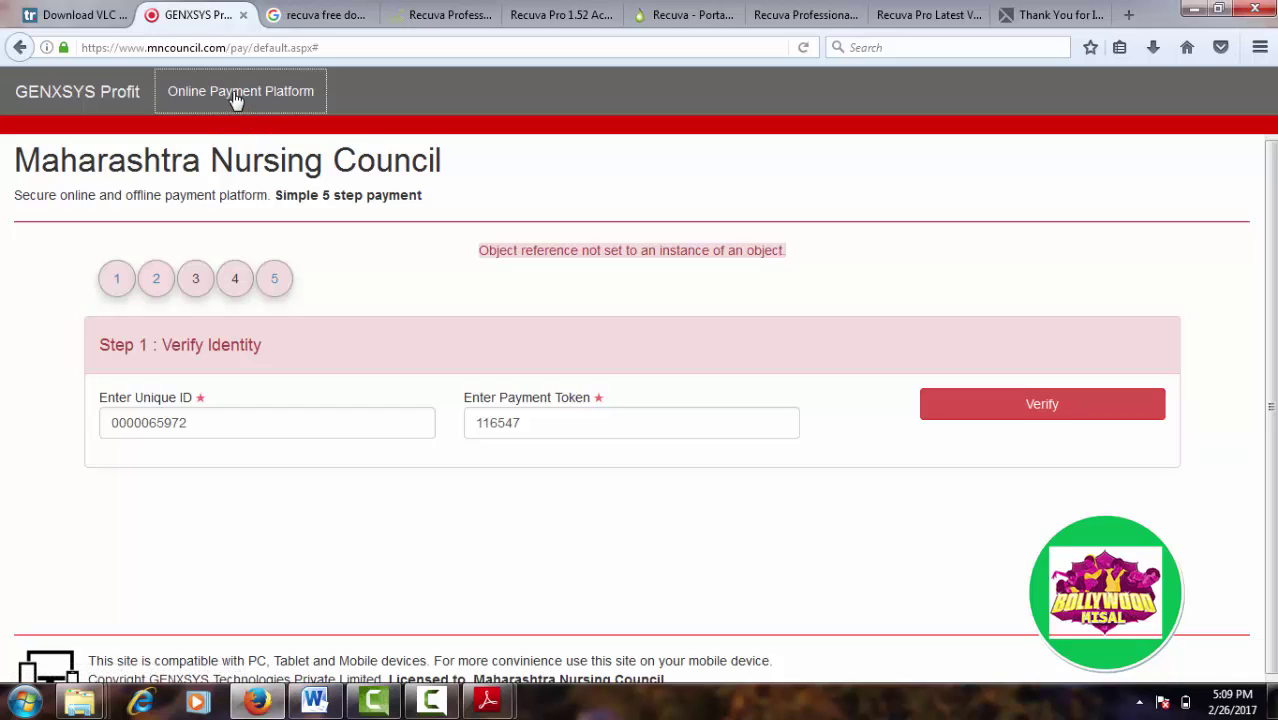
click(195, 278)
click(540, 422)
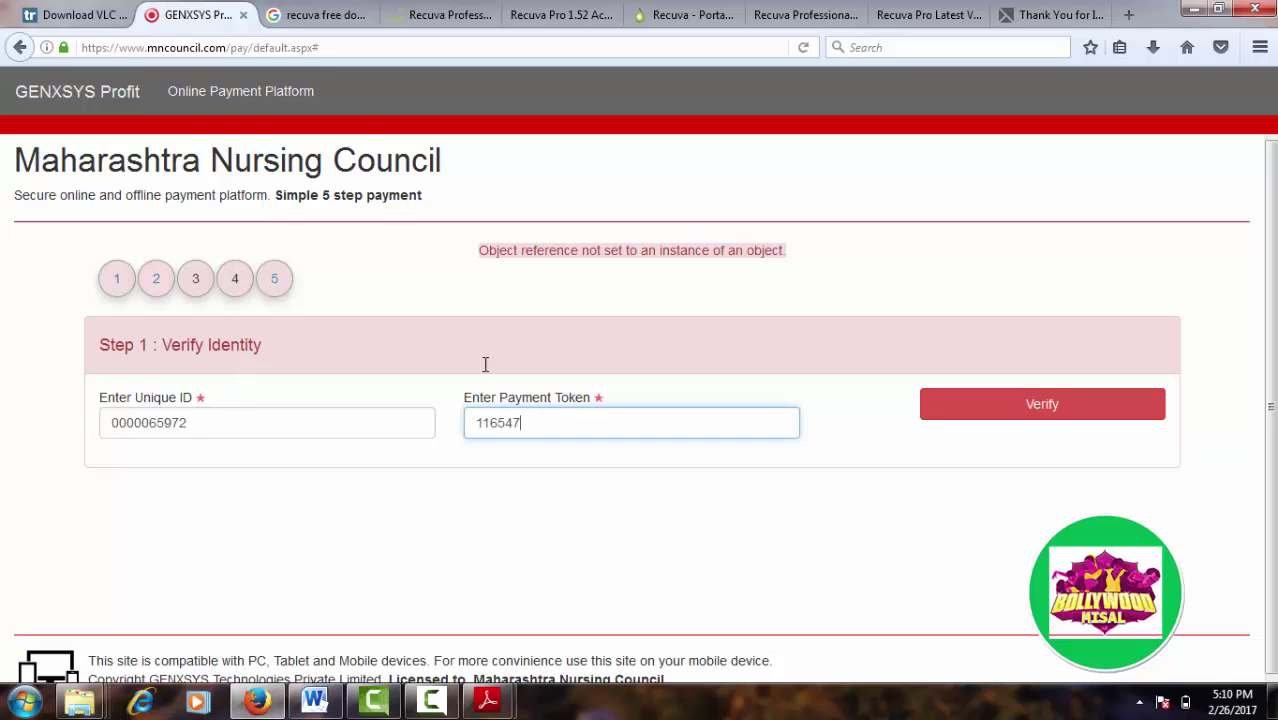
click(128, 20)
click(122, 16)
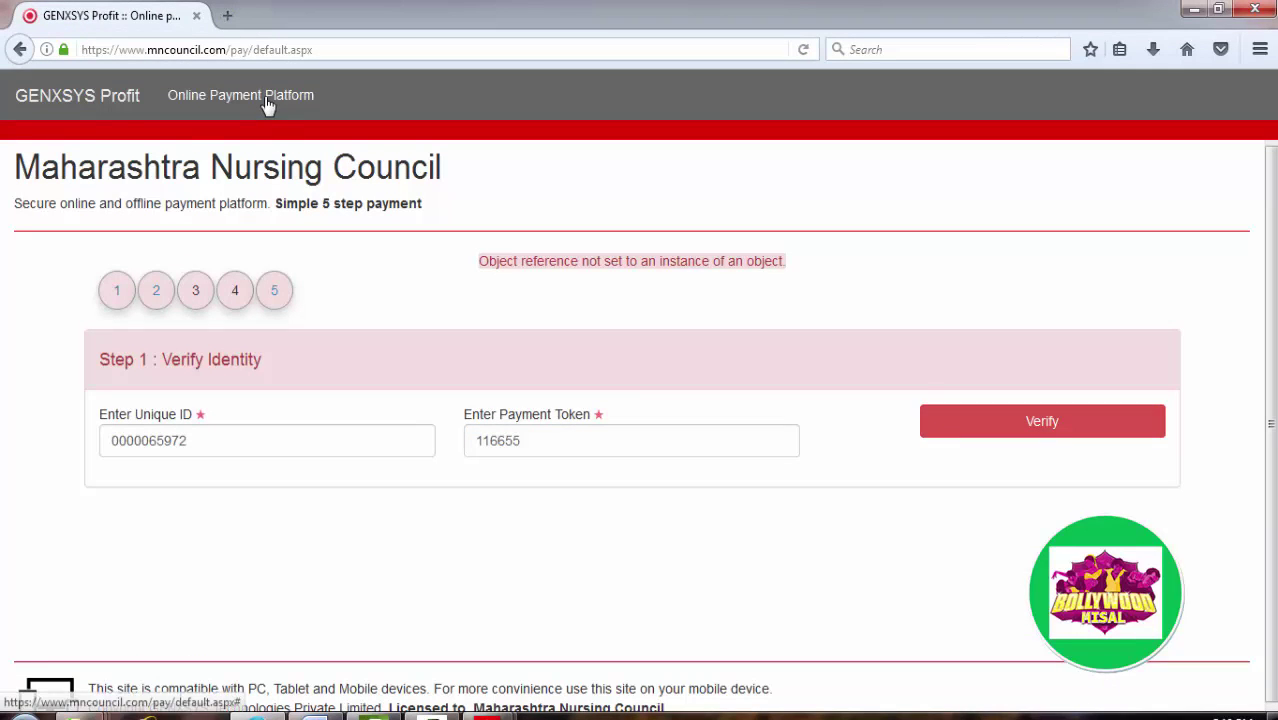
click(266, 104)
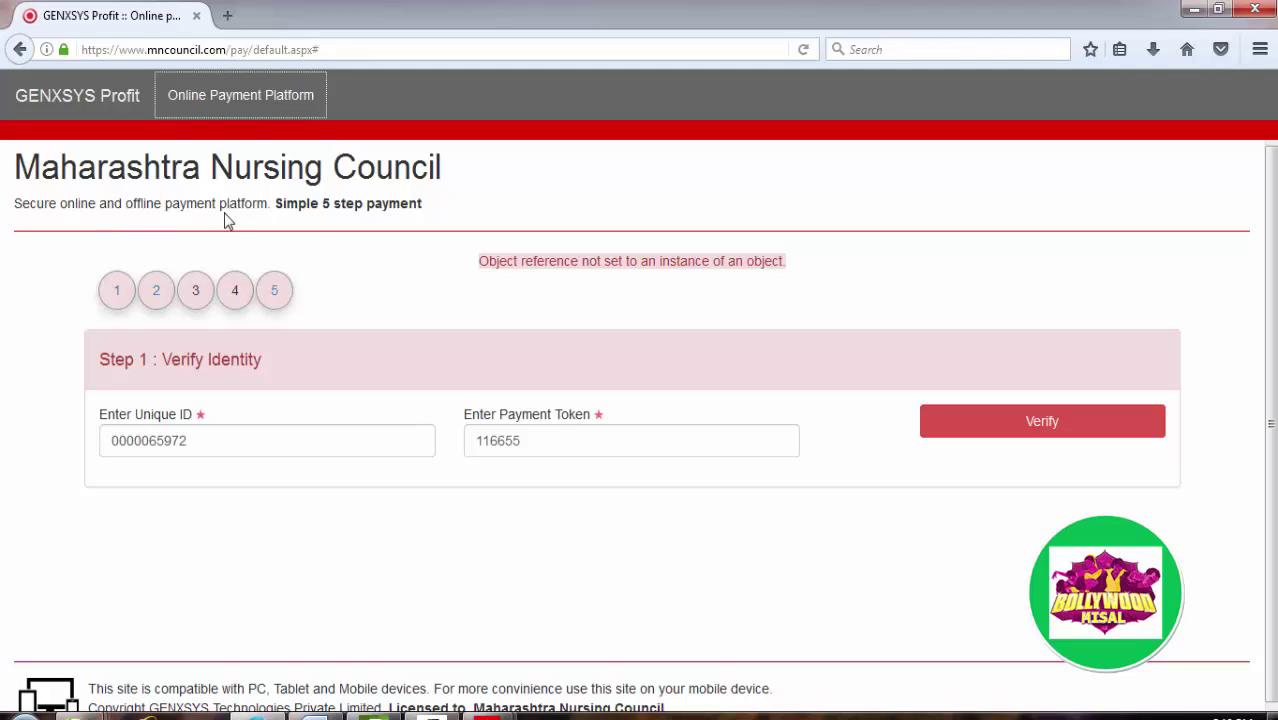
click(292, 196)
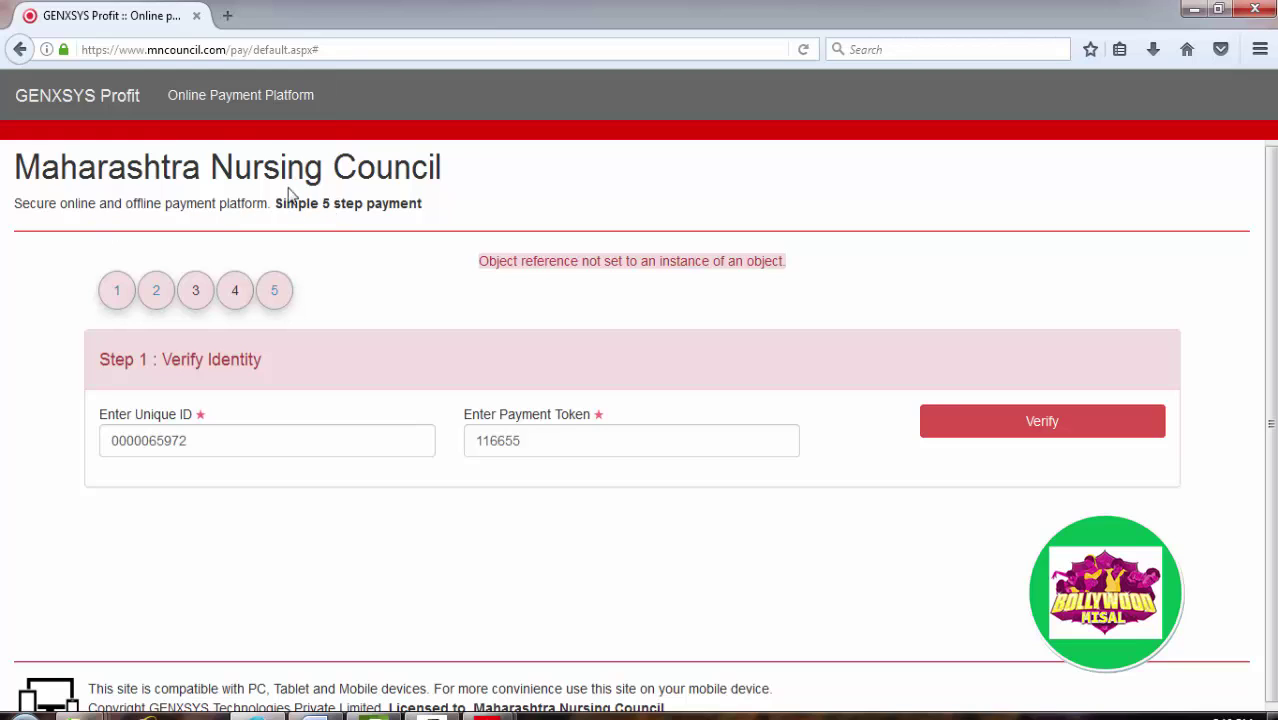
click(237, 95)
click(104, 100)
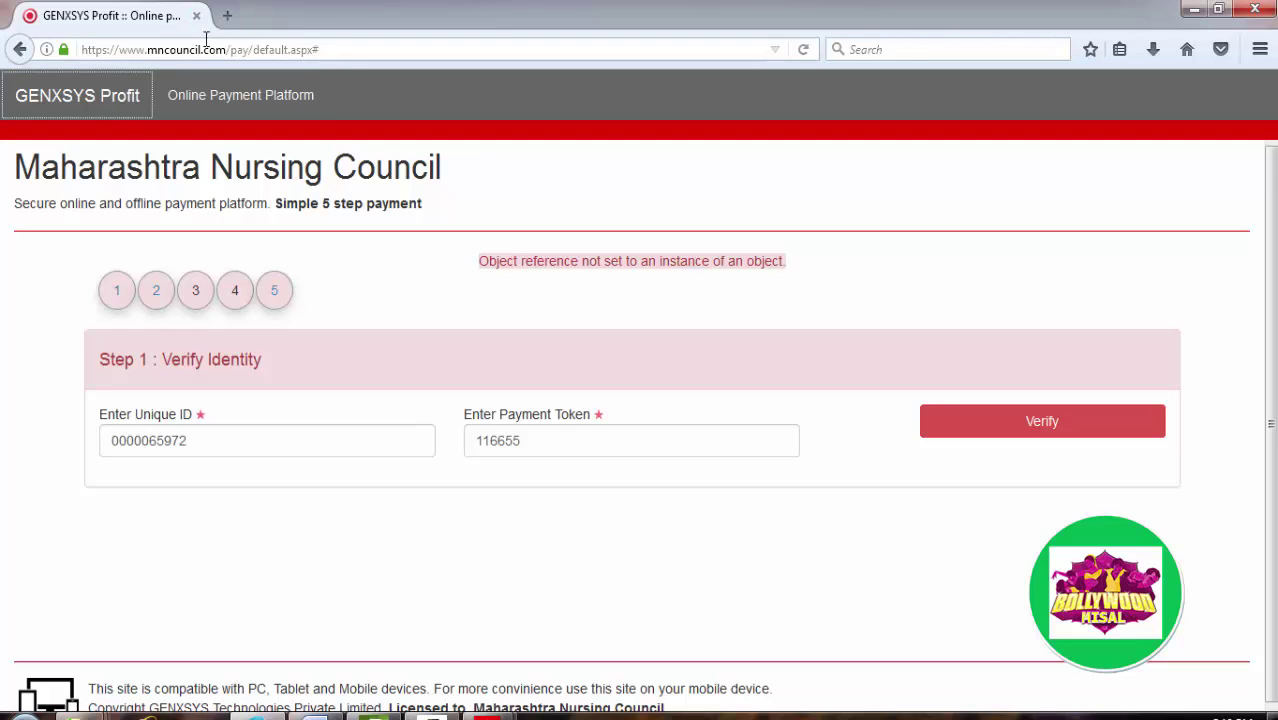
click(227, 14)
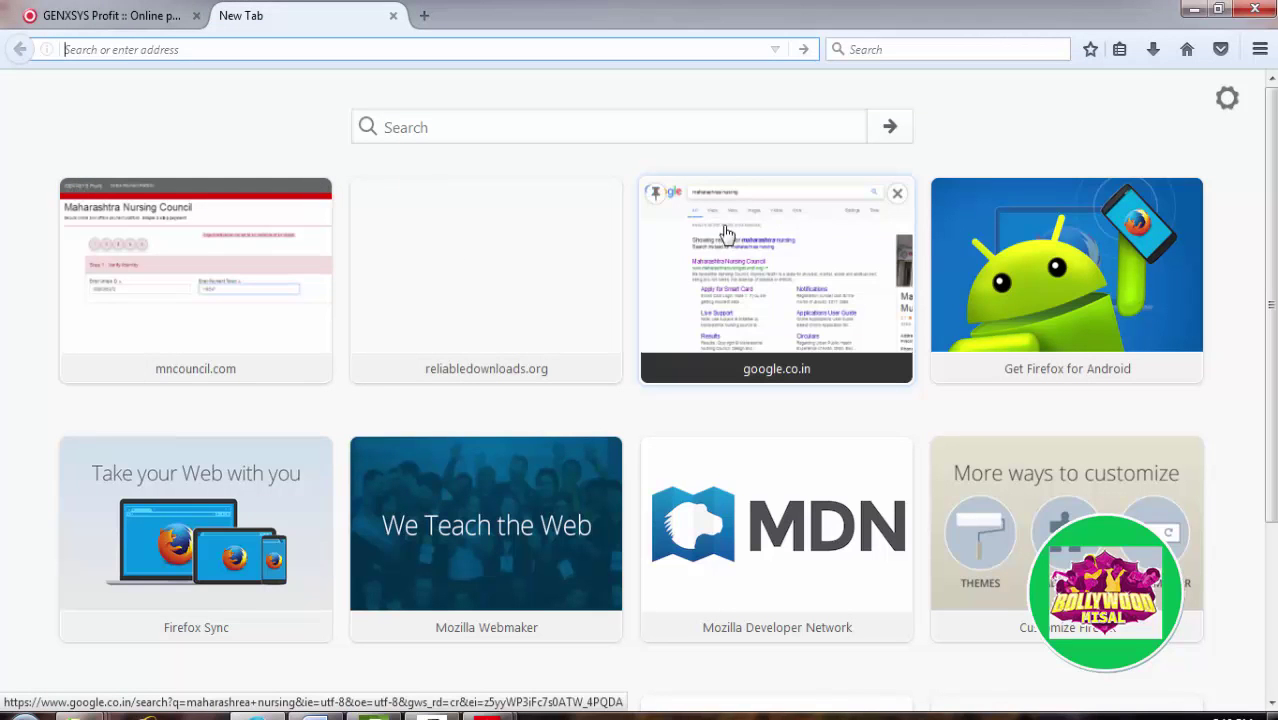
Step: Open the council website from the earlier Google results and close the payment portal tab
click(743, 250)
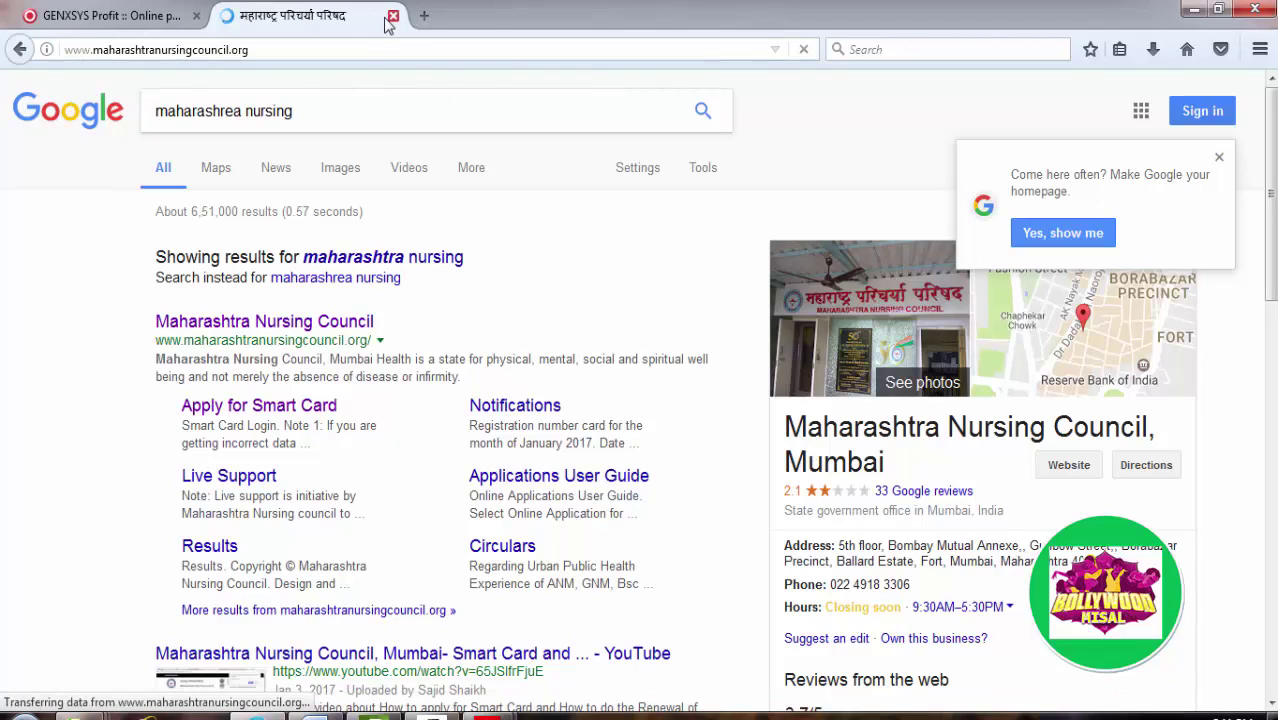
click(145, 18)
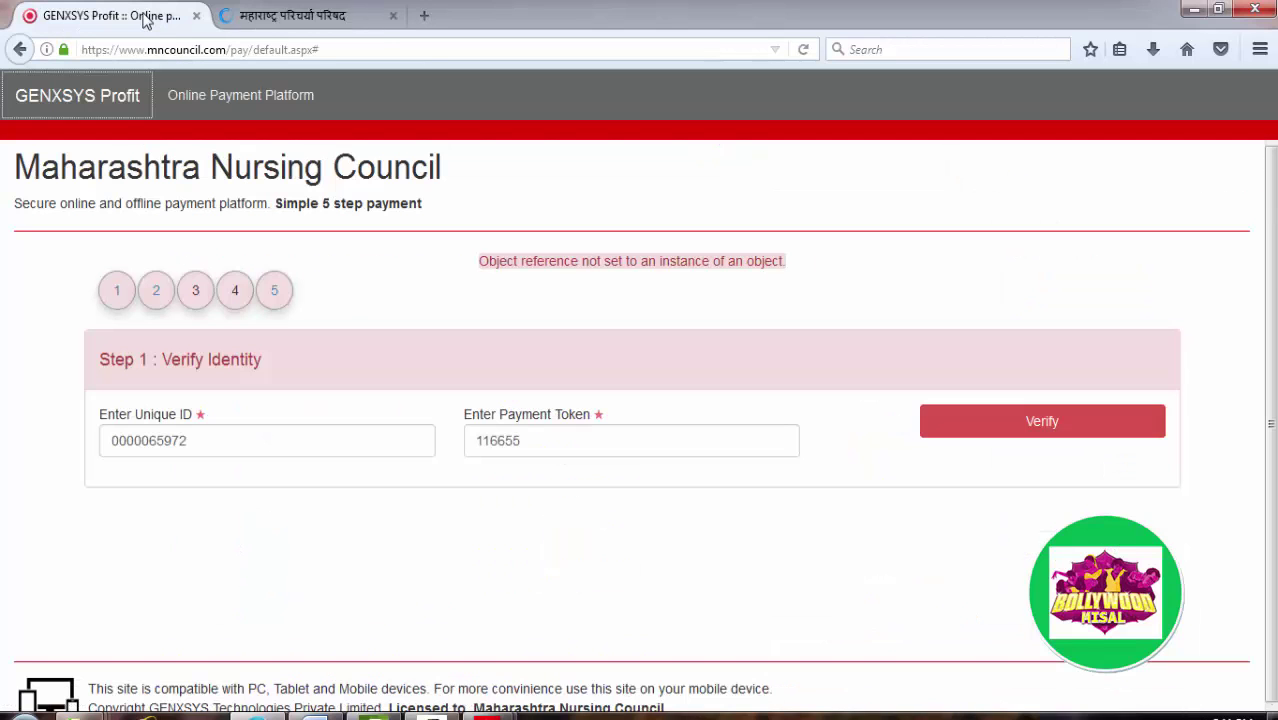
click(196, 17)
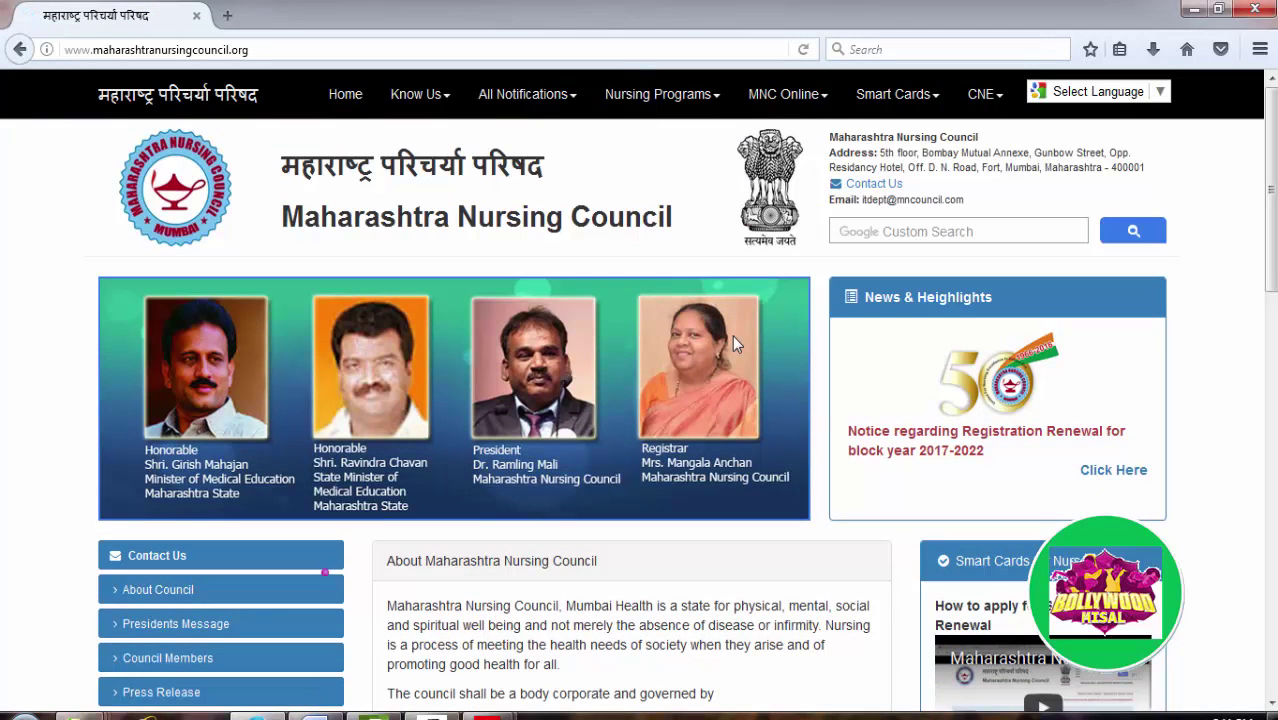
Step: Log in to Apply for Smart Card using the saved Unique ID, user name and password
scroll(1170, 450, down, 3)
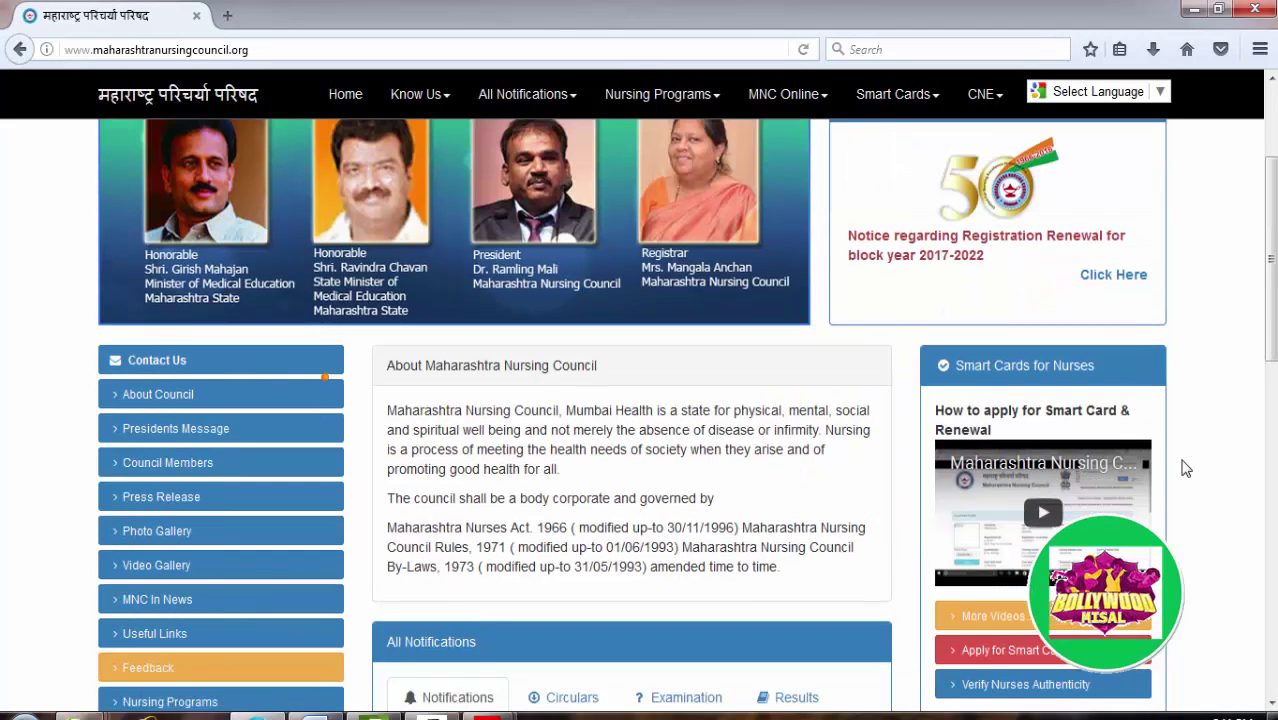
scroll(1040, 525, down, 3)
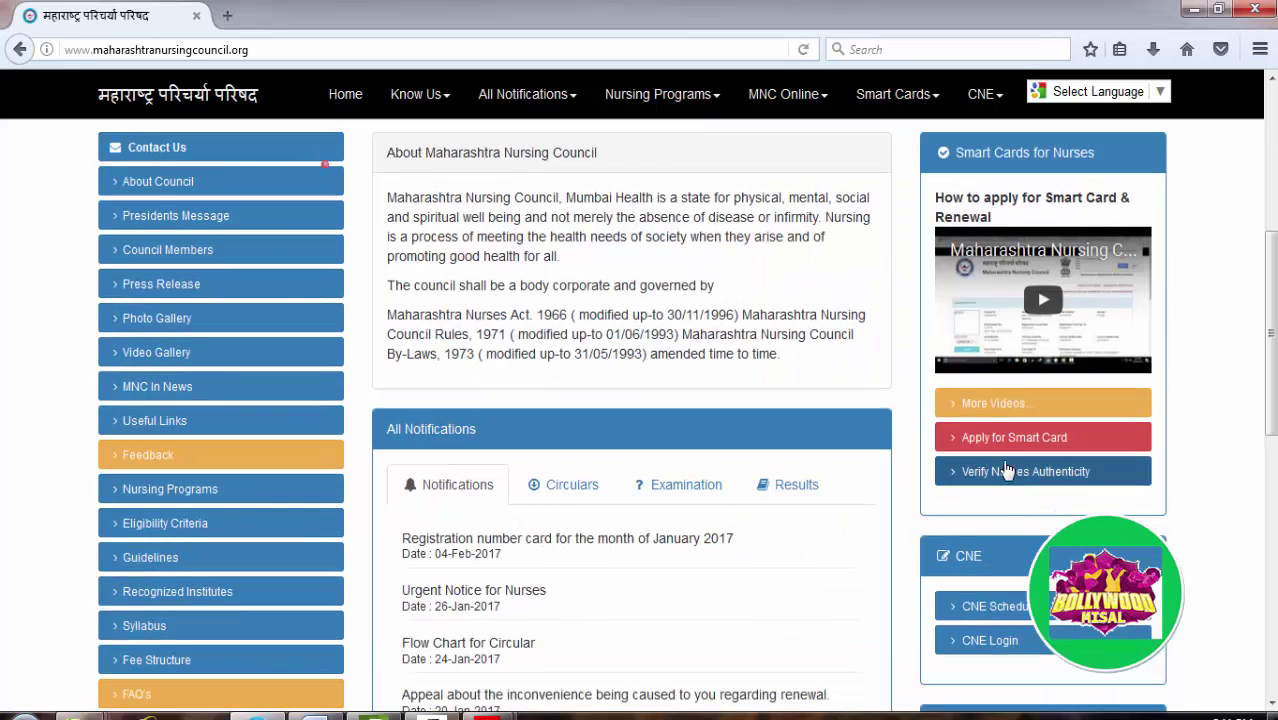
click(995, 440)
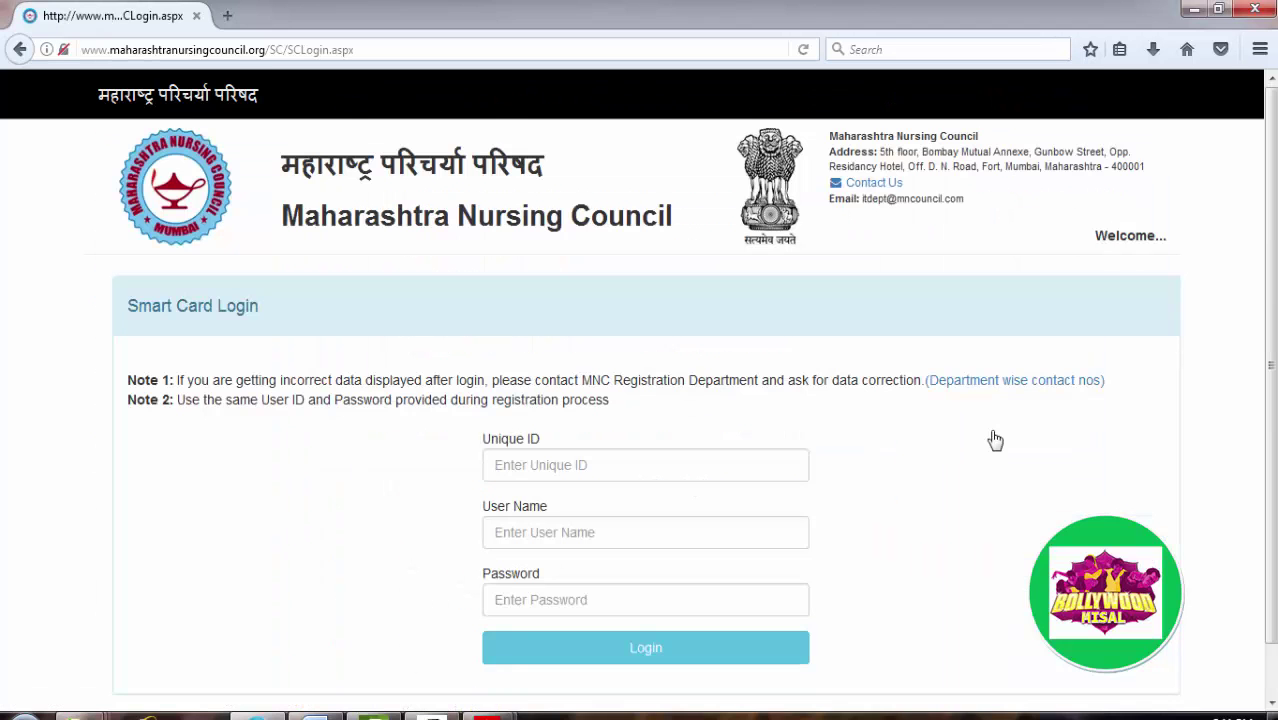
click(646, 461)
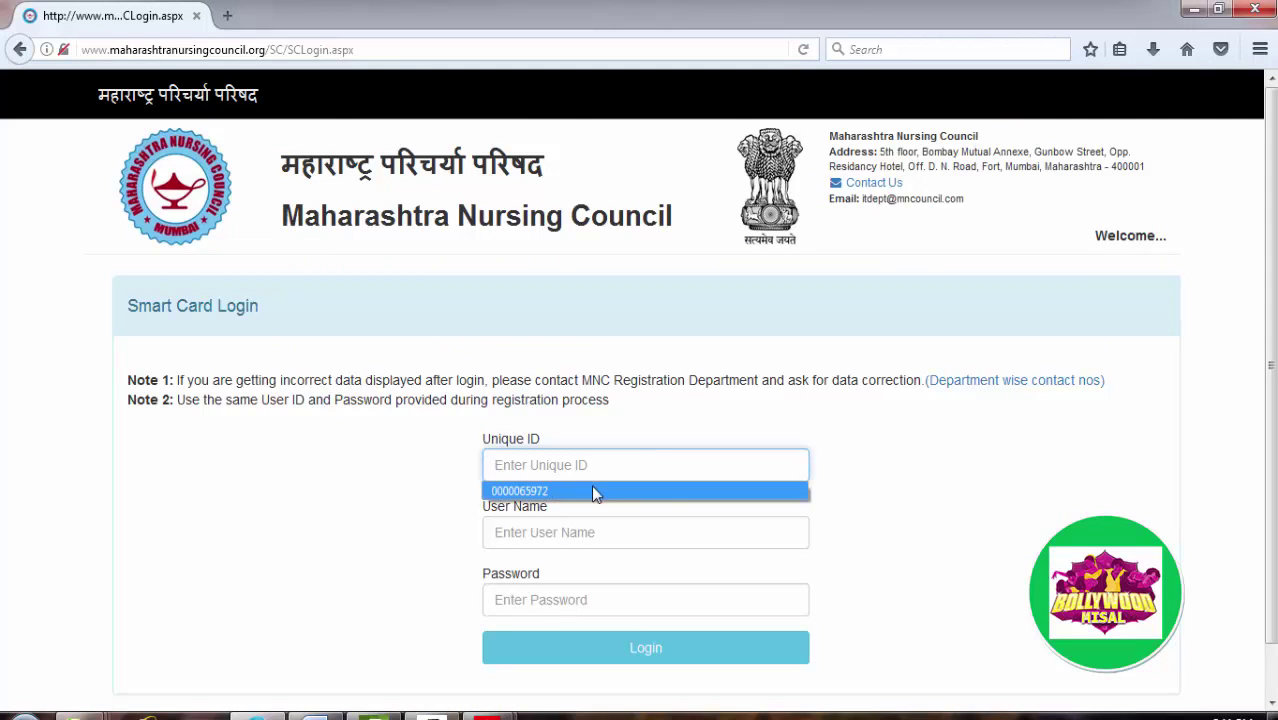
click(593, 489)
click(556, 530)
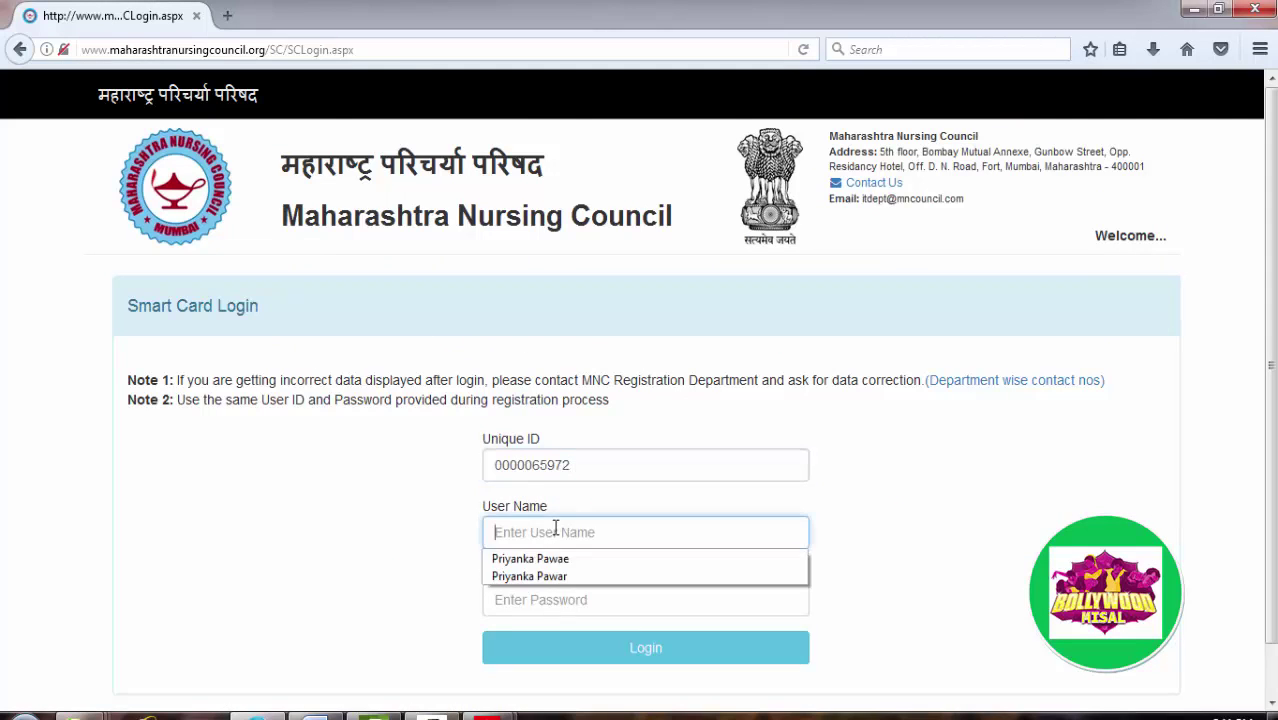
click(549, 578)
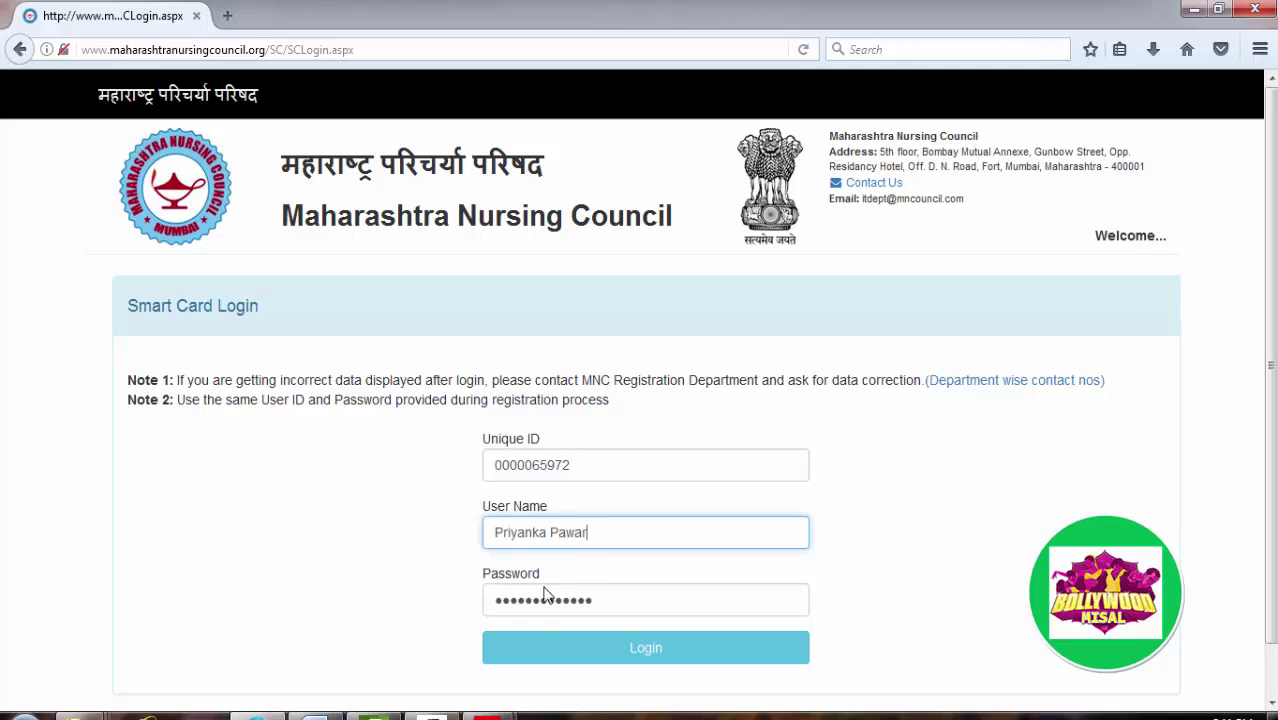
click(548, 656)
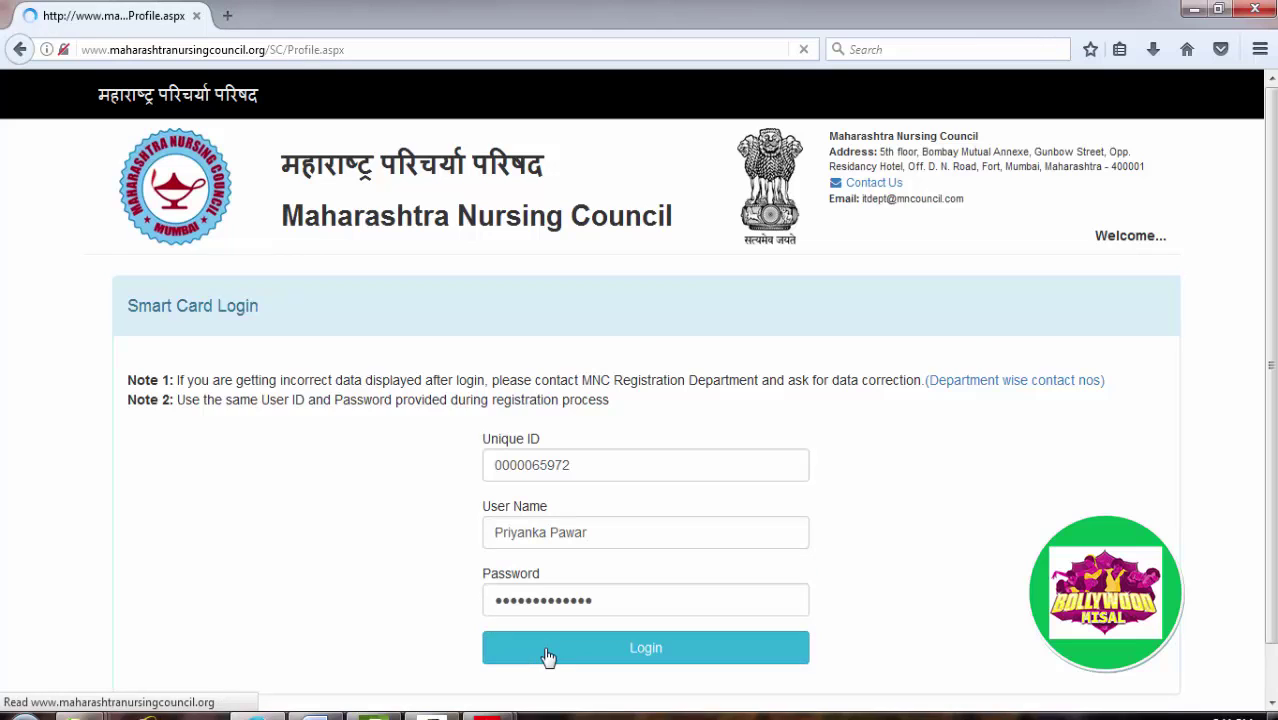
Step: Start the renewal fee payment with Pay Fees
scroll(586, 457, down, 2)
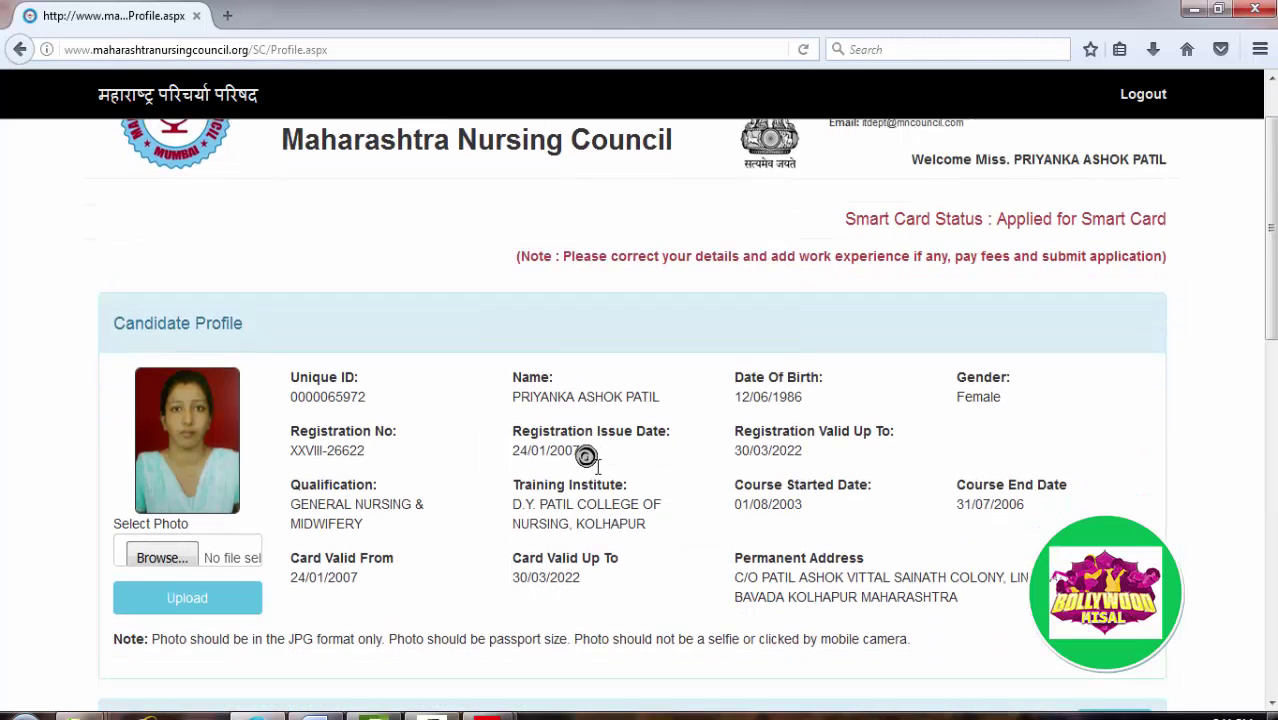
scroll(586, 457, down, 15)
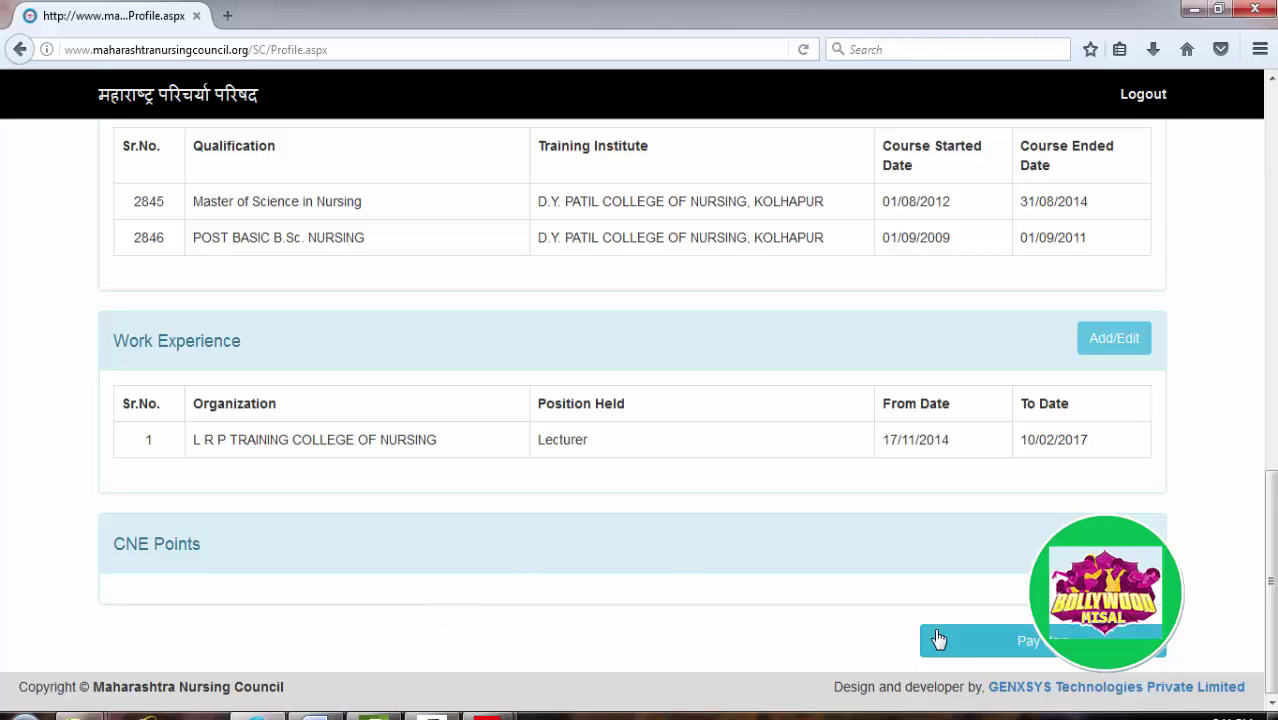
click(999, 656)
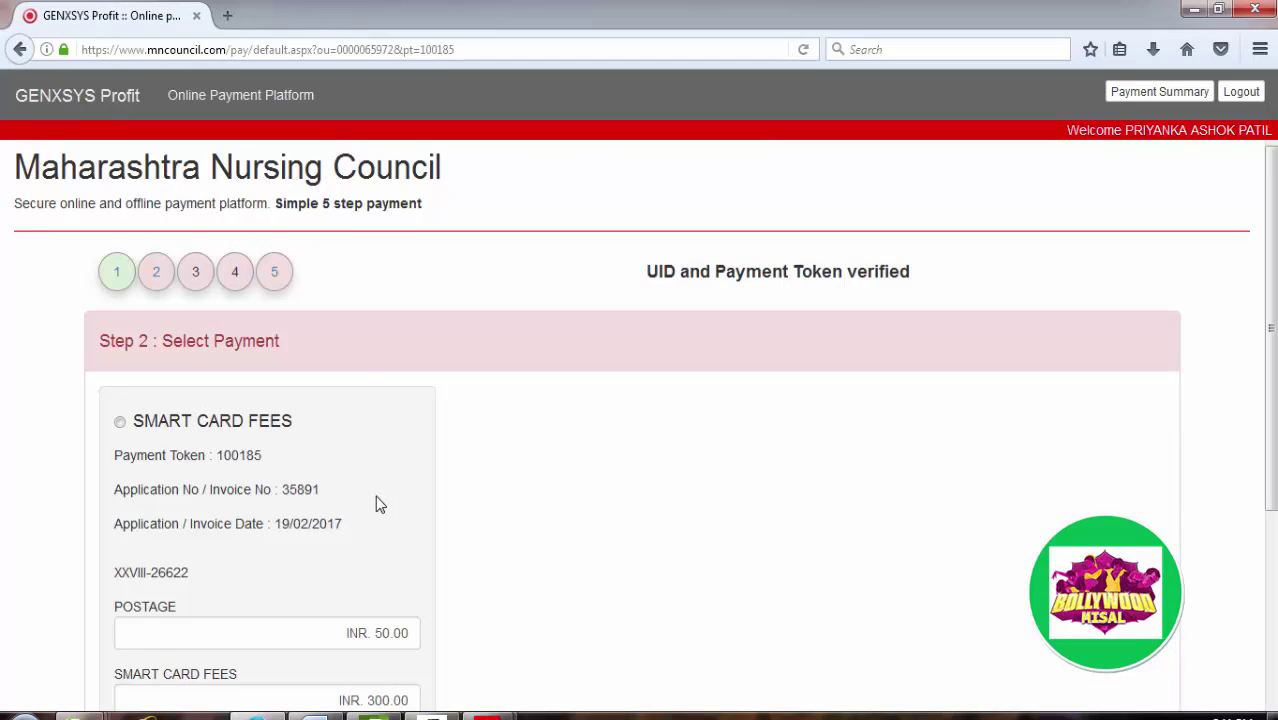
Step: Choose the 350.00 Smart Card Fees payment and proceed with Debit Card
scroll(362, 502, down, 1)
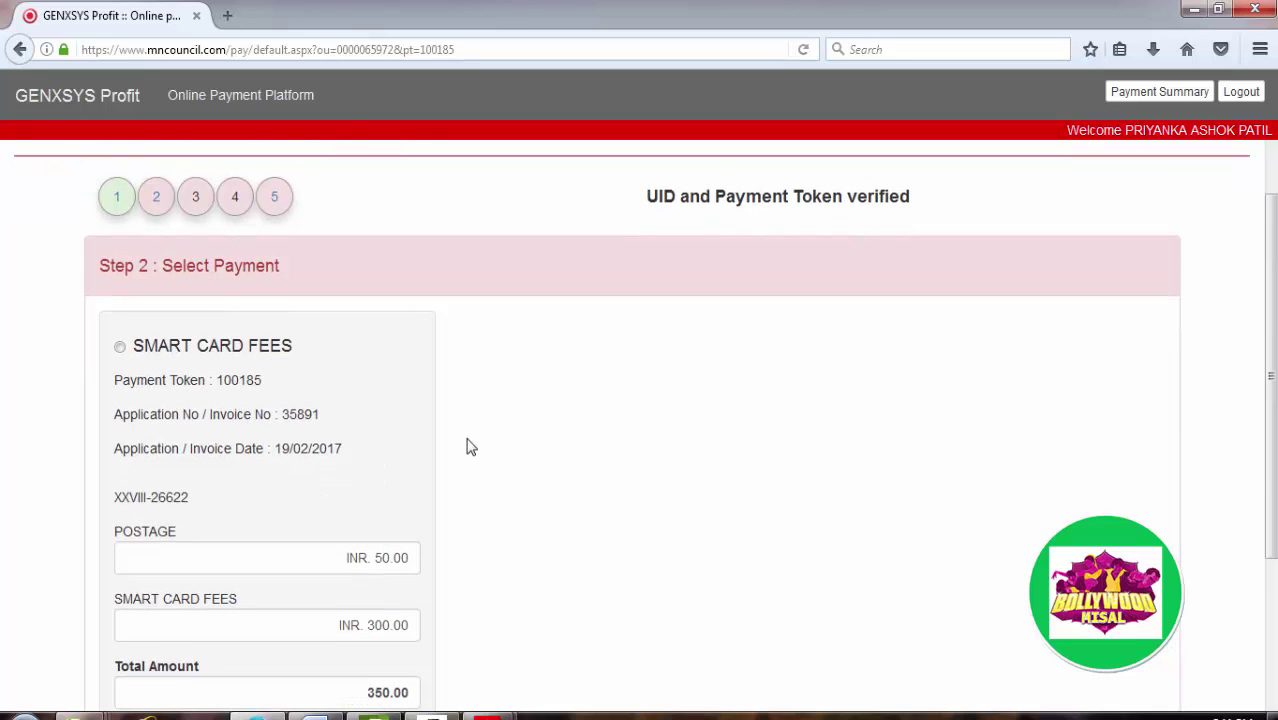
scroll(468, 445, down, 2)
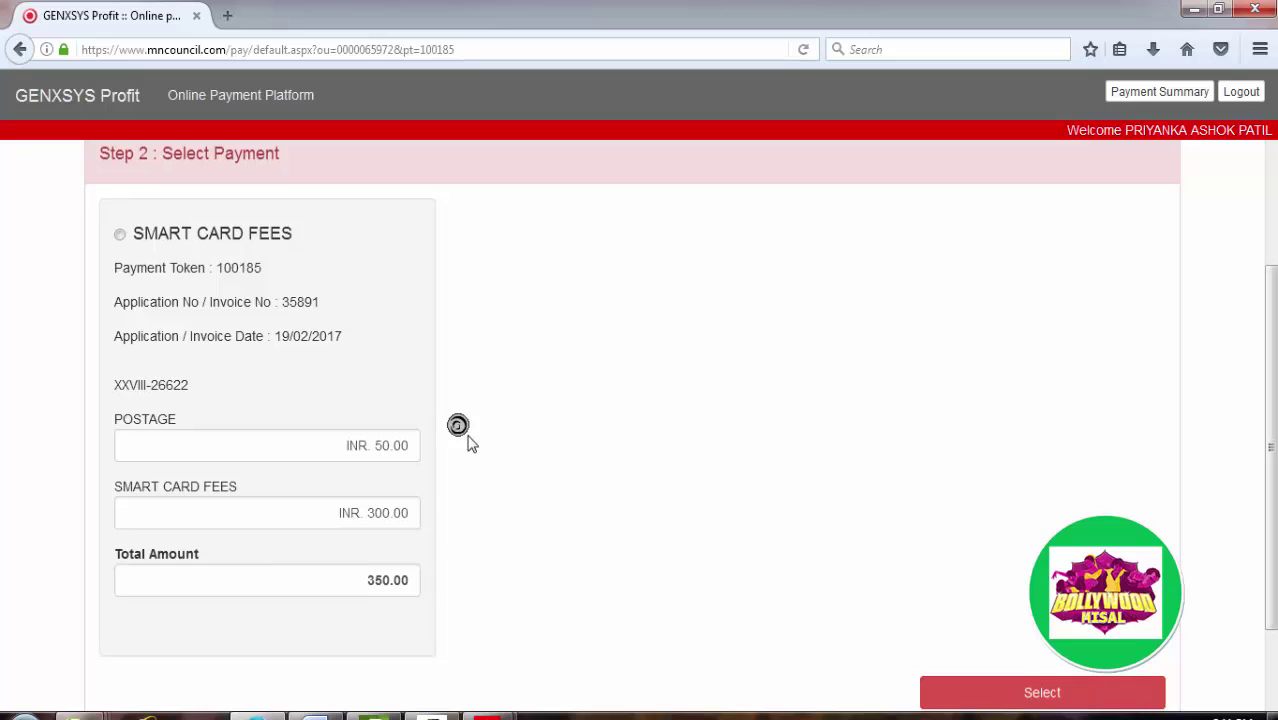
scroll(470, 443, up, 1)
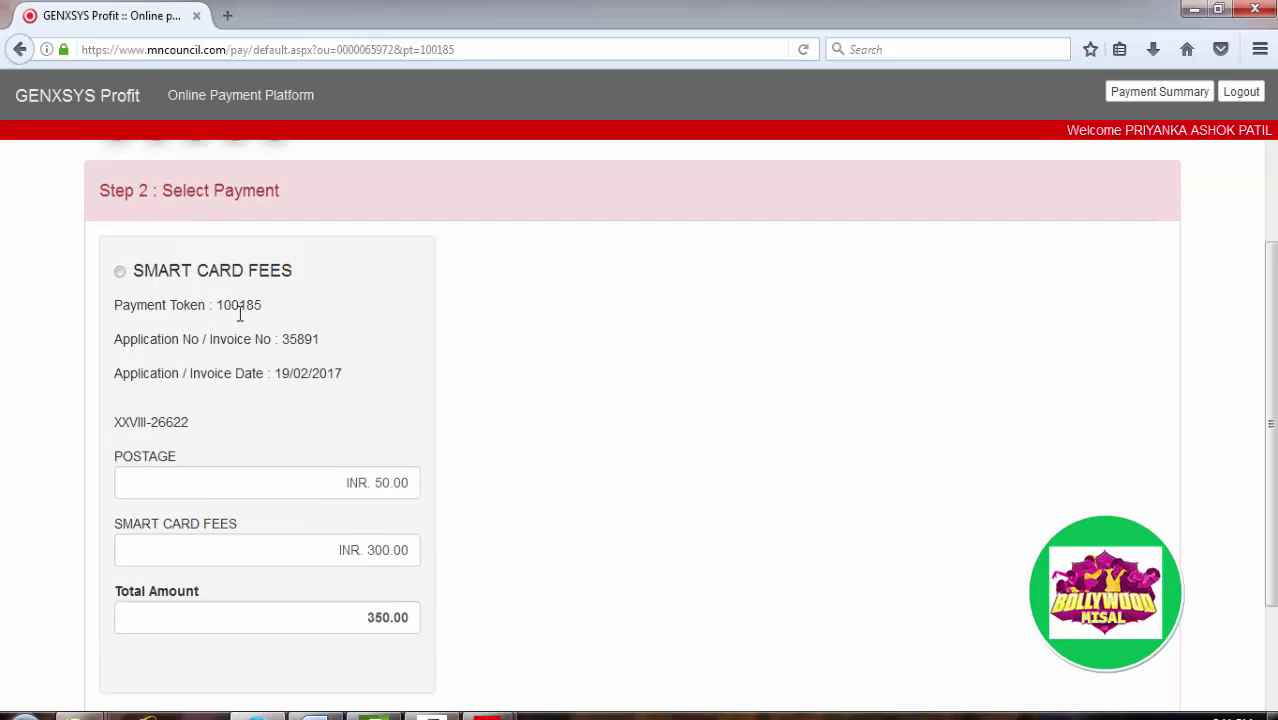
click(120, 273)
scroll(370, 380, down, 2)
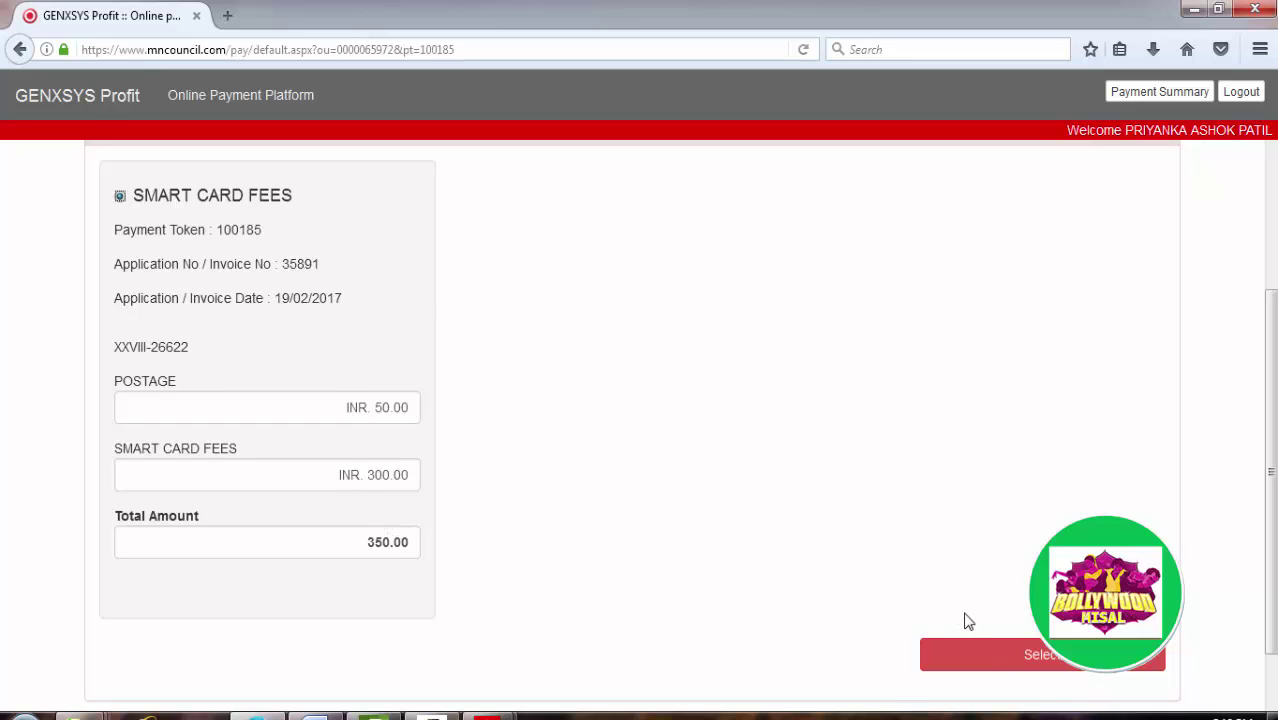
click(1030, 650)
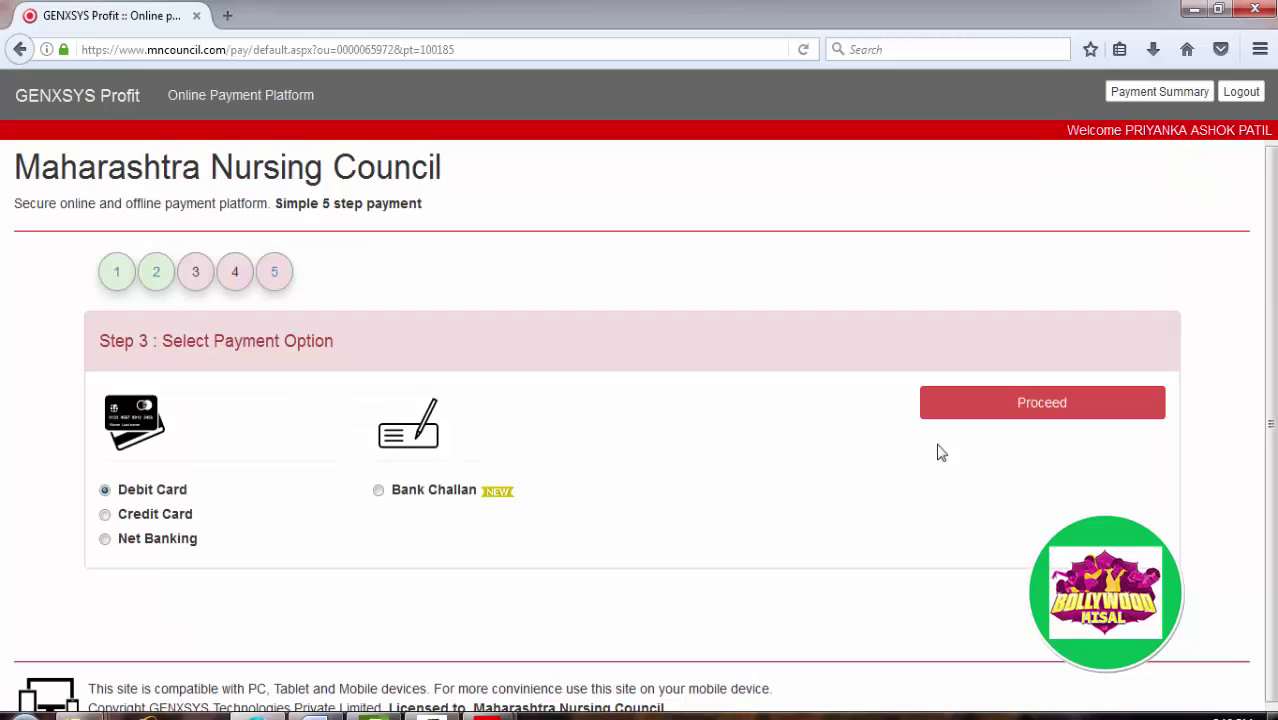
click(960, 415)
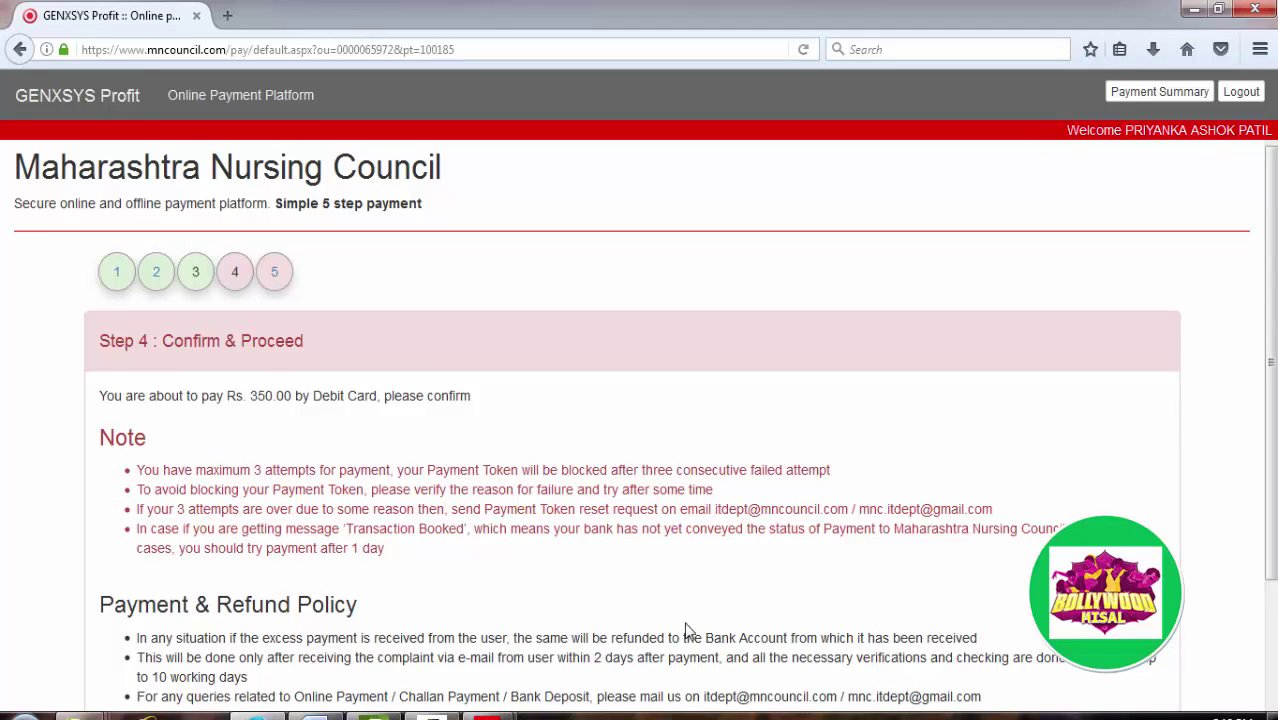
scroll(690, 625, down, 4)
Step: On SBIePay, enter Visa debit card details including expiry month and year, and submit
click(1007, 545)
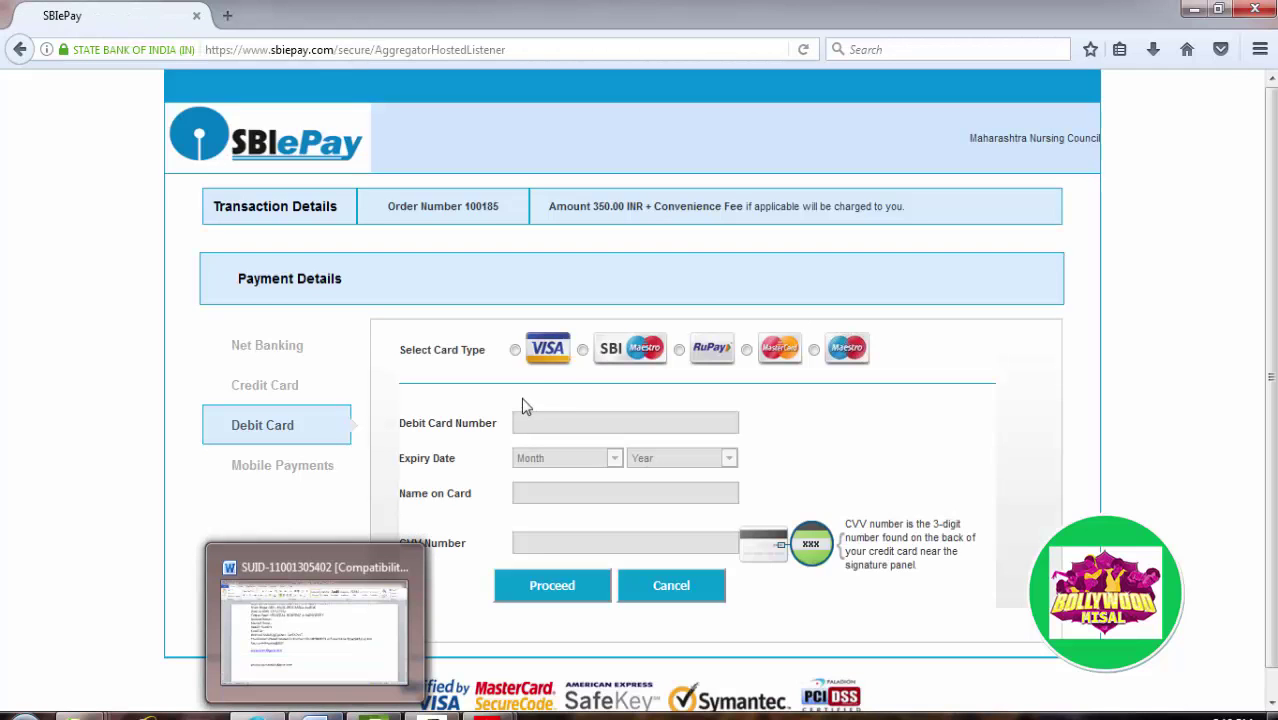
click(515, 350)
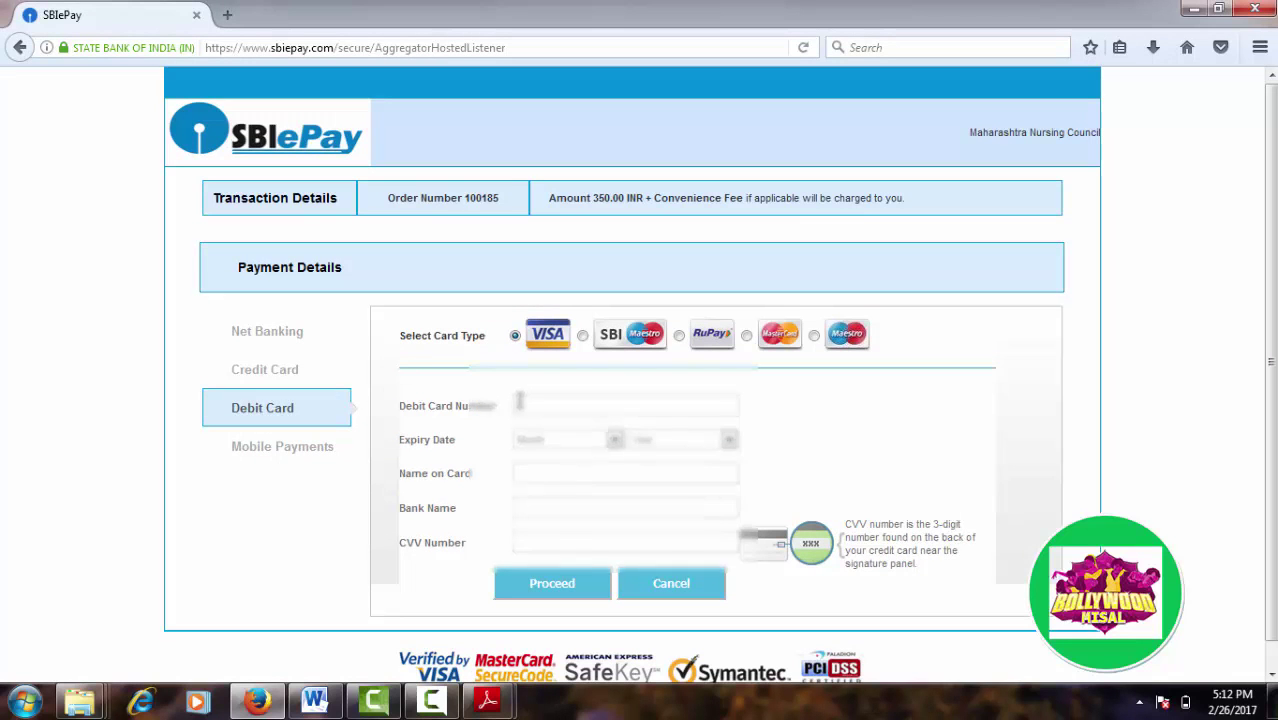
click(530, 545)
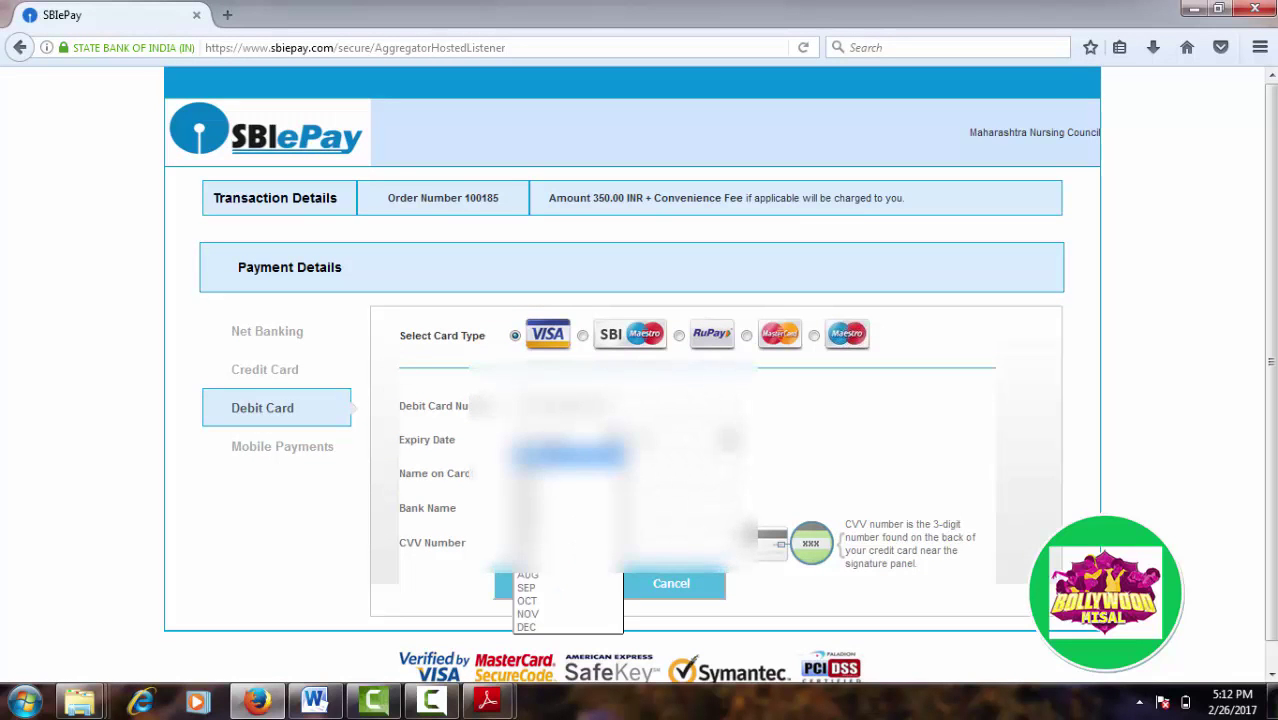
click(528, 600)
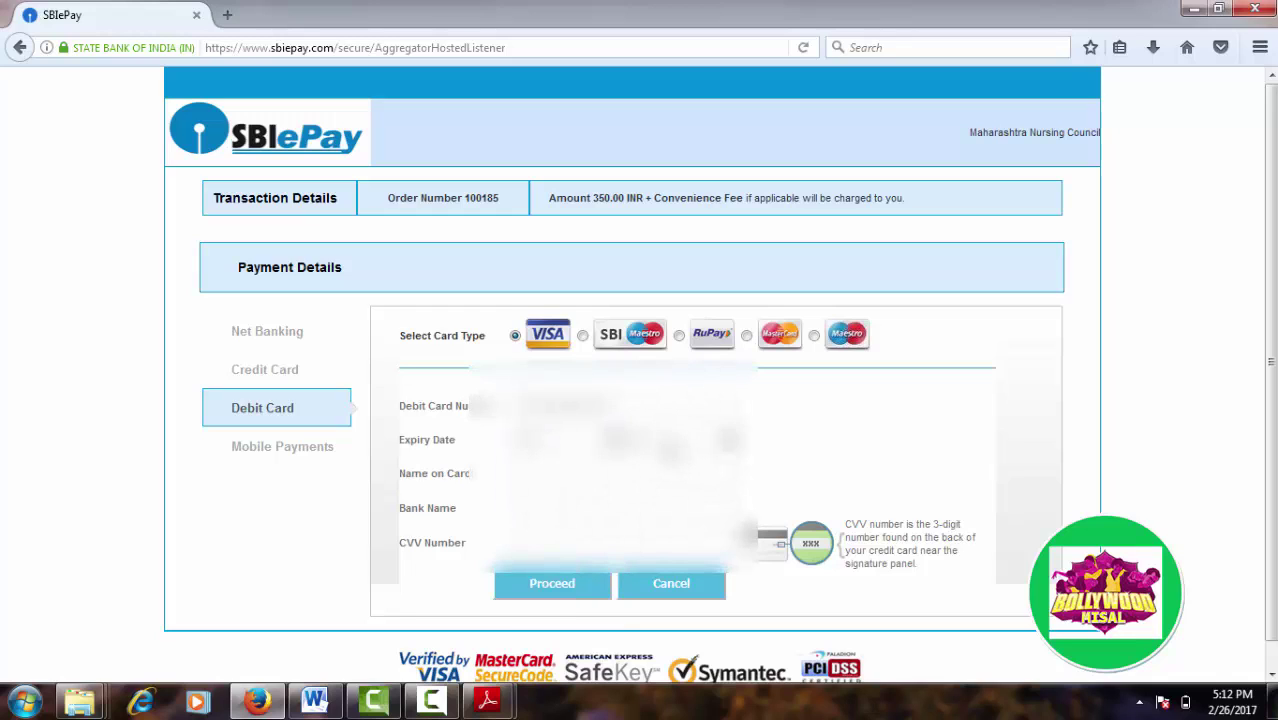
click(675, 445)
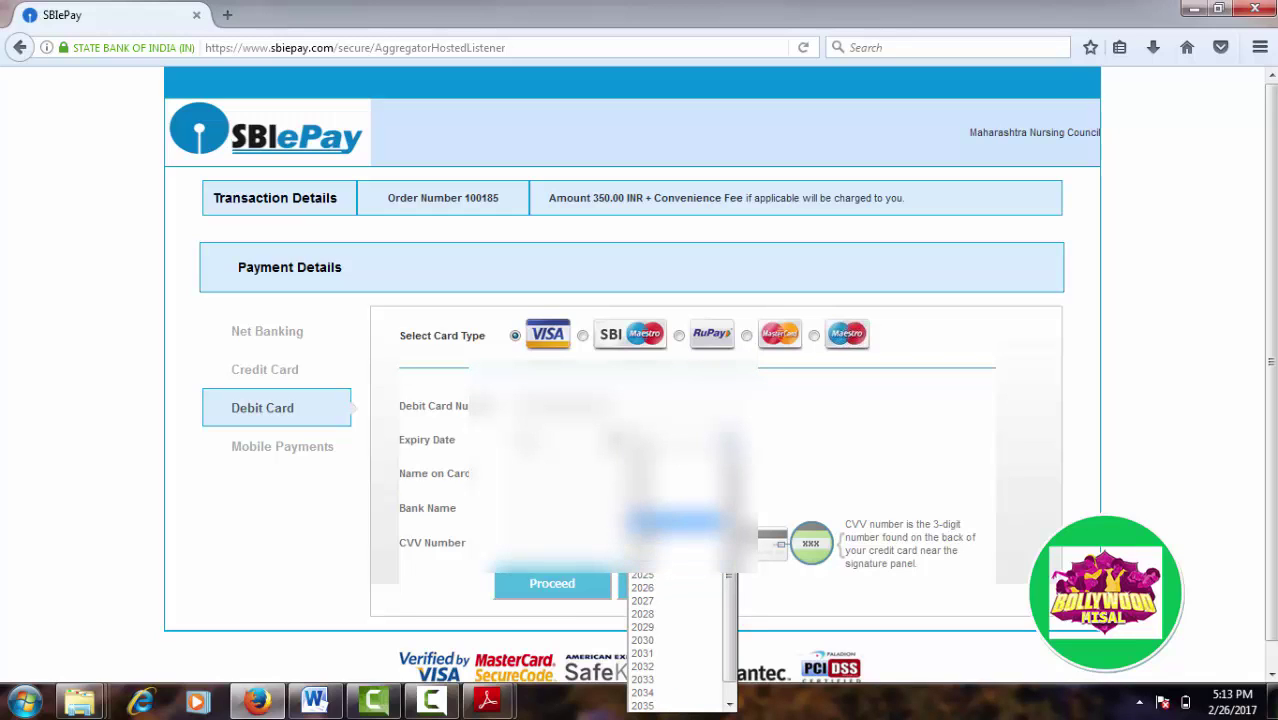
click(651, 530)
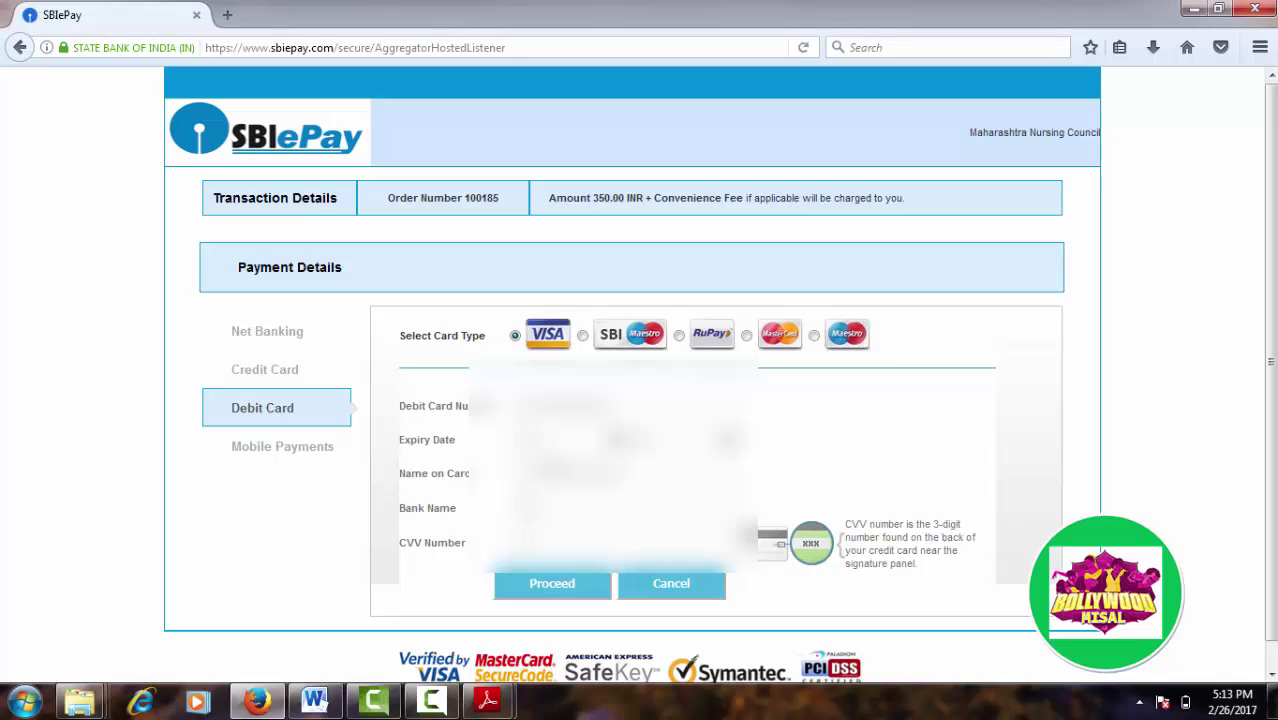
click(549, 592)
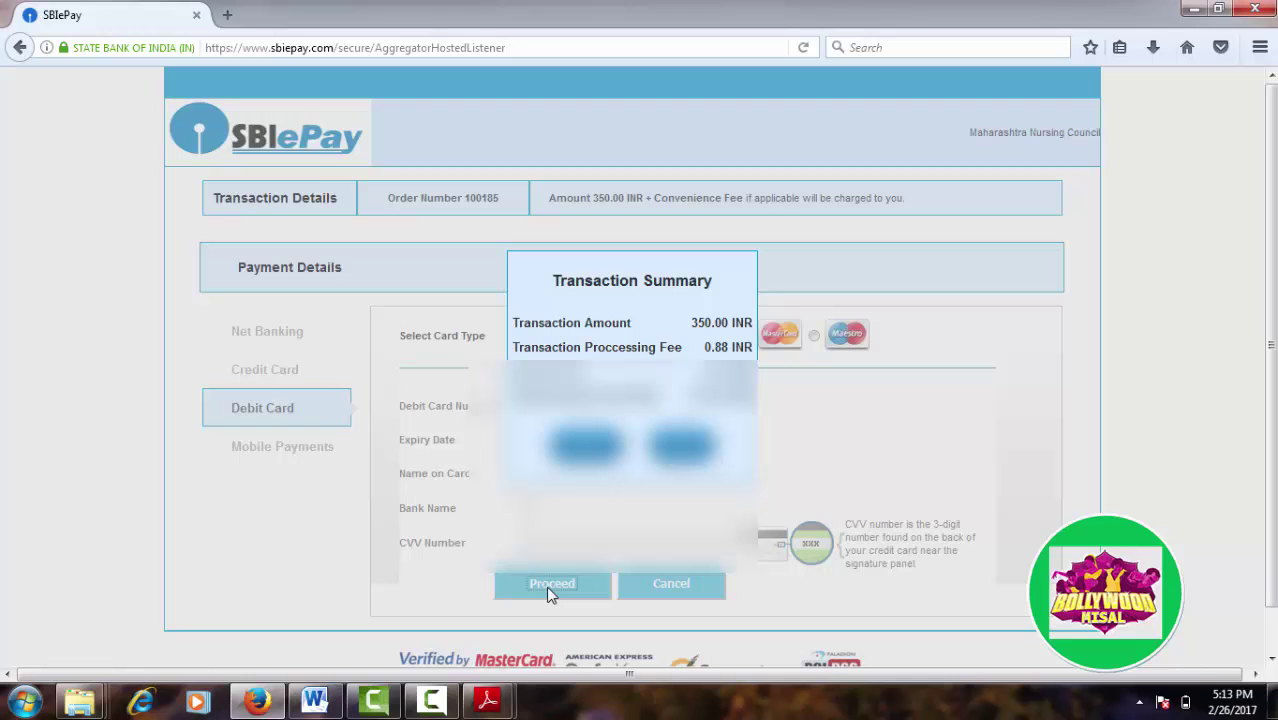
Step: Confirm the SBIePay transaction summary to proceed to the bank's OTP page
click(549, 594)
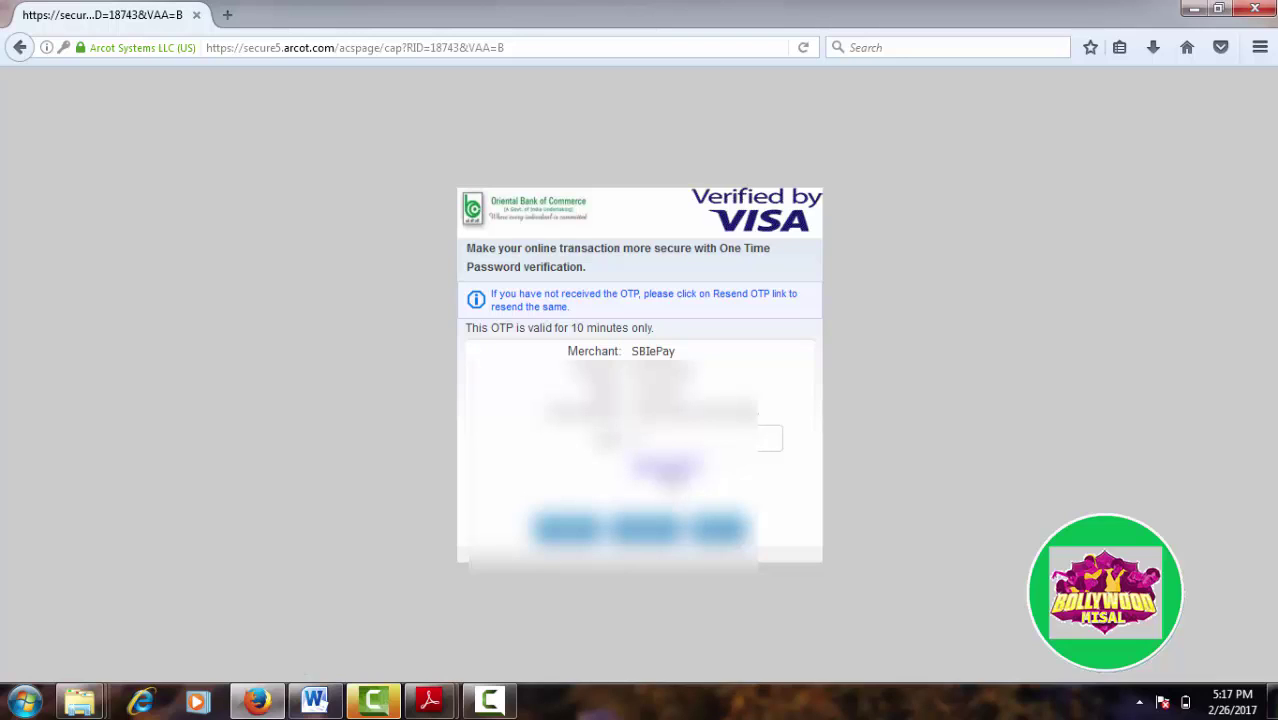
Step: Request a new one-time password on the Verified by Visa page
click(665, 465)
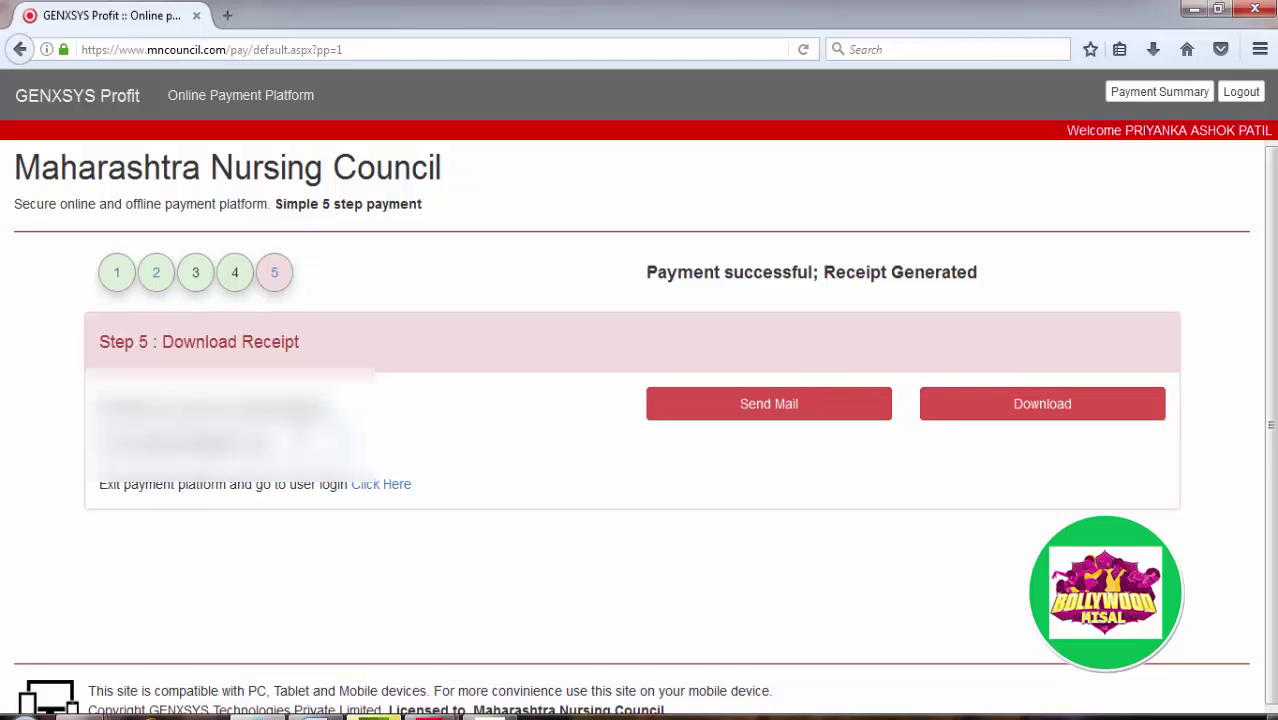
Step: Email the payment receipt from the Step 5 Download Receipt page
click(841, 409)
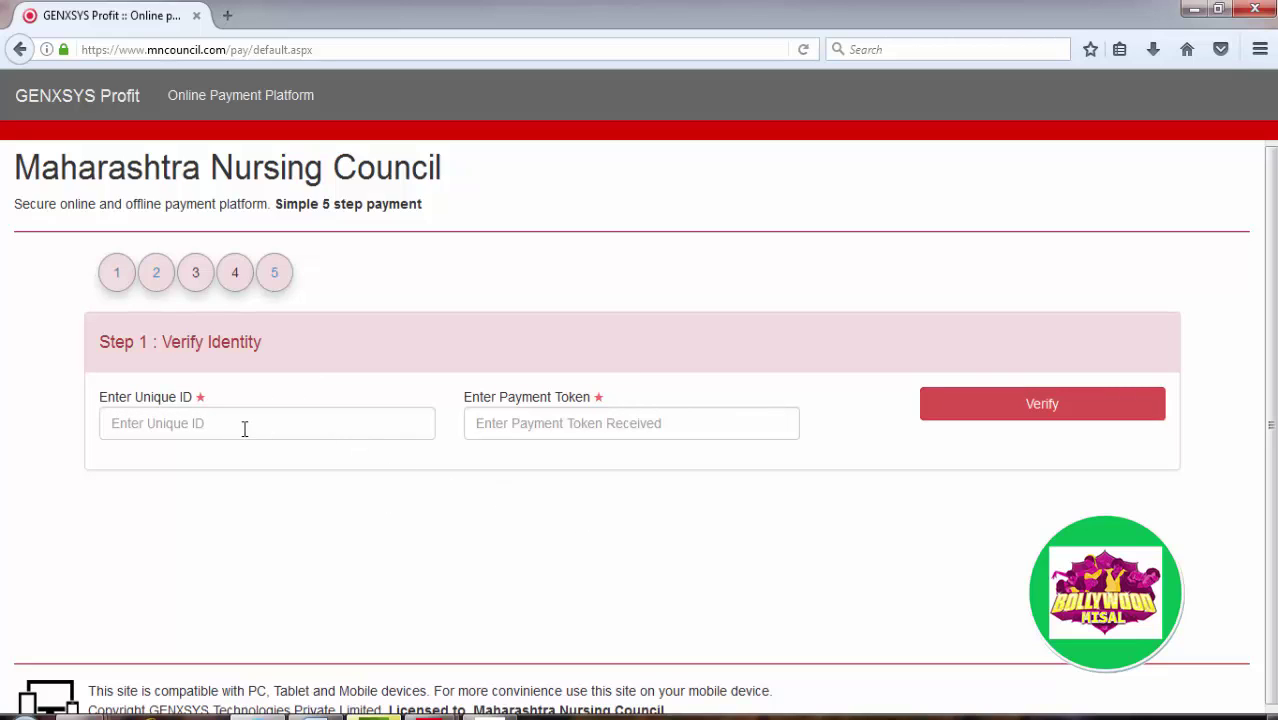
Step: Fill the Unique ID from saved suggestions and submit the identity details for verification
click(179, 423)
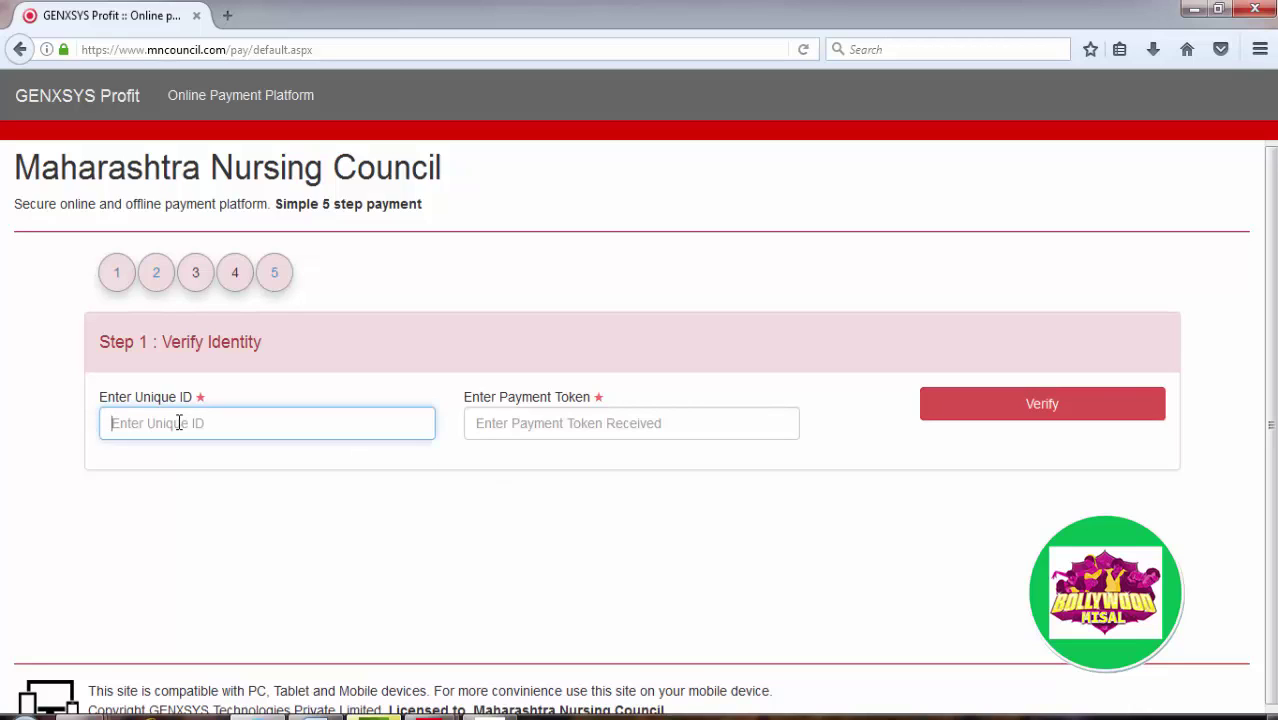
click(178, 423)
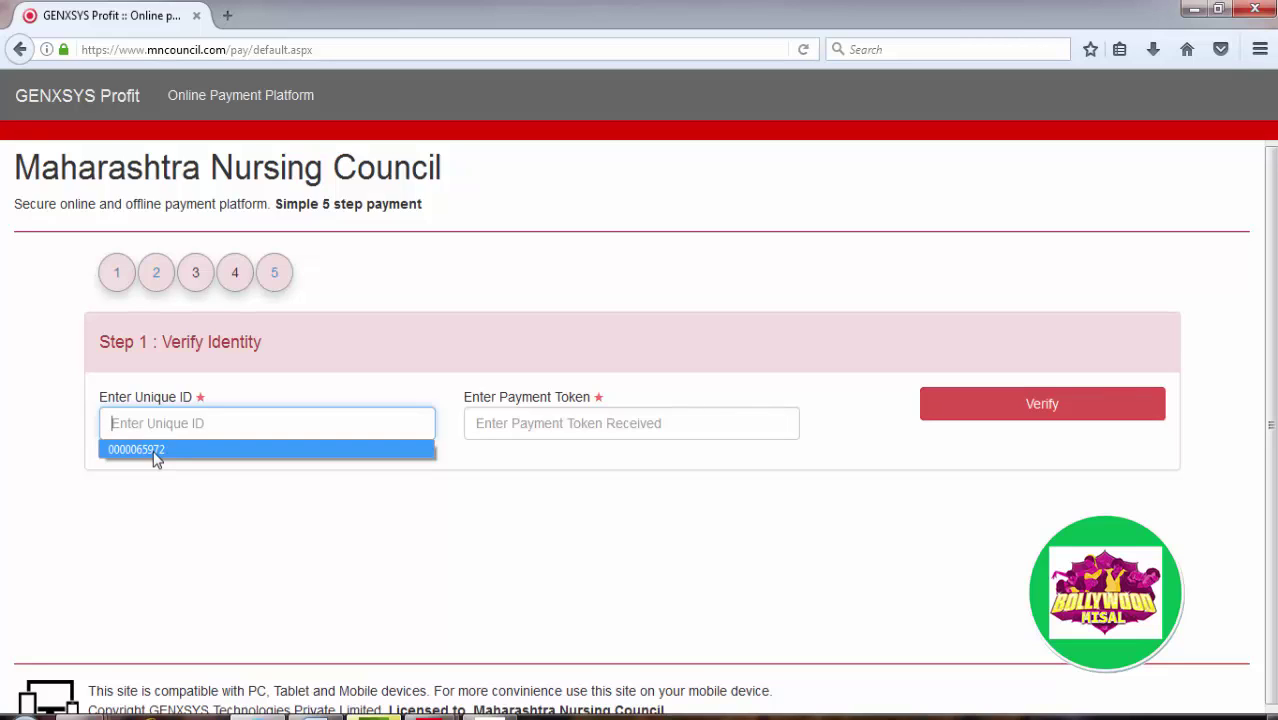
click(155, 451)
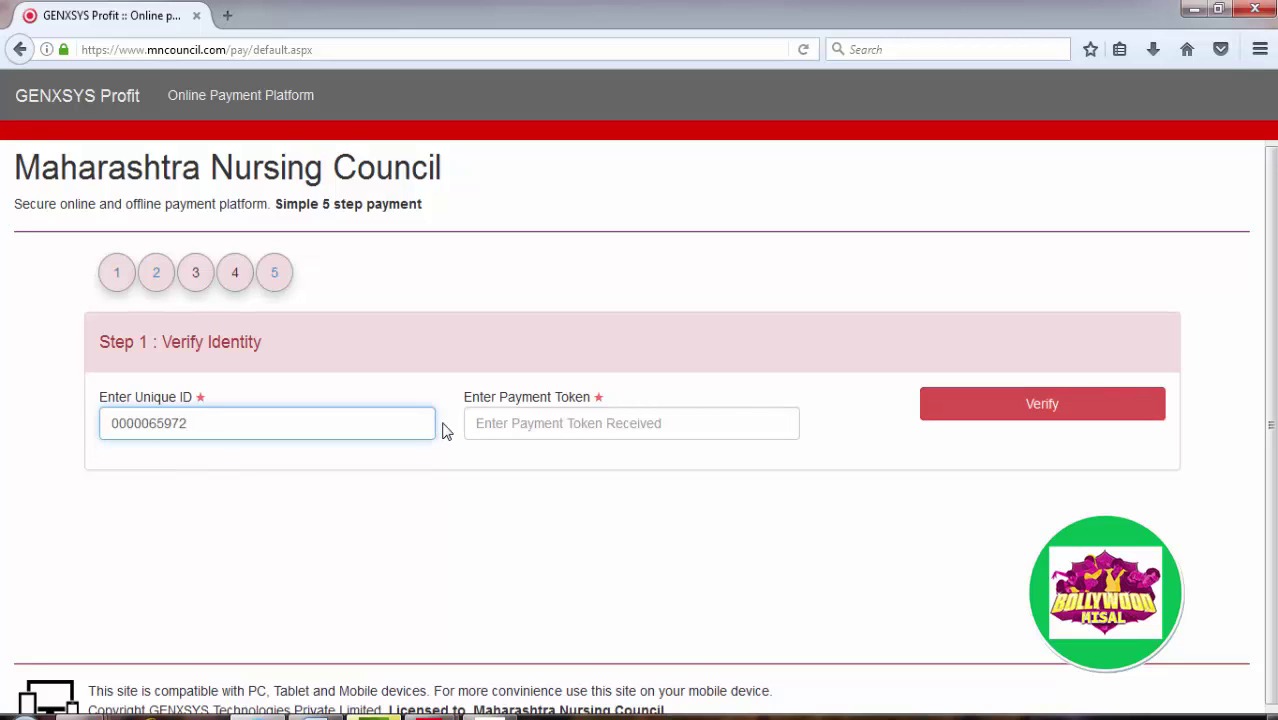
click(490, 423)
click(490, 423)
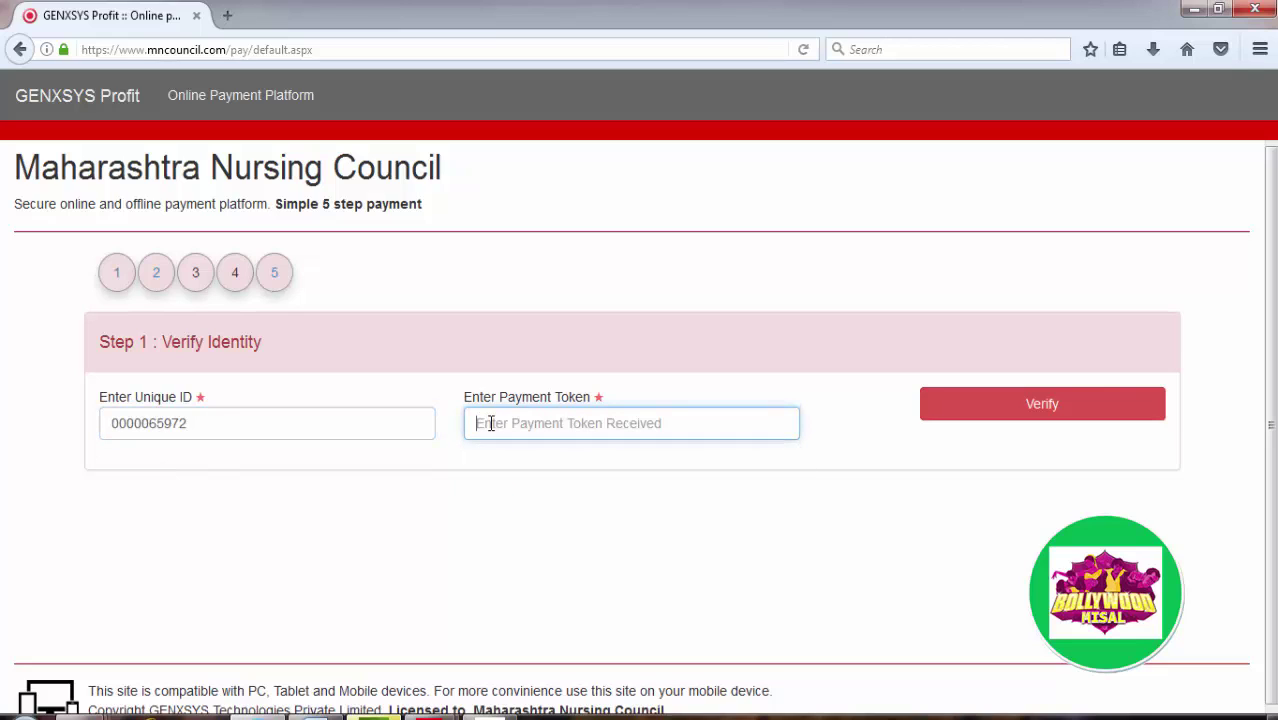
click(488, 423)
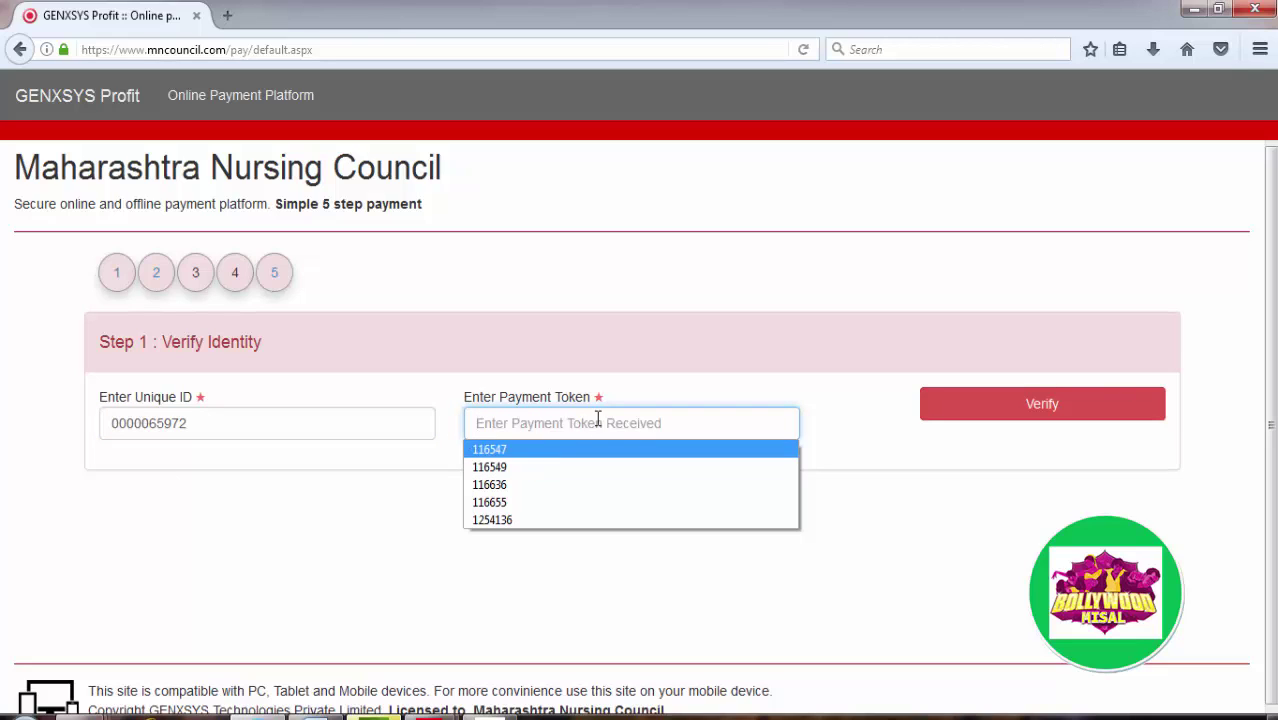
click(950, 405)
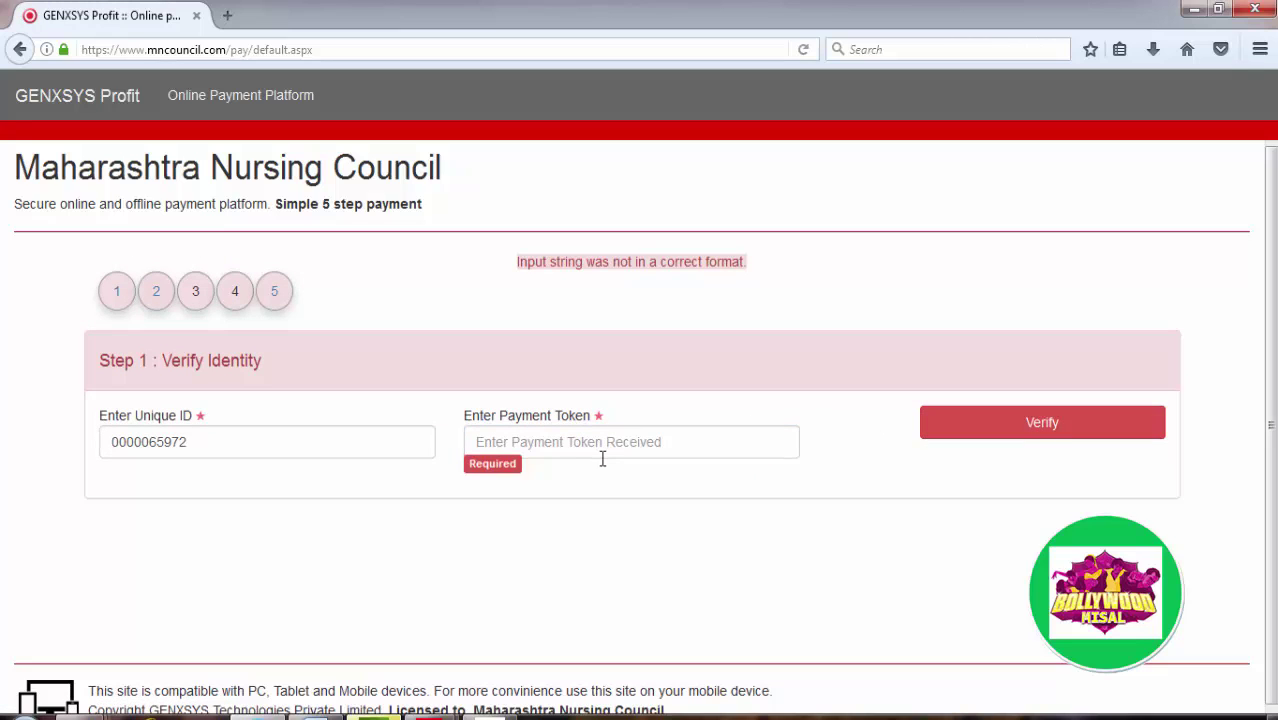
Step: Type a payment token manually, fix its trailing digit, and verify it again
click(570, 443)
click(570, 443)
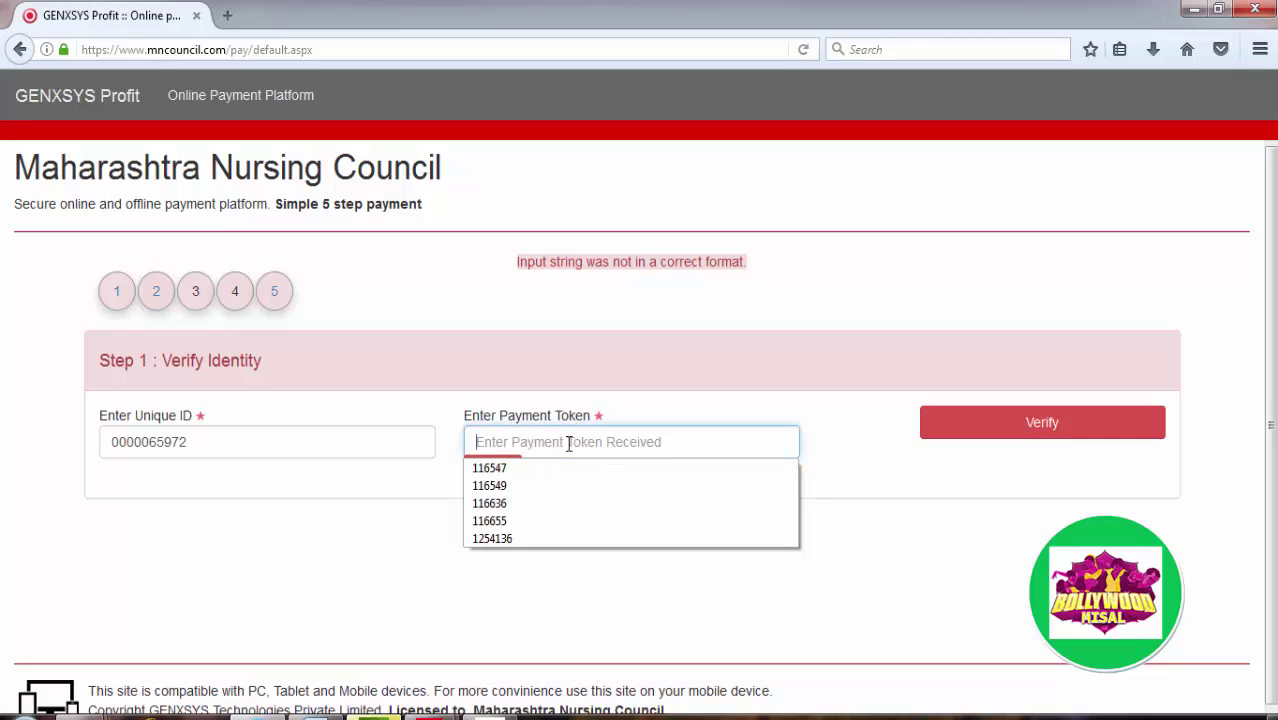
click(502, 447)
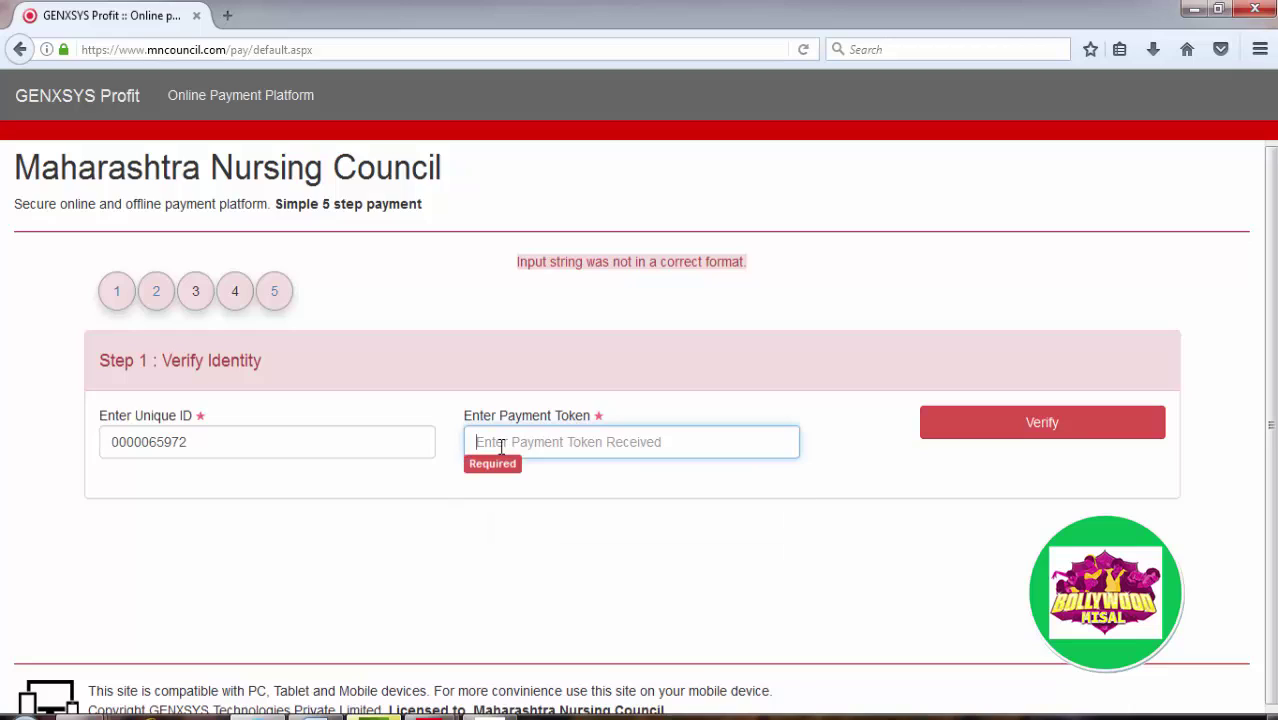
text(10)
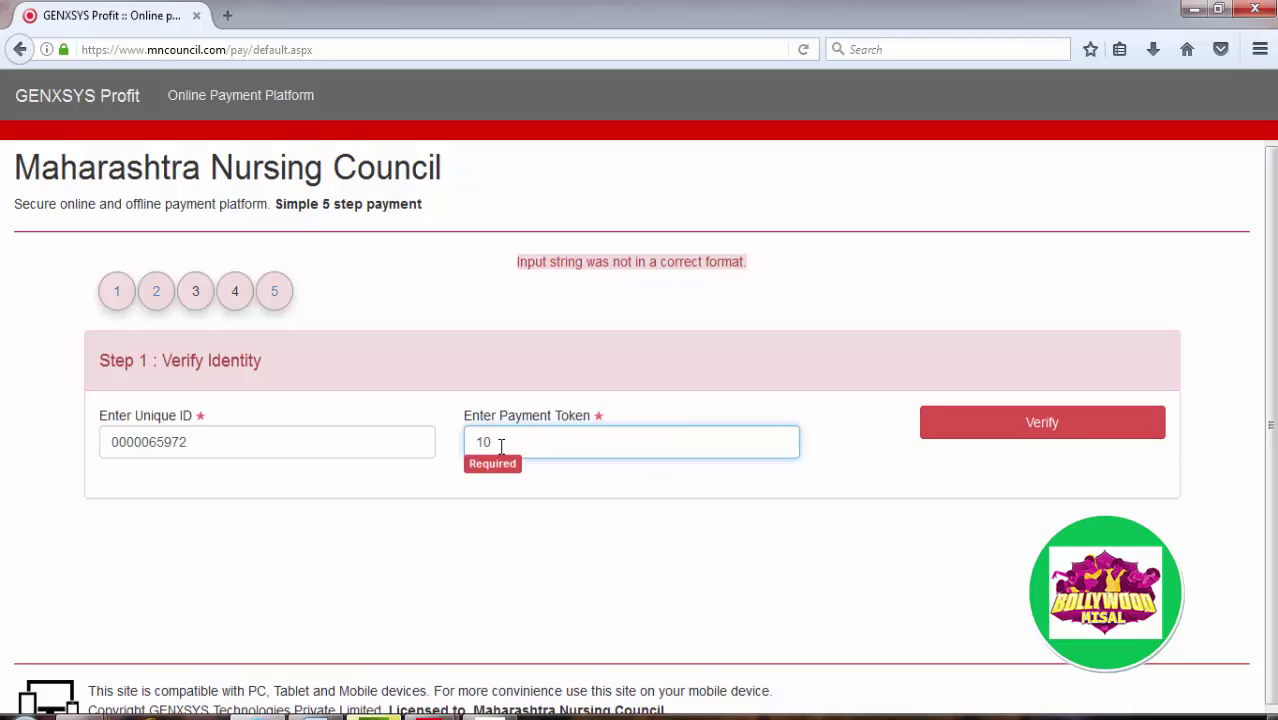
text(0011)
key(BackSpace)
click(987, 437)
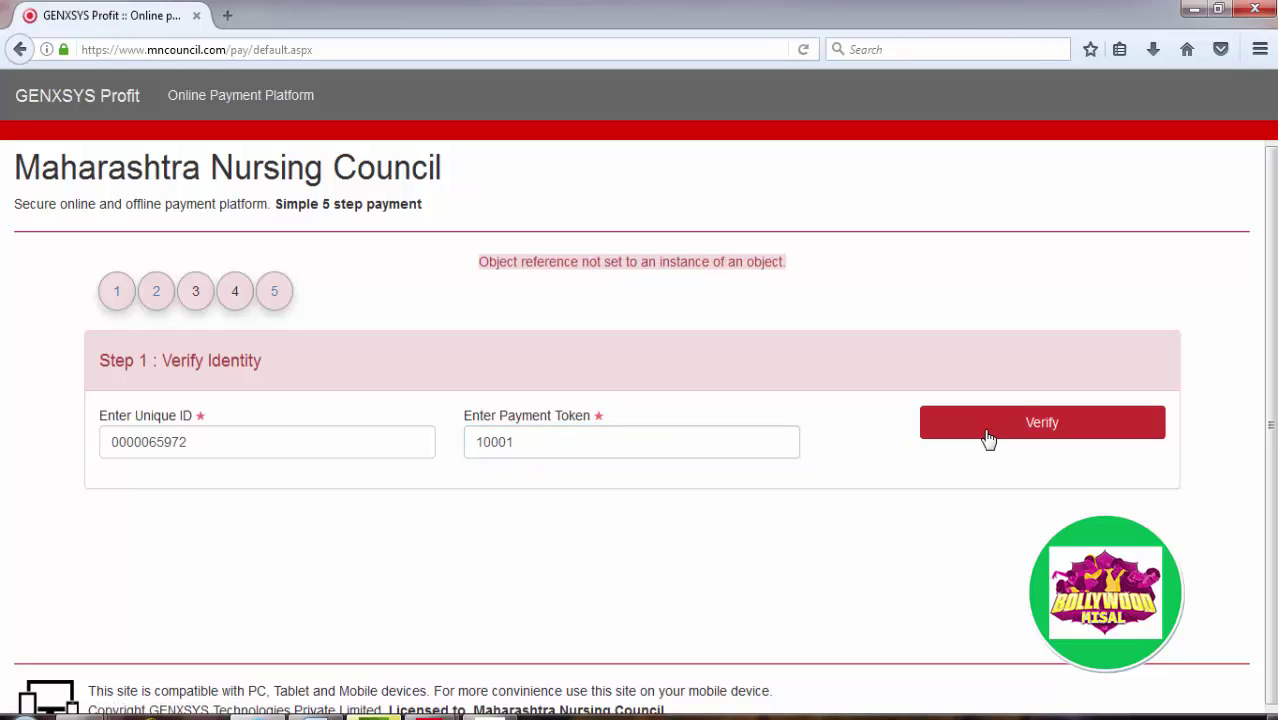
Step: Clear the rejected payment token and open a new browser tab
drag(545, 438, 426, 445)
key(BackSpace)
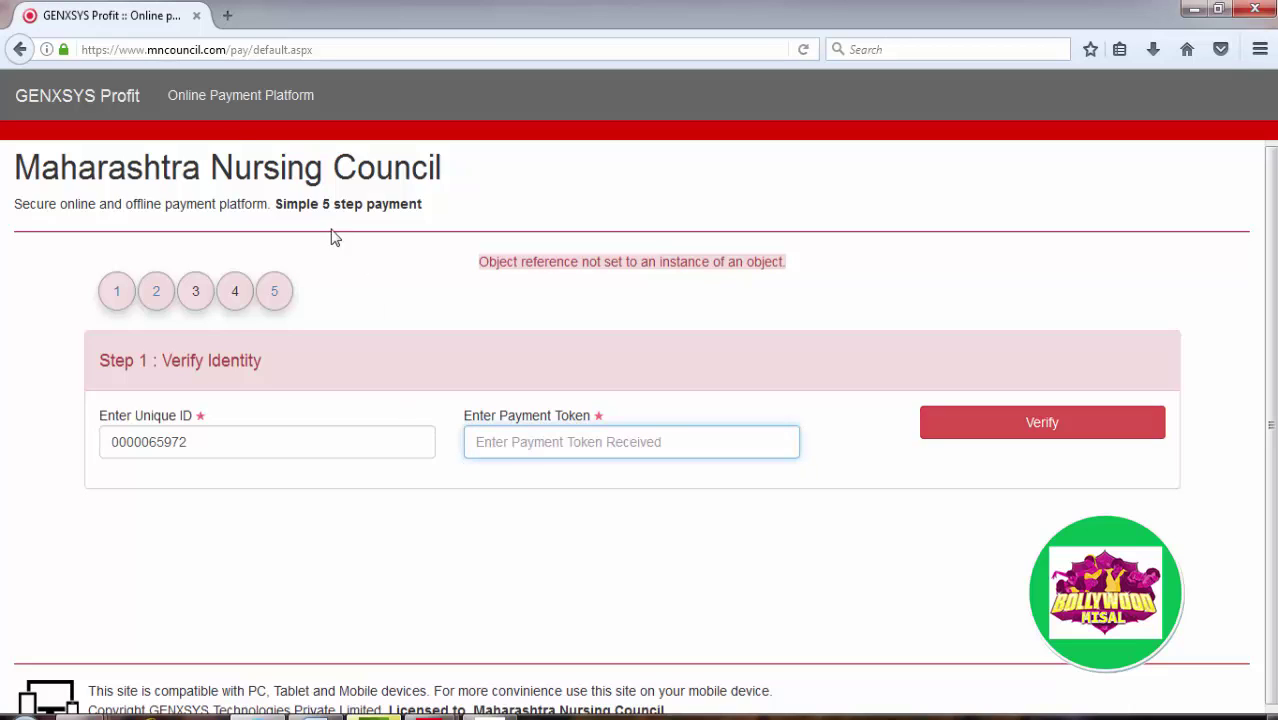
click(229, 17)
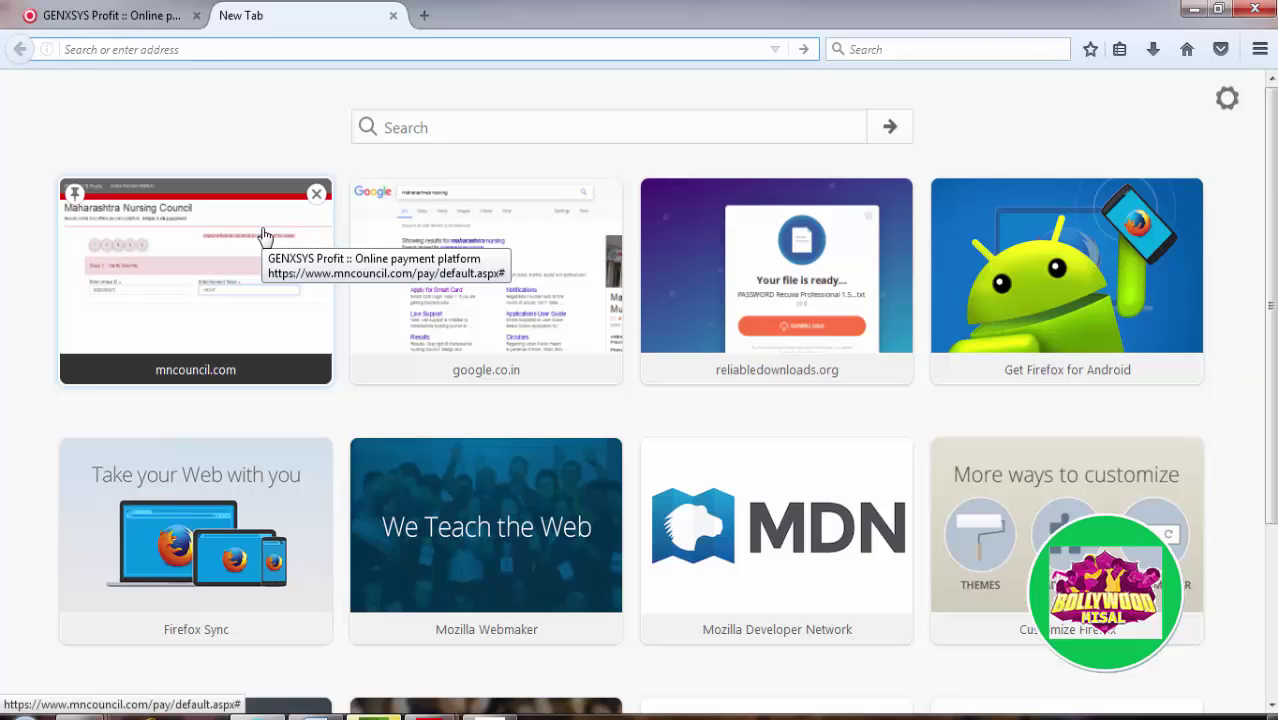
Step: Reach the council website through the earlier Google search and go to Apply for Smart Card
click(392, 246)
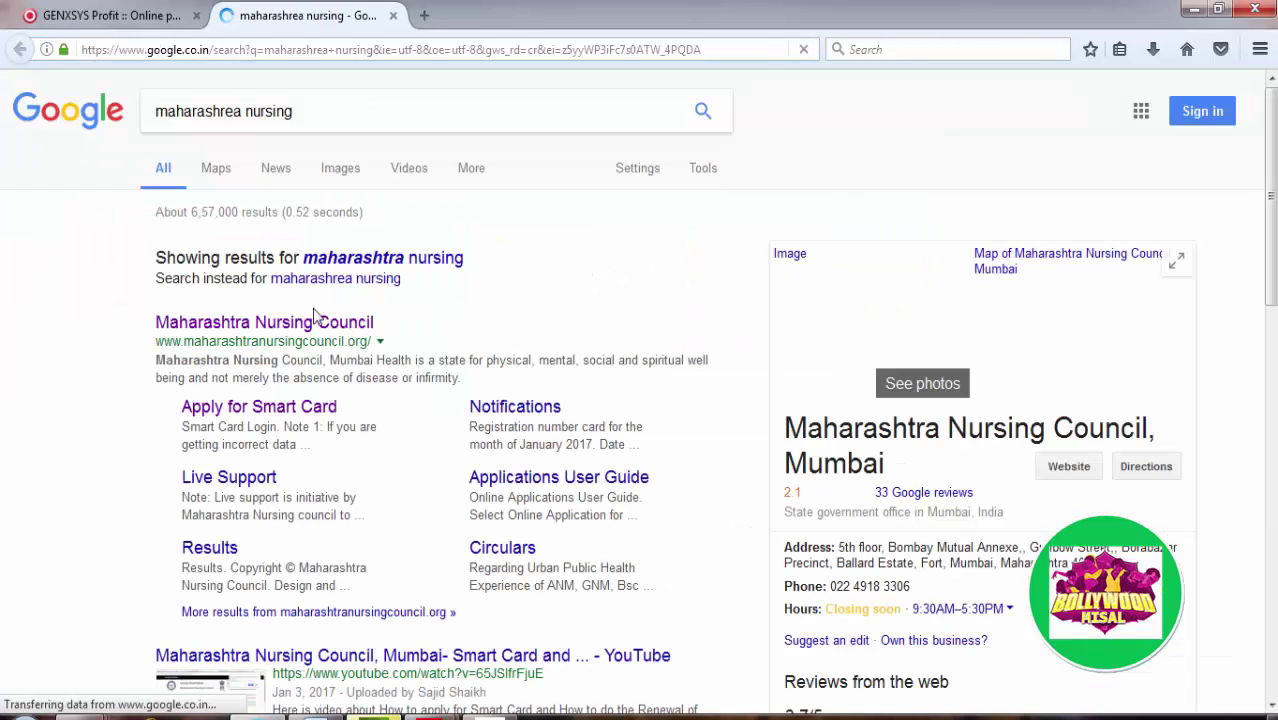
click(280, 328)
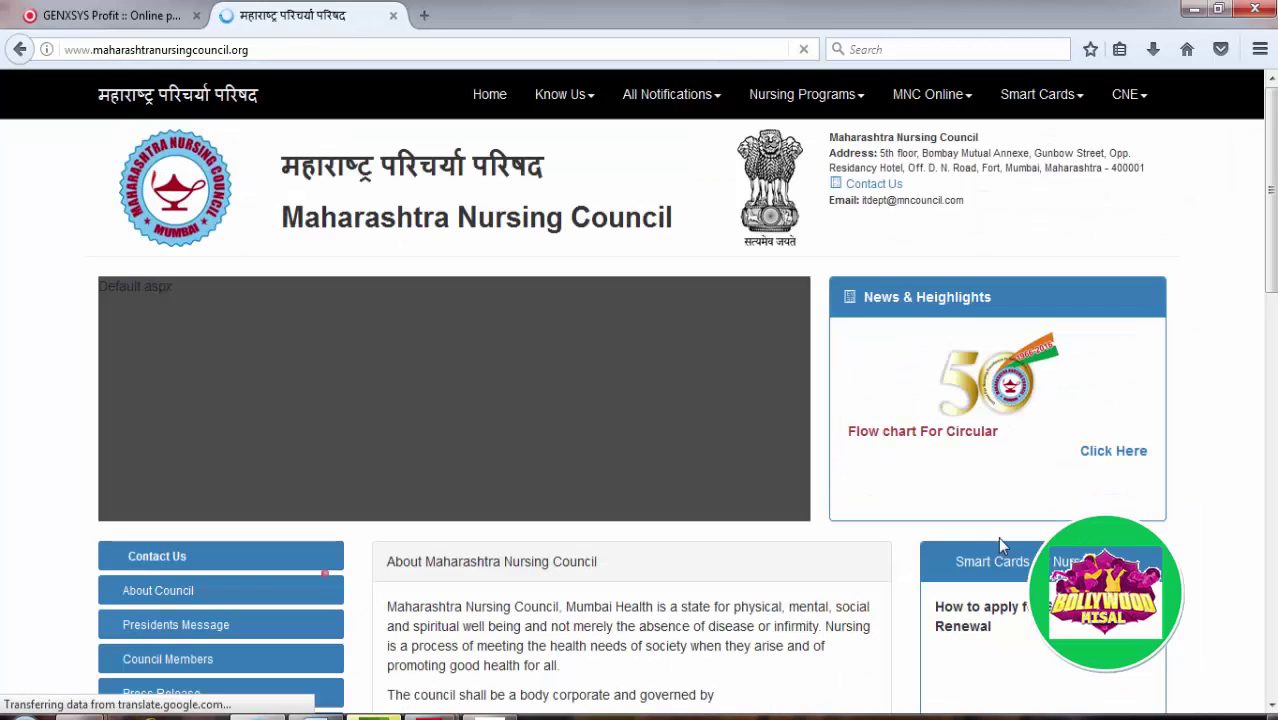
scroll(640, 400, down, 2)
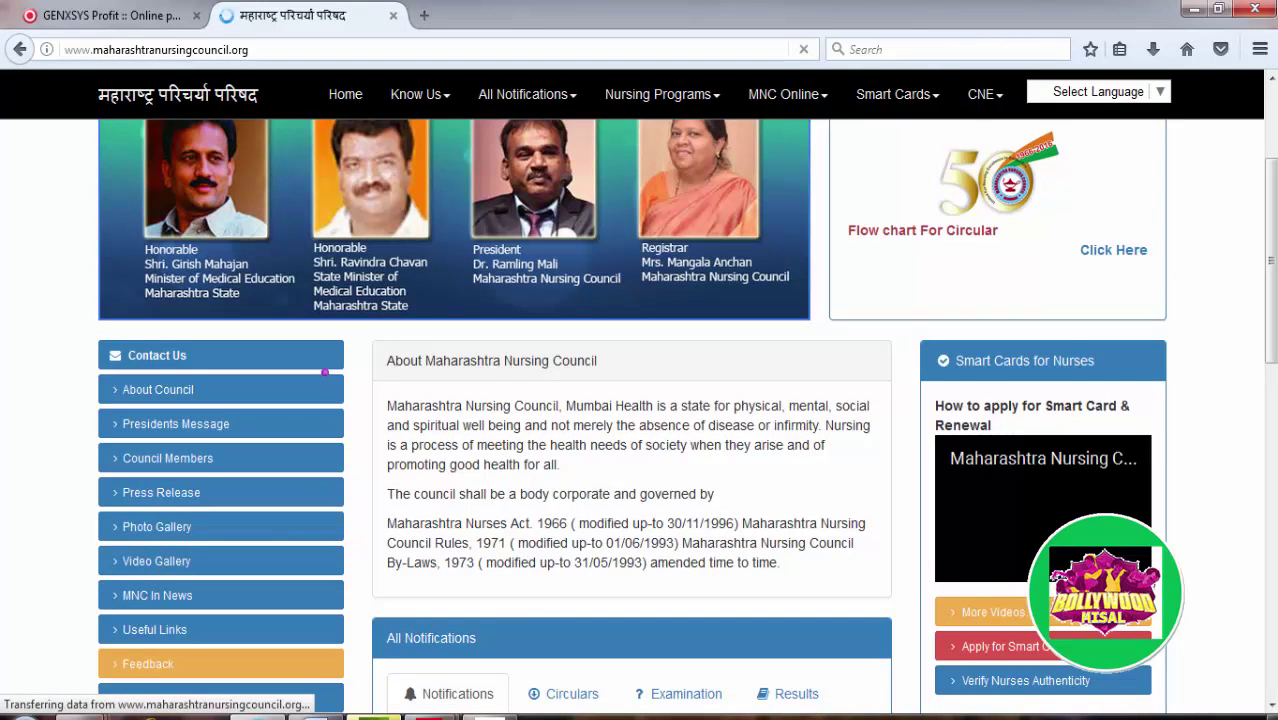
scroll(1040, 480, down, 2)
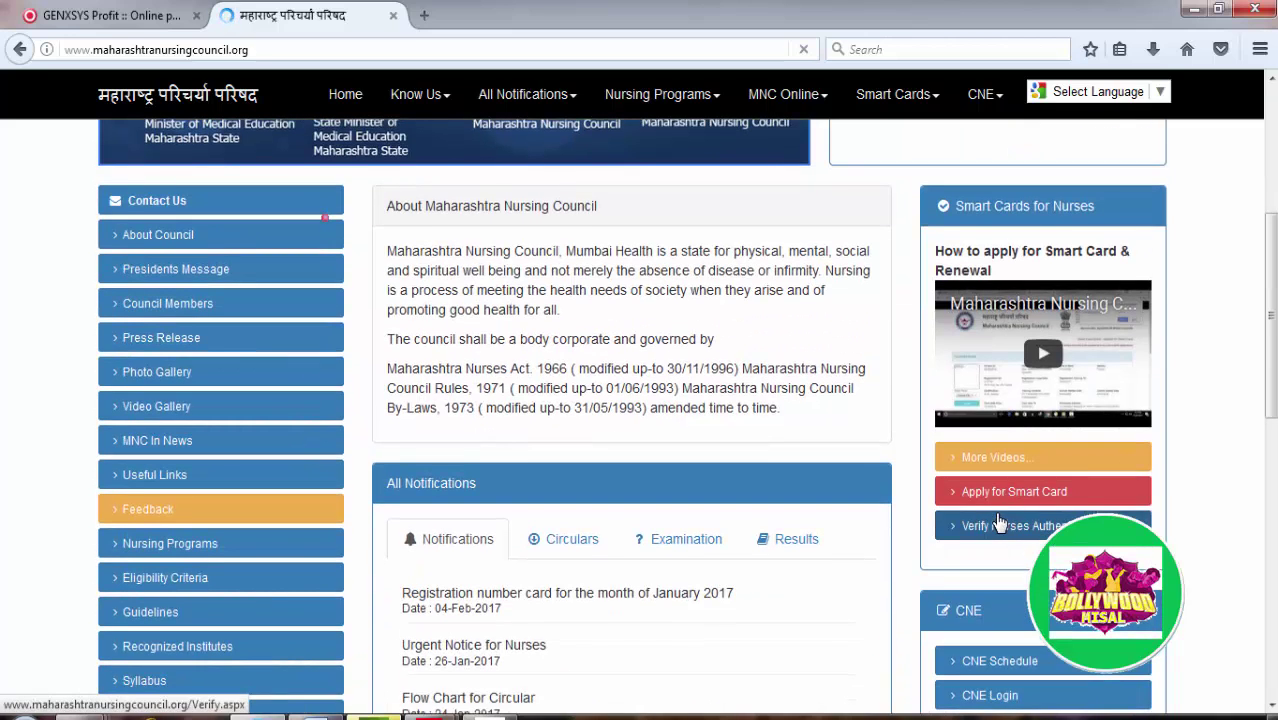
click(1003, 503)
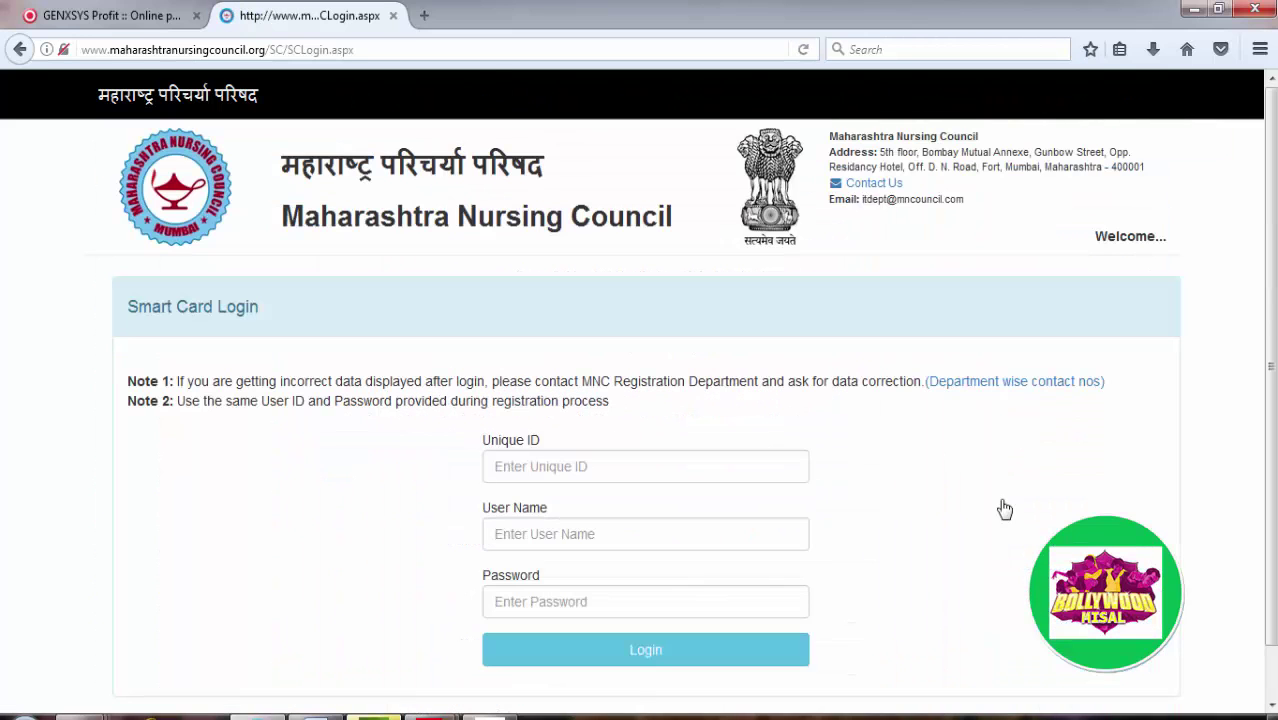
Step: Log in to Smart Card with the saved Unique ID, user name and autofilled password
click(600, 471)
click(573, 471)
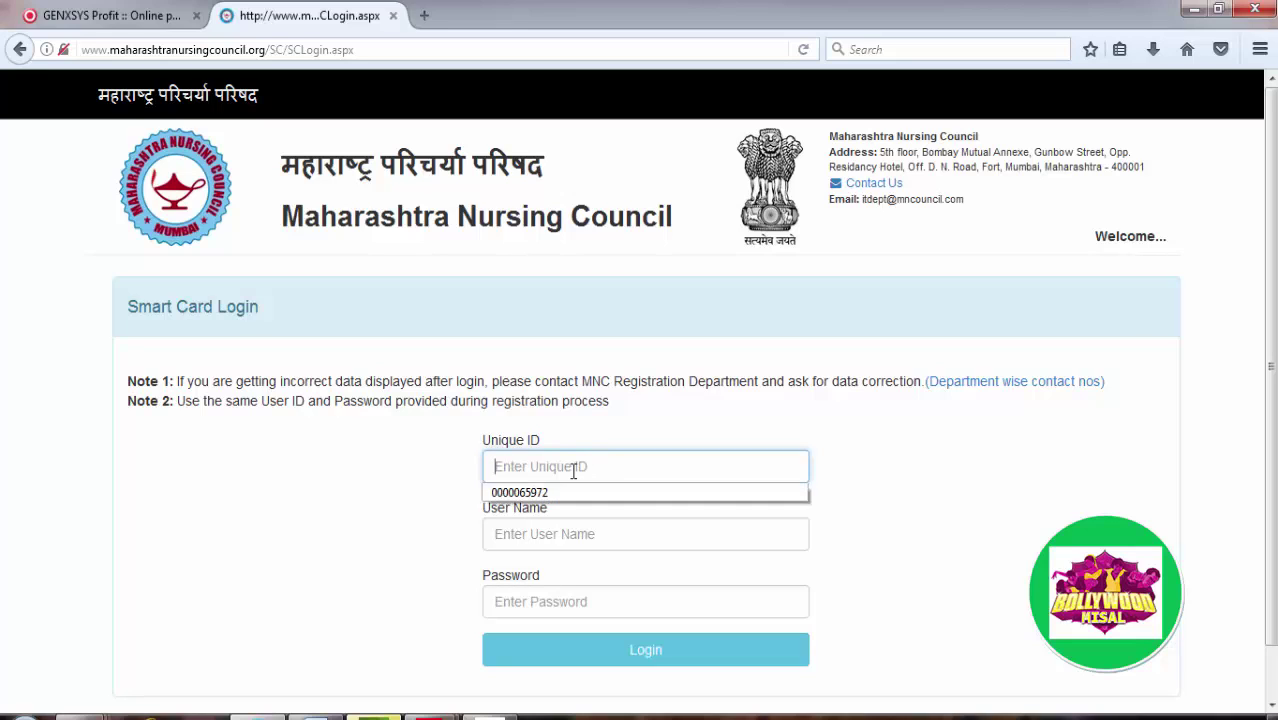
click(573, 471)
click(573, 467)
click(545, 494)
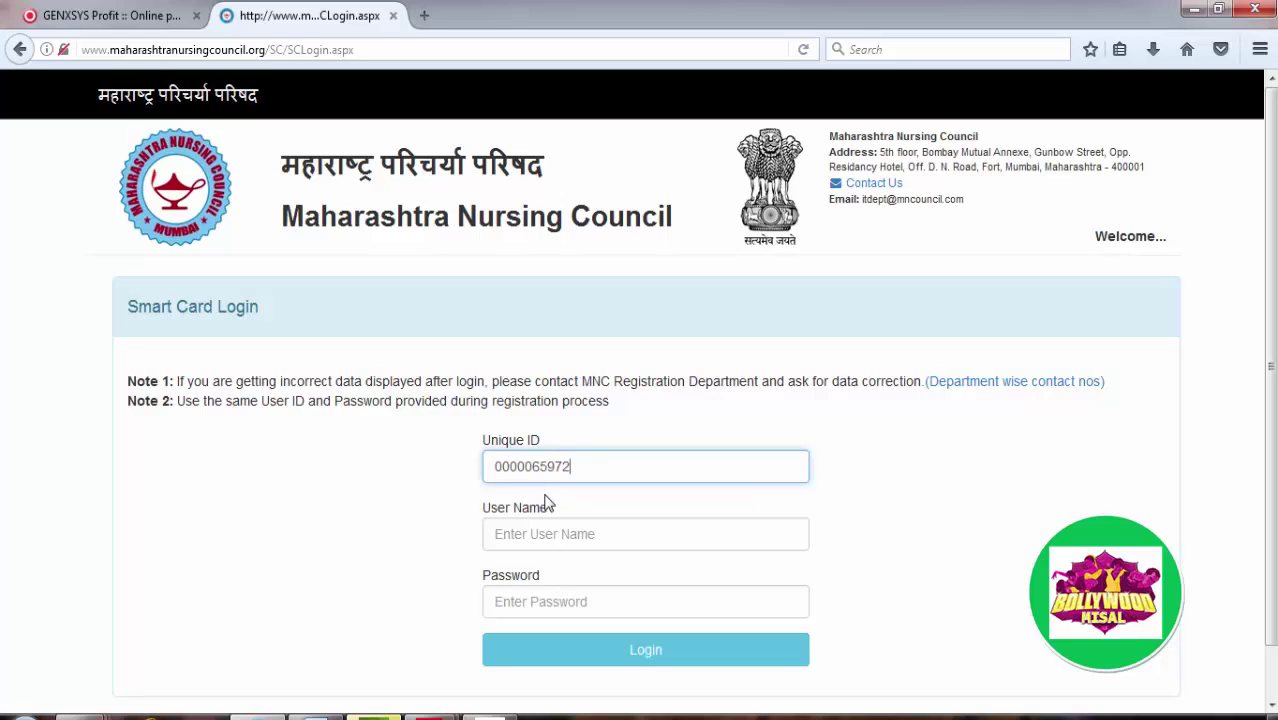
click(536, 545)
click(536, 545)
click(536, 545)
click(536, 545)
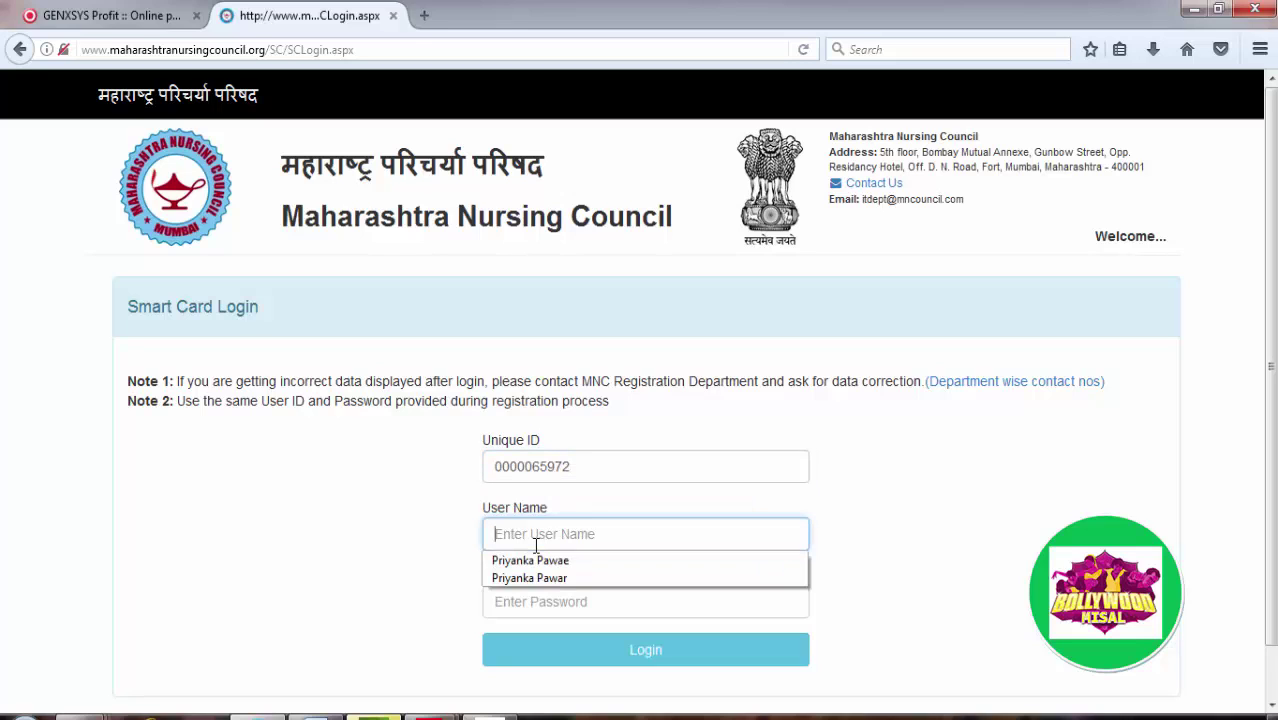
click(562, 580)
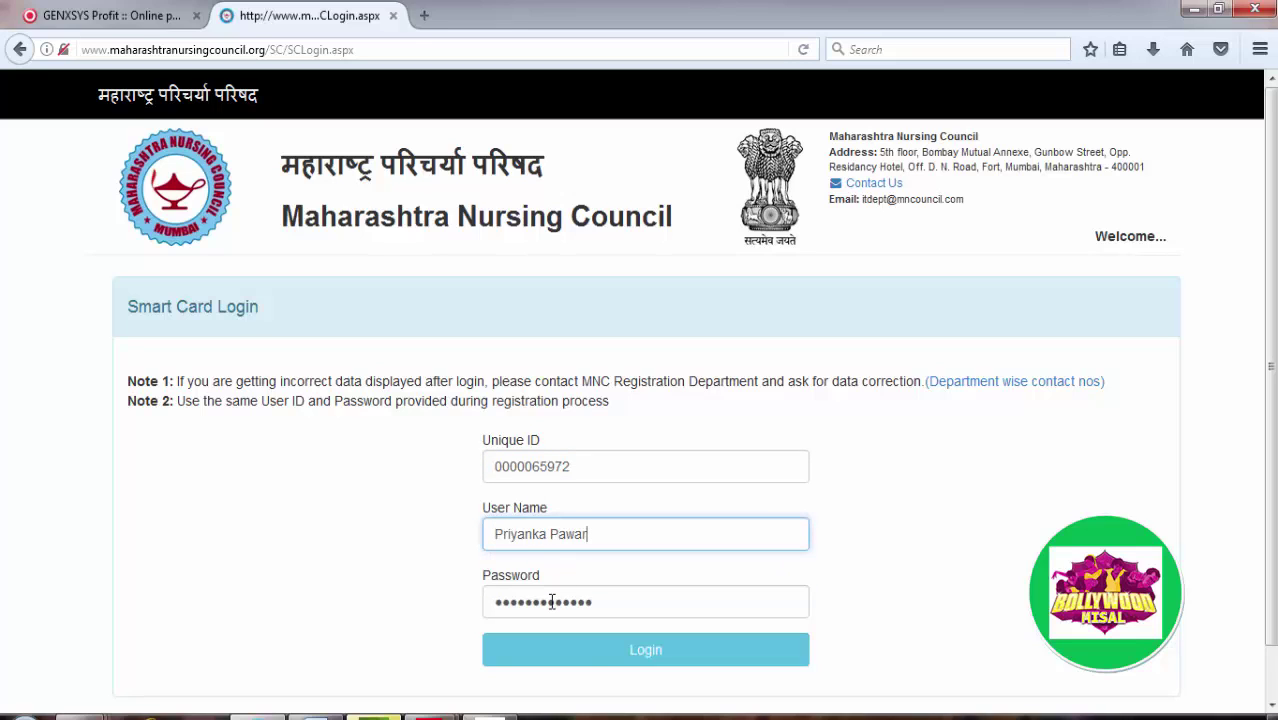
click(607, 660)
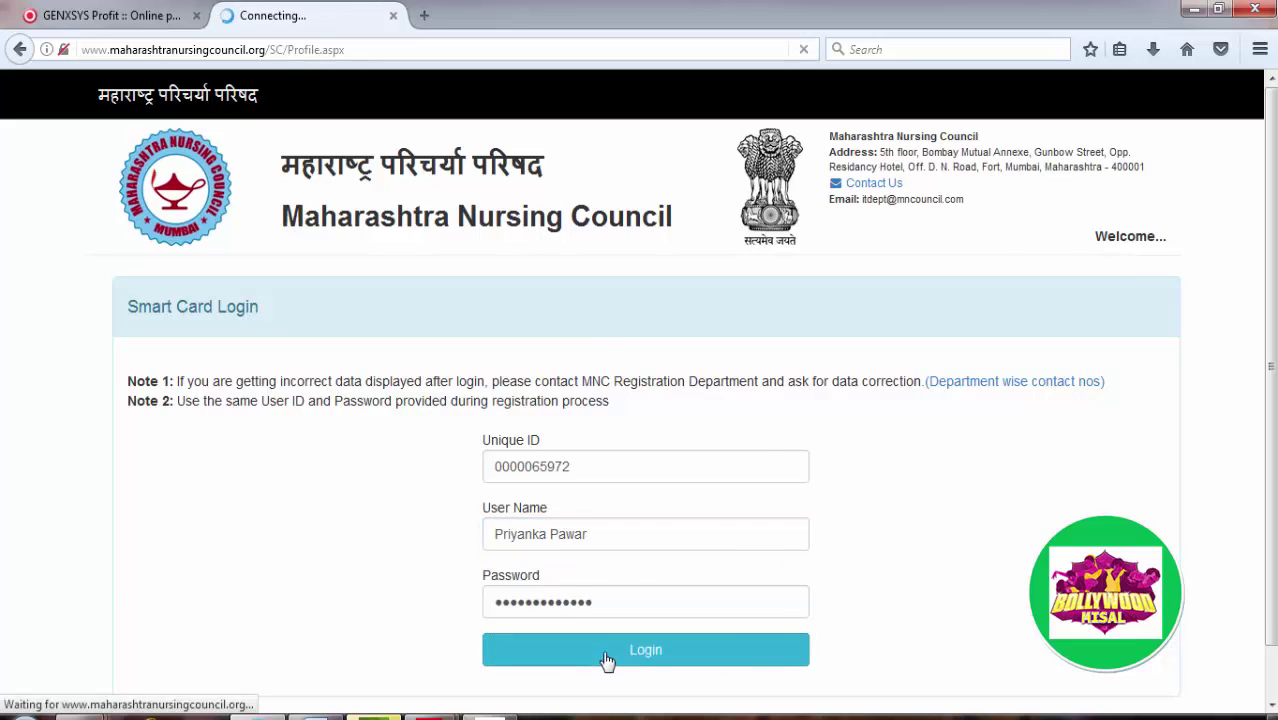
middle_click(815, 513)
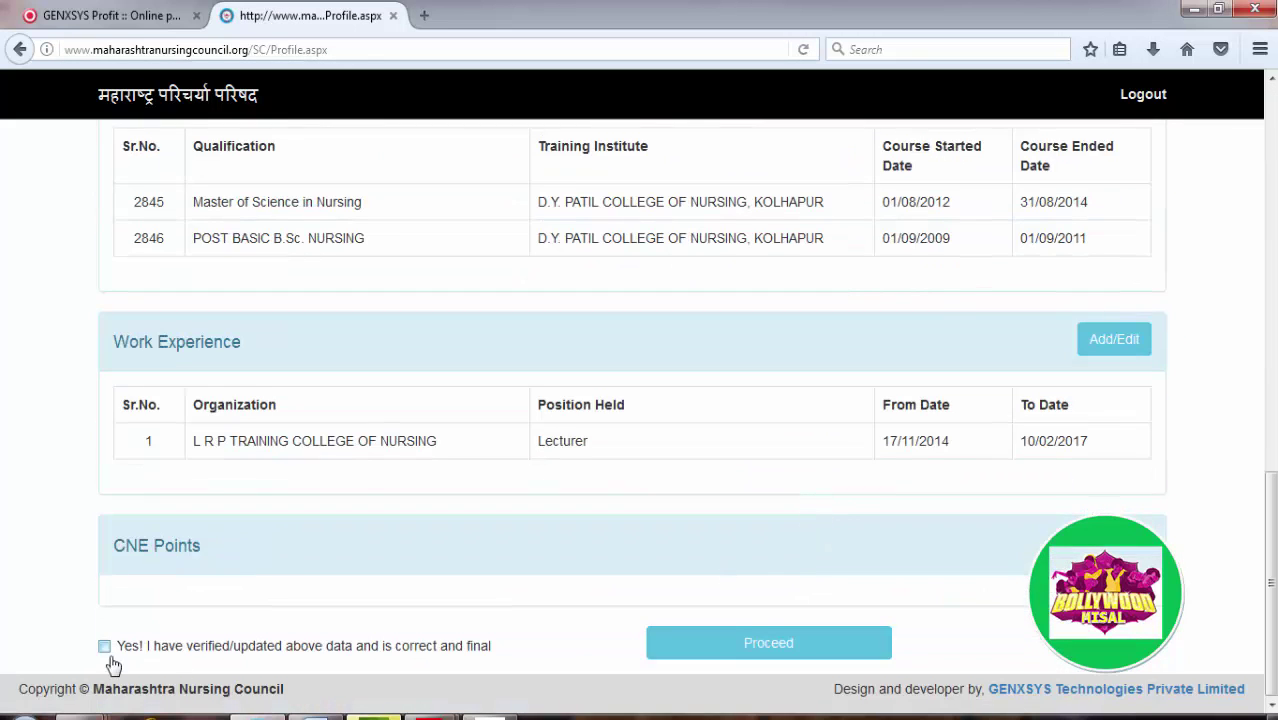
Step: Confirm the profile data as final, then open the council home page in a new tab and go to Registration
click(104, 647)
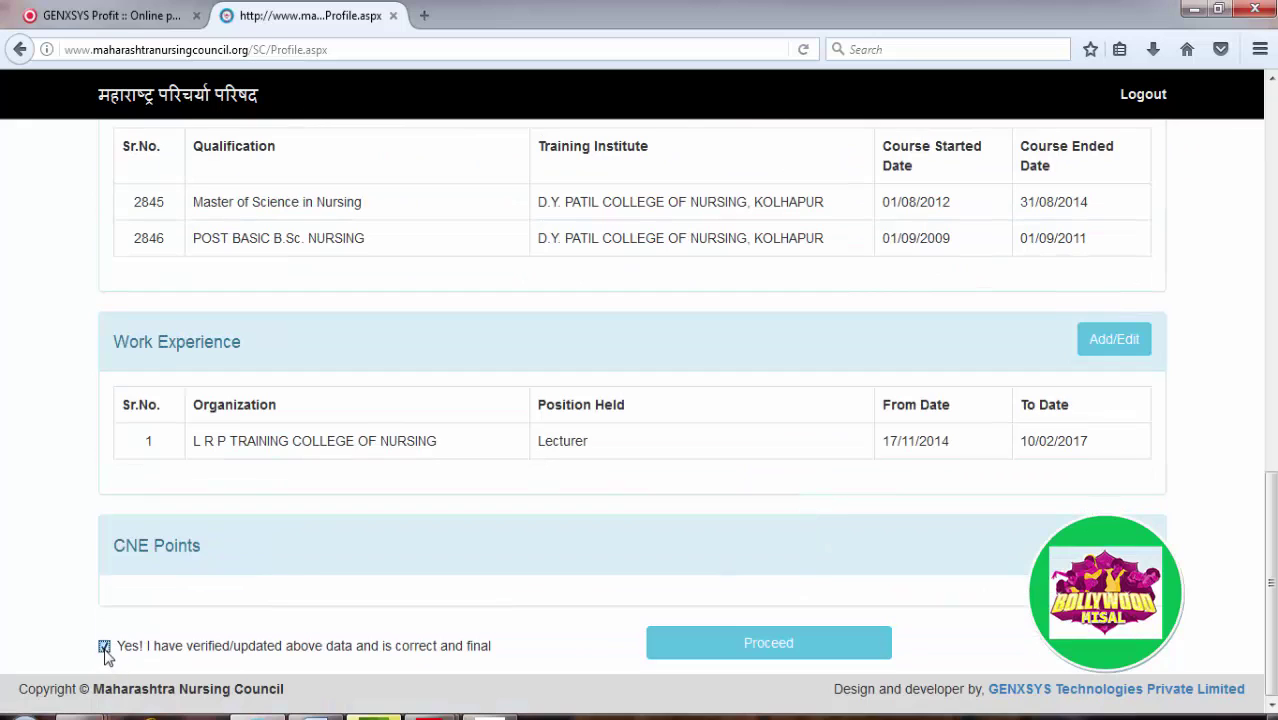
click(727, 648)
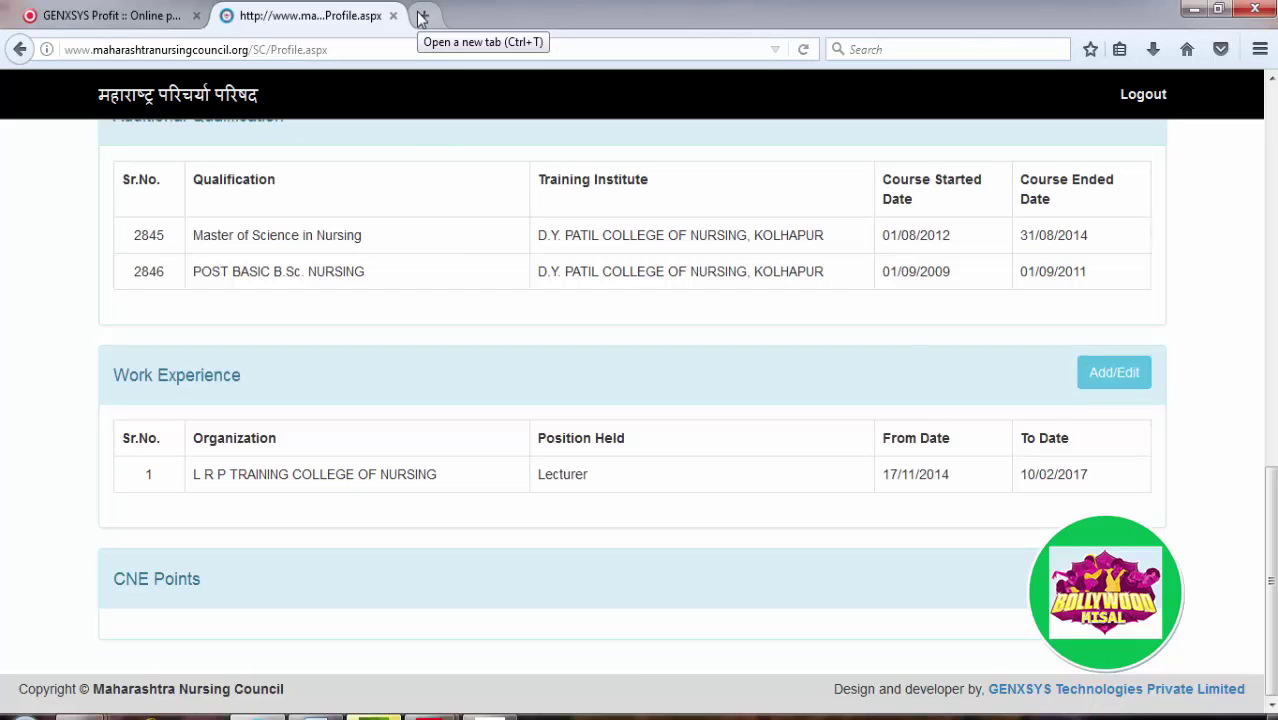
scroll(450, 290, up, 5)
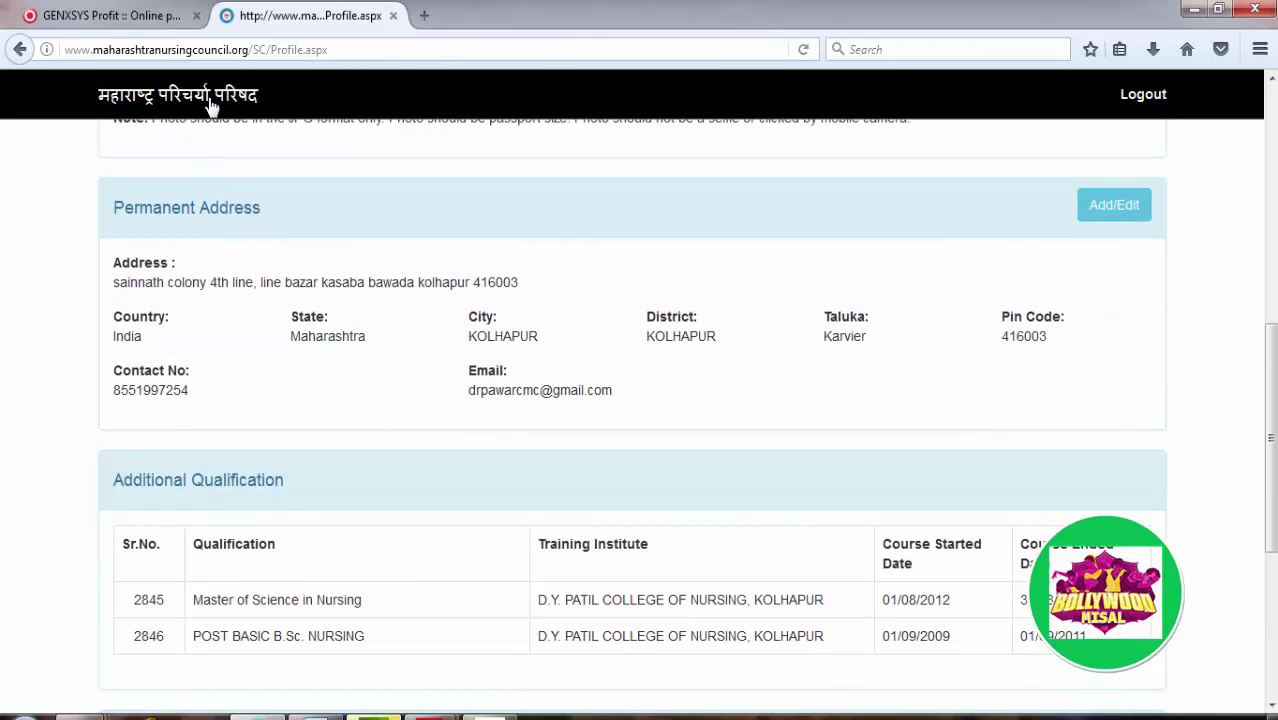
right_click(211, 107)
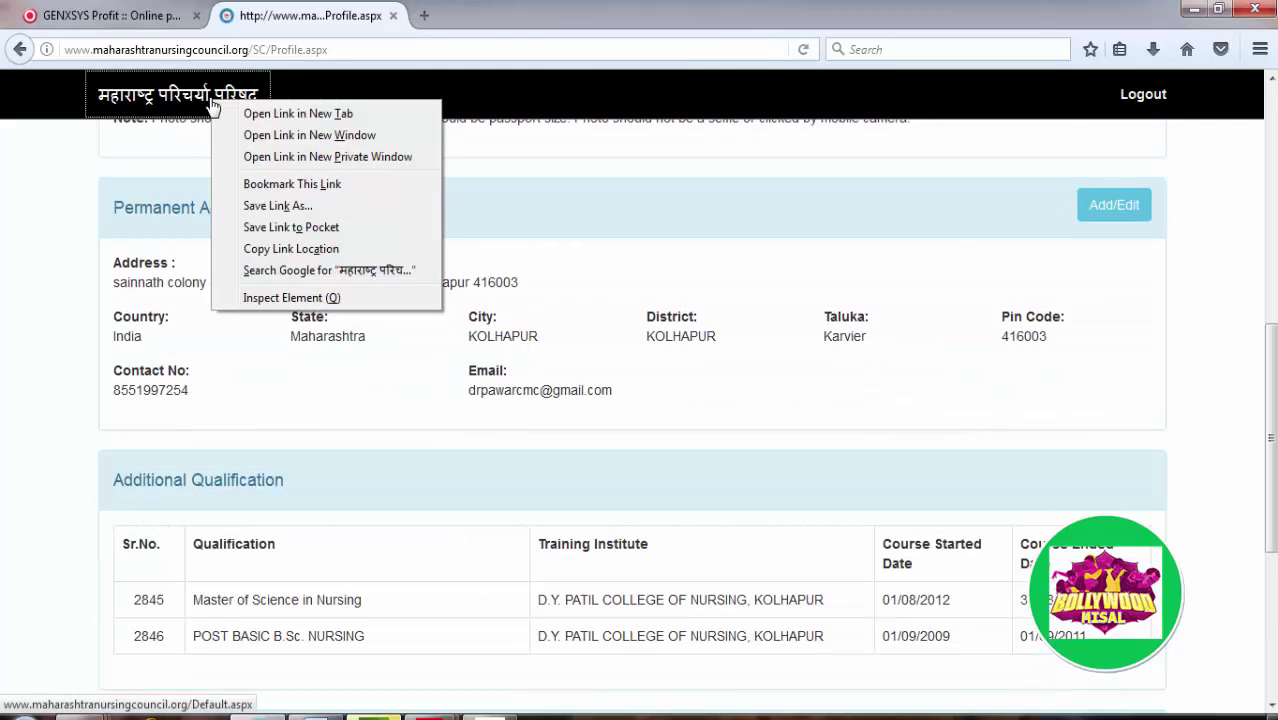
click(230, 113)
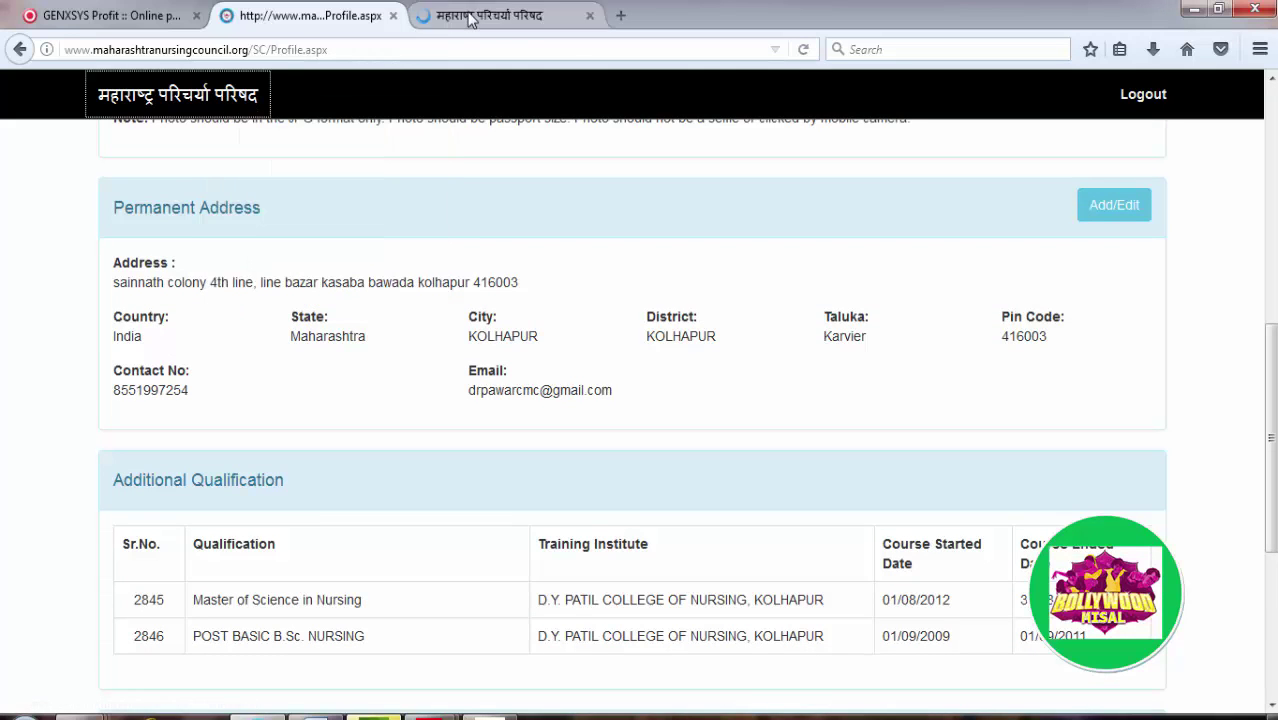
click(470, 17)
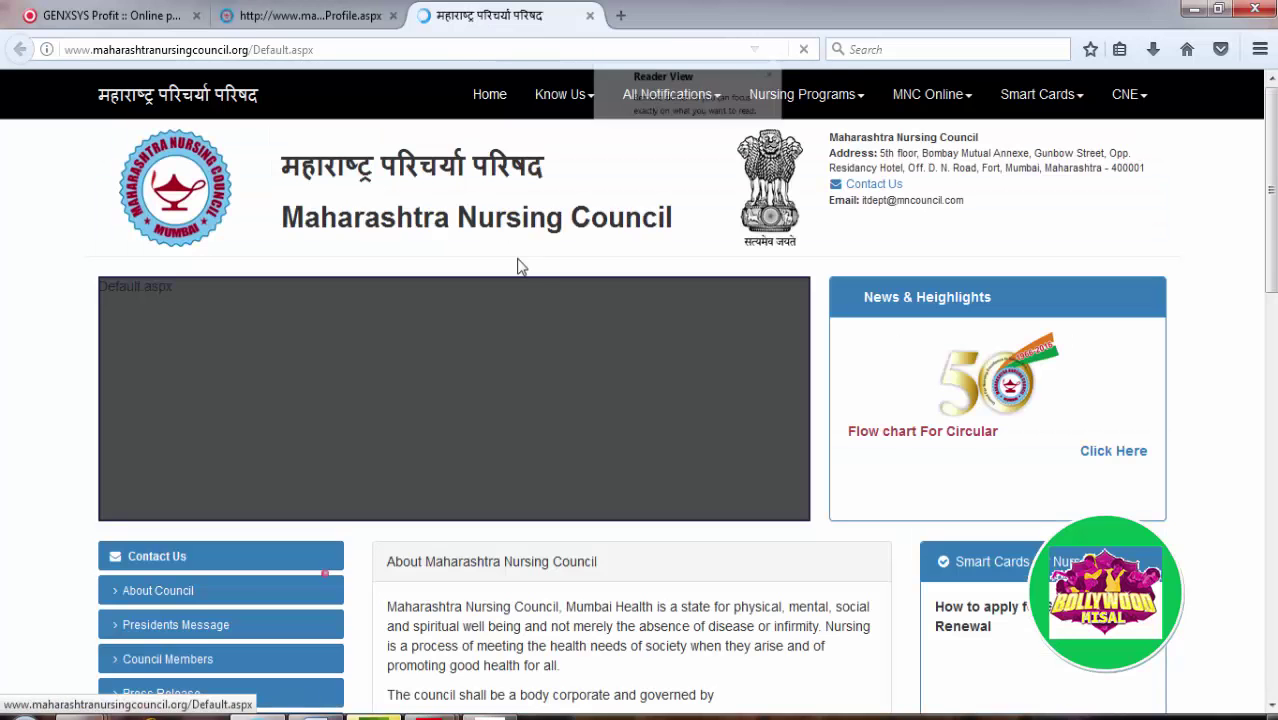
scroll(1152, 464, down, 6)
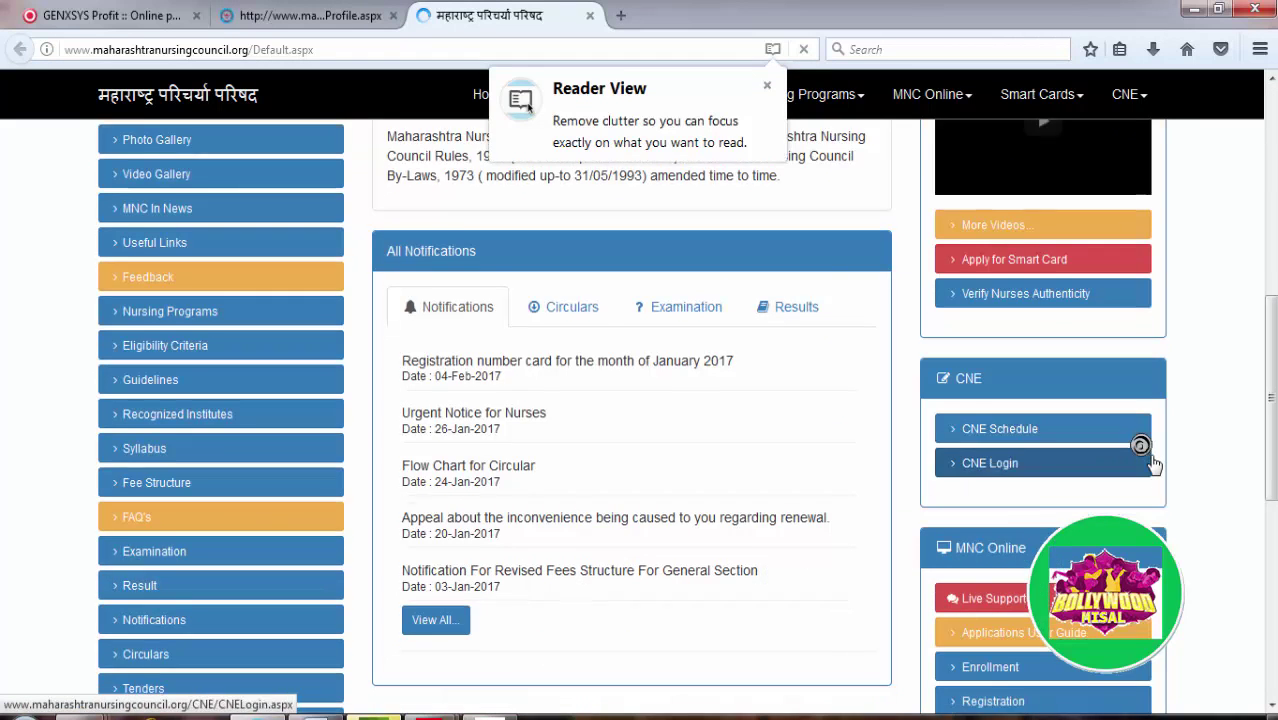
scroll(1152, 464, down, 5)
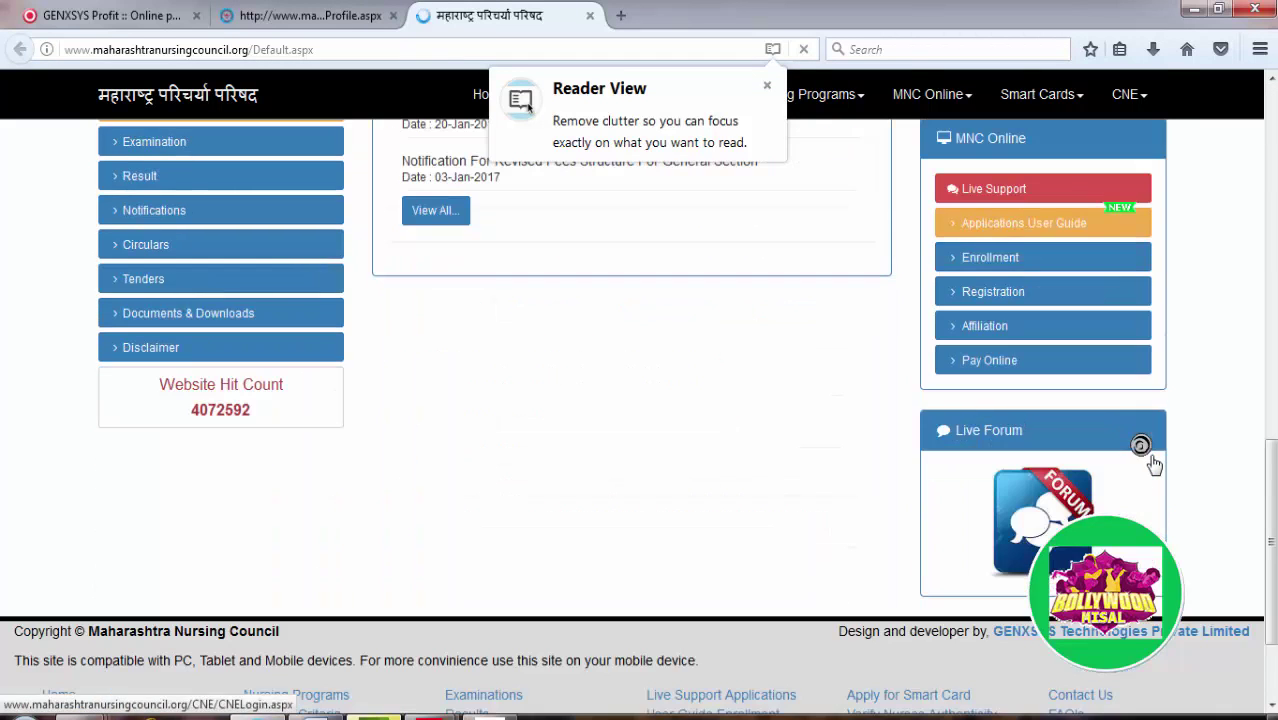
click(988, 302)
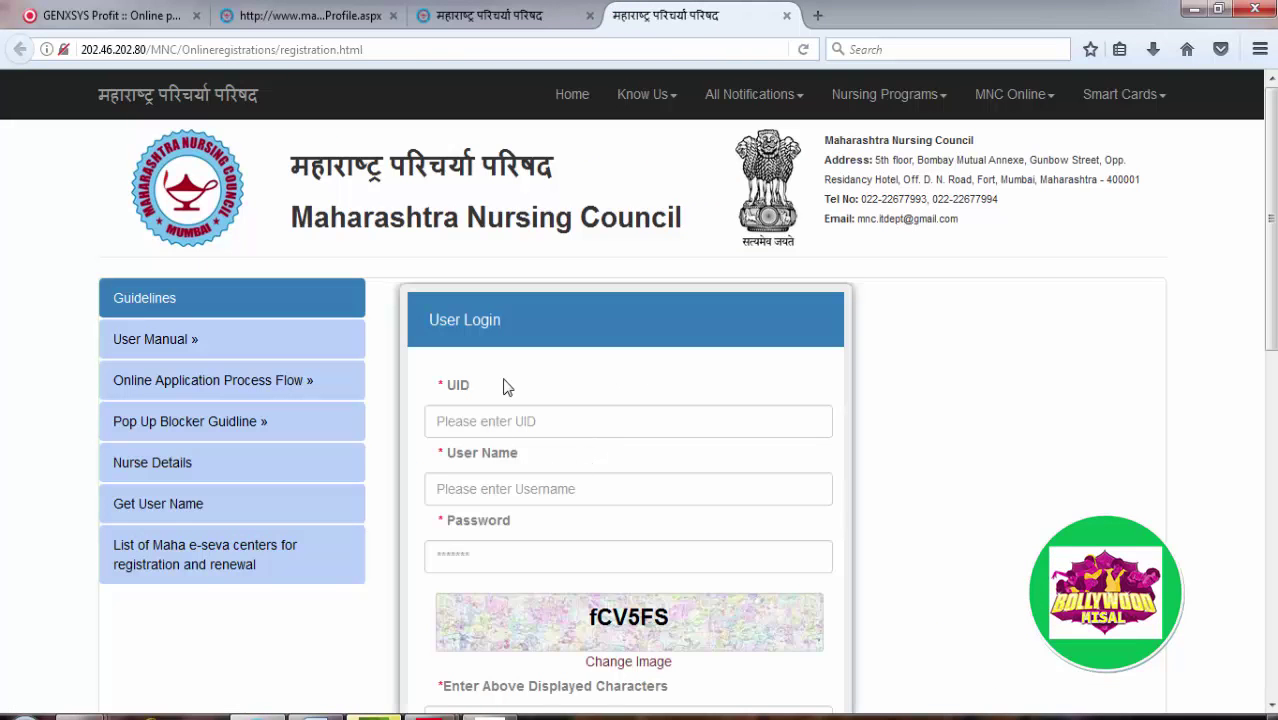
Step: Look up the nurse's Unique ID on the profile tab before entering it in the login form
click(485, 415)
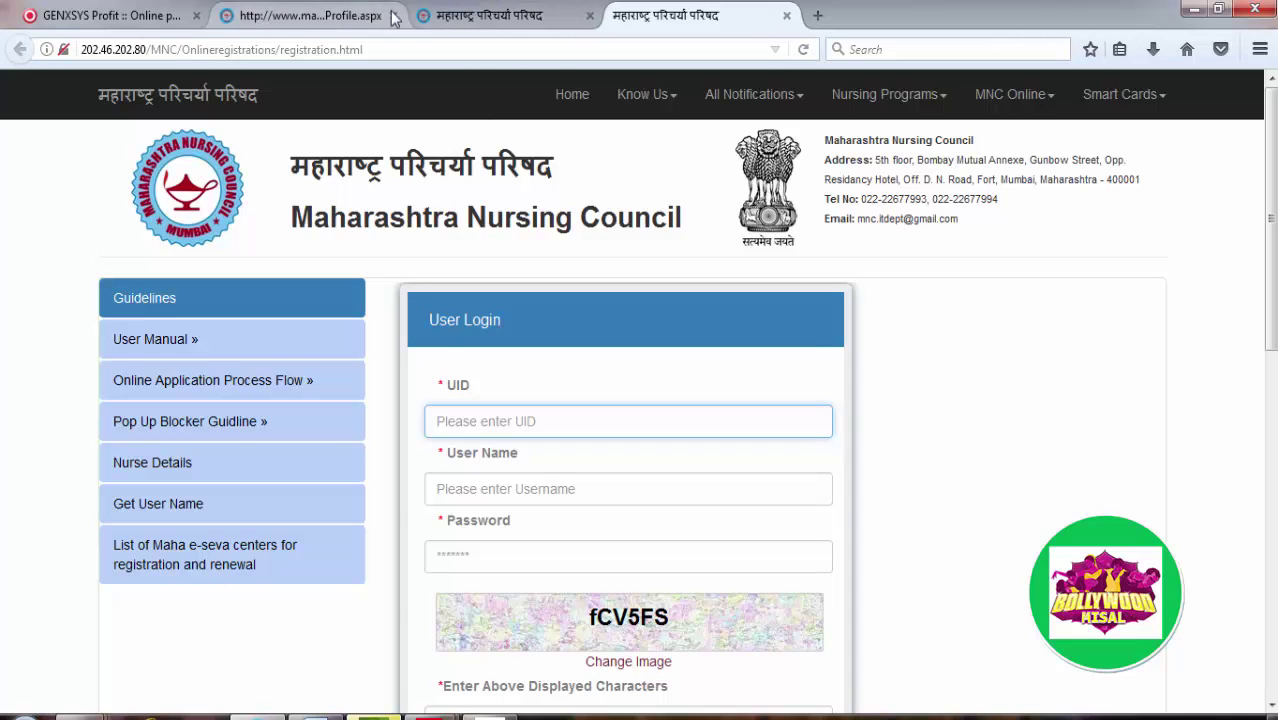
click(430, 15)
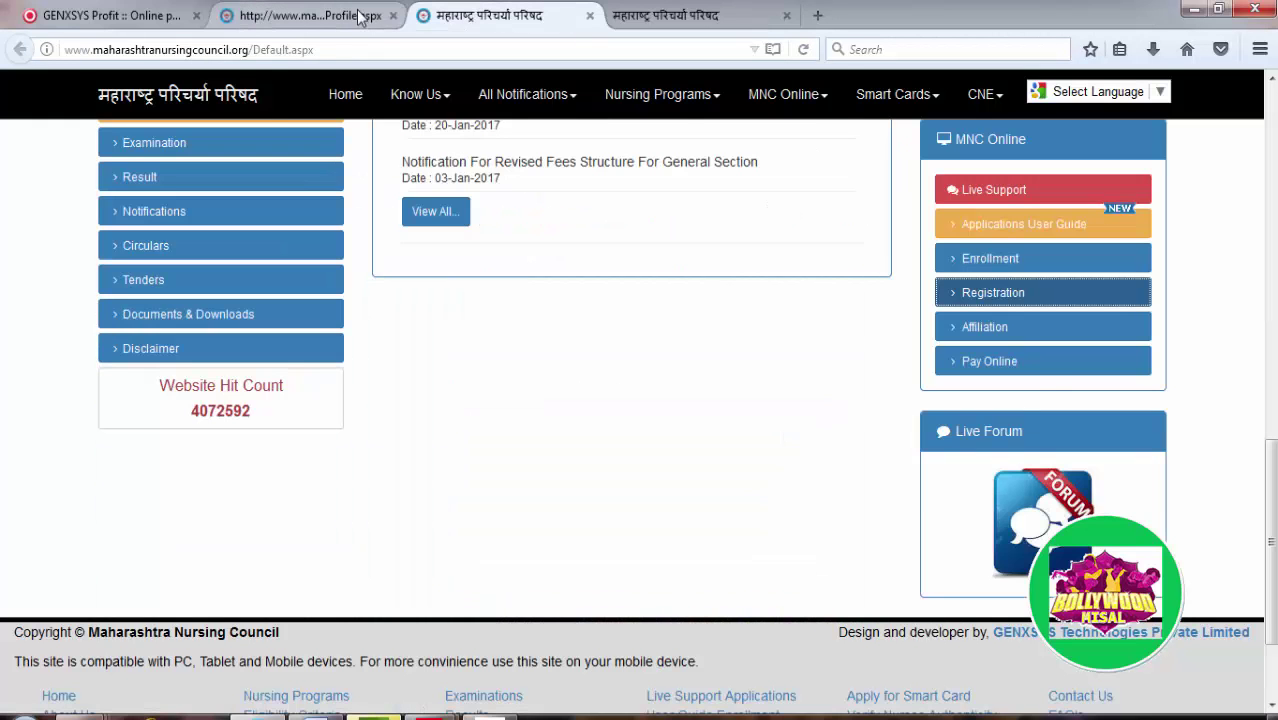
click(358, 17)
middle_click(525, 291)
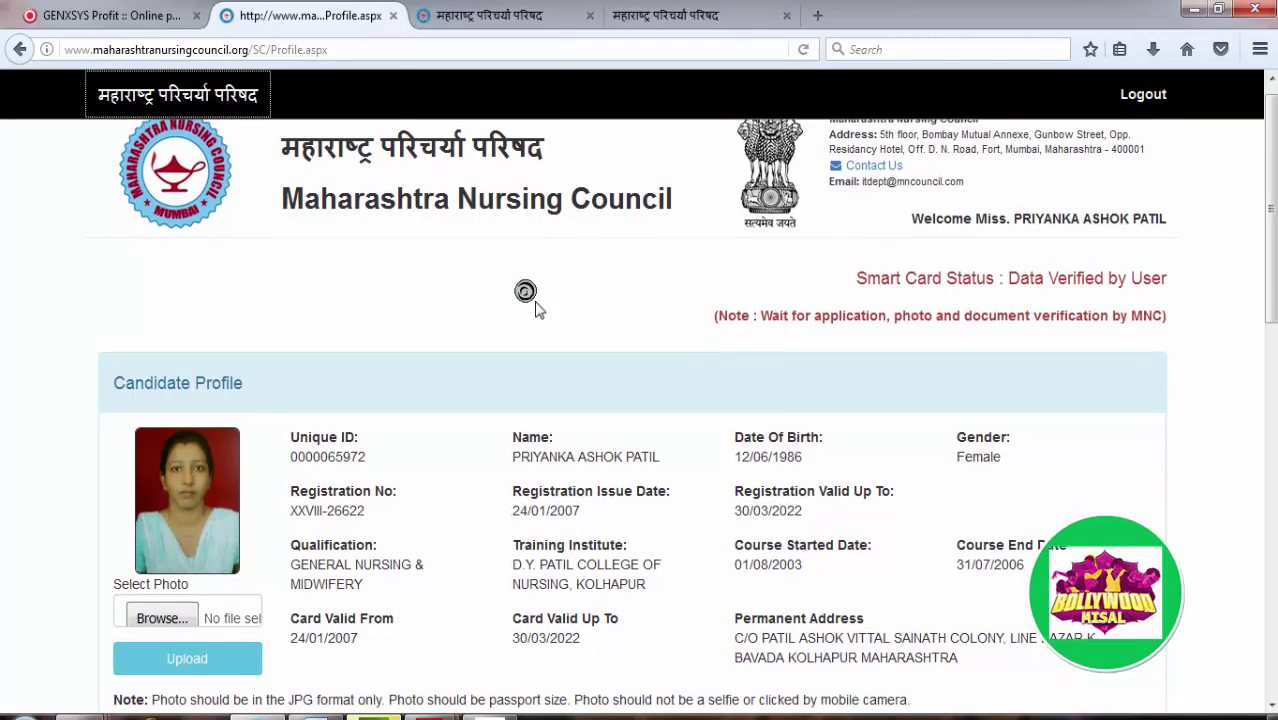
scroll(587, 143, down, 10)
click(676, 18)
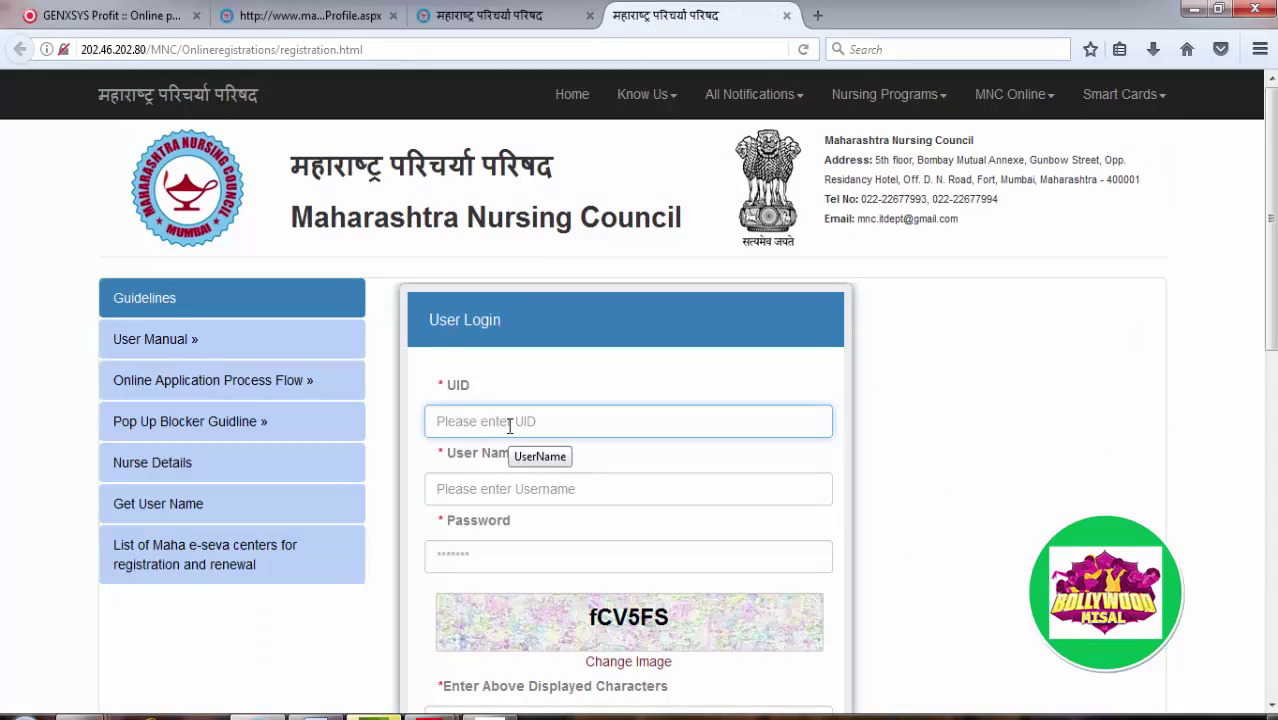
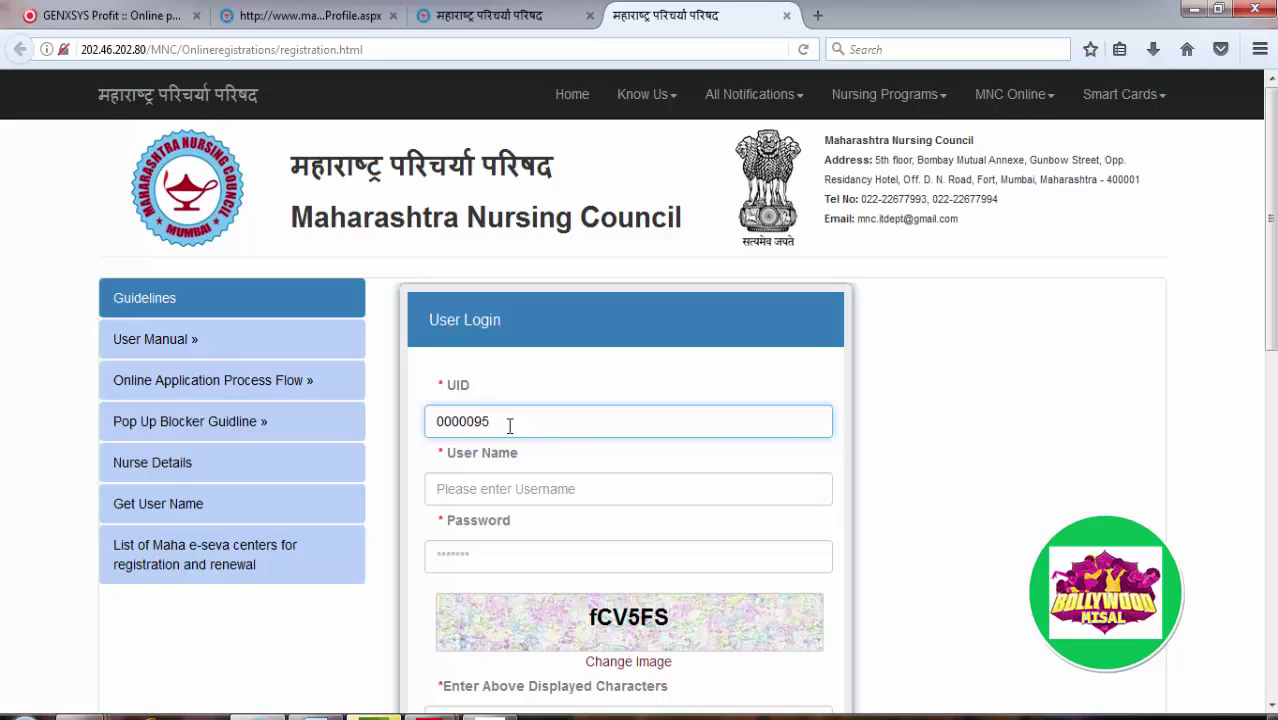
Step: Type the Unique ID into the UID field, correcting digits against the profile page
click(345, 22)
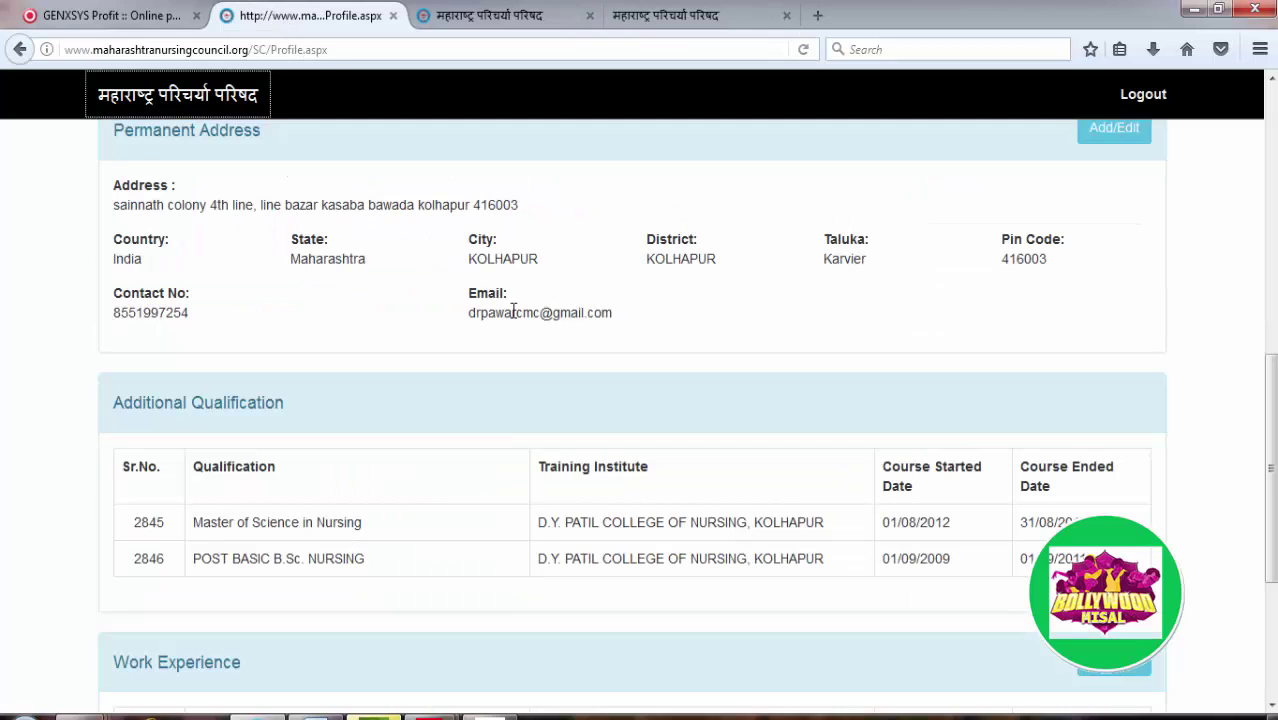
scroll(513, 311, up, 10)
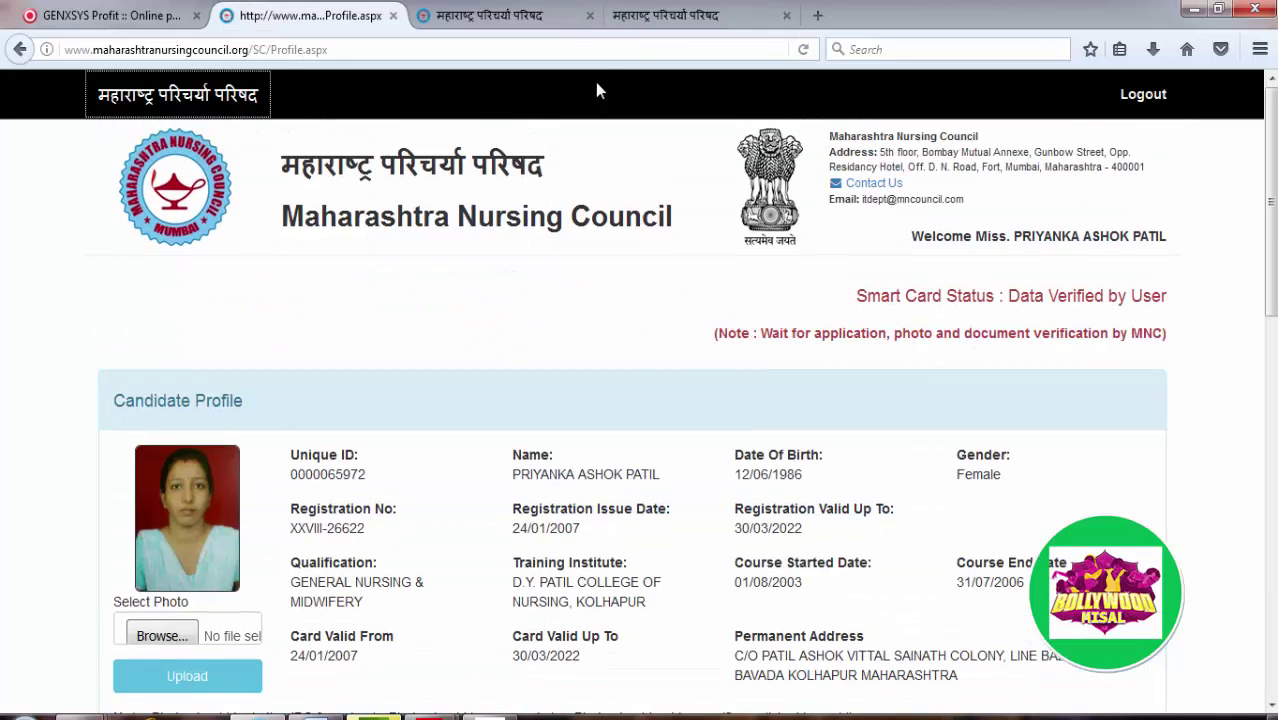
click(656, 22)
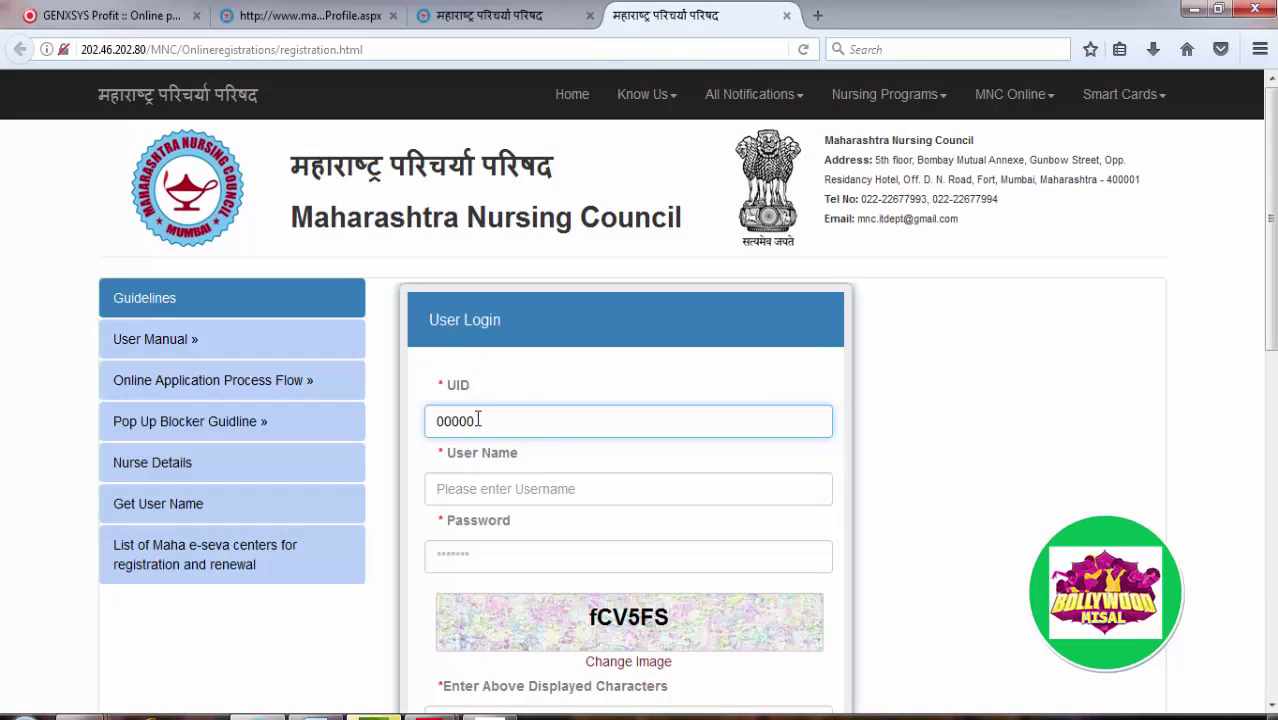
Step: Enter the nurse's user name and the account password, fixing typos along the way
click(486, 489)
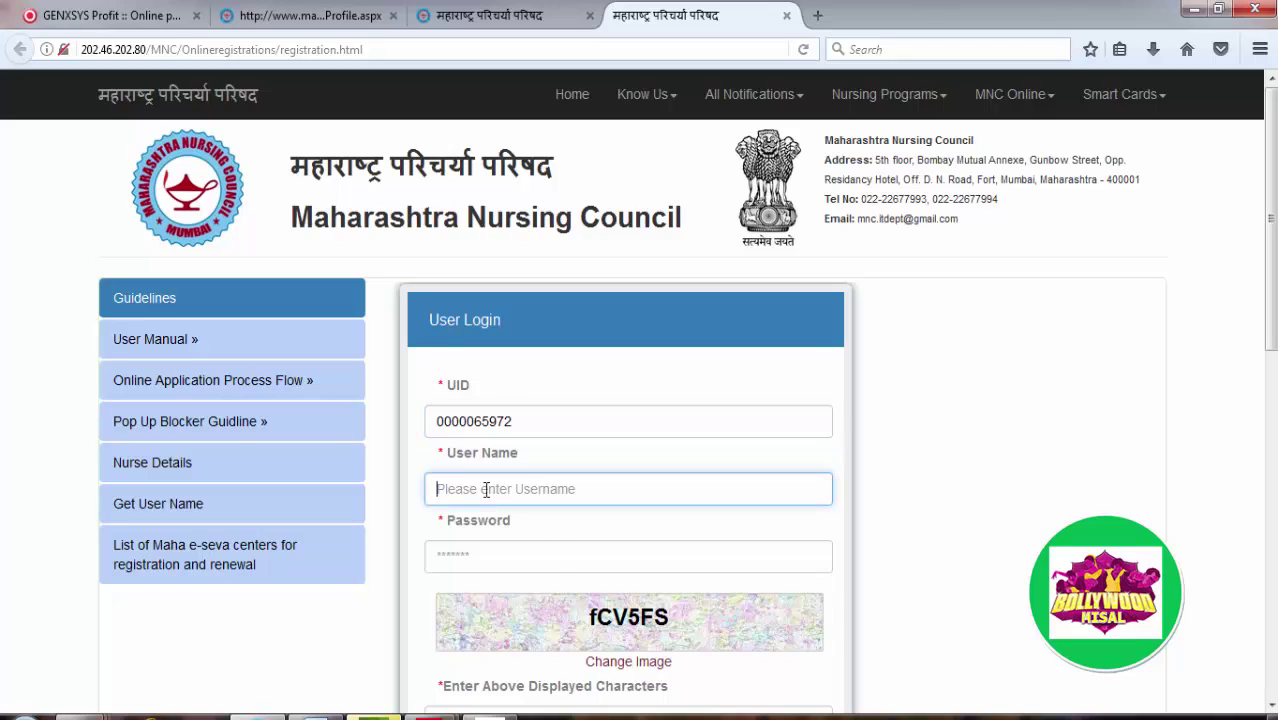
text(p)
key(BackSpace)
key(Tab)
text(•)
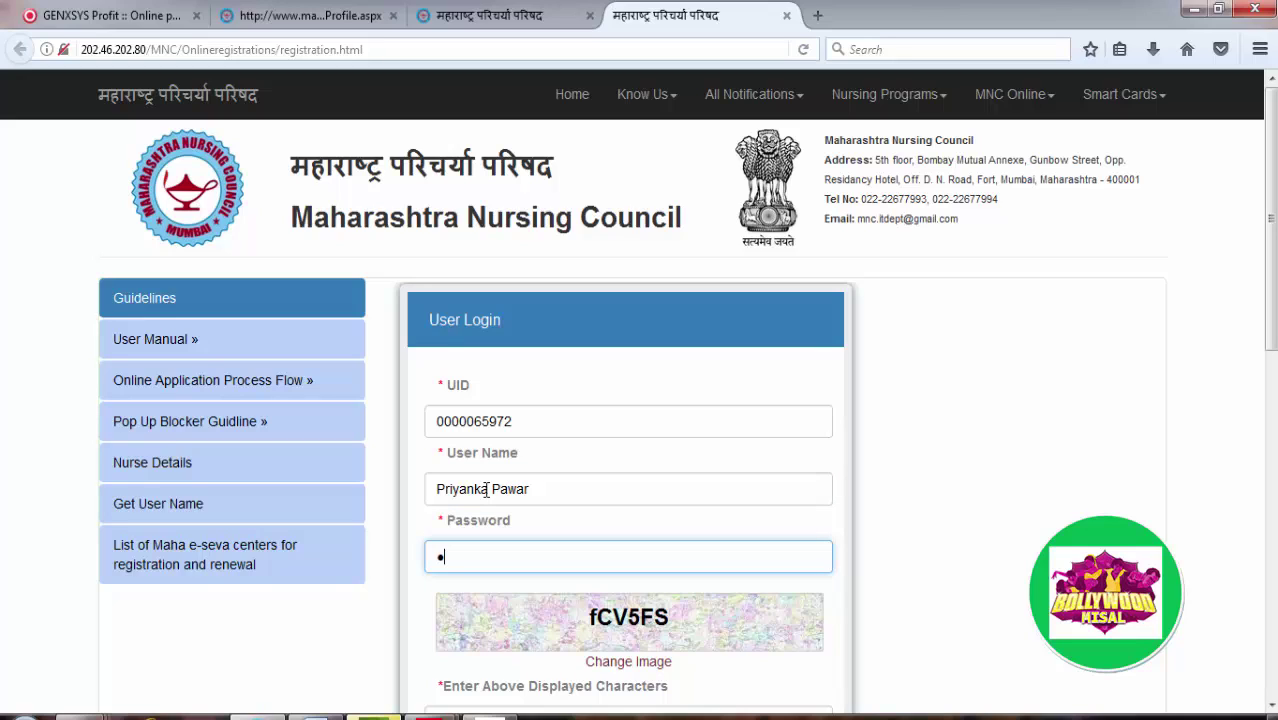
text(••••••••••••)
scroll(486, 489, down, 3)
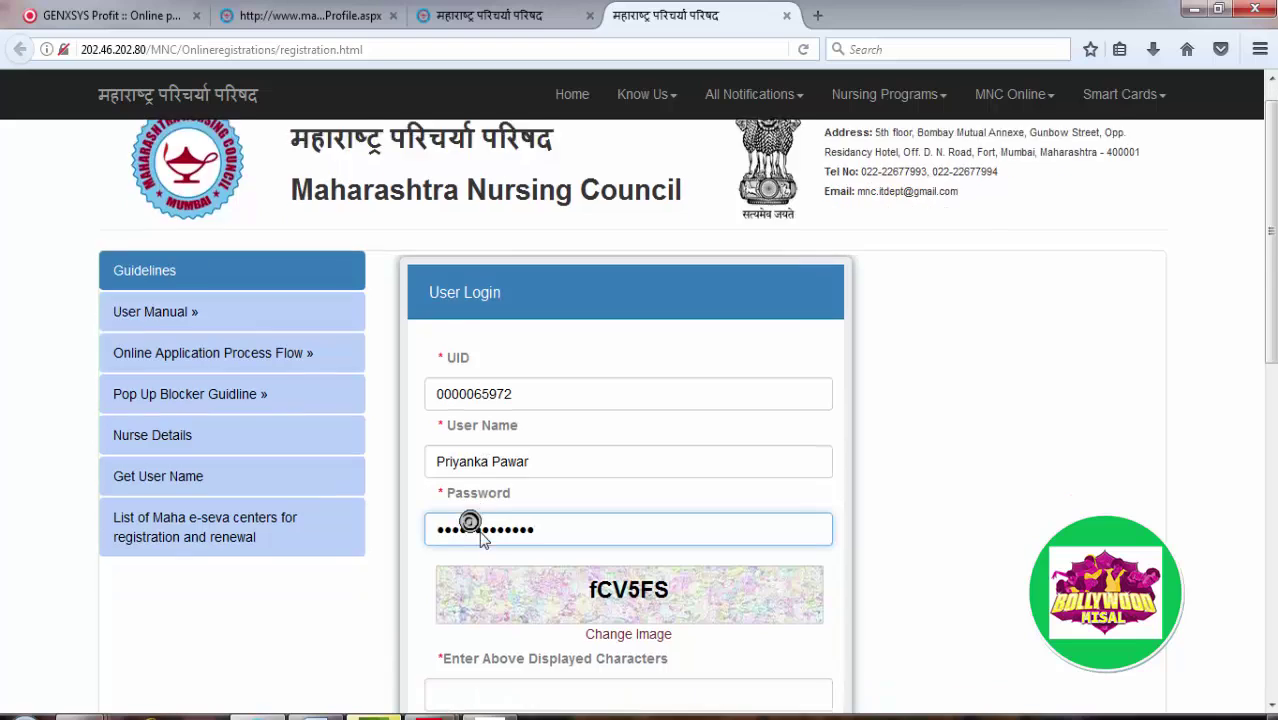
key(ctrl+v)
Step: Type the captcha characters with correct letter case and submit the login
click(509, 406)
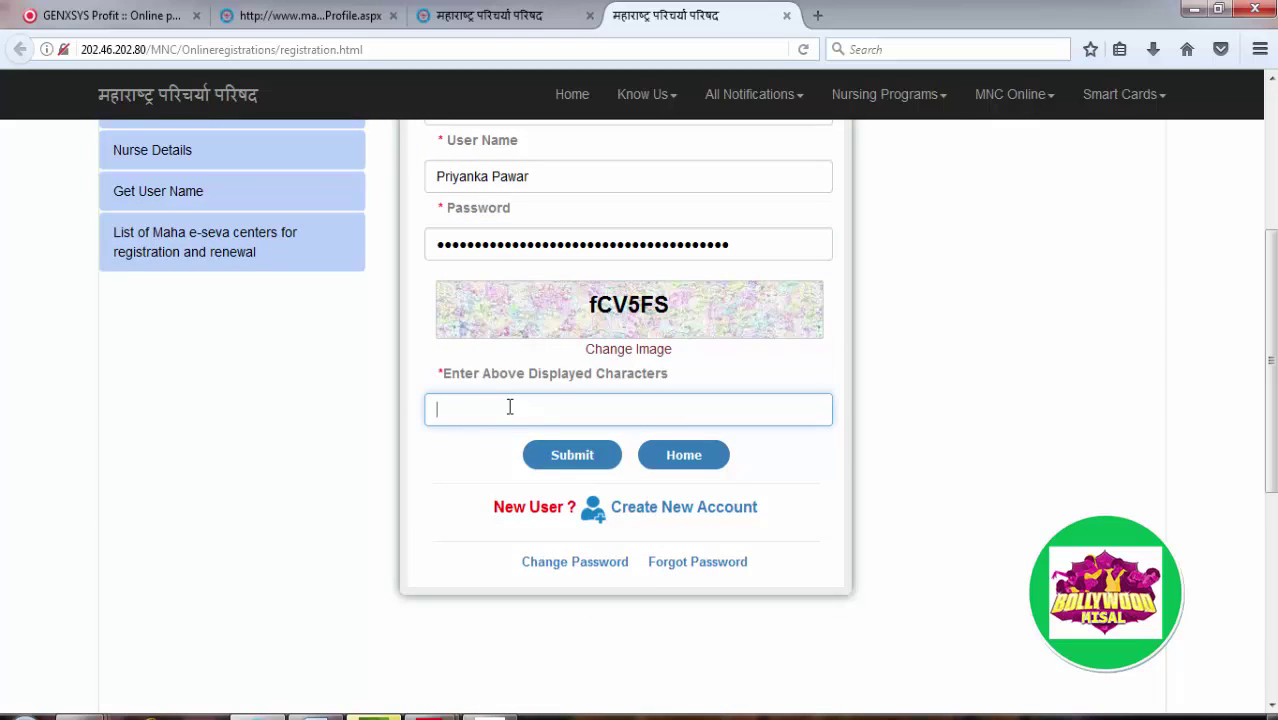
text(fCV5f)
key(BackSpace)
text(Fs)
key(BackSpace)
text(S)
click(583, 466)
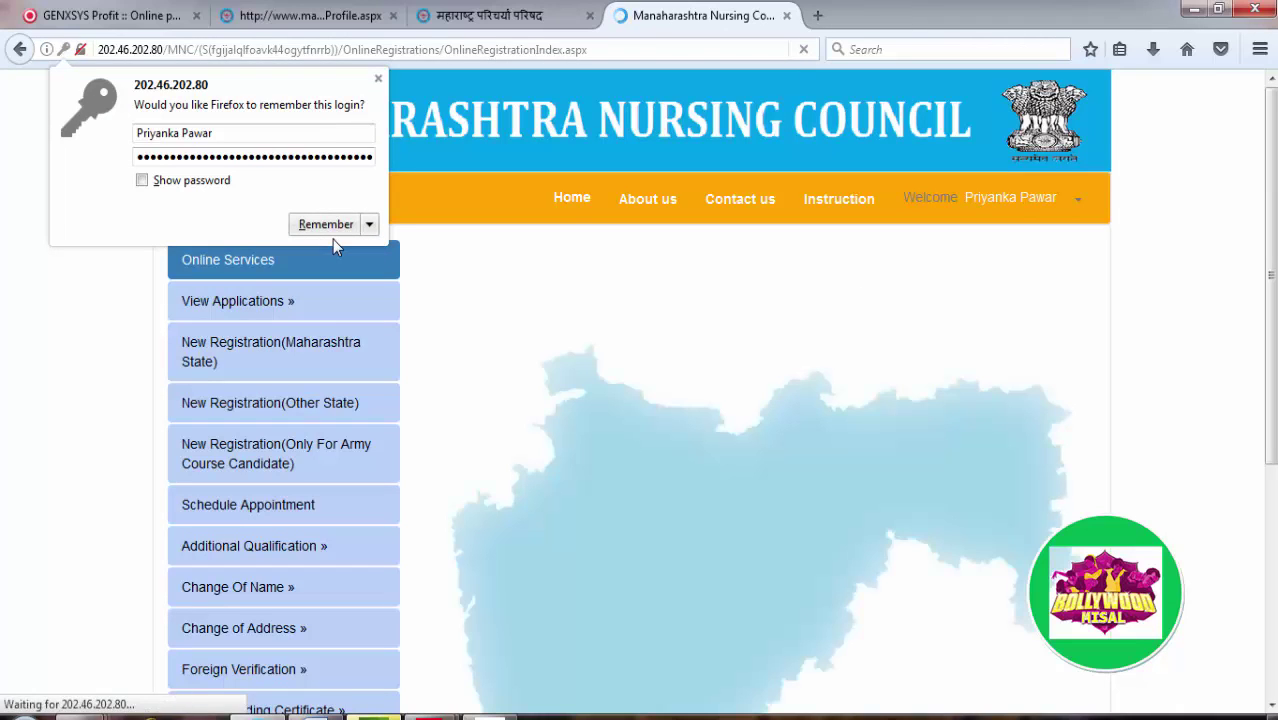
Step: Let Firefox remember the login and list the nurse's existing applications
click(326, 224)
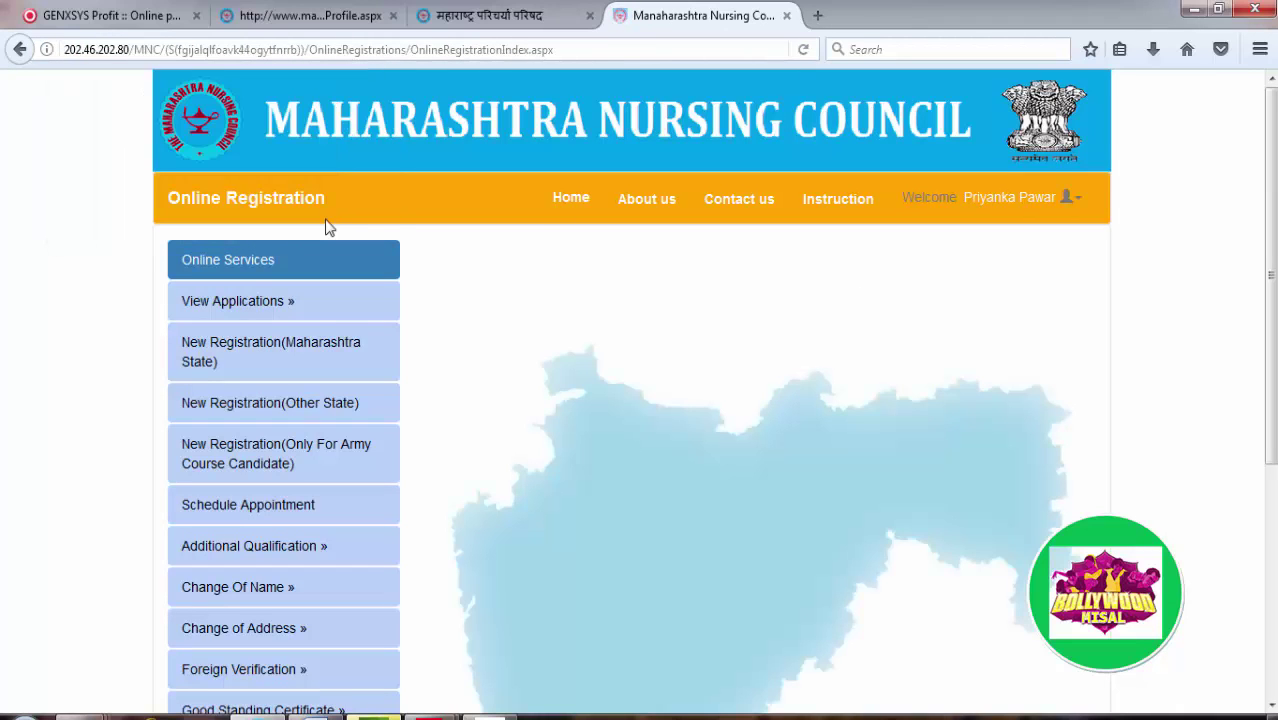
click(285, 303)
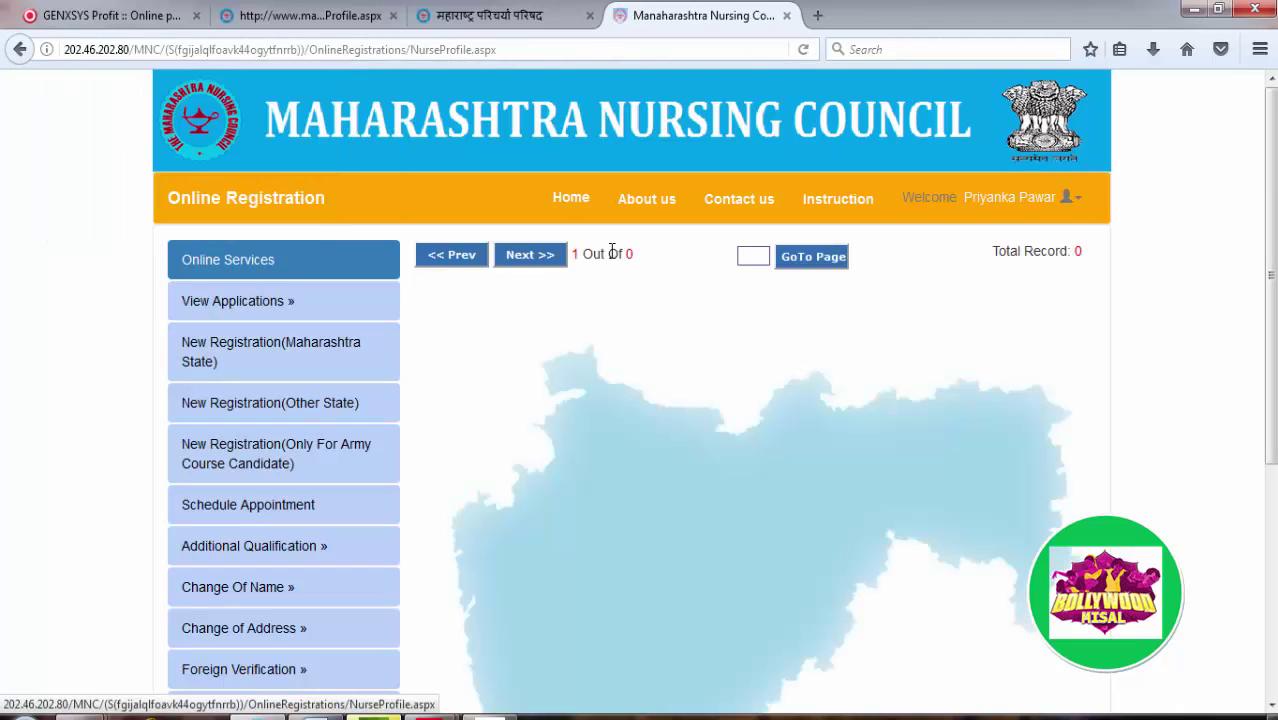
scroll(643, 344, down, 6)
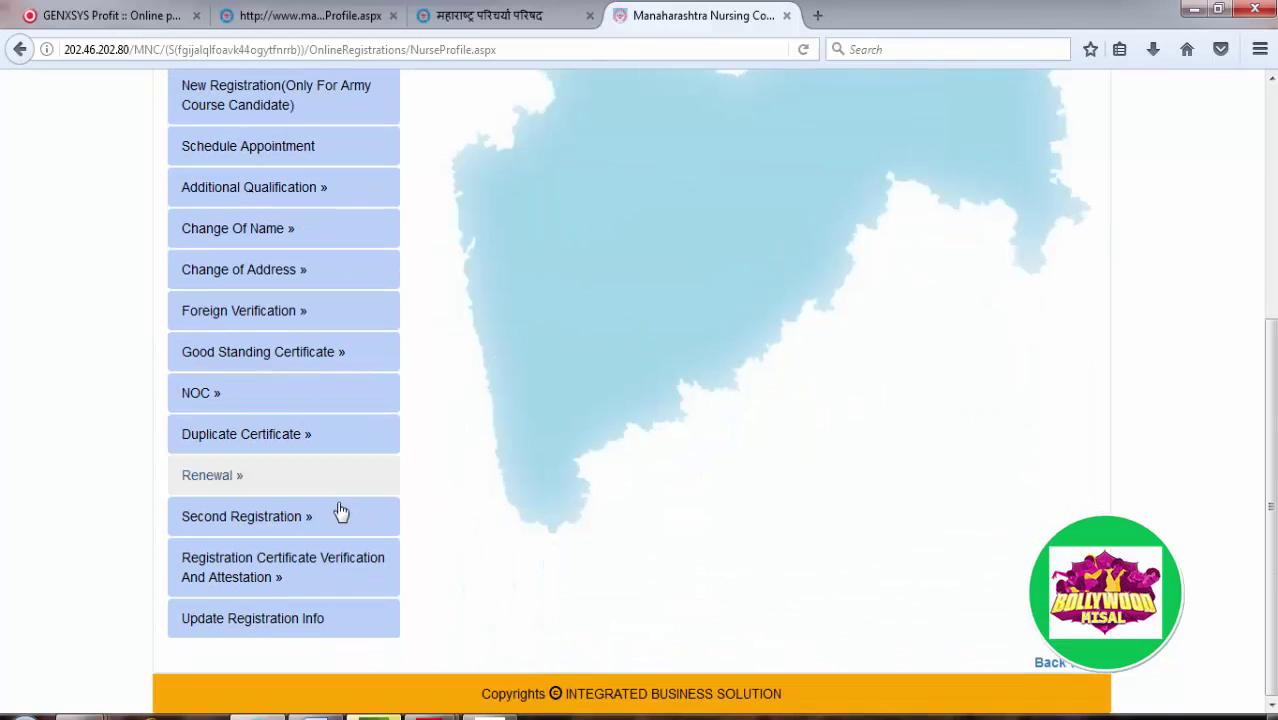
Step: Open the Renewal form and load the registration details: fees 200, valid to 30/03/2022
click(256, 487)
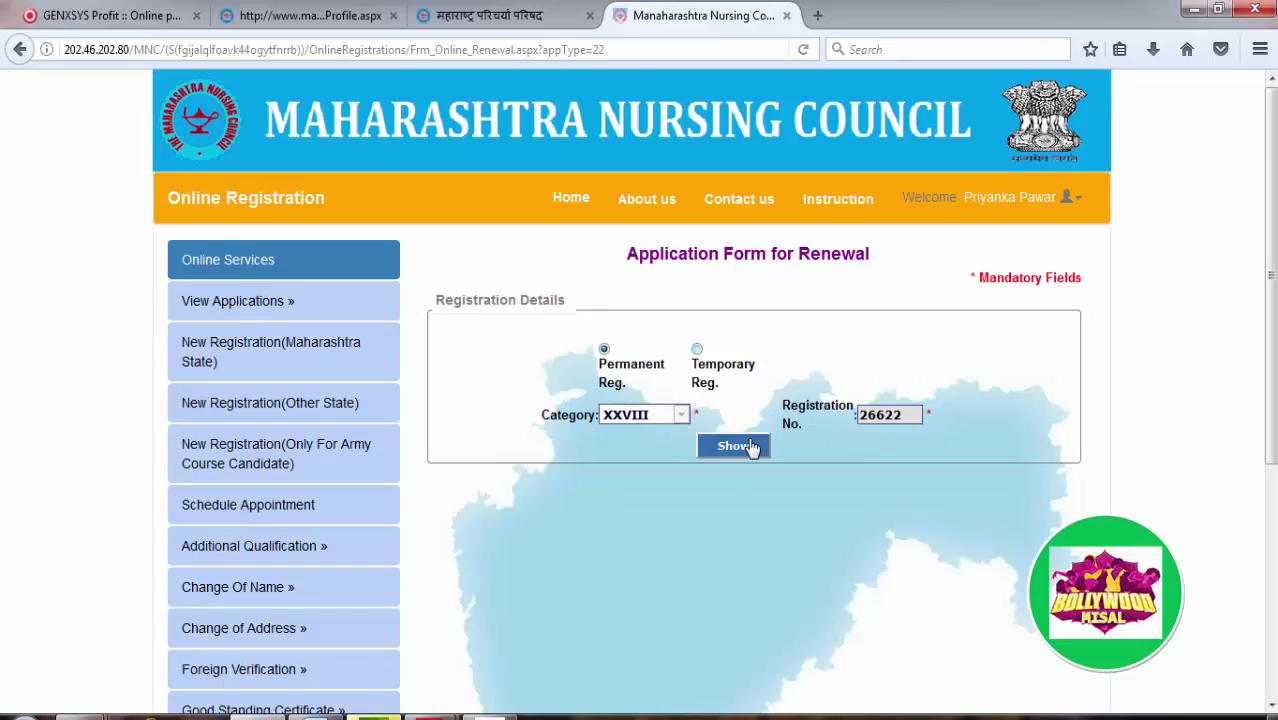
click(735, 447)
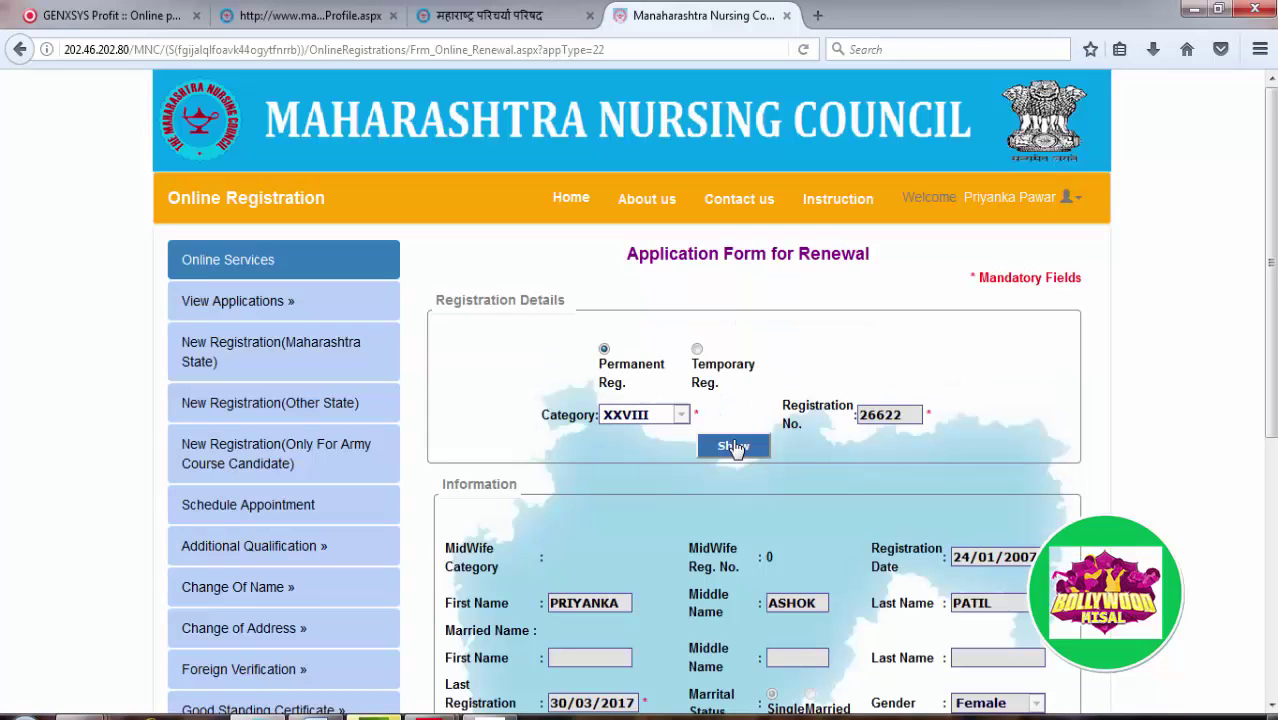
scroll(735, 450, down, 5)
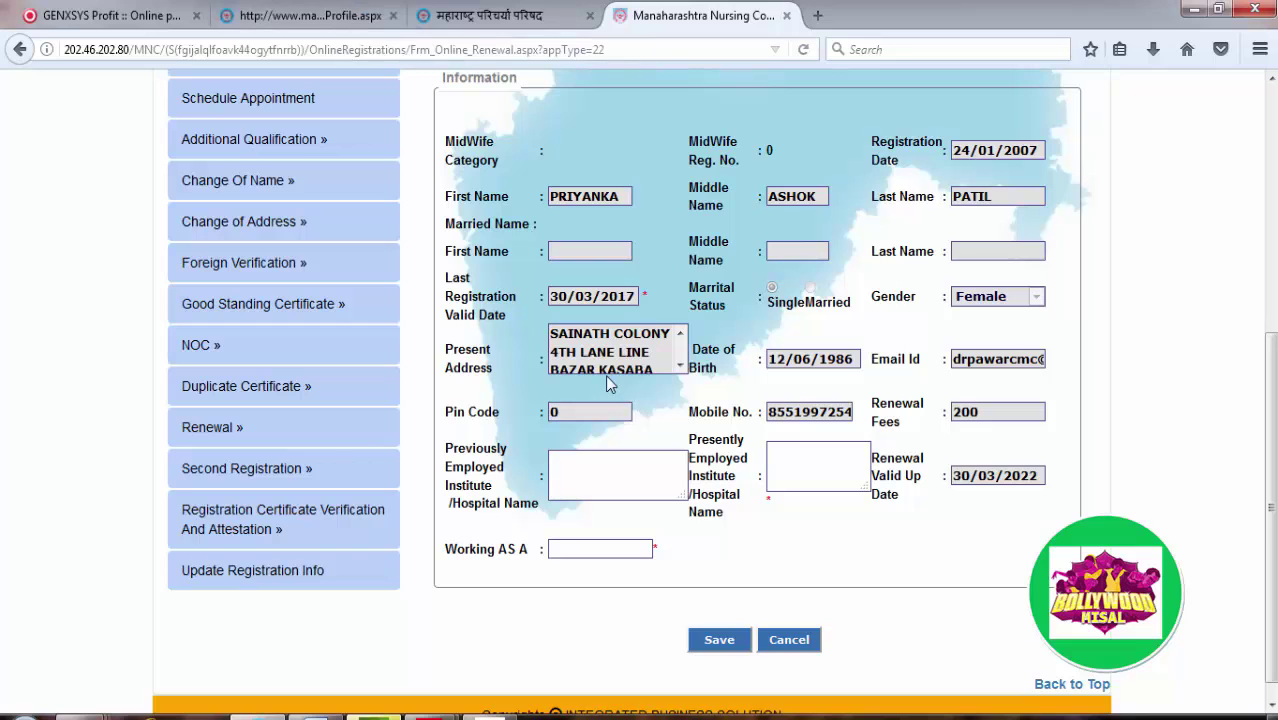
scroll(740, 565, down, 1)
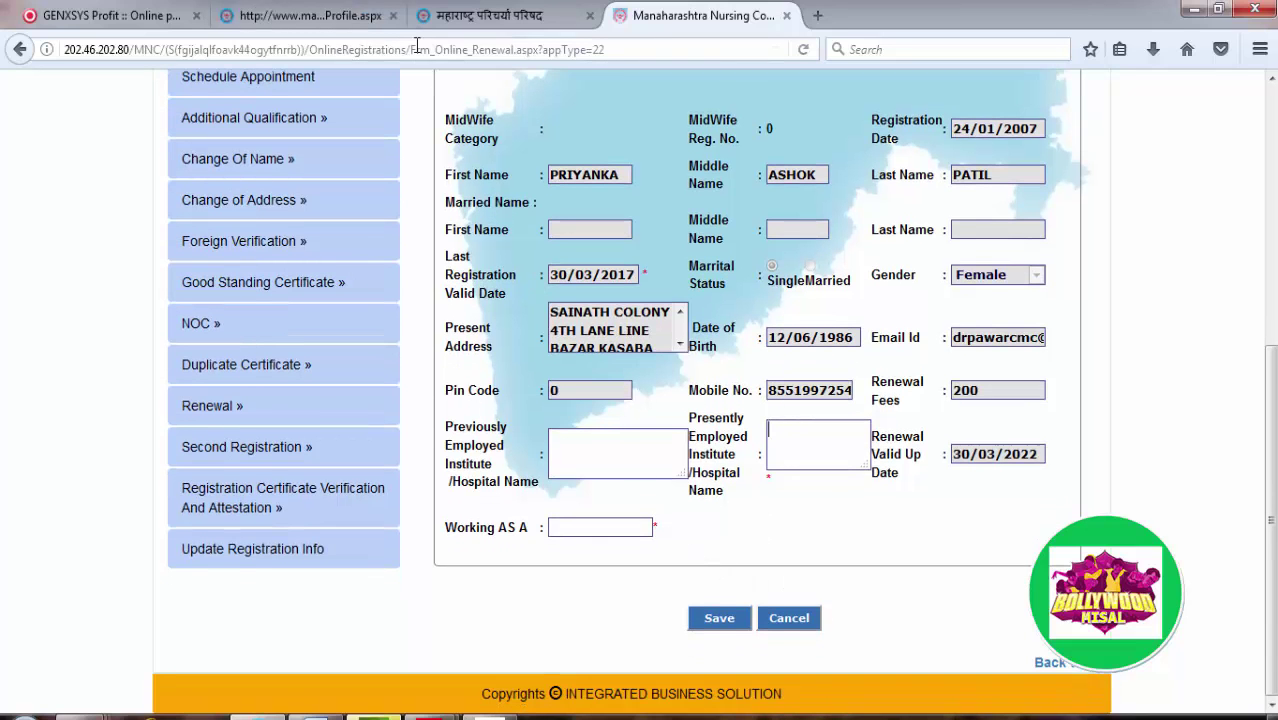
Step: Review the profile's qualifications and work experience, glancing briefly at the saved receipt window
click(350, 18)
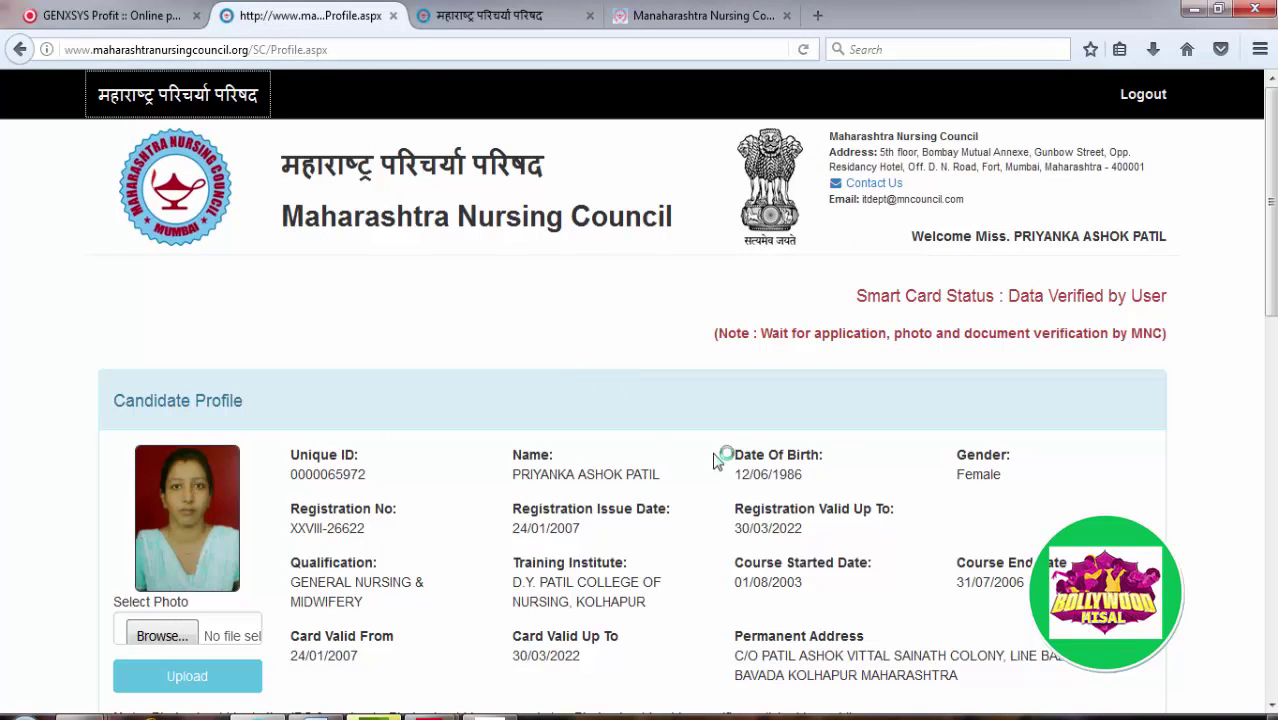
scroll(716, 441, down, 1)
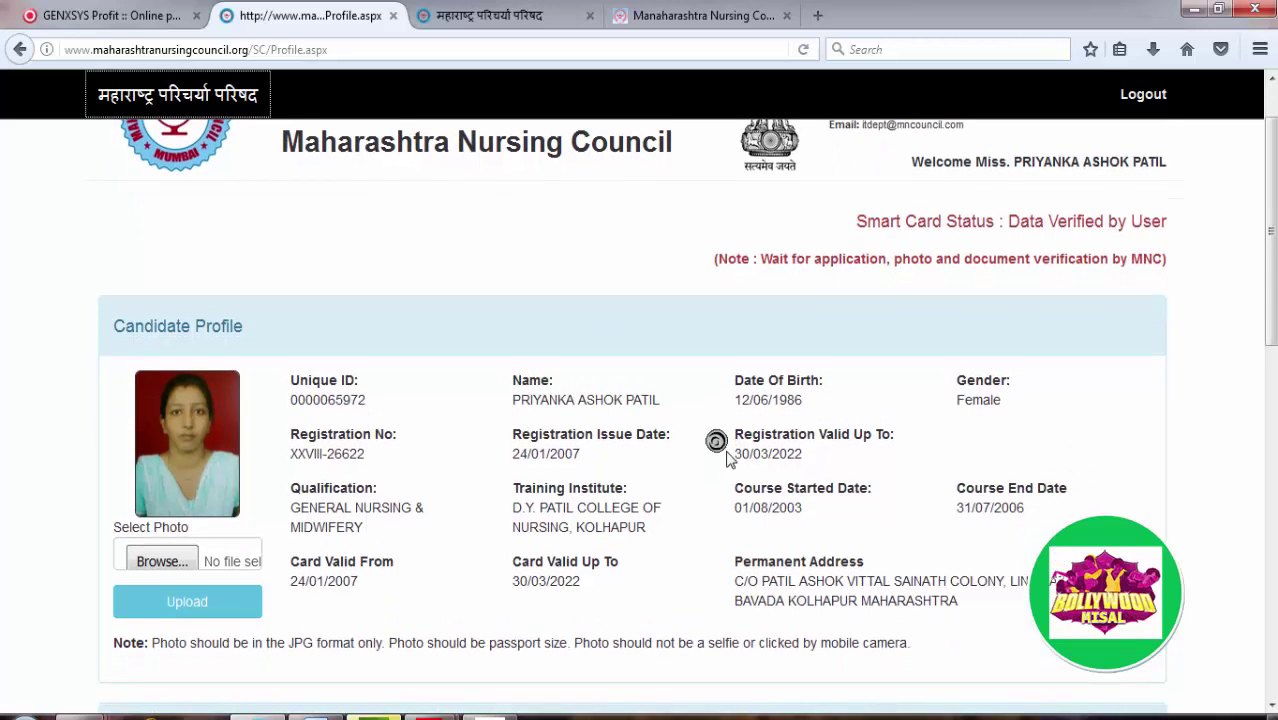
scroll(727, 457, down, 1)
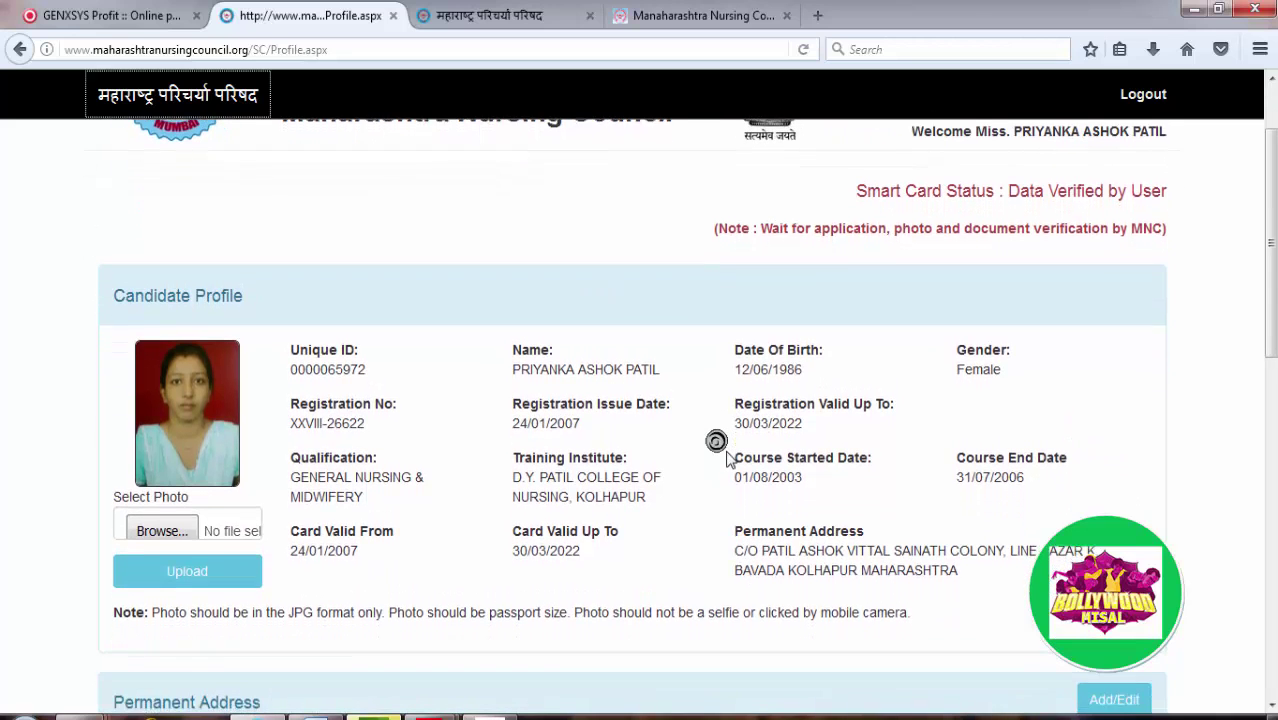
scroll(727, 457, down, 8)
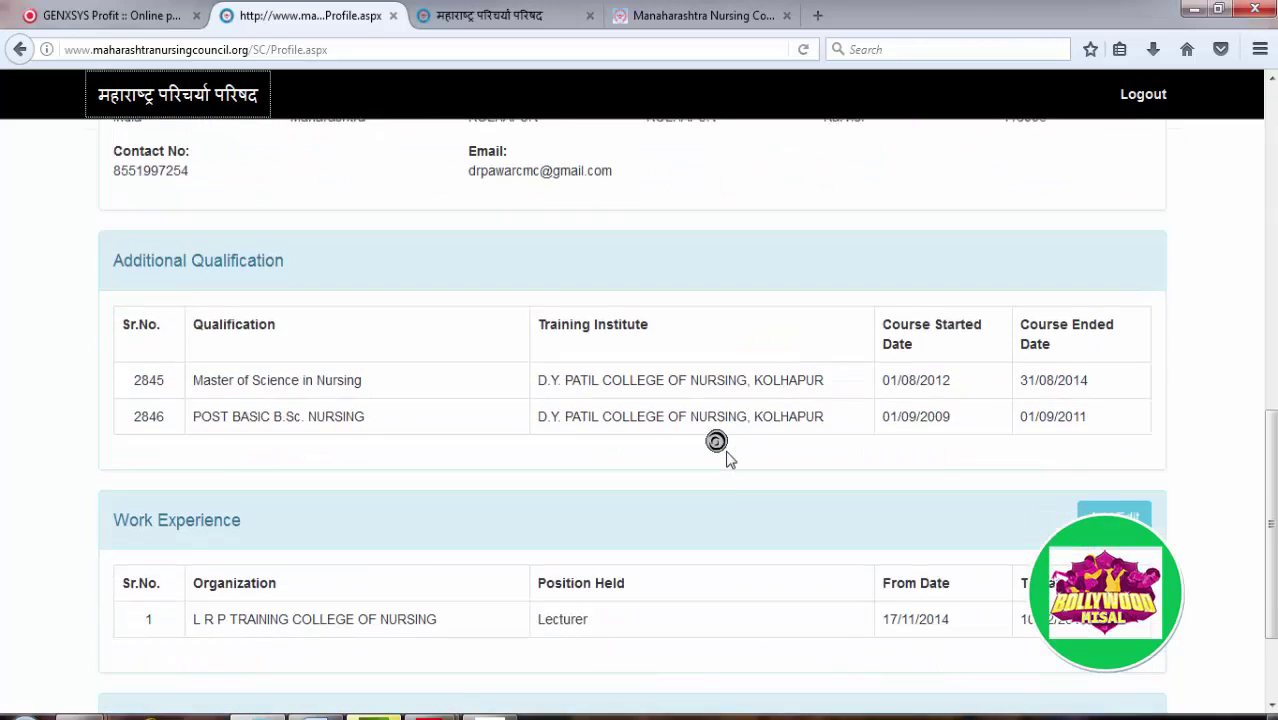
scroll(727, 455, up, 3)
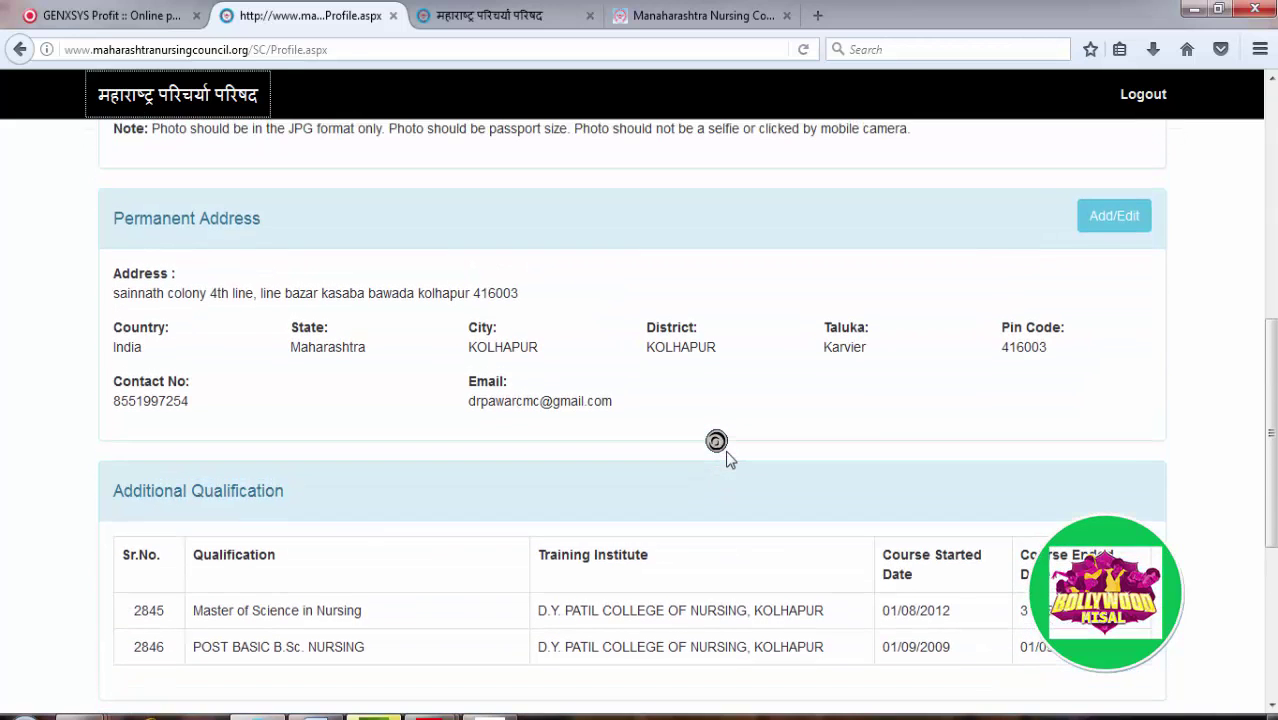
scroll(727, 455, down, 4)
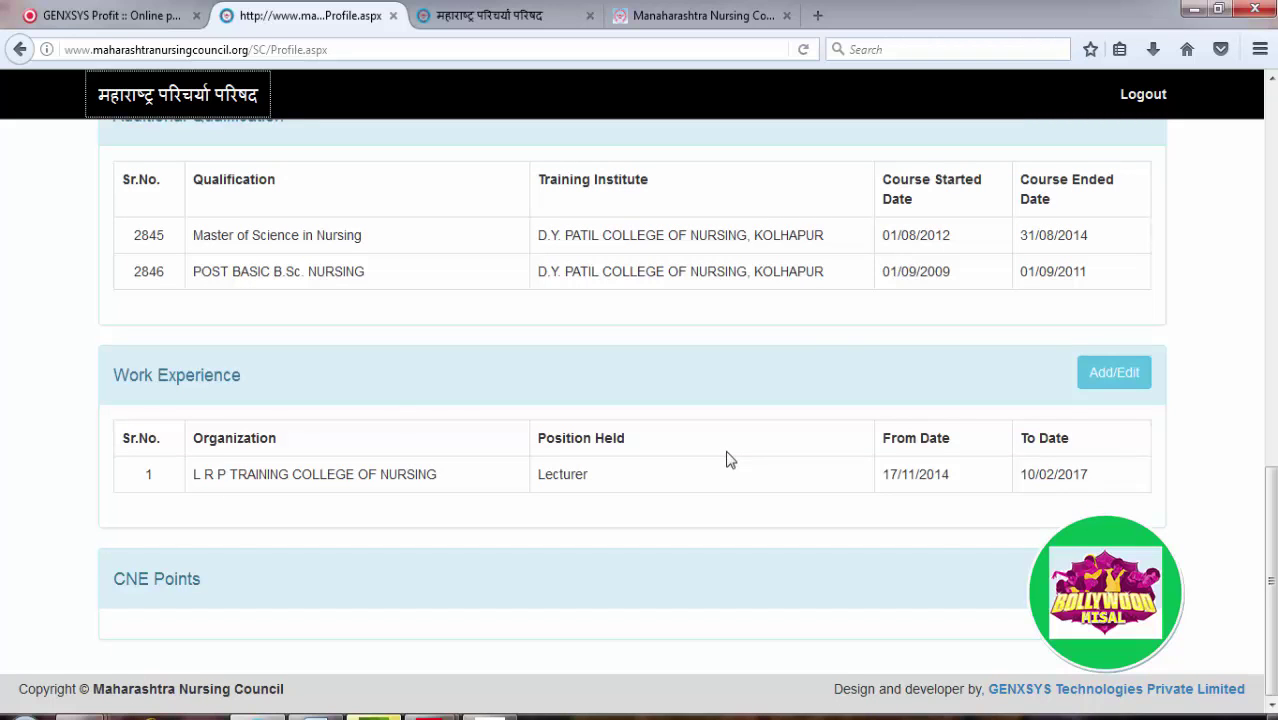
key(alt+Tab)
key(alt+Tab)
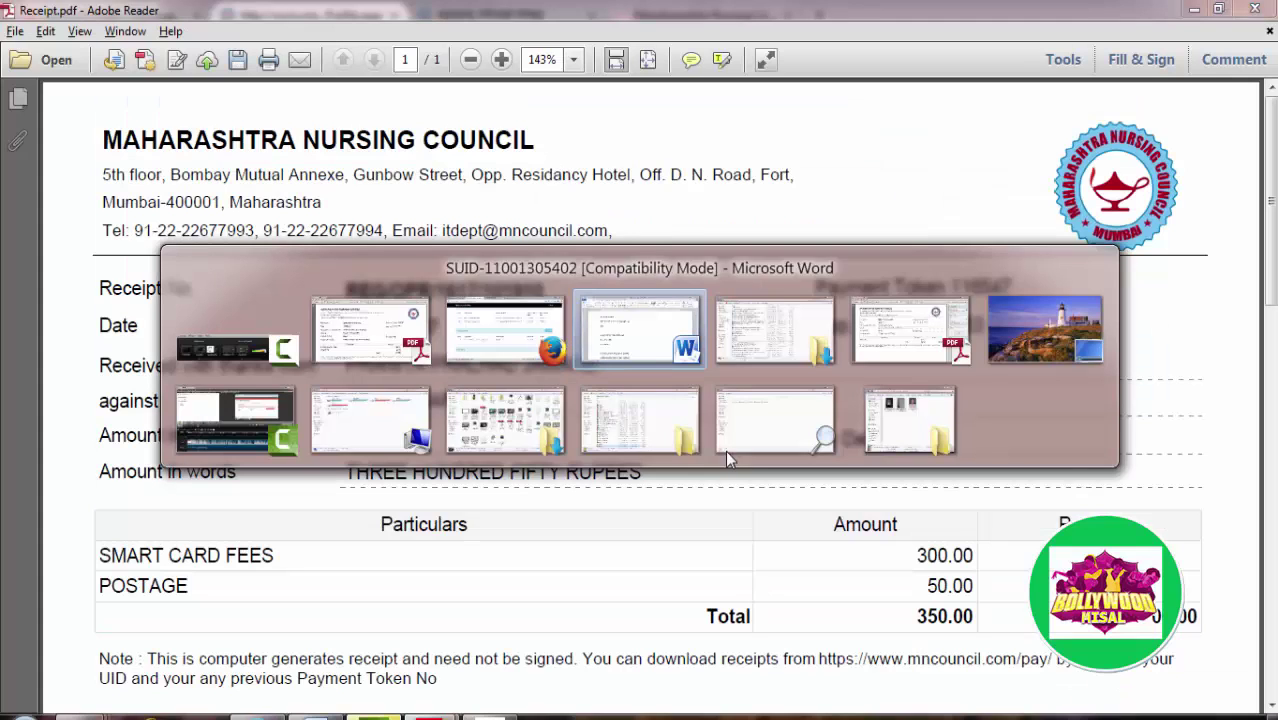
key(alt+shift+Tab)
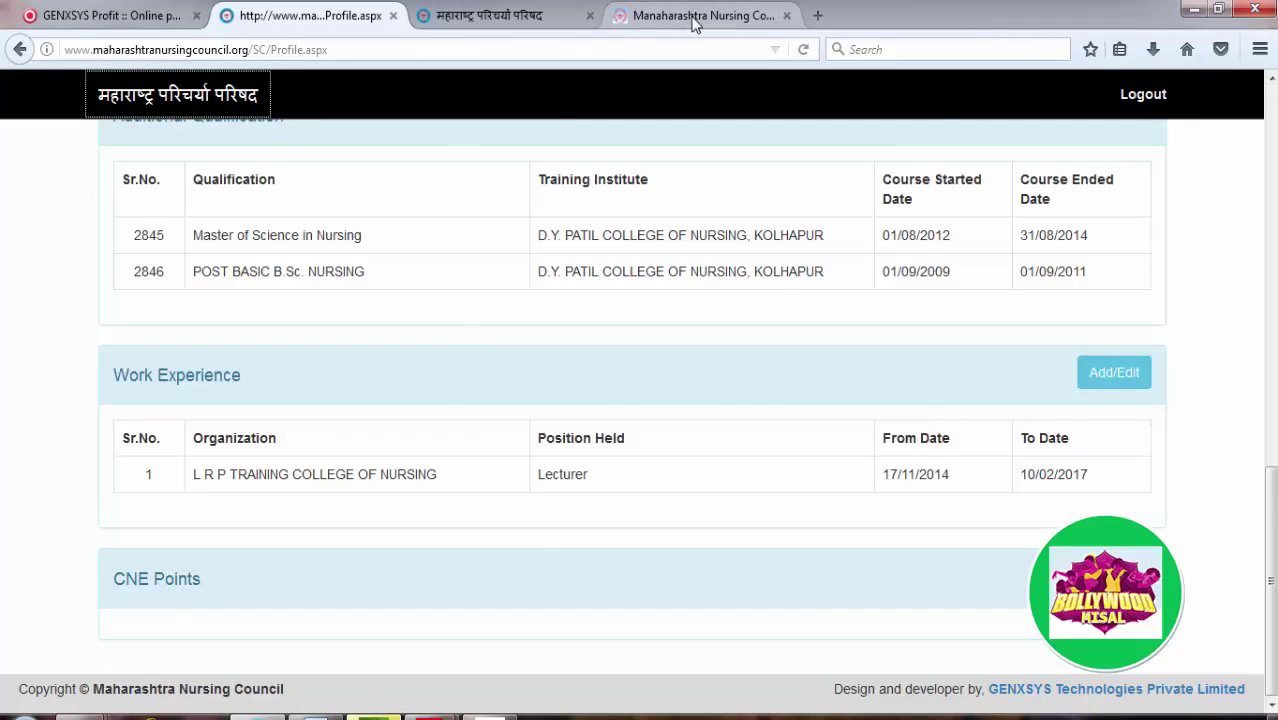
Step: Enter 'LRP training college of Nursing' as Presently Employed Institute and a Working As A title
click(695, 17)
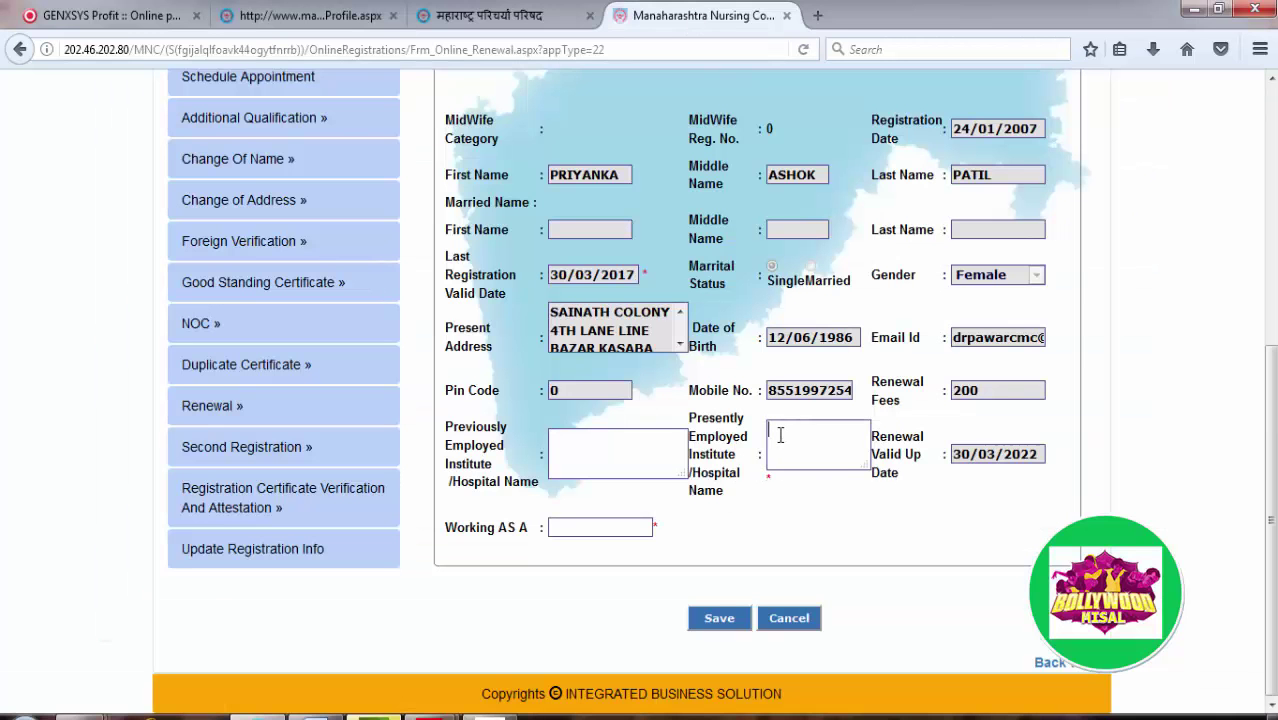
text(LRP training co)
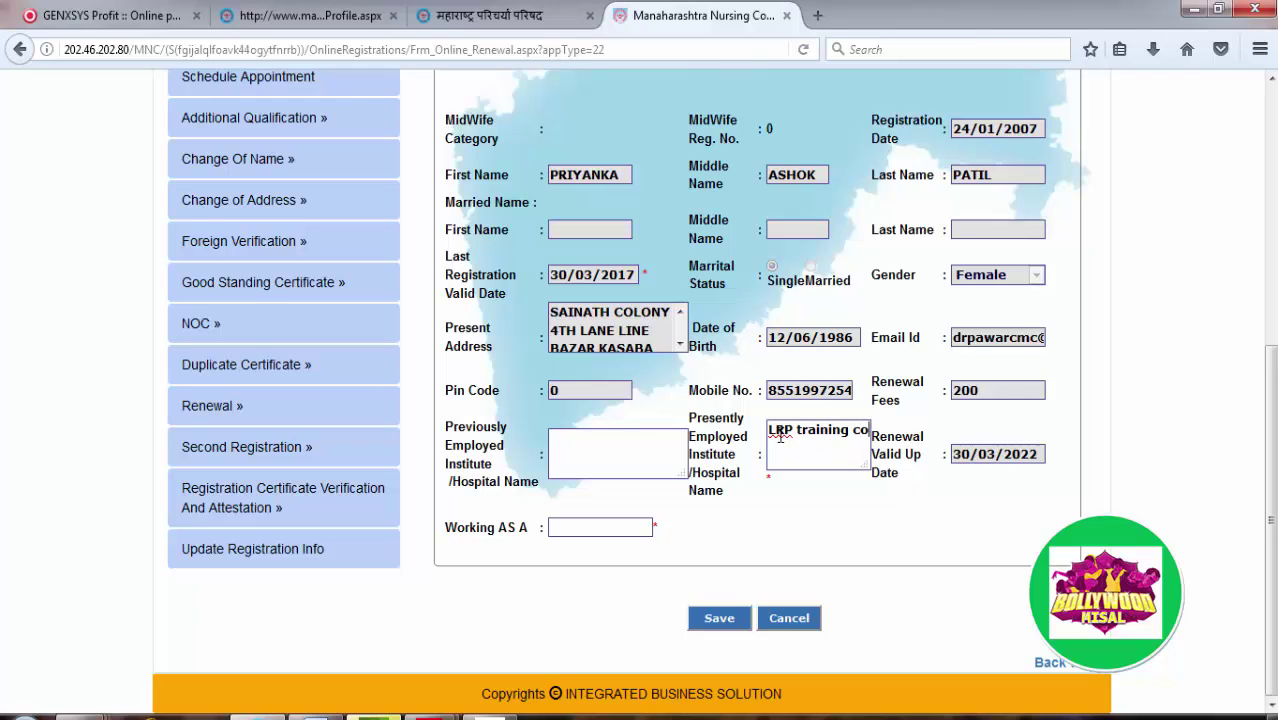
text(llege of Nursing)
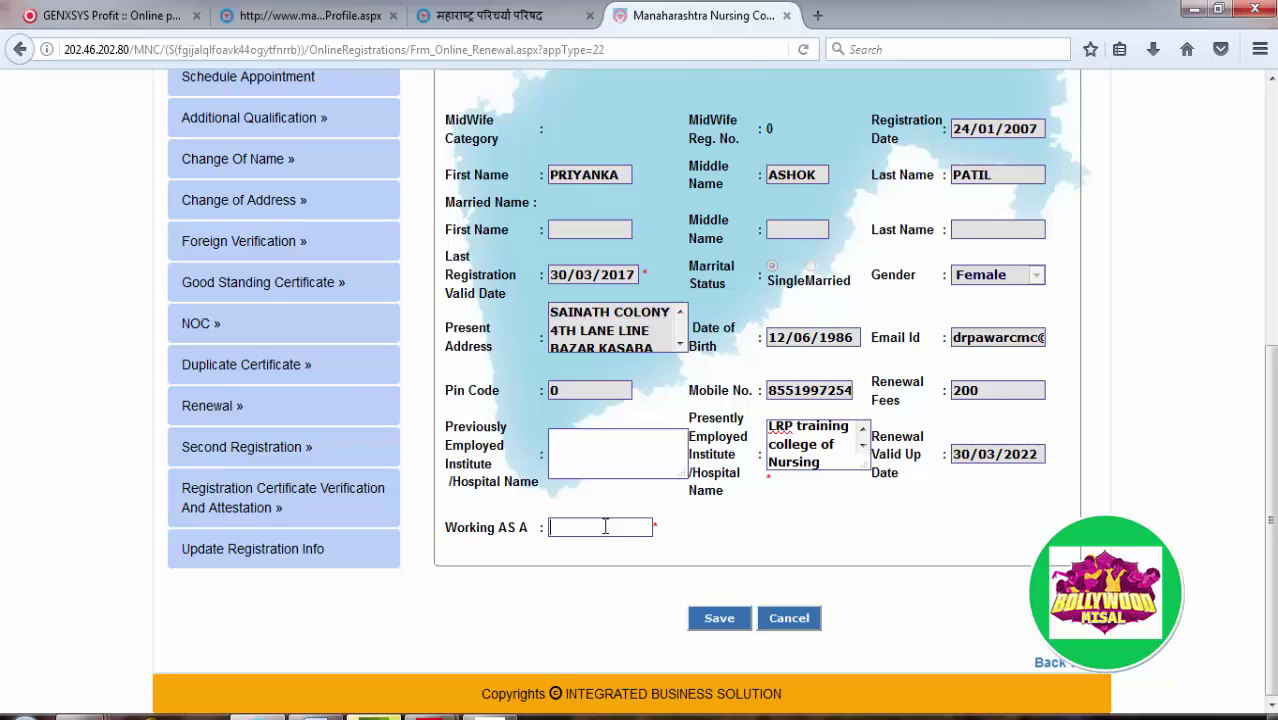
text(Lecturer)
key(BackSpace)
key(BackSpace)
Step: After checking the profile's work experience, set Working As A to 'Lecturer' and save the renewal form
click(336, 22)
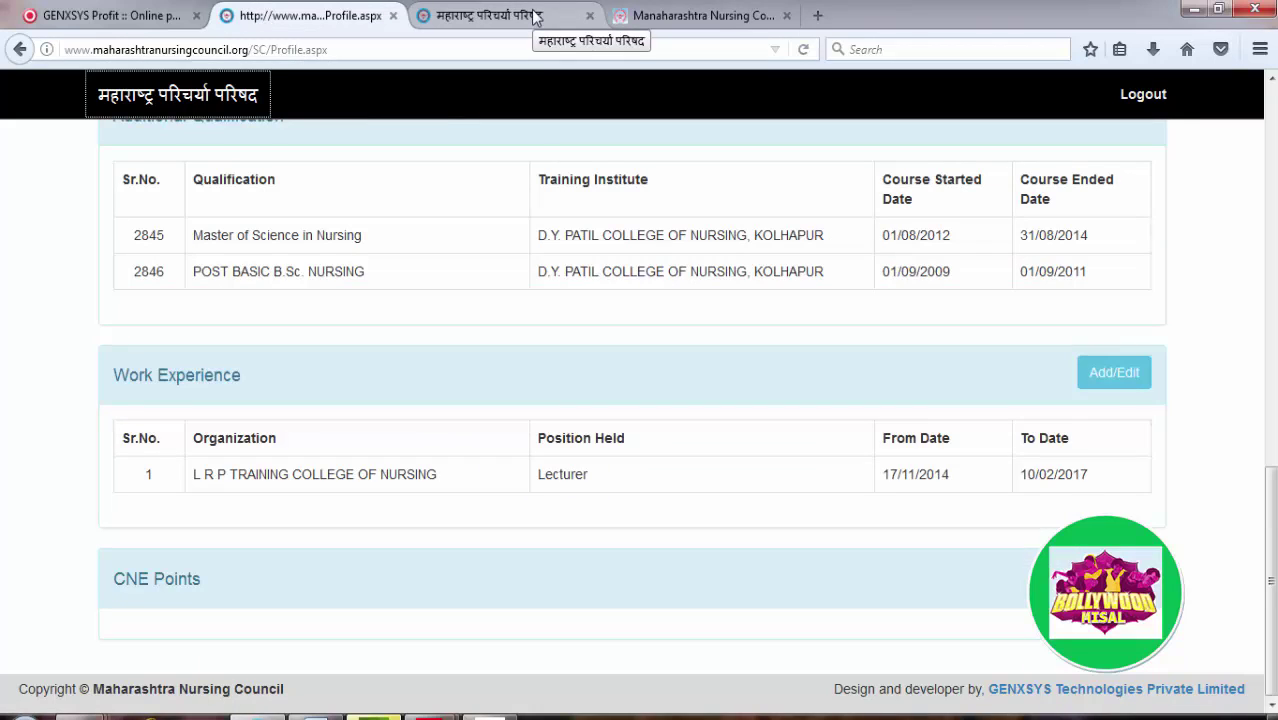
click(655, 16)
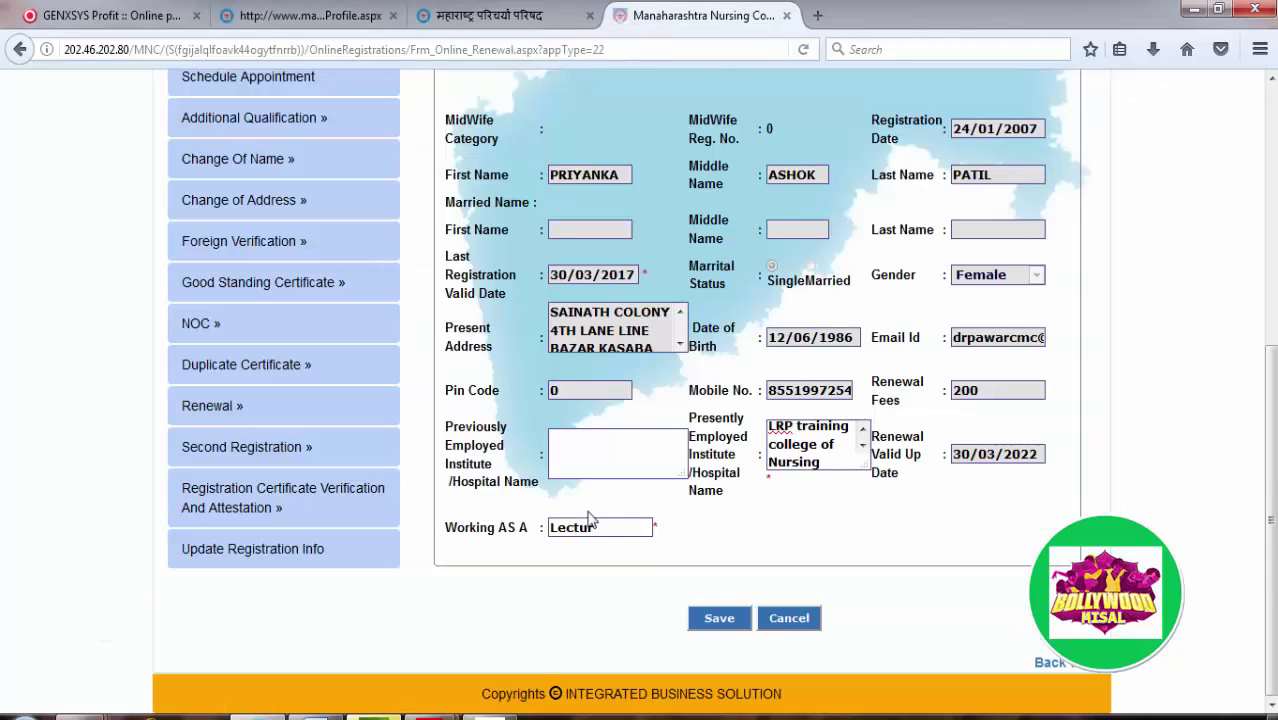
text(er)
click(724, 624)
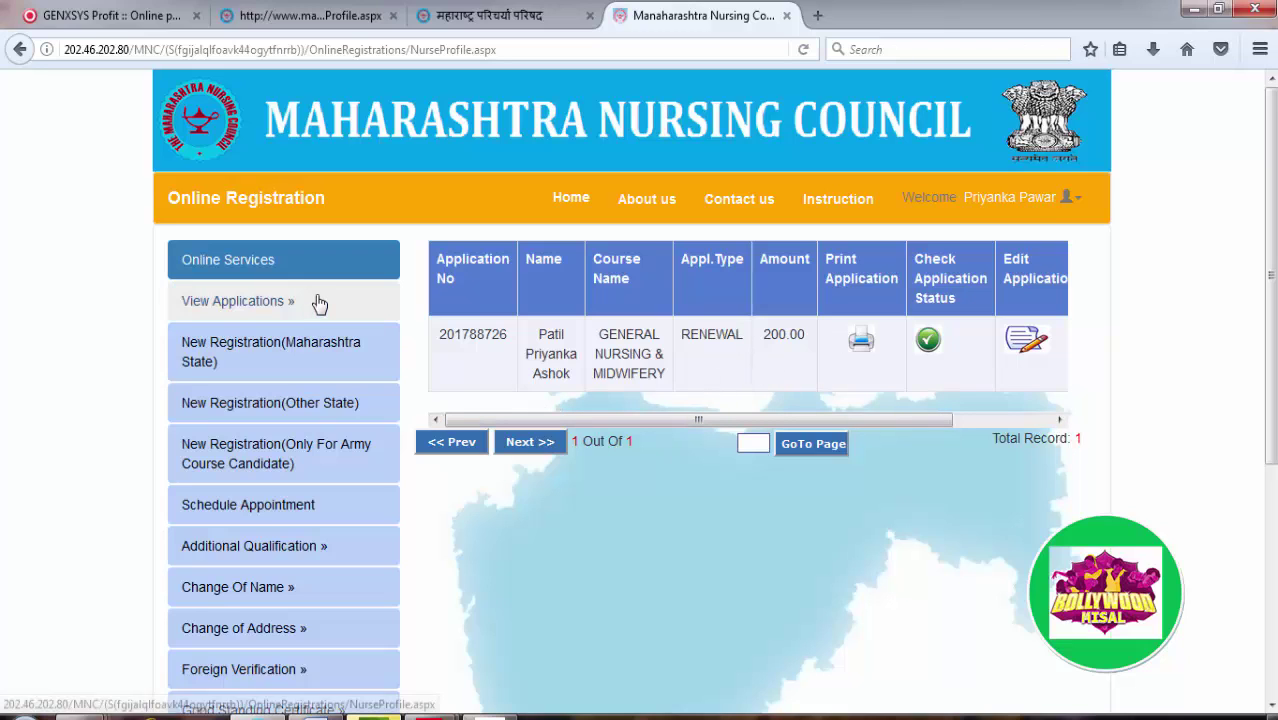
Step: From the applications list, start Pay Online for the renewal and make the 200.00 payment
click(353, 315)
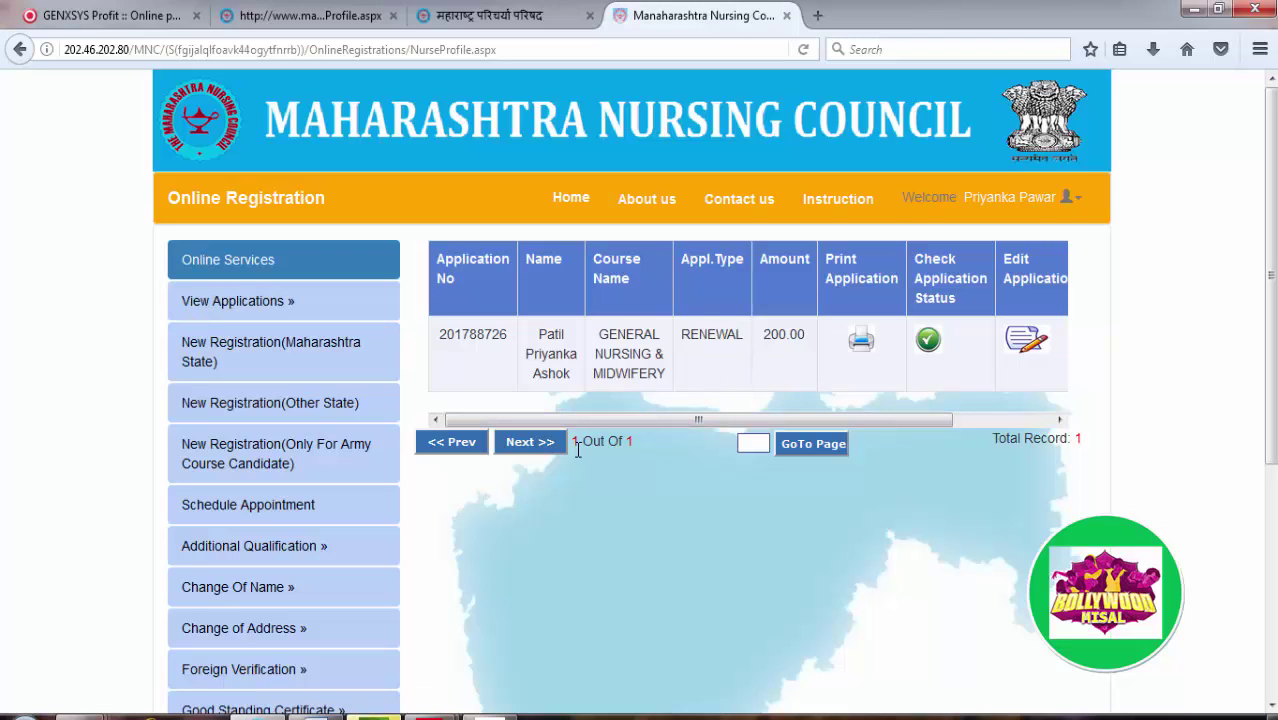
drag(698, 419, 865, 425)
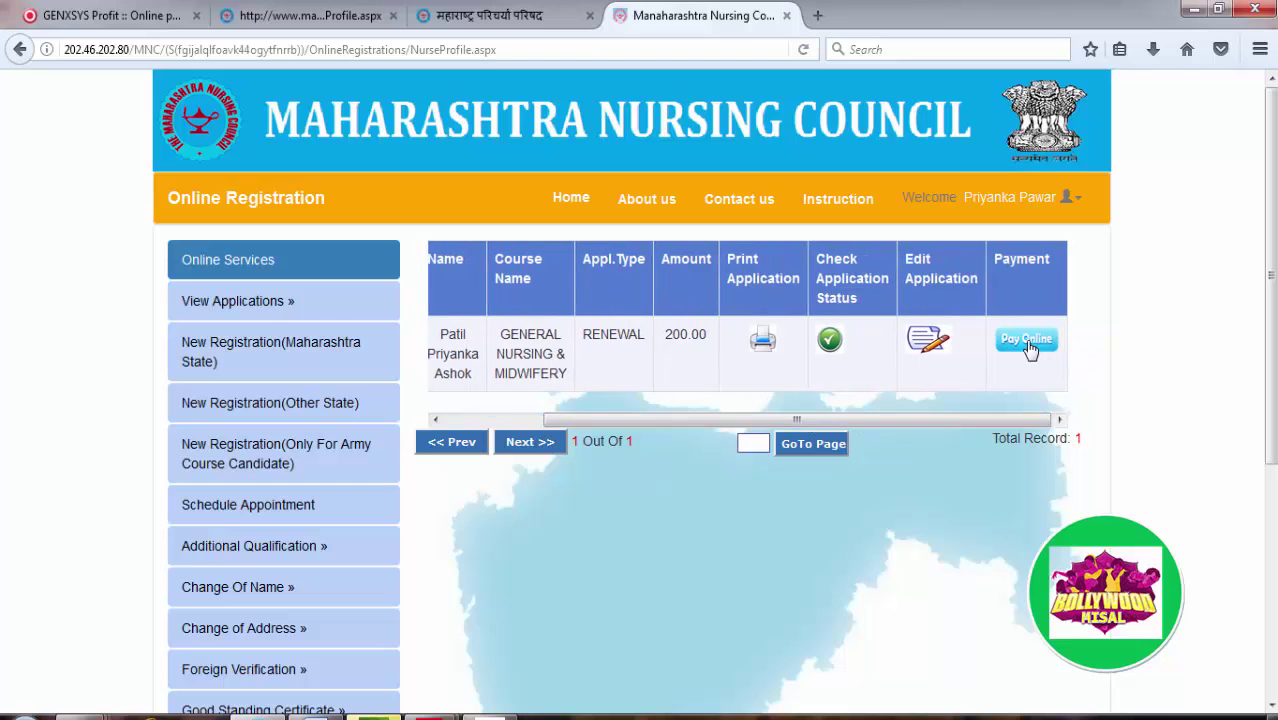
click(1027, 340)
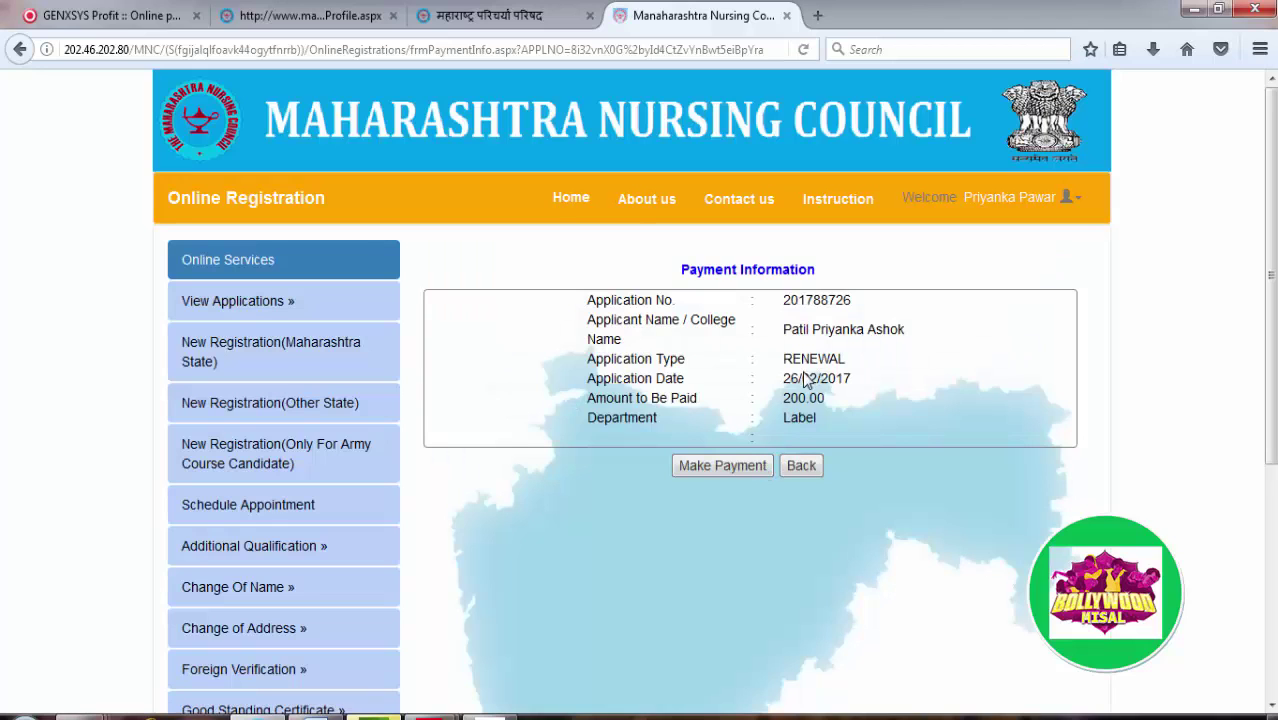
click(742, 475)
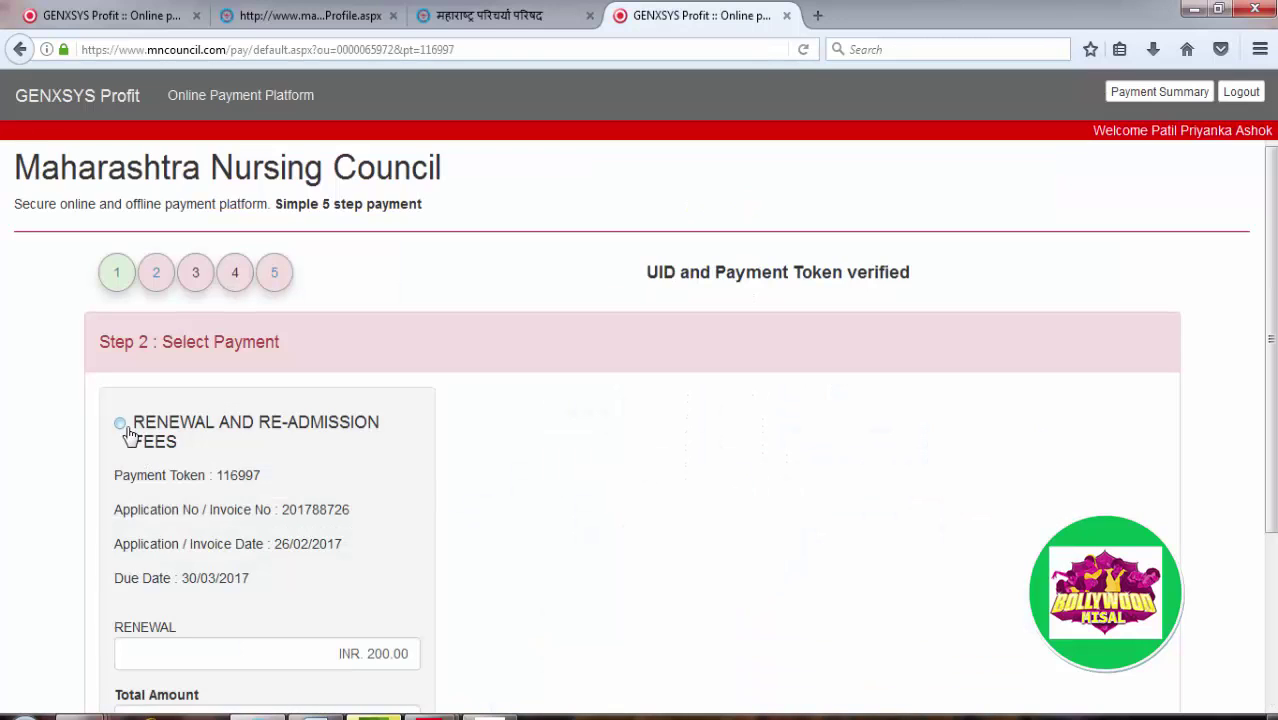
Step: Choose the Renewal and Re-admission Fees and confirm it for payment
click(120, 424)
scroll(376, 480, down, 3)
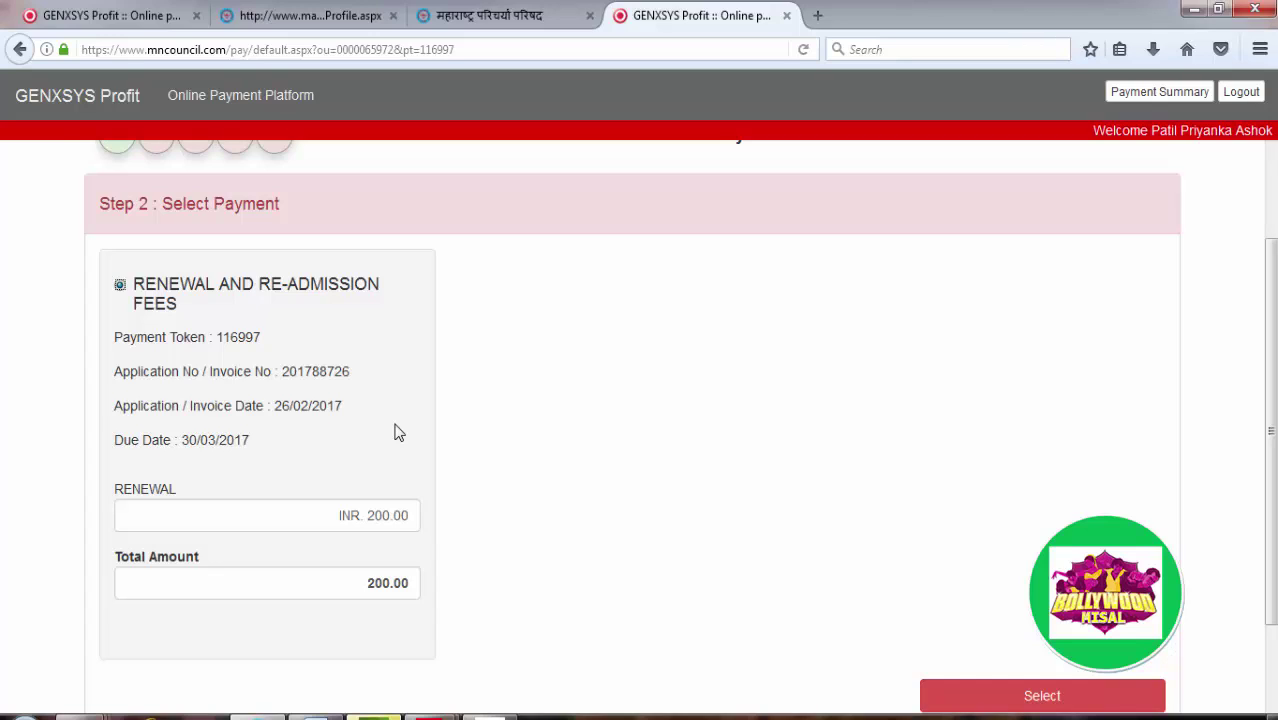
double_click(234, 337)
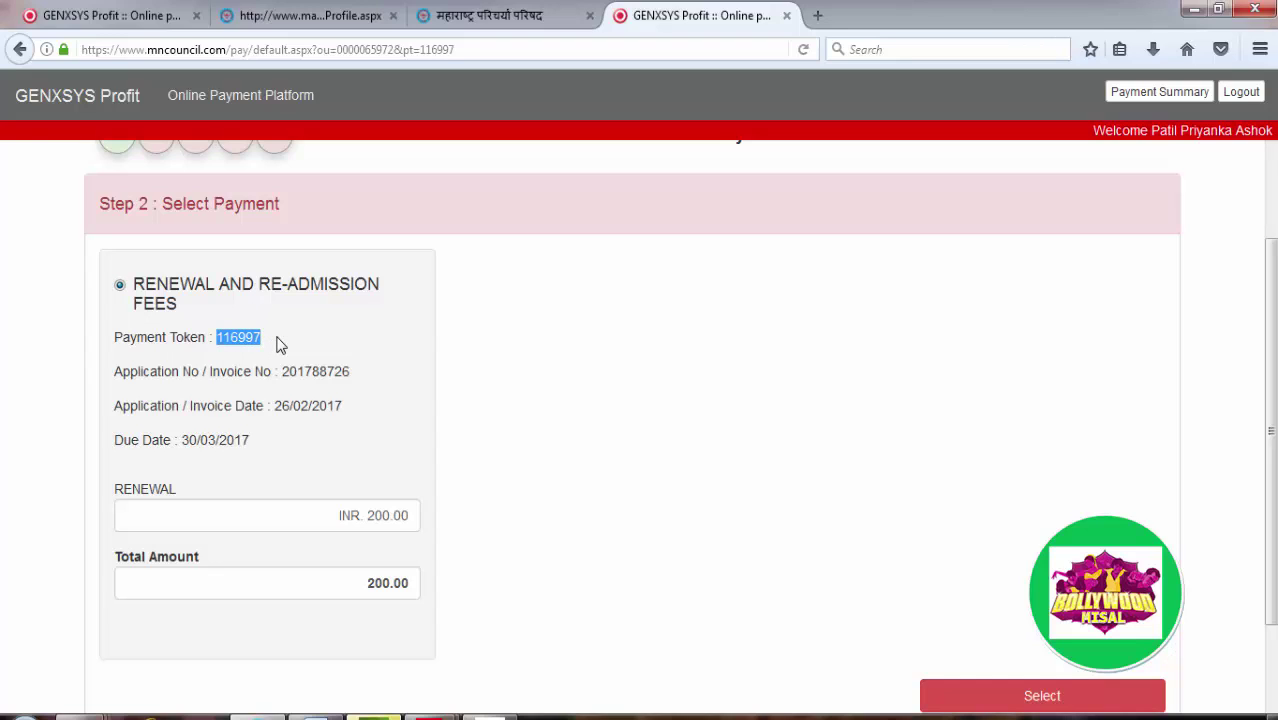
click(387, 384)
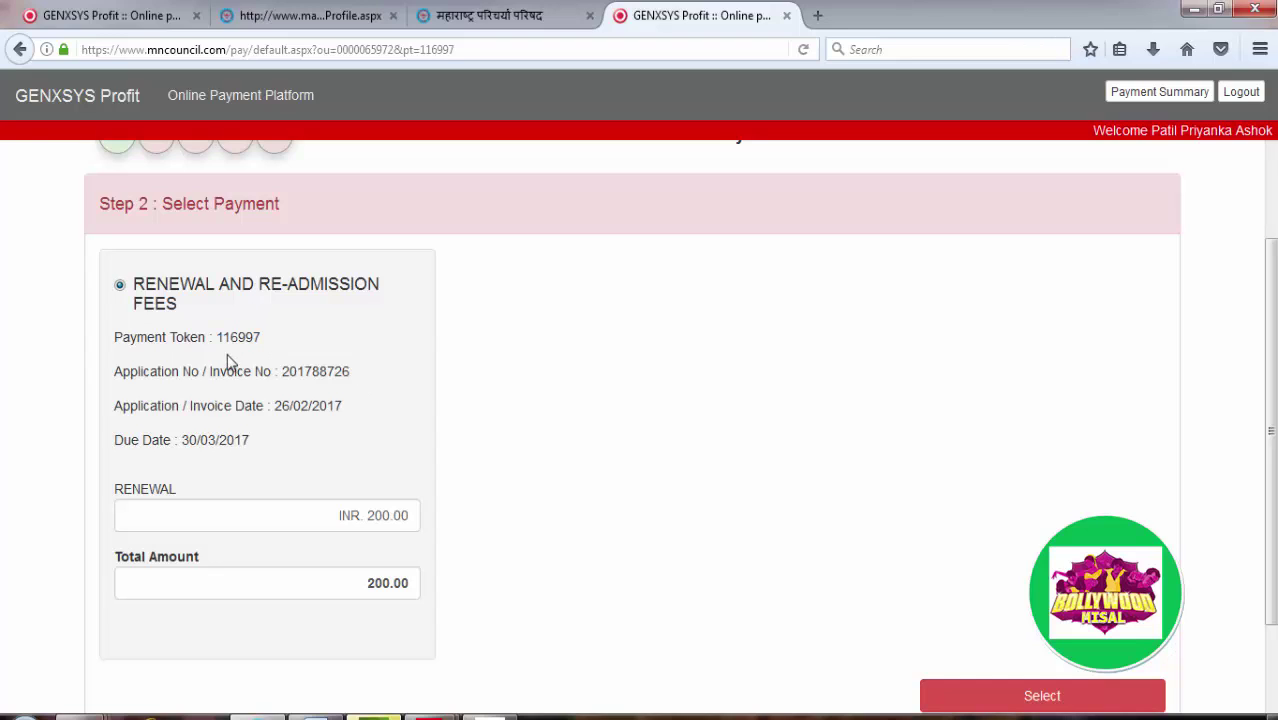
drag(219, 338, 291, 348)
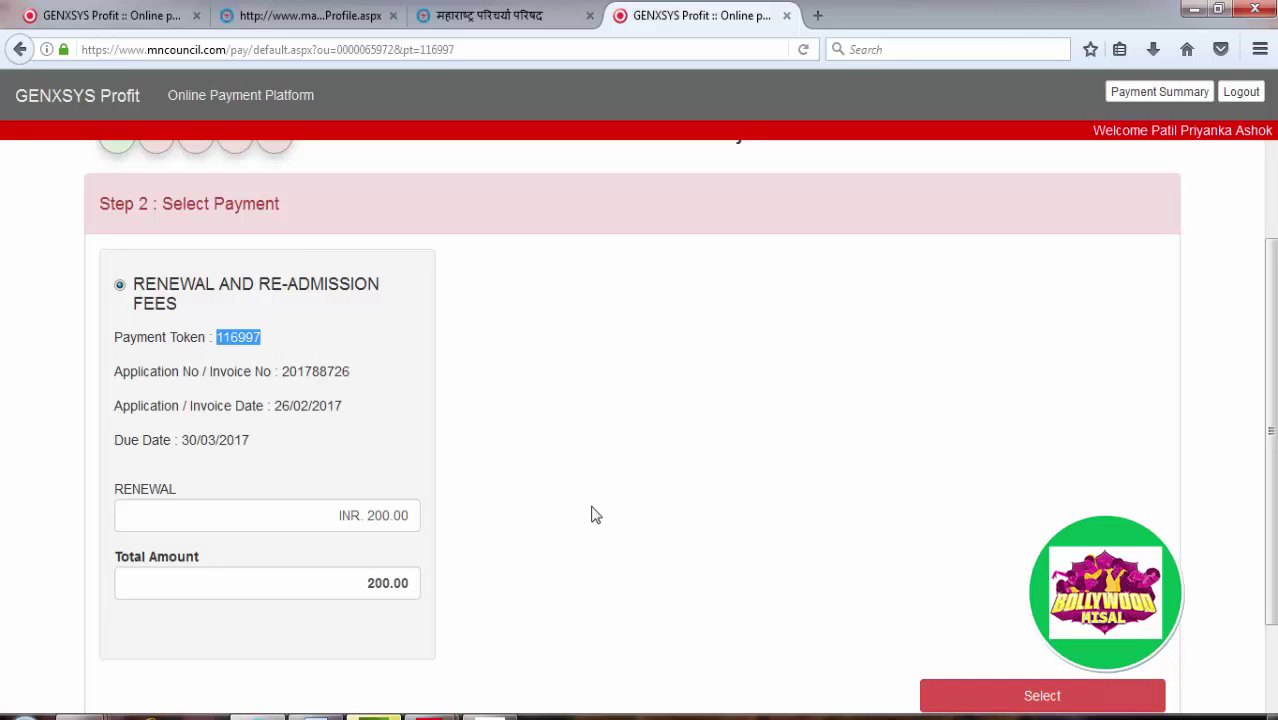
click(1043, 700)
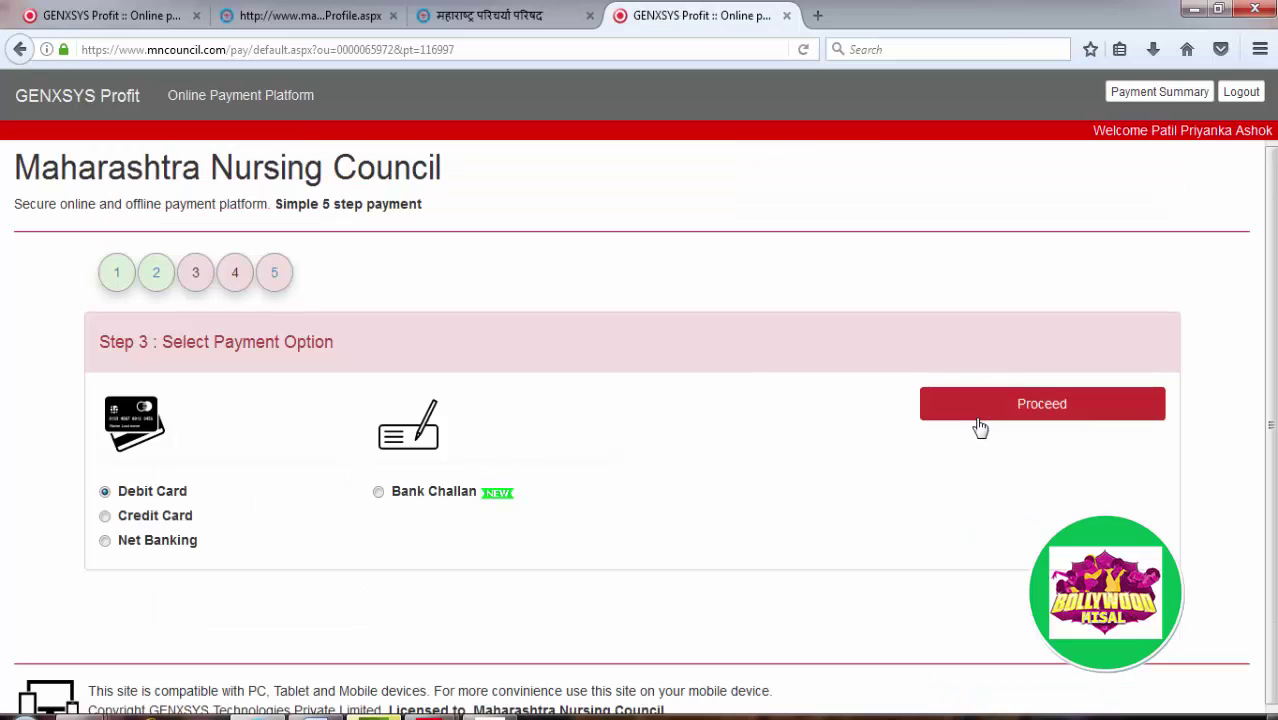
Step: Keep Debit Card as the payment option and confirm paying Rs. 200.00
click(979, 426)
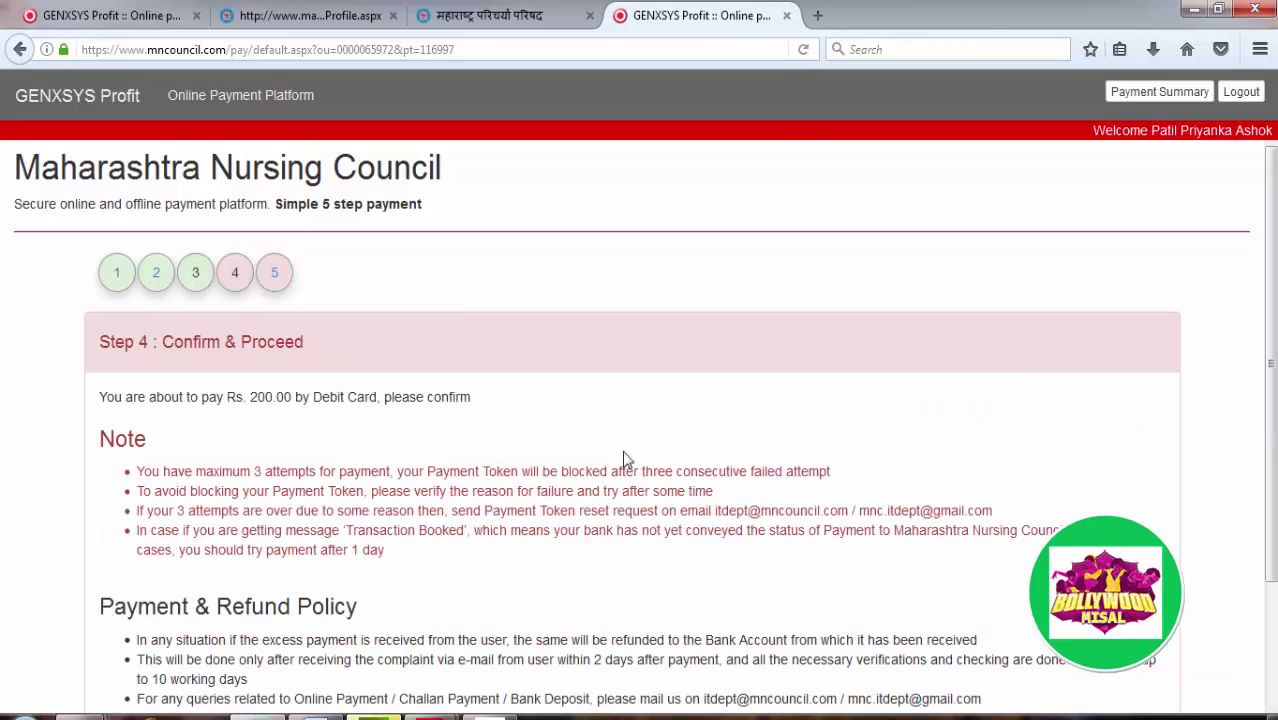
scroll(622, 450, down, 3)
click(1005, 553)
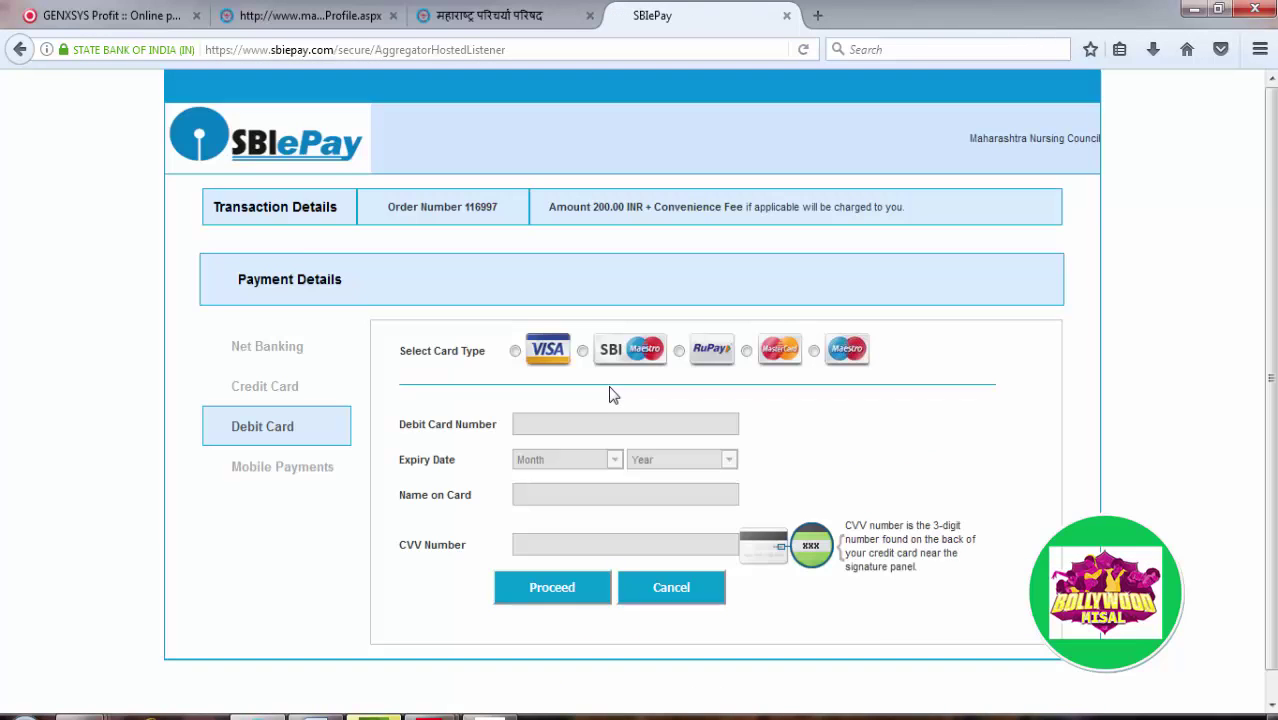
Step: Enter VISA debit card details with expiry month and year, and submit the 200.00 INR payment
click(514, 350)
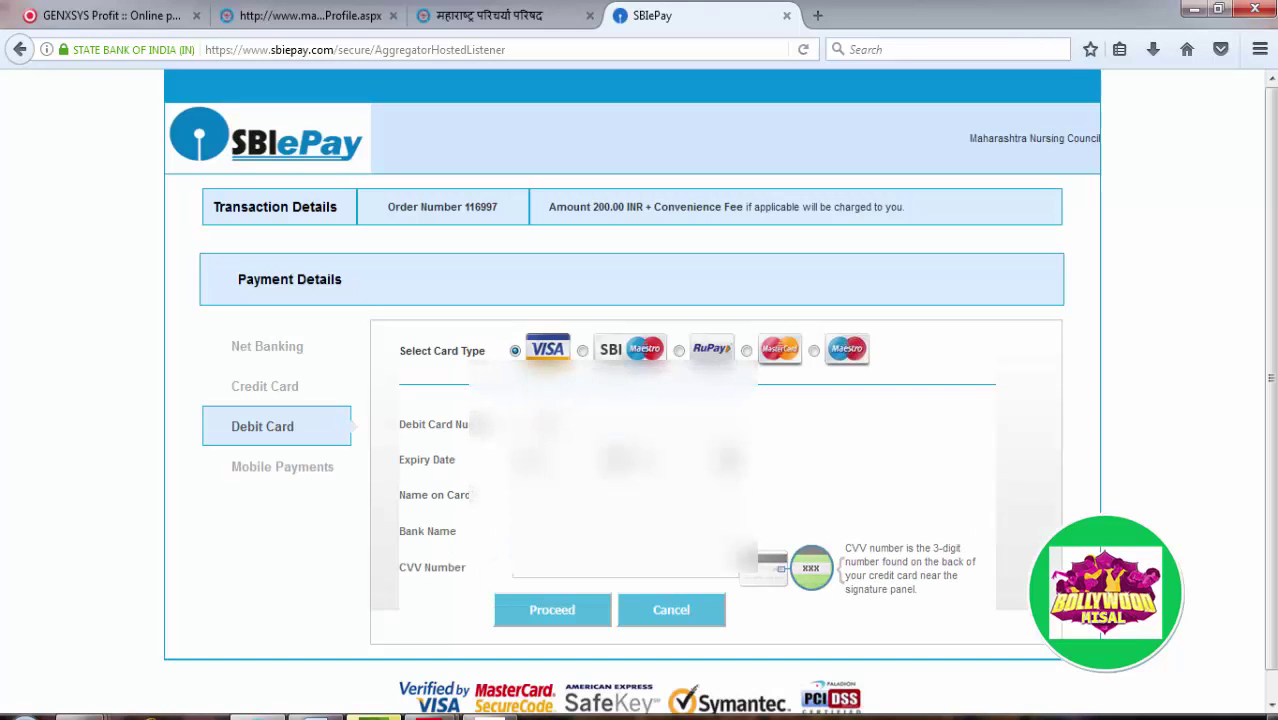
click(558, 466)
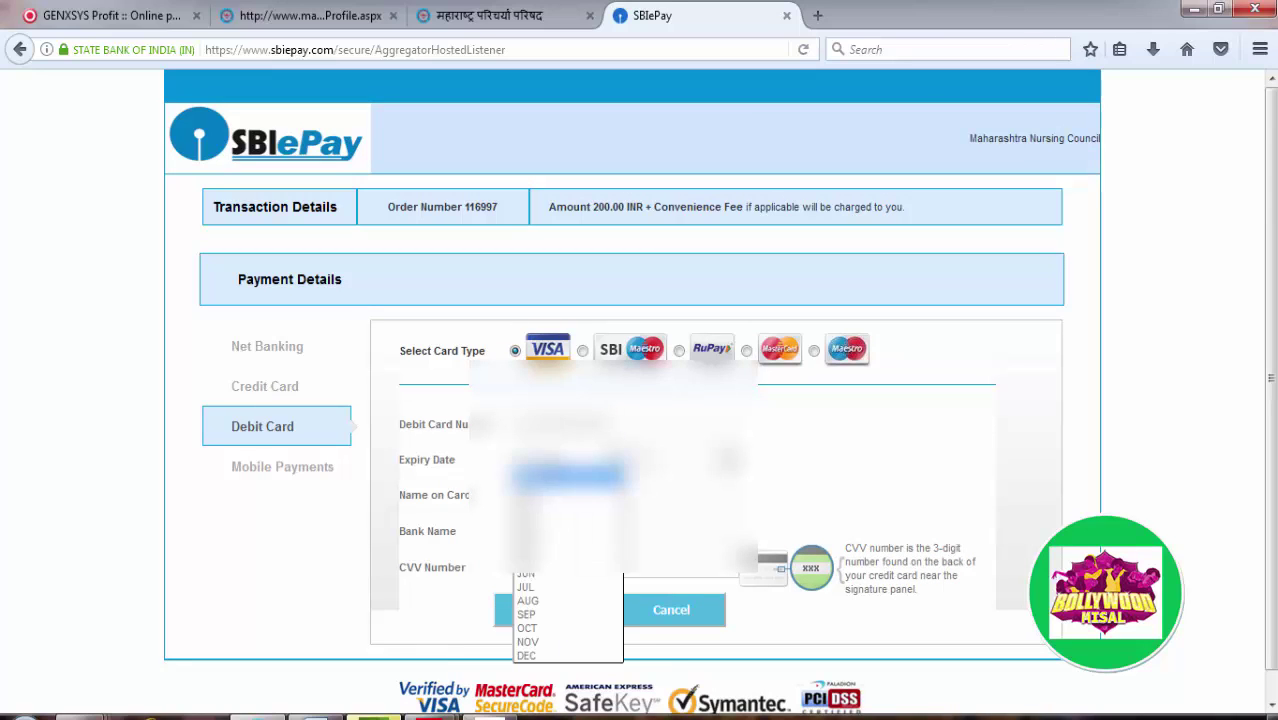
click(565, 530)
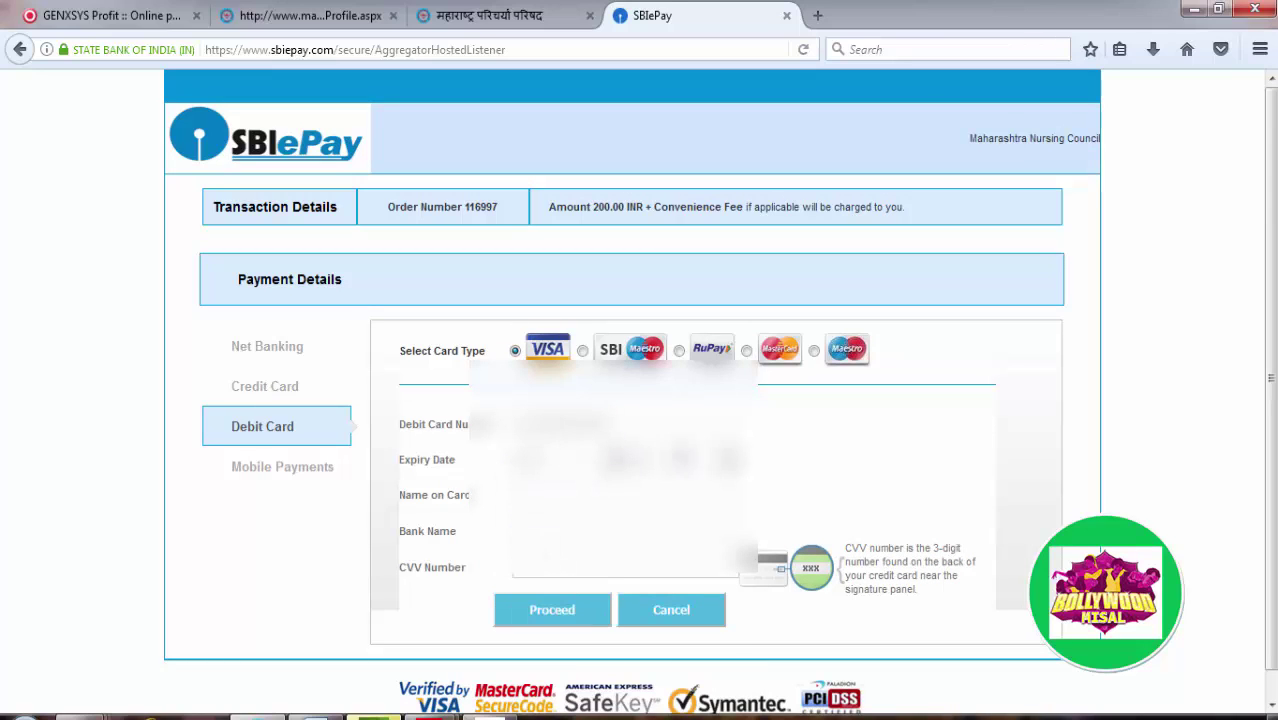
click(677, 462)
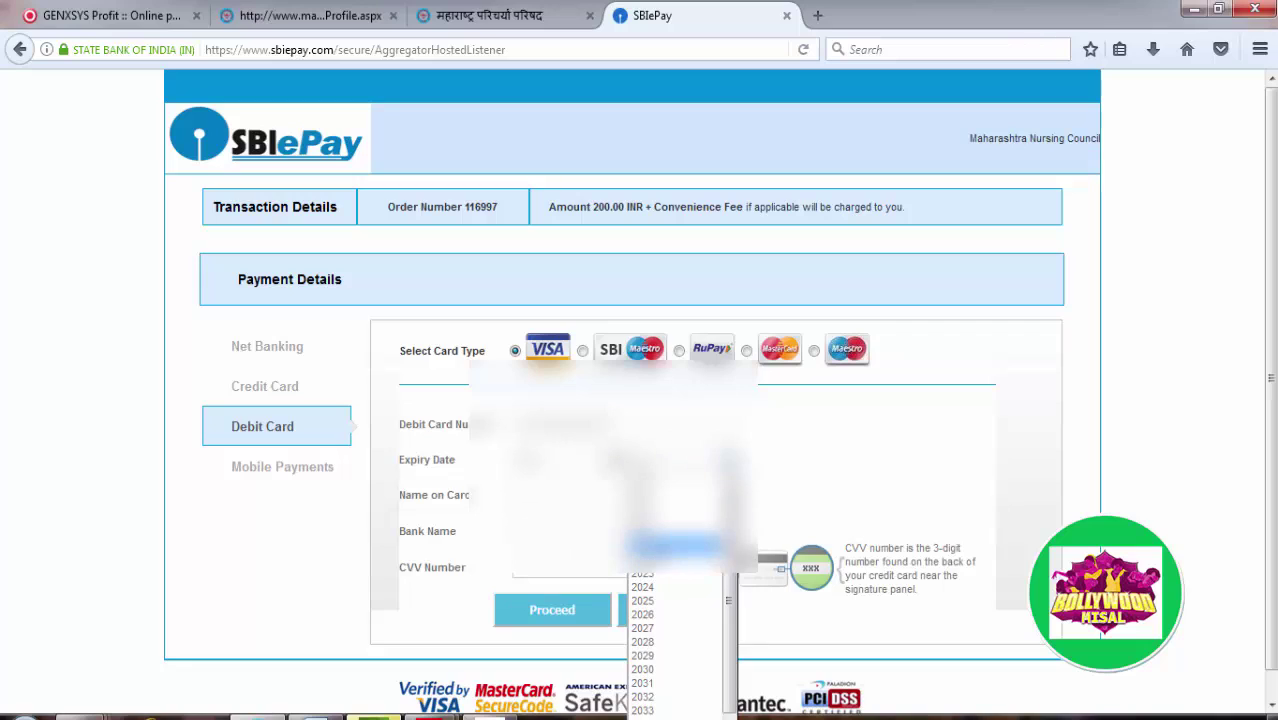
click(664, 540)
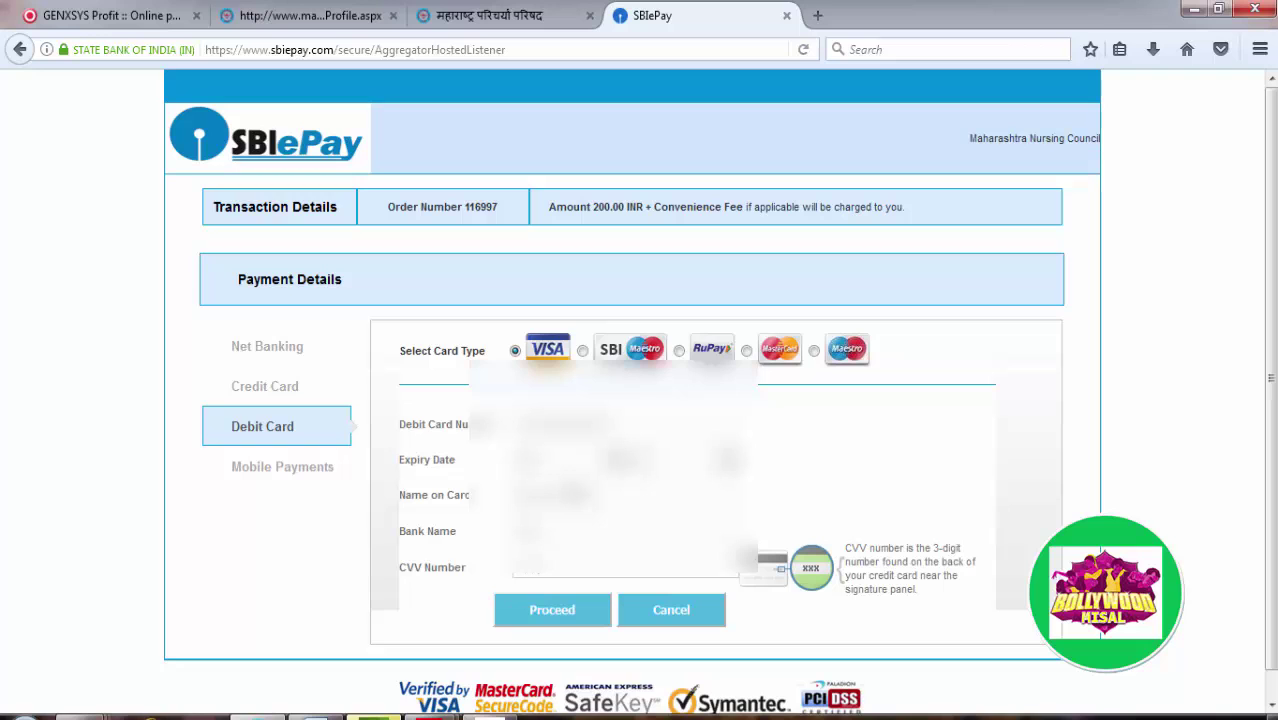
click(555, 606)
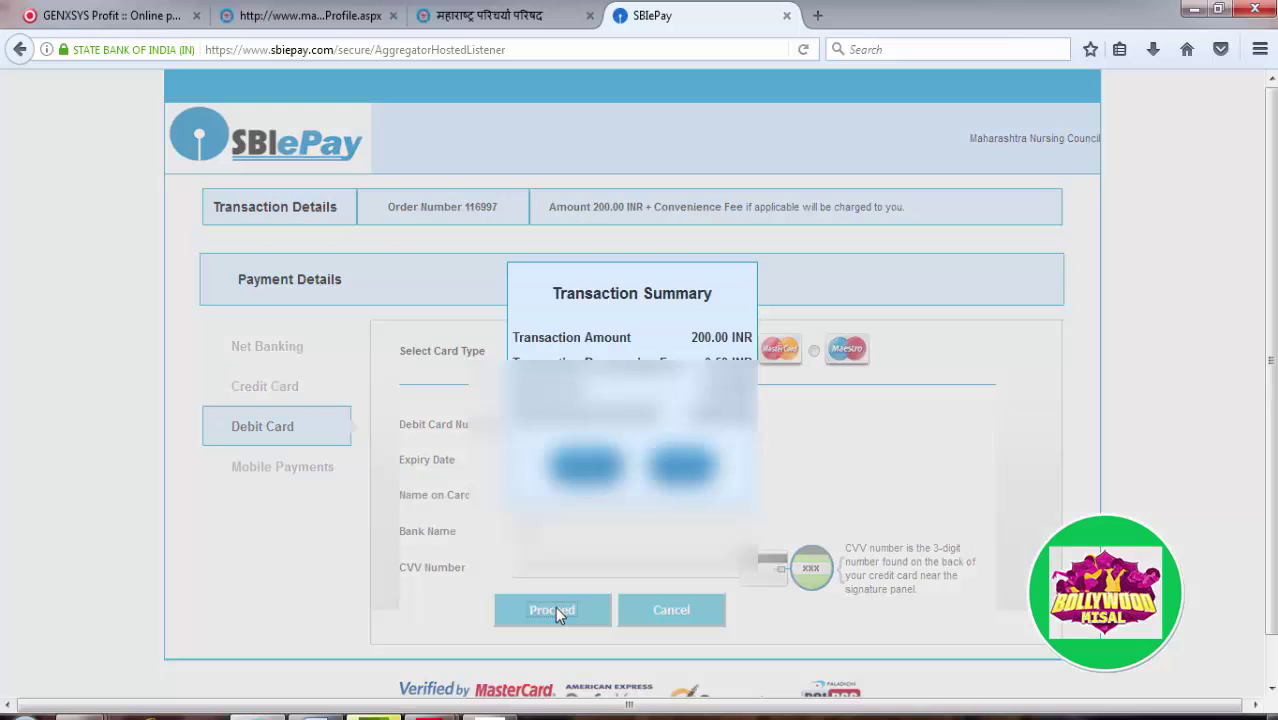
click(585, 465)
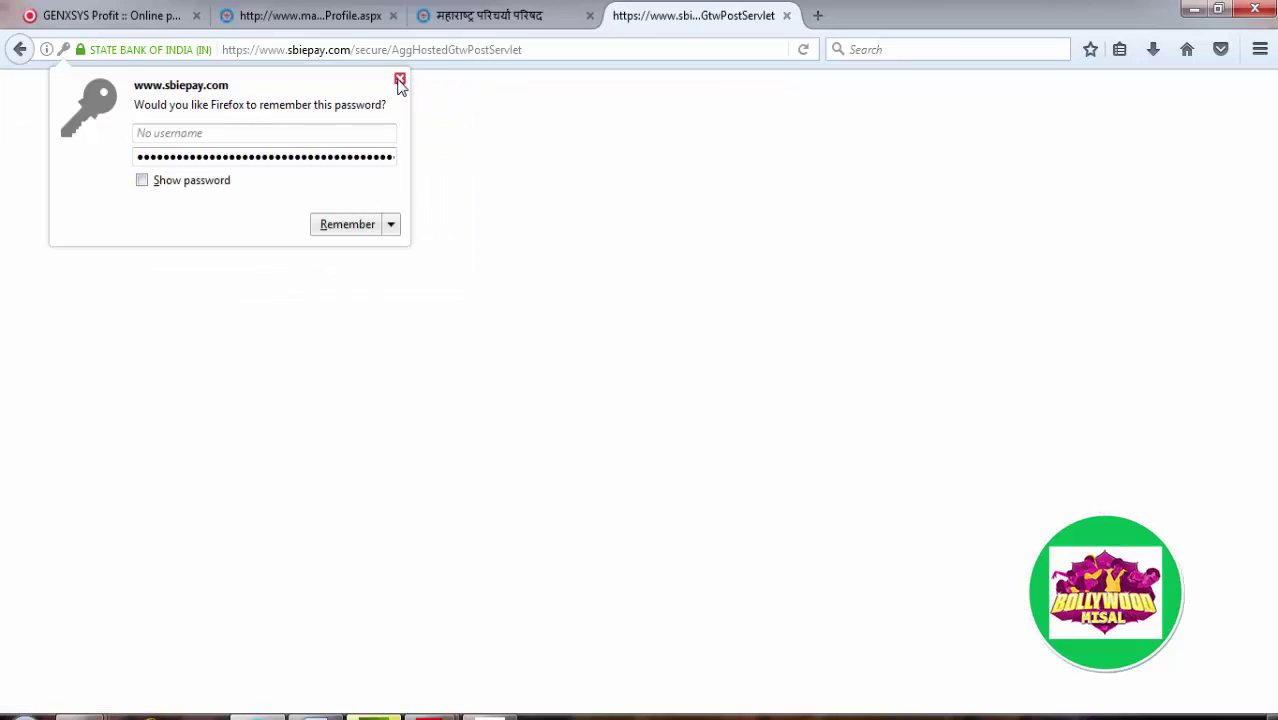
Step: Submit the one-time password on the Verified by Visa page, dismissing Firefox's save-login prompts
click(400, 79)
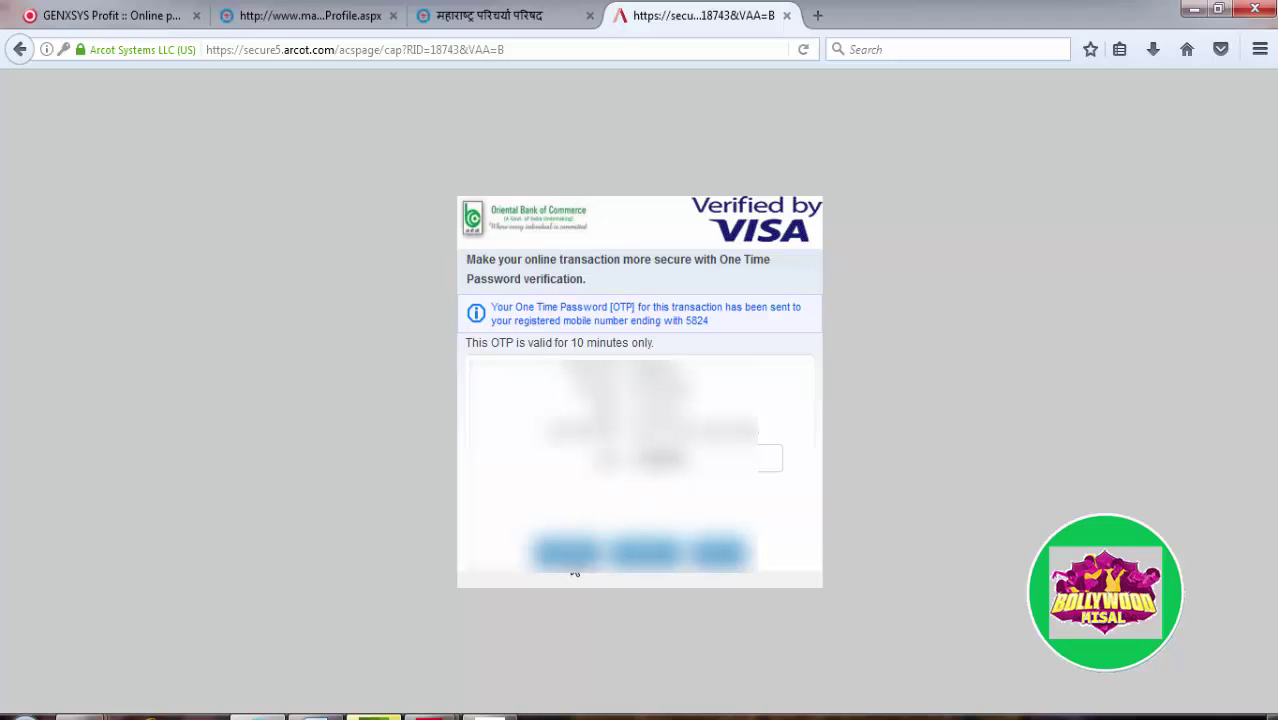
click(566, 553)
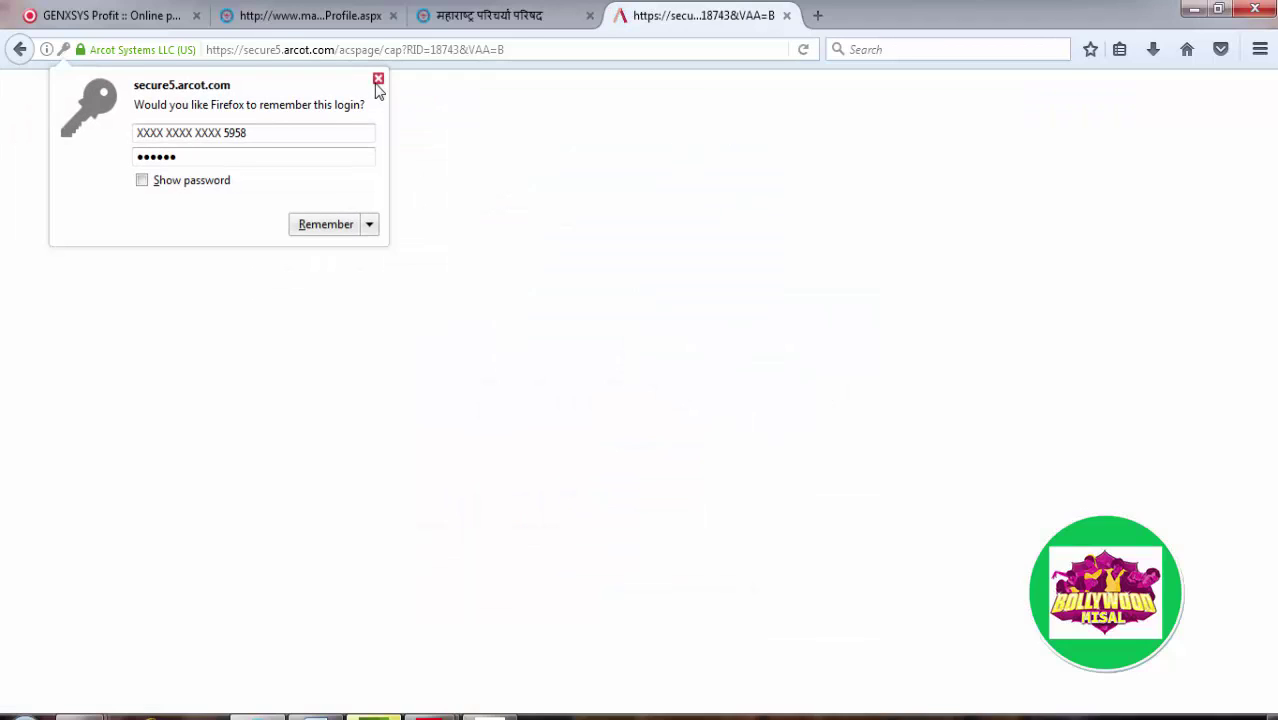
click(377, 82)
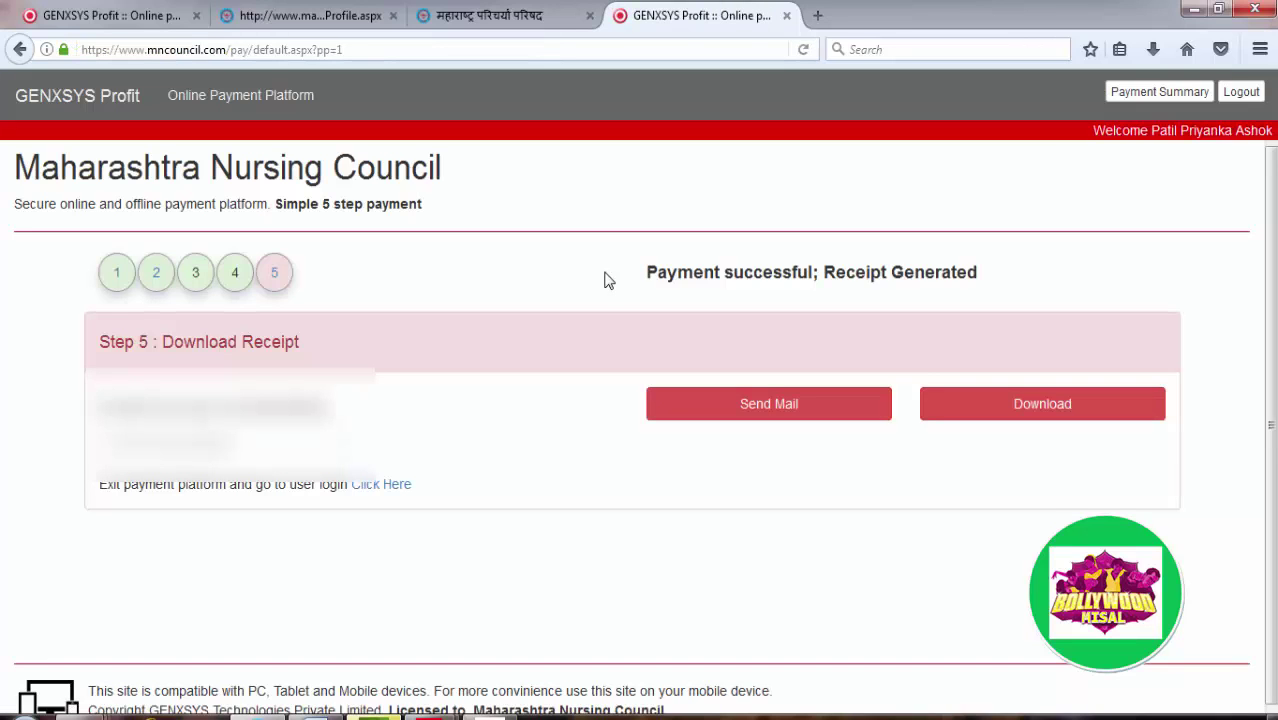
Step: E-mail the payment receipt, then download Receipt(2).pdf and open it in Adobe Reader
click(704, 408)
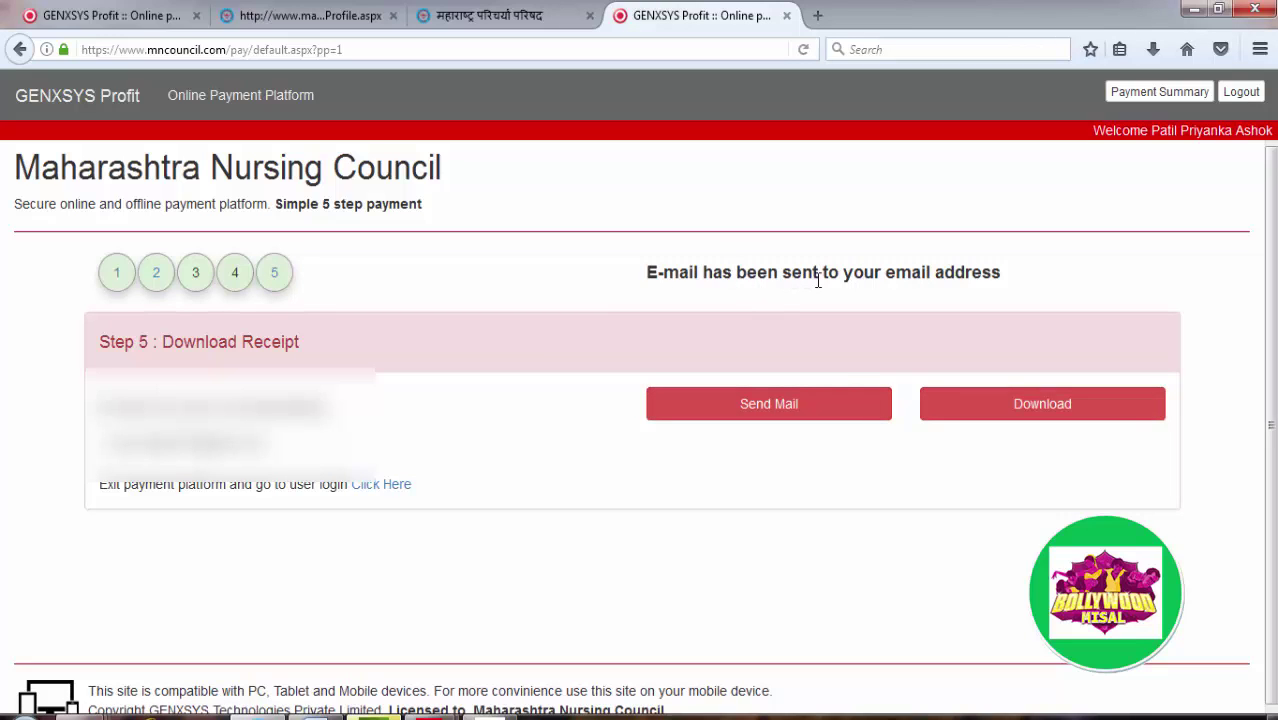
scroll(933, 342, down, 1)
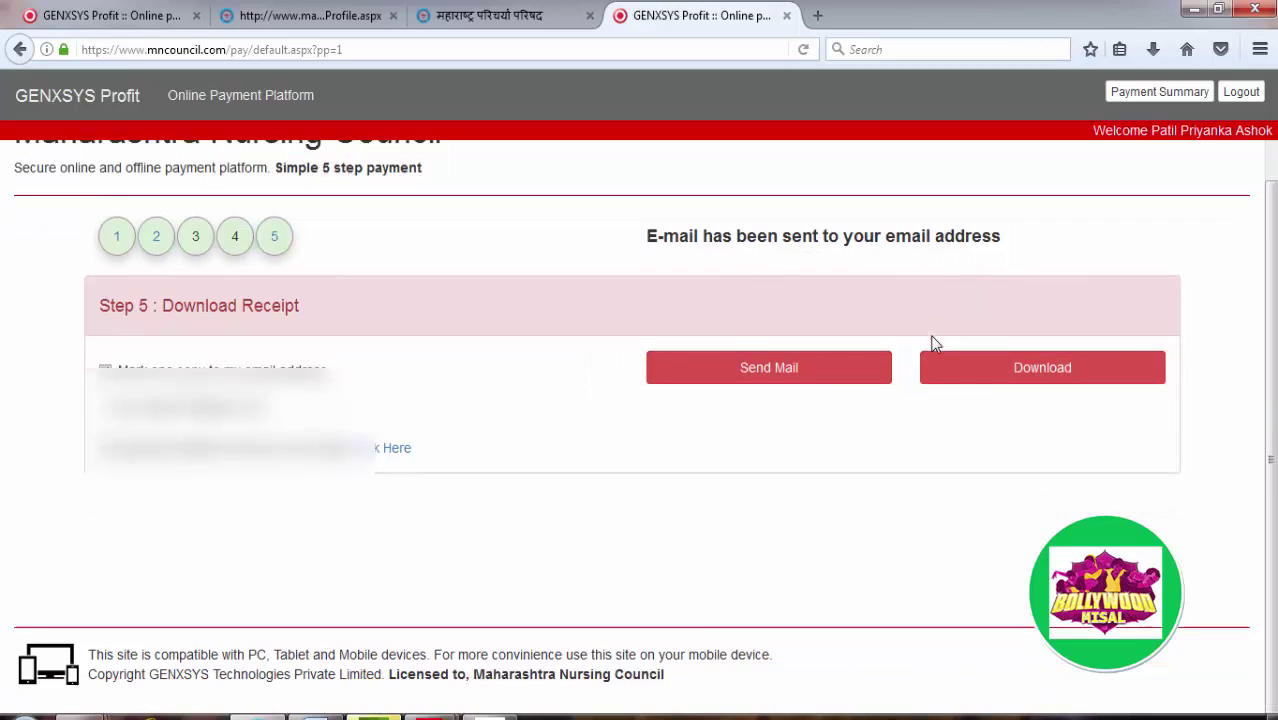
click(996, 364)
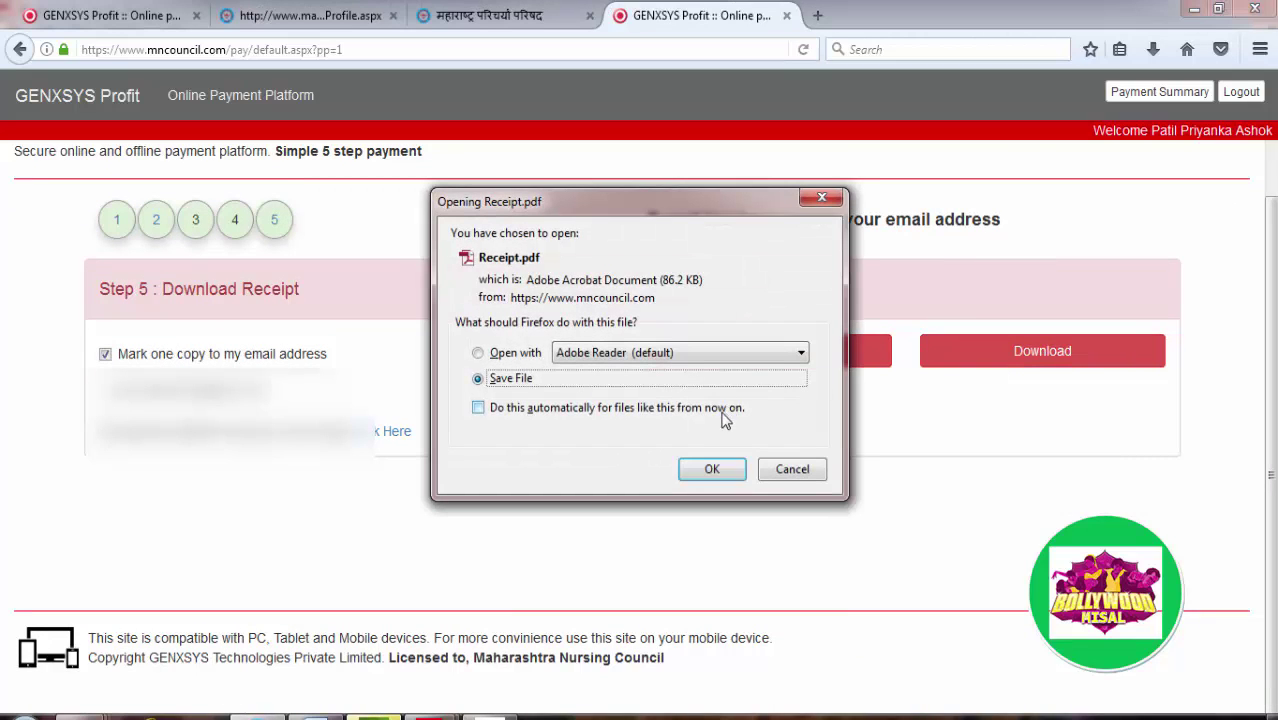
click(724, 474)
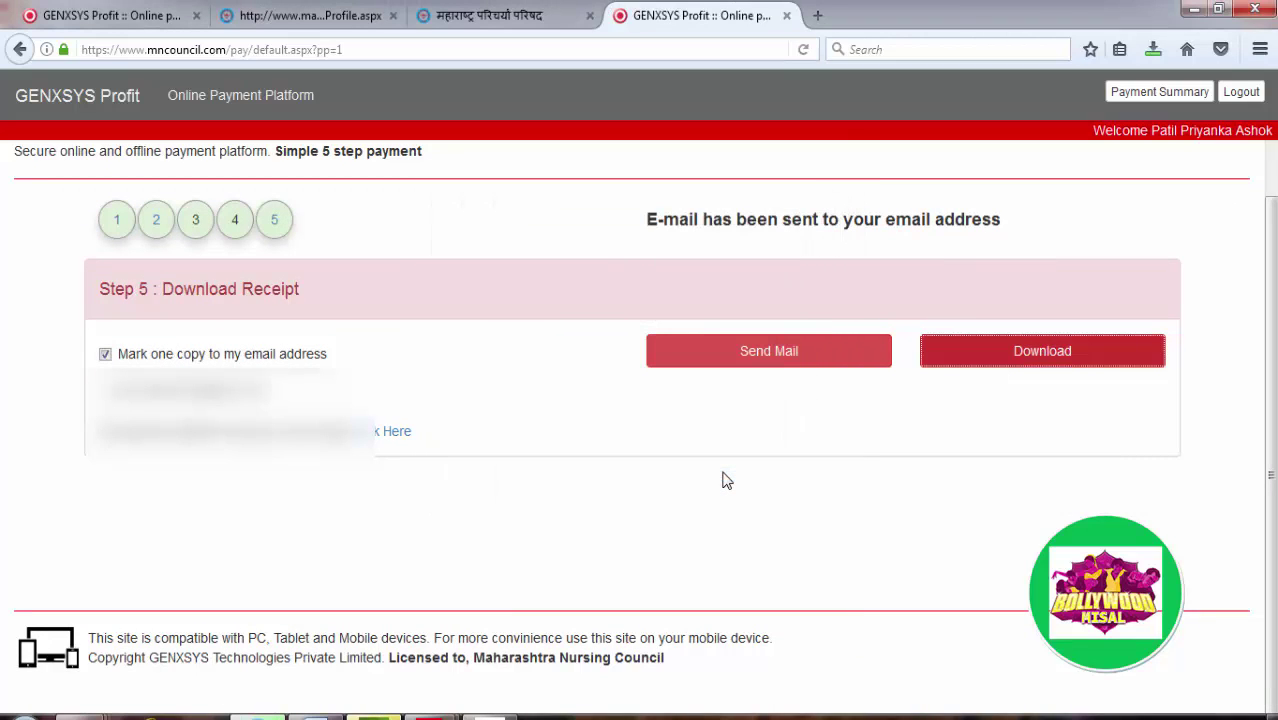
click(1151, 53)
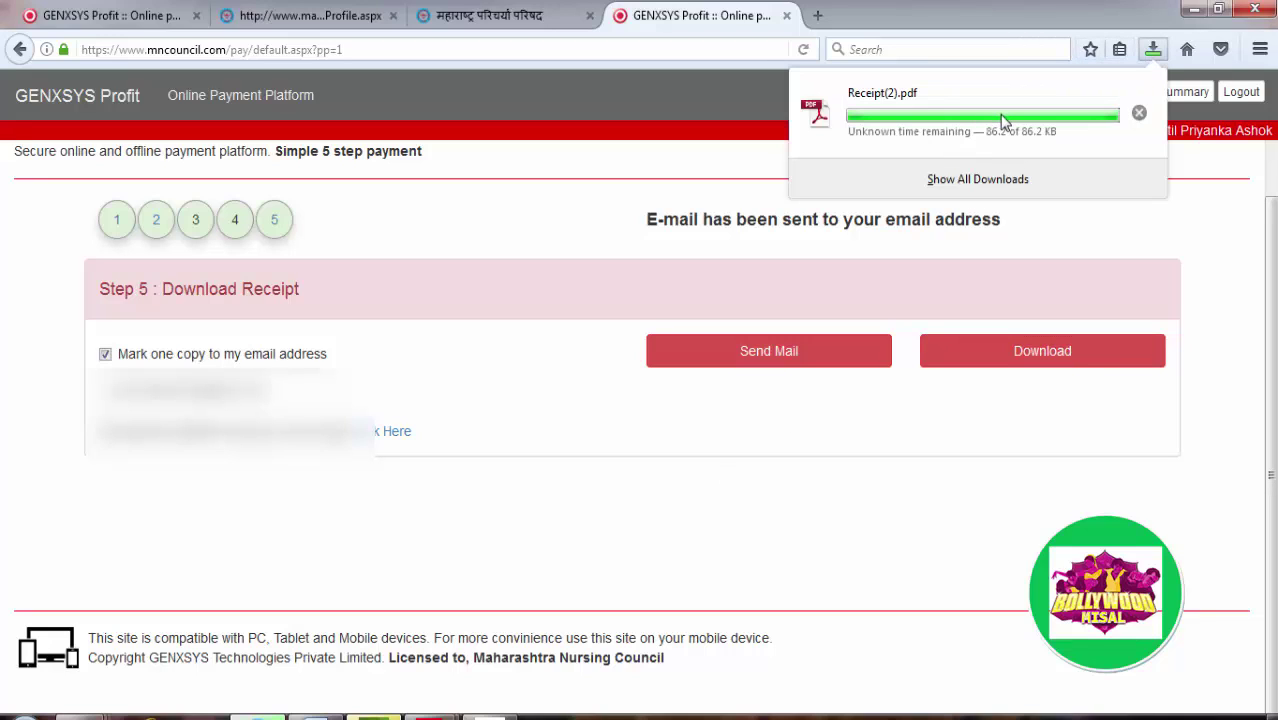
click(922, 128)
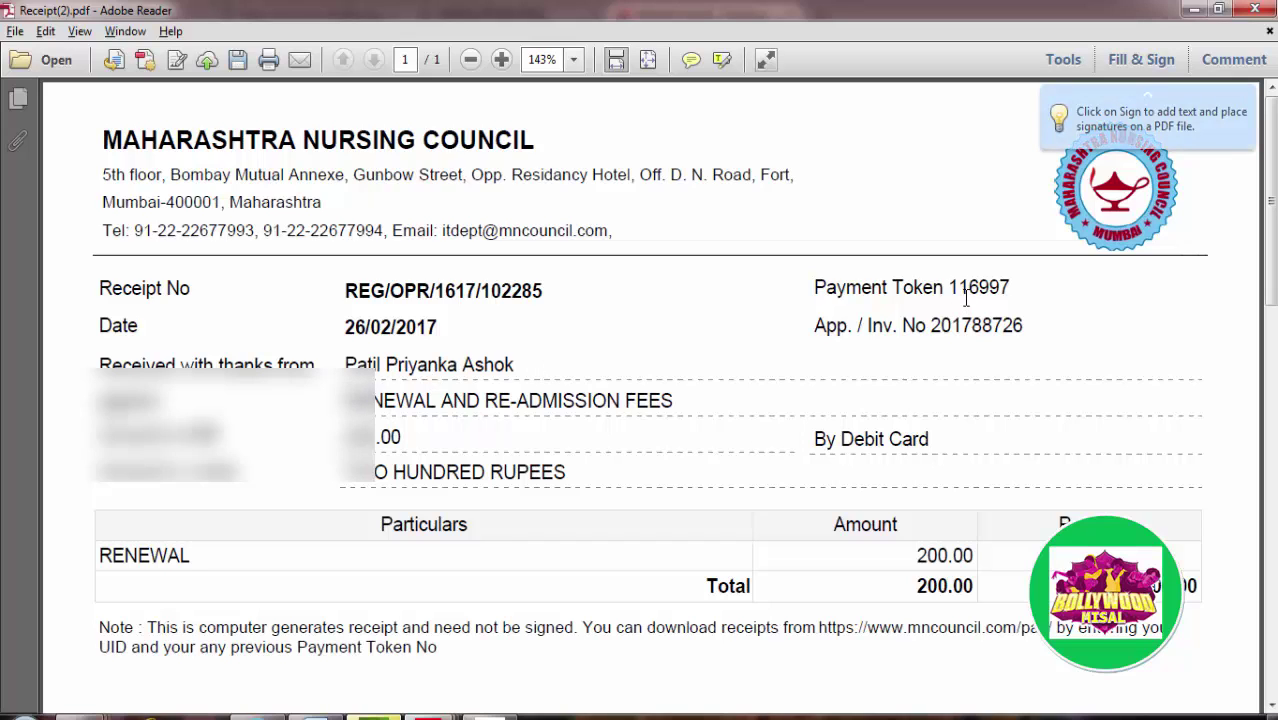
Step: Close Receipt(2).pdf without saving changes and minimise Adobe Reader
drag(951, 290, 1030, 290)
click(1032, 298)
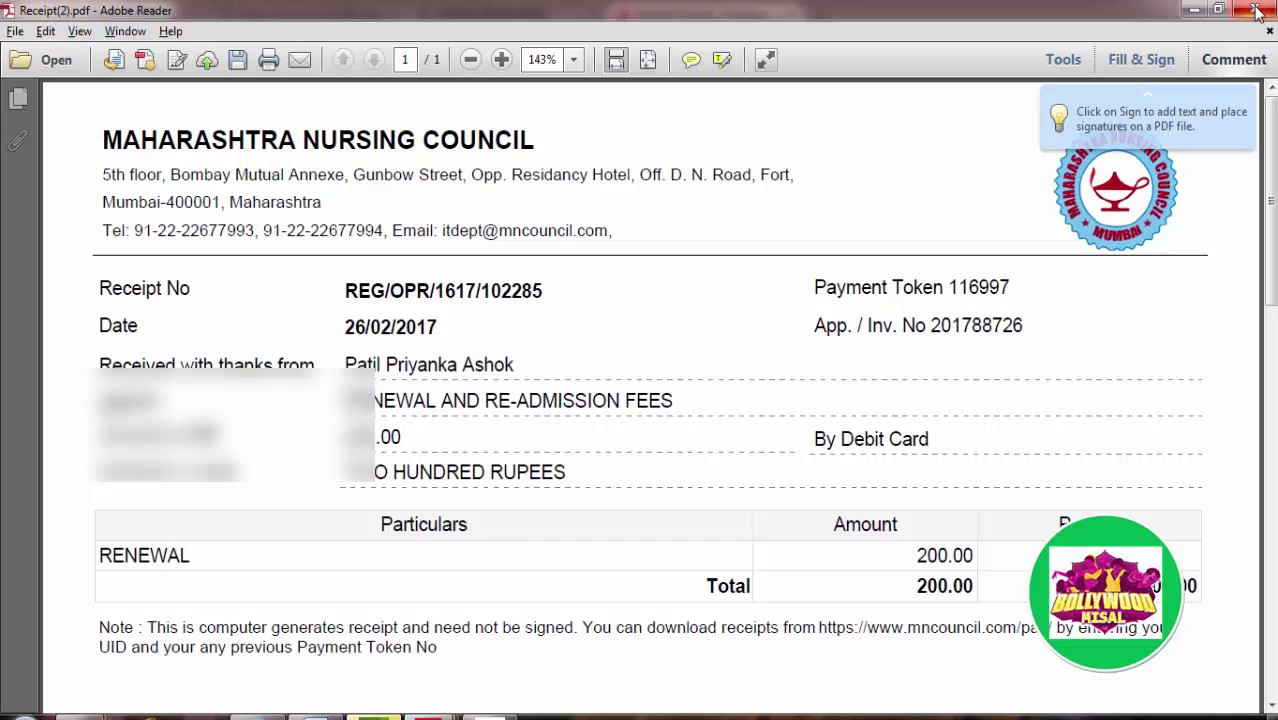
click(1257, 10)
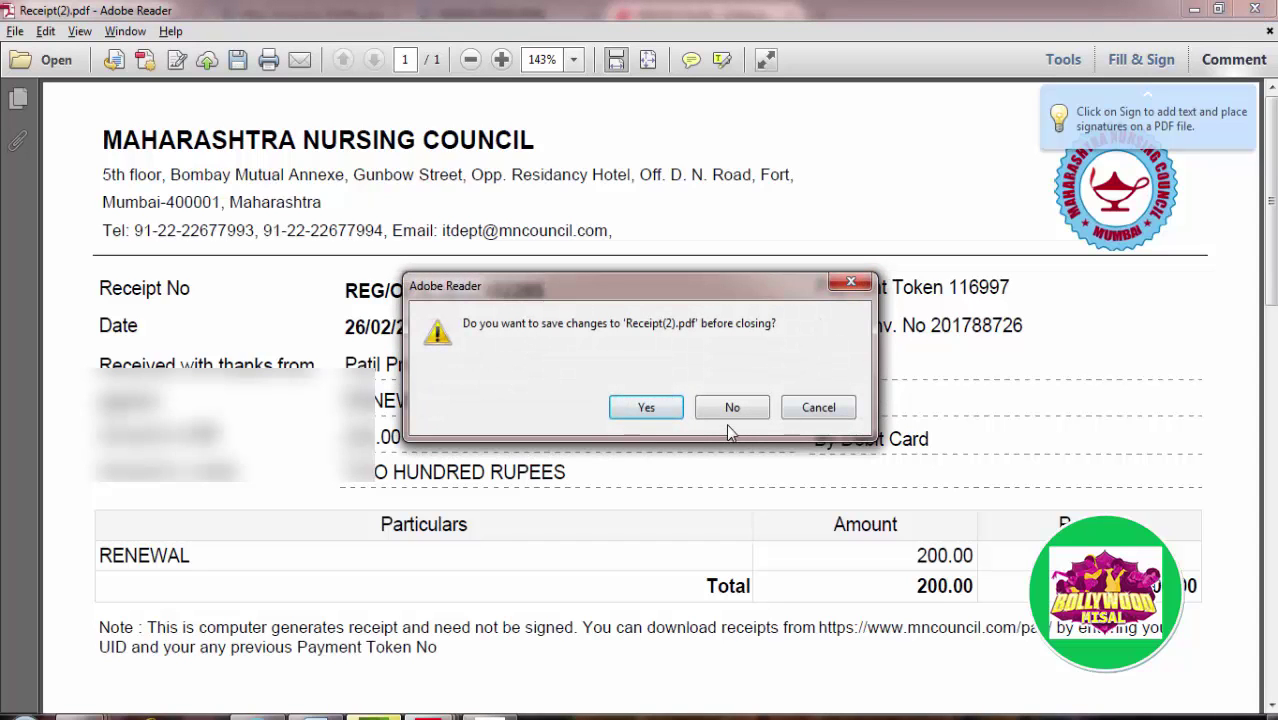
click(731, 407)
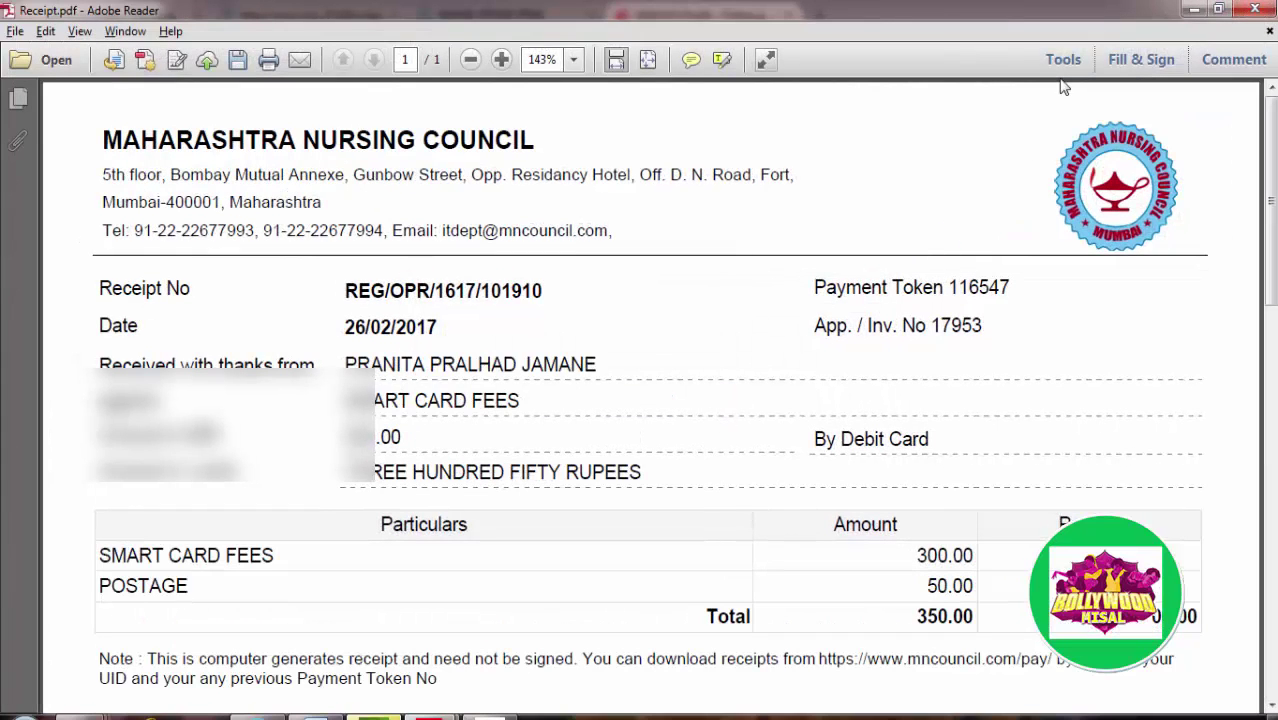
click(1196, 10)
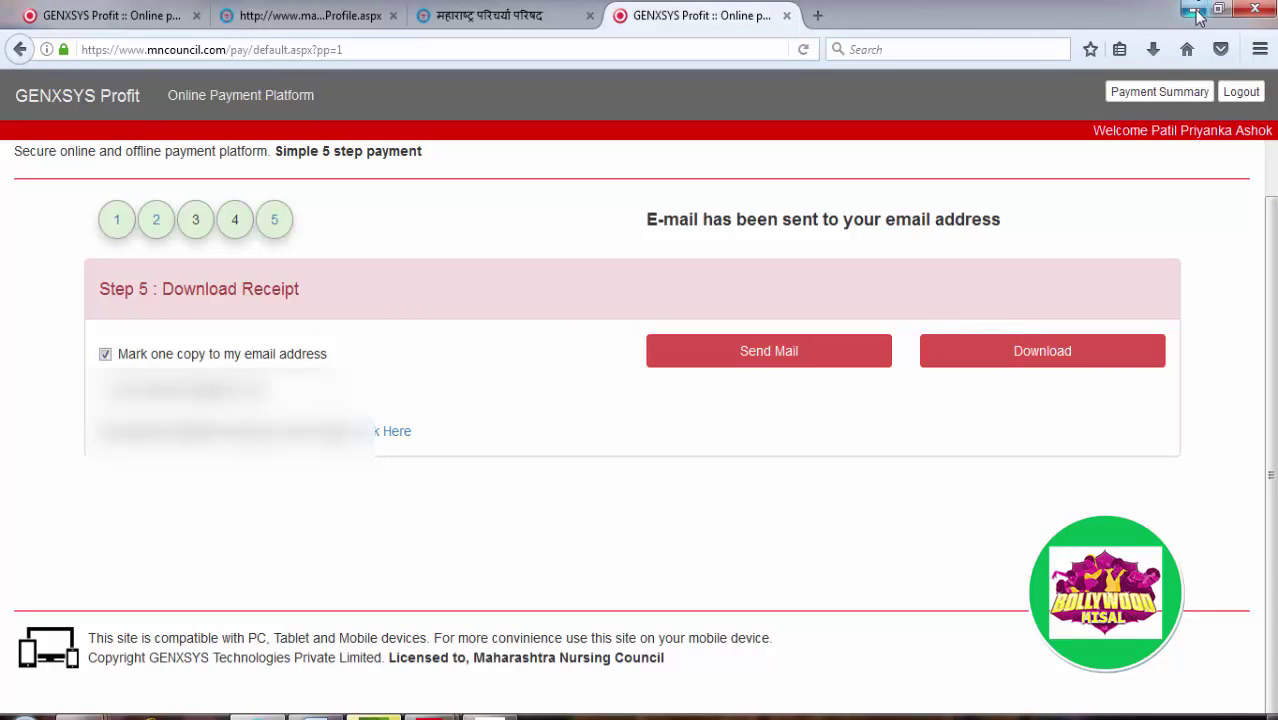
Step: On the Payment Summary page, download the 350.00 Smart Card Fees receipt
click(1159, 92)
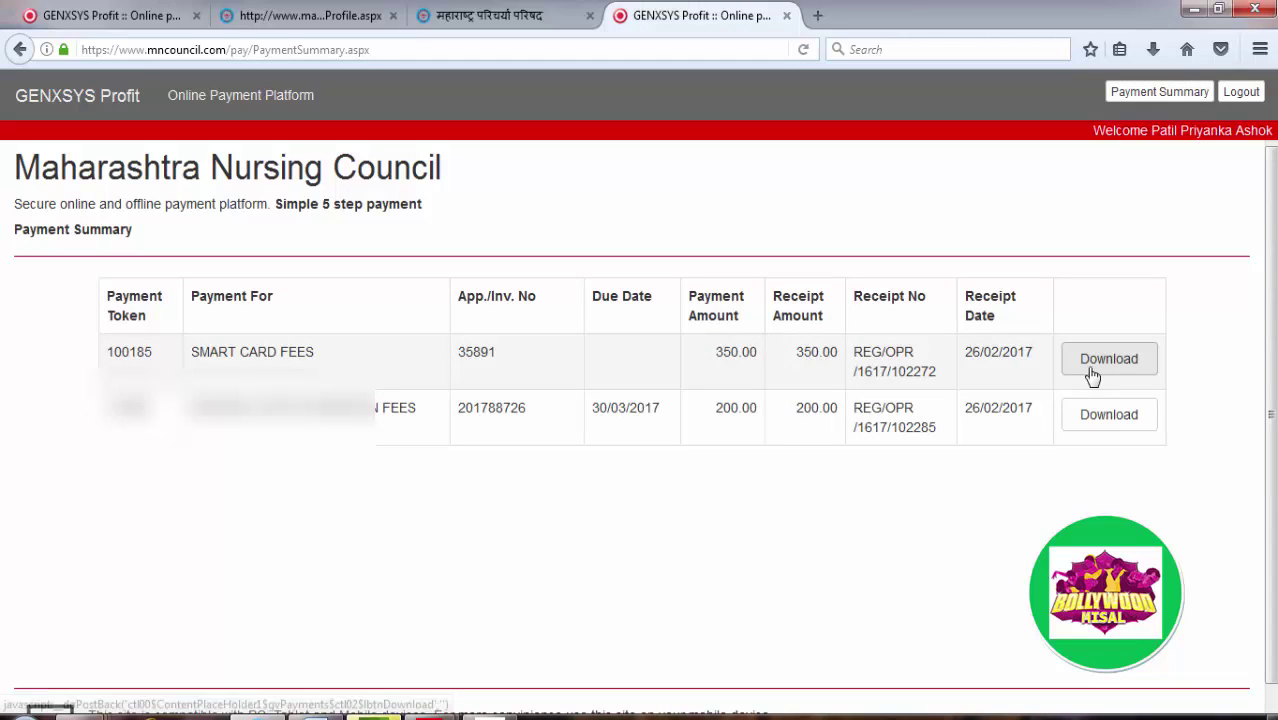
click(1116, 372)
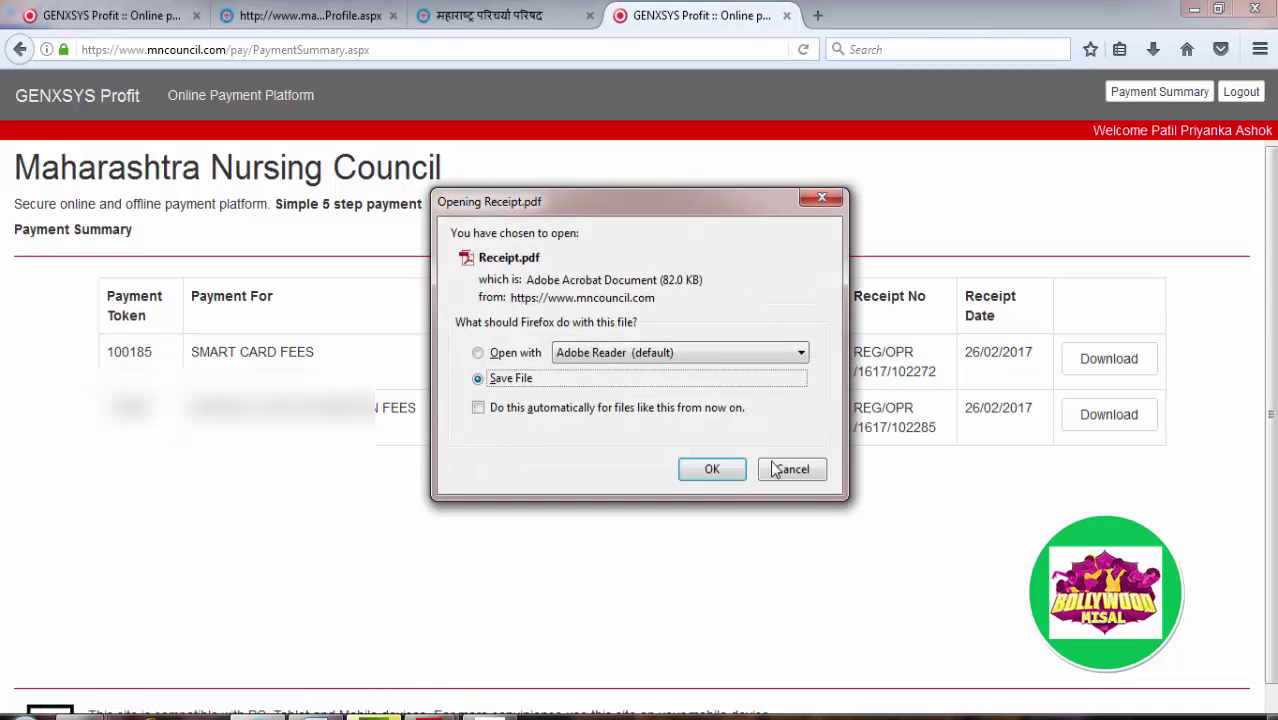
click(716, 472)
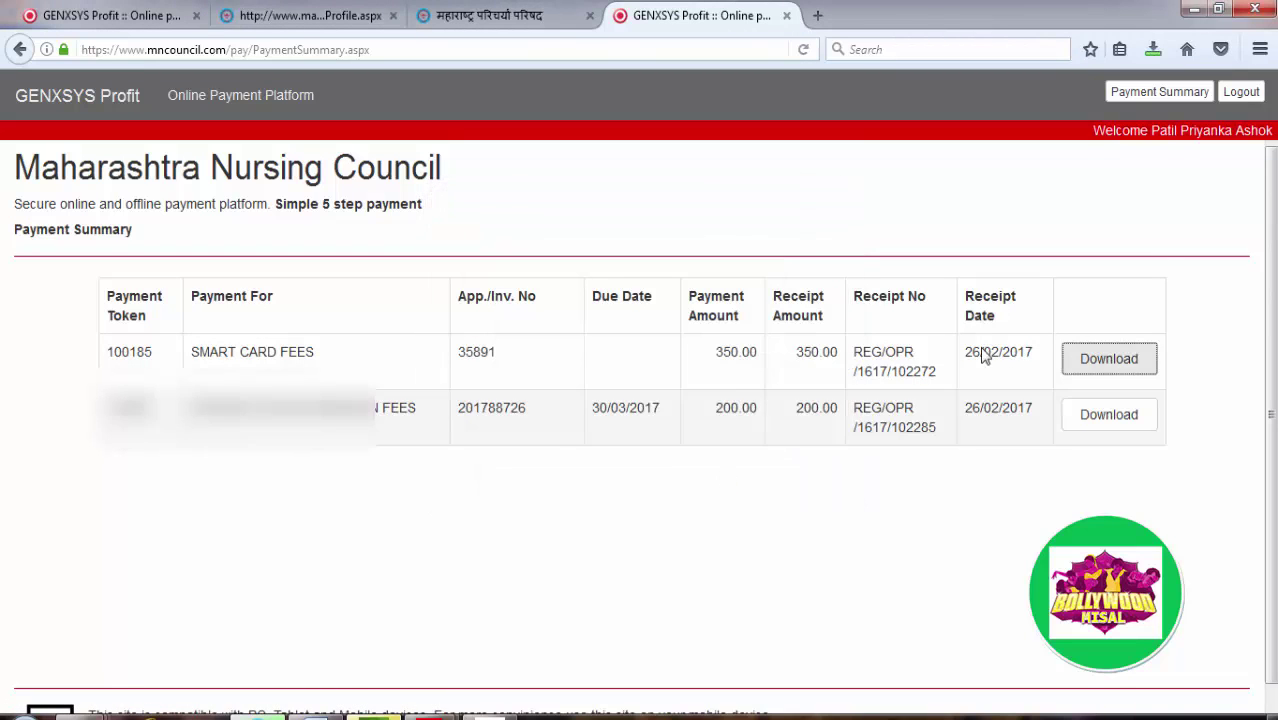
Step: Open Receipt(3).pdf from Downloads, review it, close without saving, and minimise Reader
click(1150, 56)
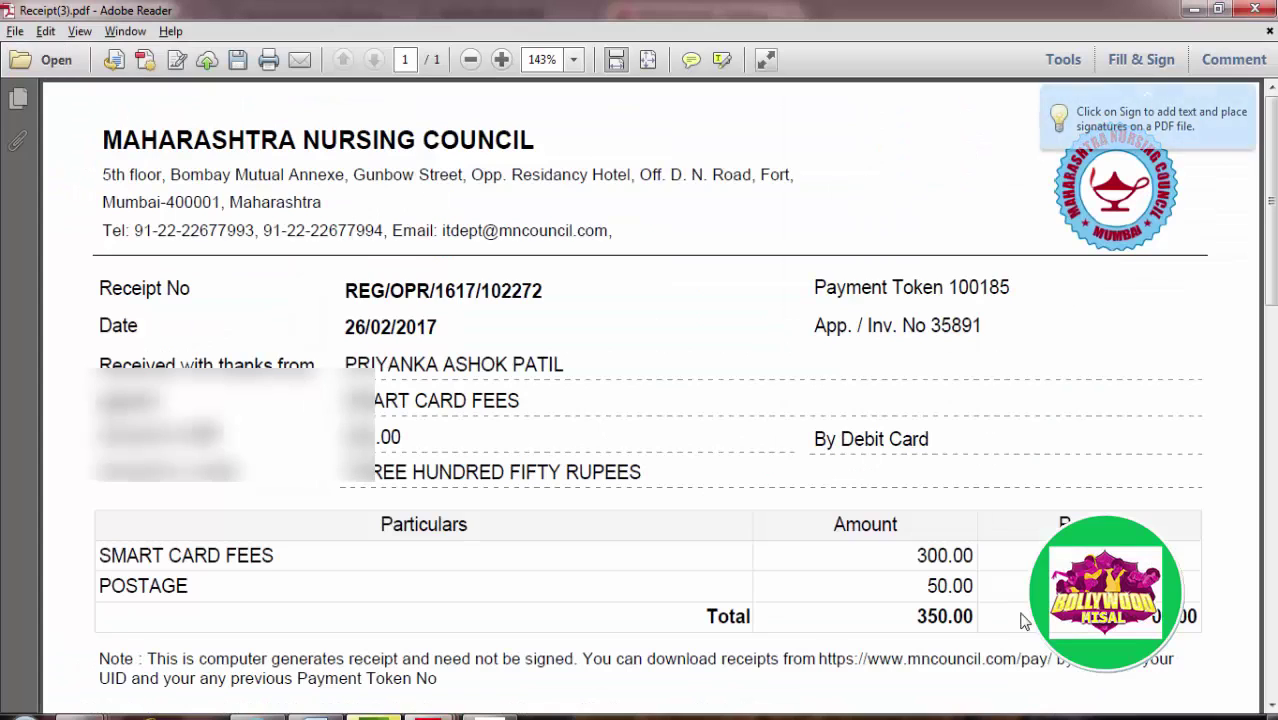
scroll(971, 597, down, 1)
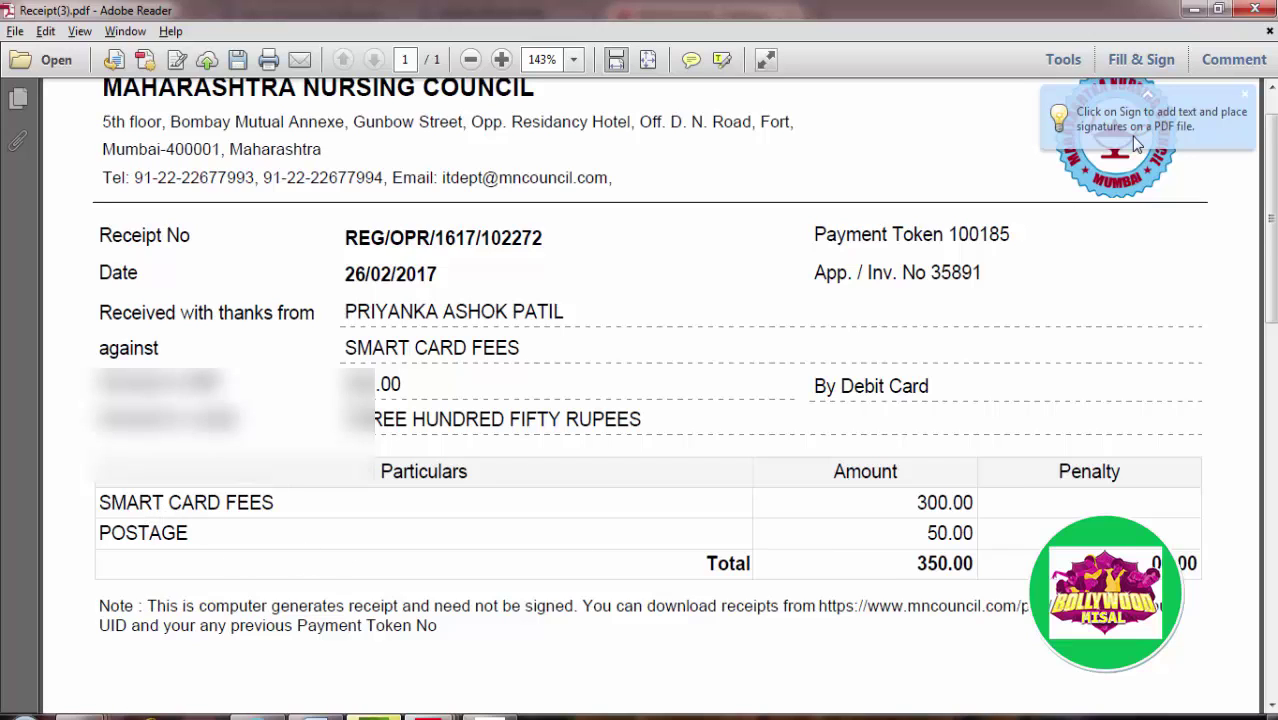
click(1266, 8)
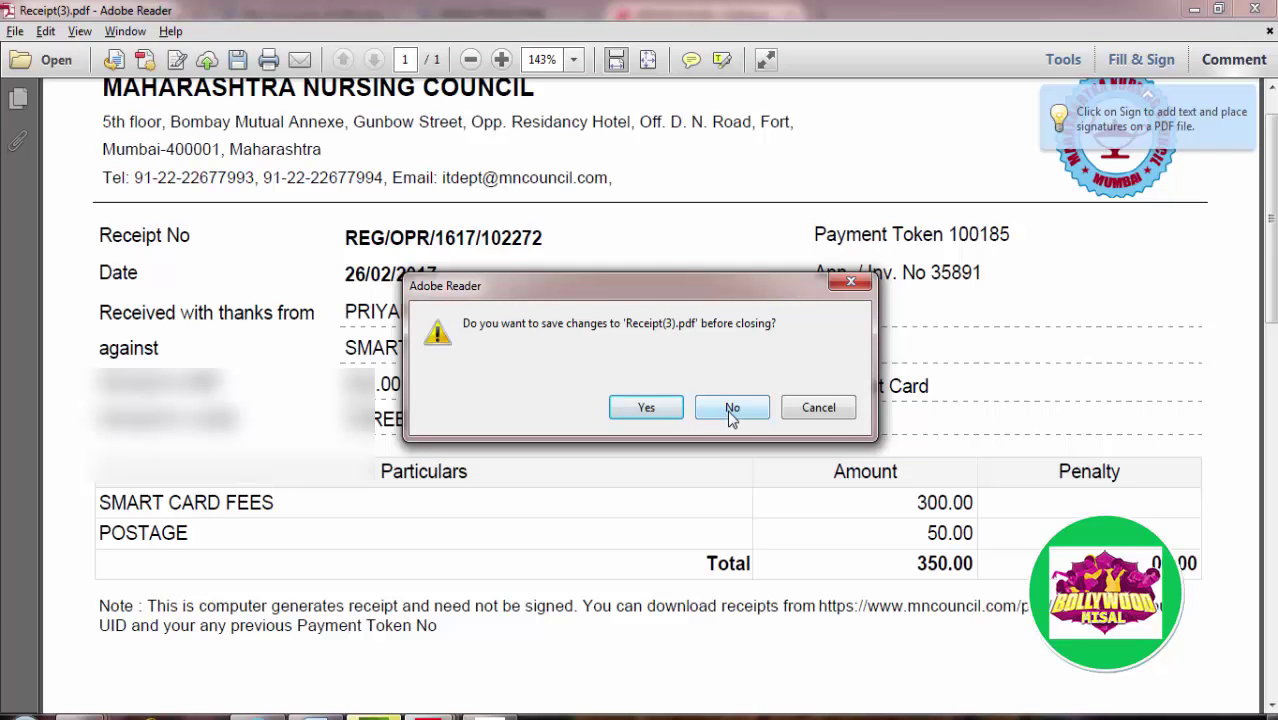
click(731, 410)
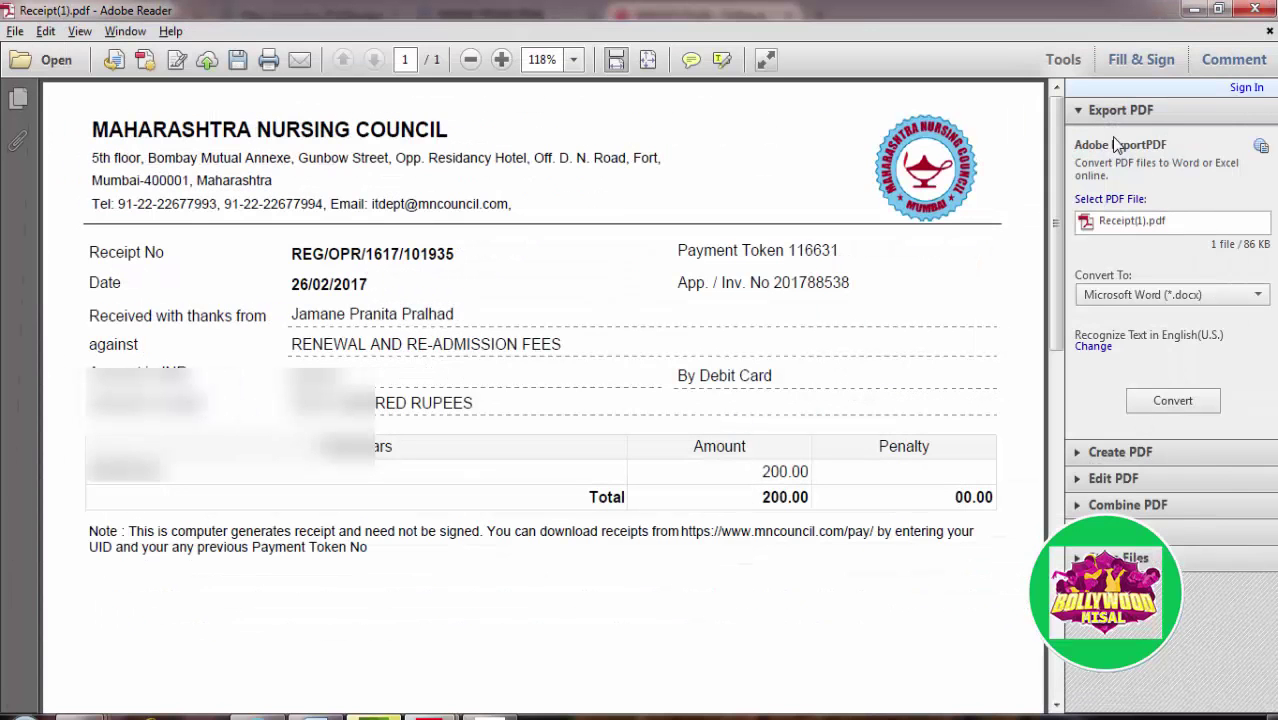
click(1193, 10)
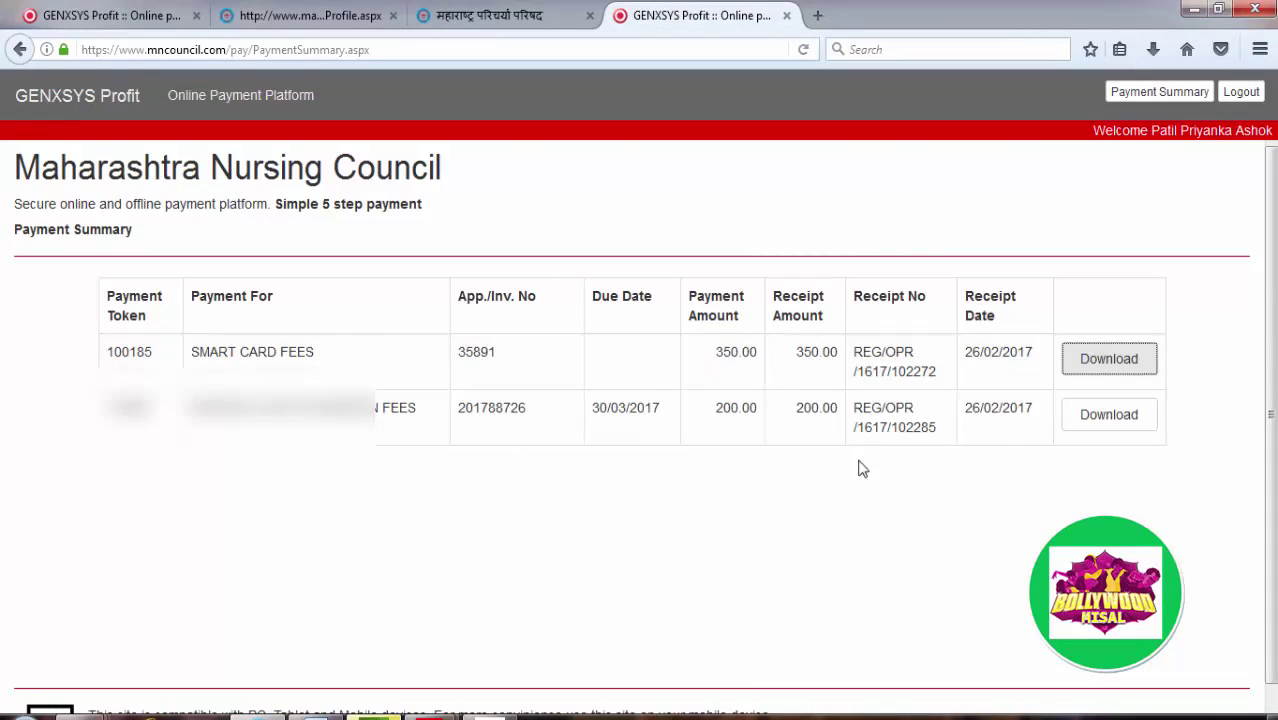
Step: Log out of the payment portal and open the Council website's Registration login page
click(1241, 93)
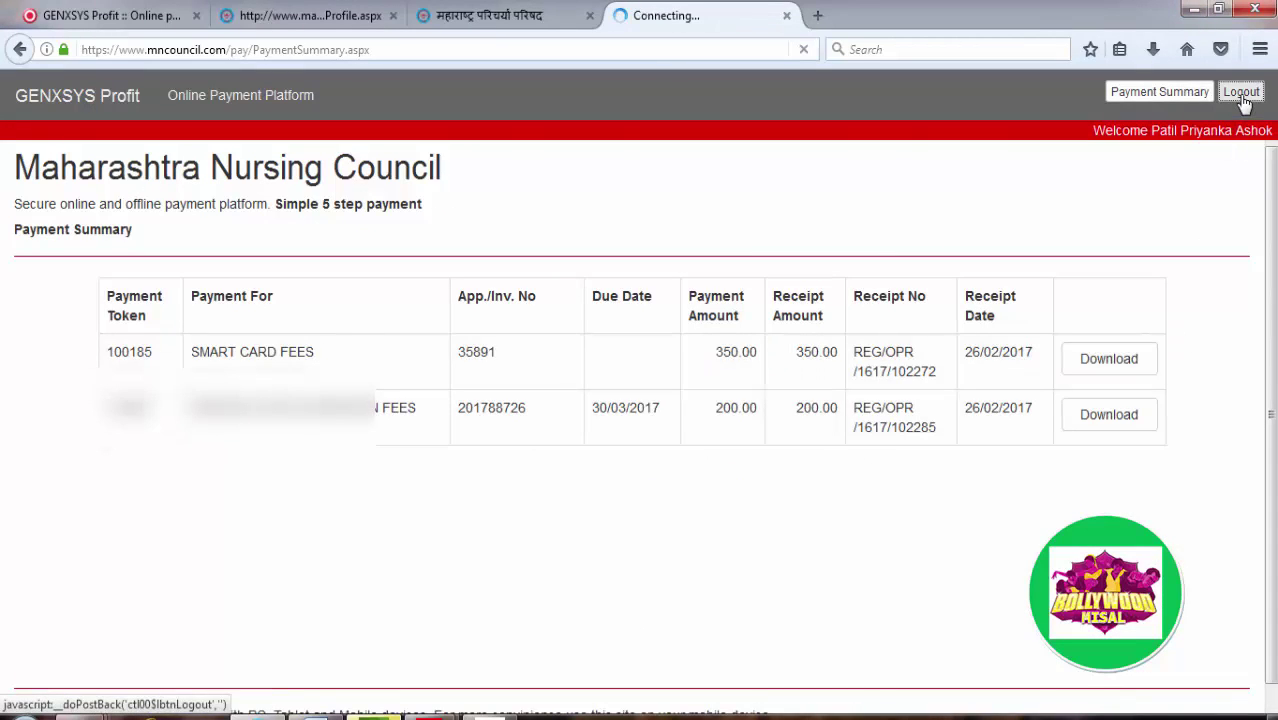
click(500, 20)
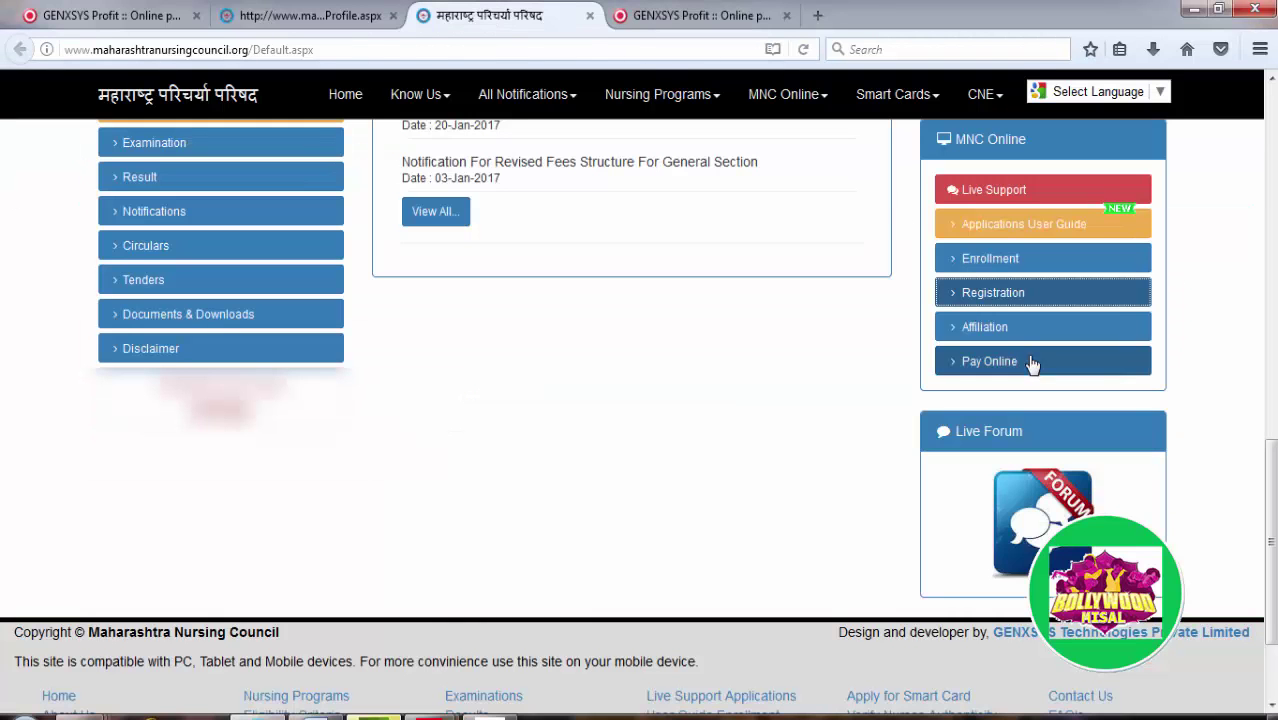
click(1013, 300)
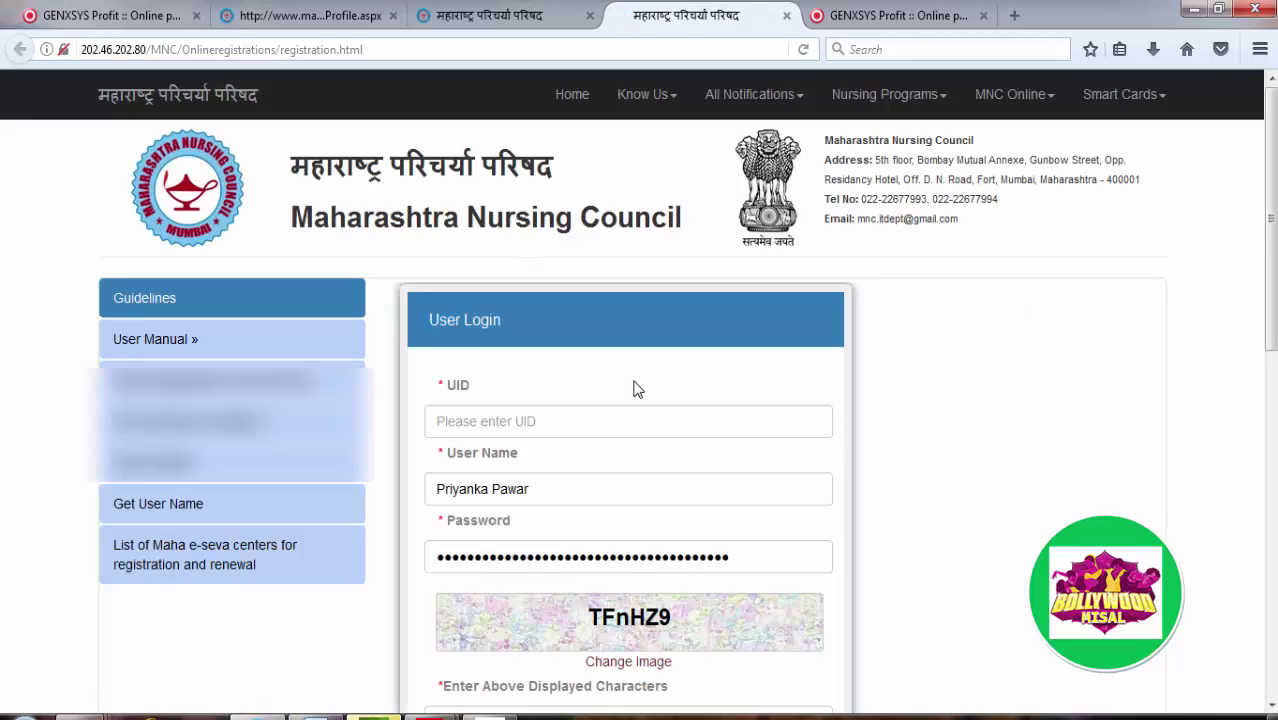
Step: Submit the registration login with the nurse's UID and the captcha characters
click(518, 424)
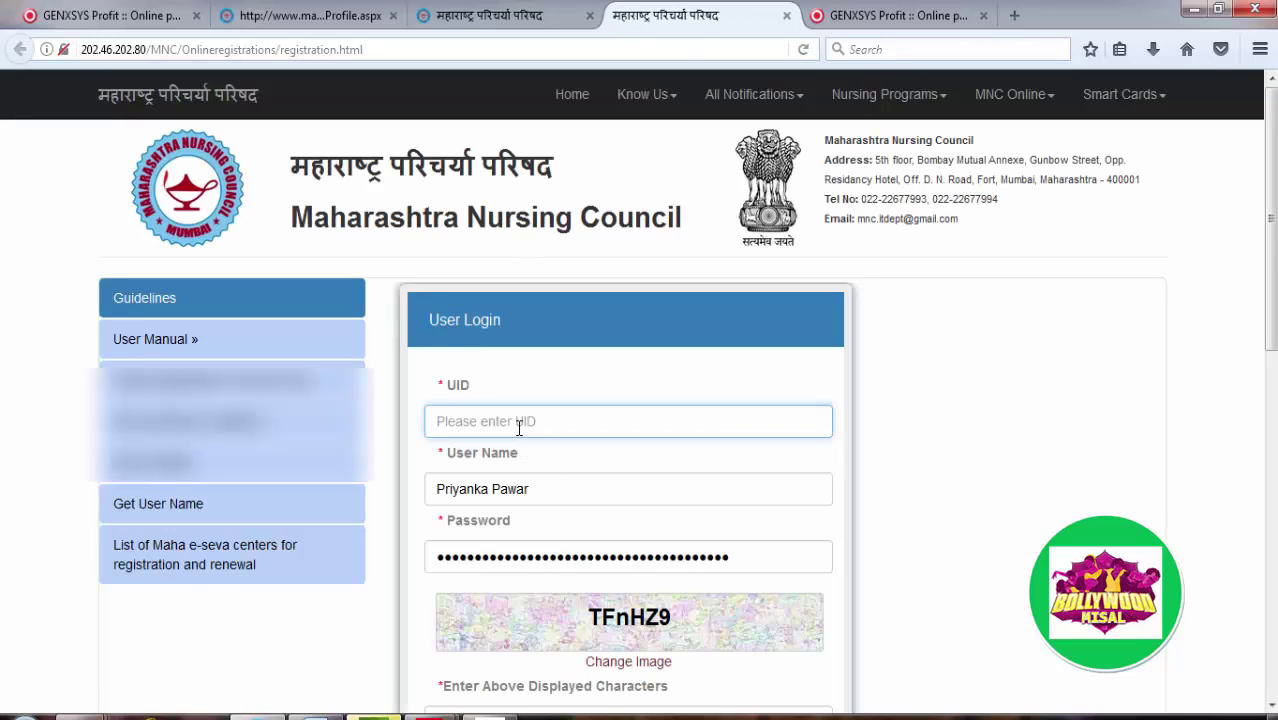
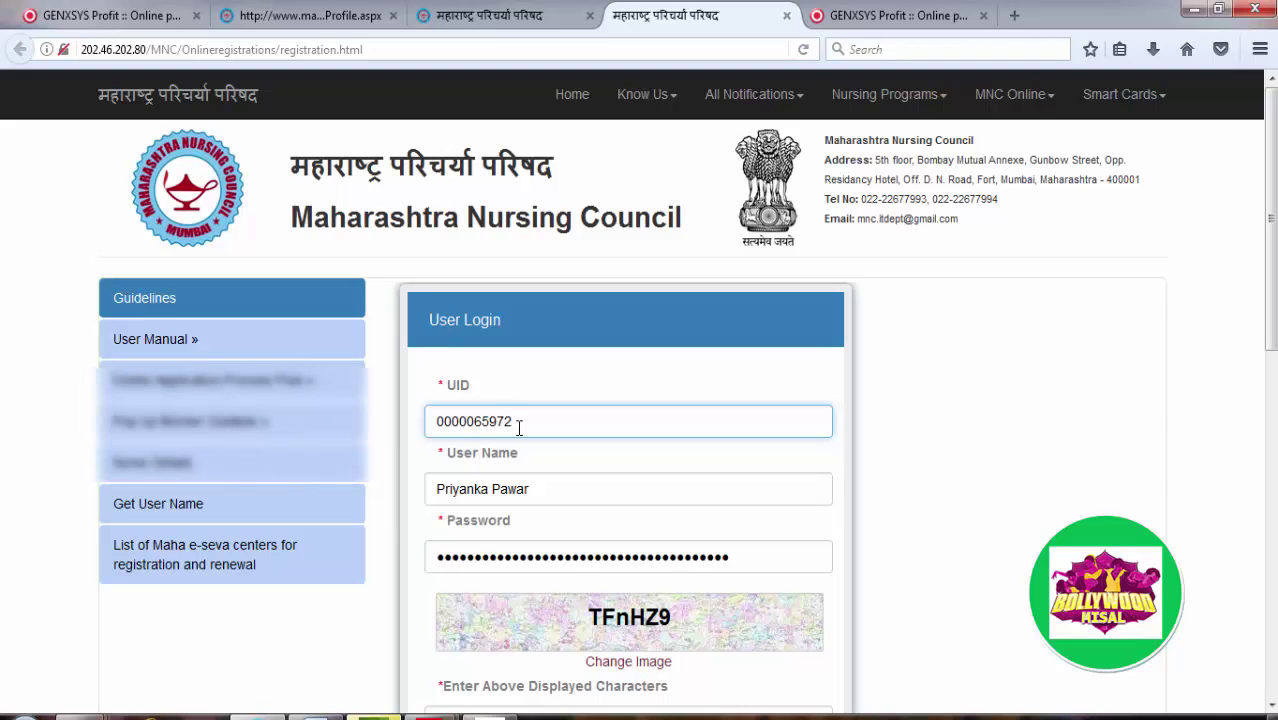
scroll(590, 445, down, 3)
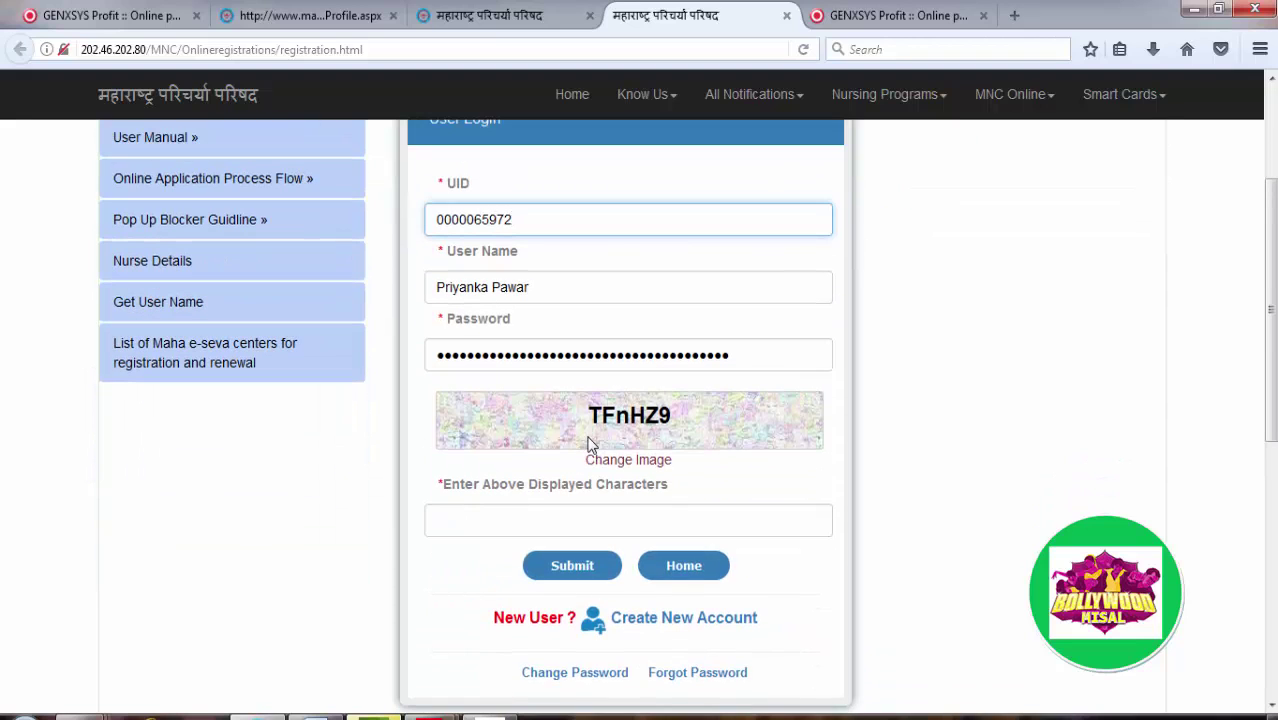
click(561, 513)
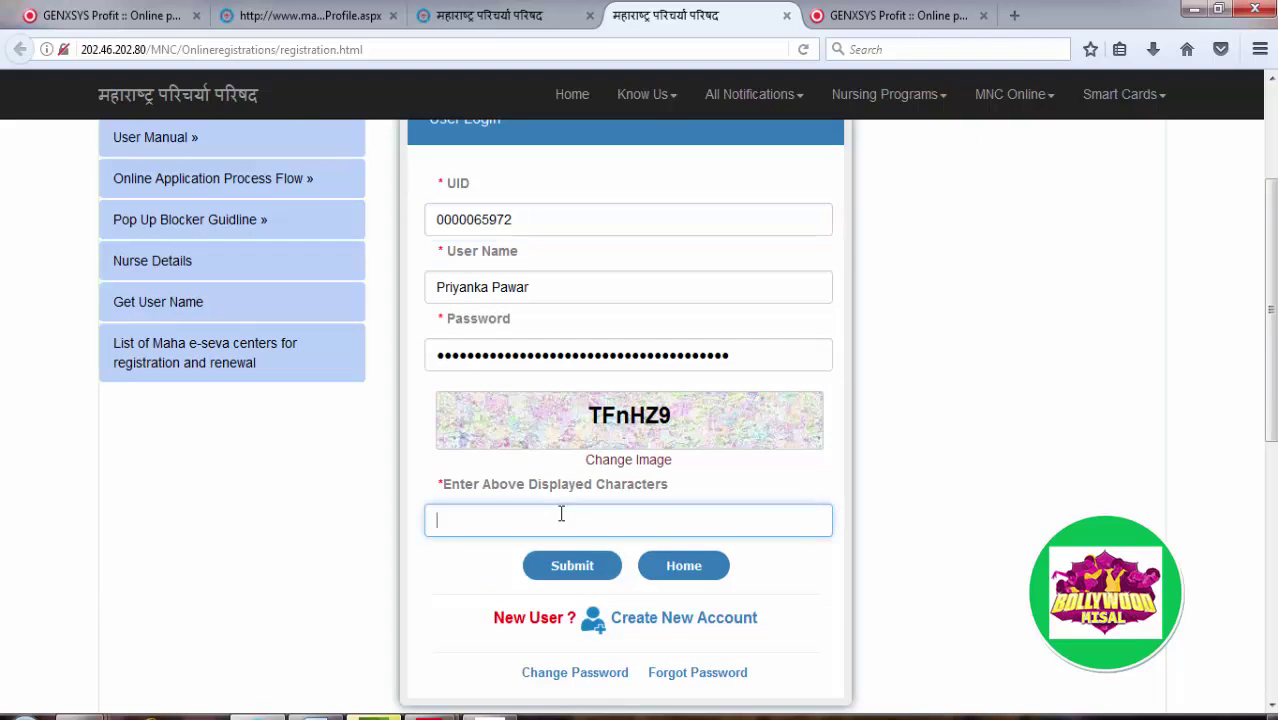
text(TFnHZ9)
click(578, 570)
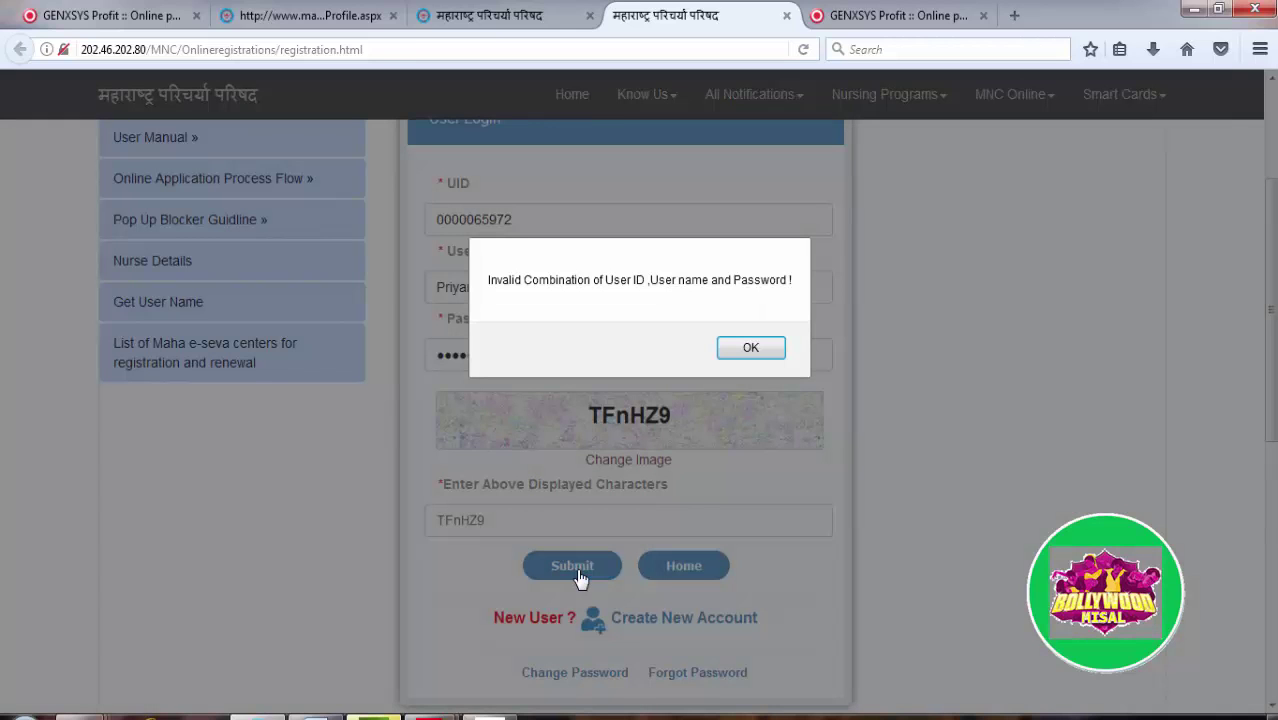
Step: Dismiss the invalid-login alert and clear the User Name field
click(757, 352)
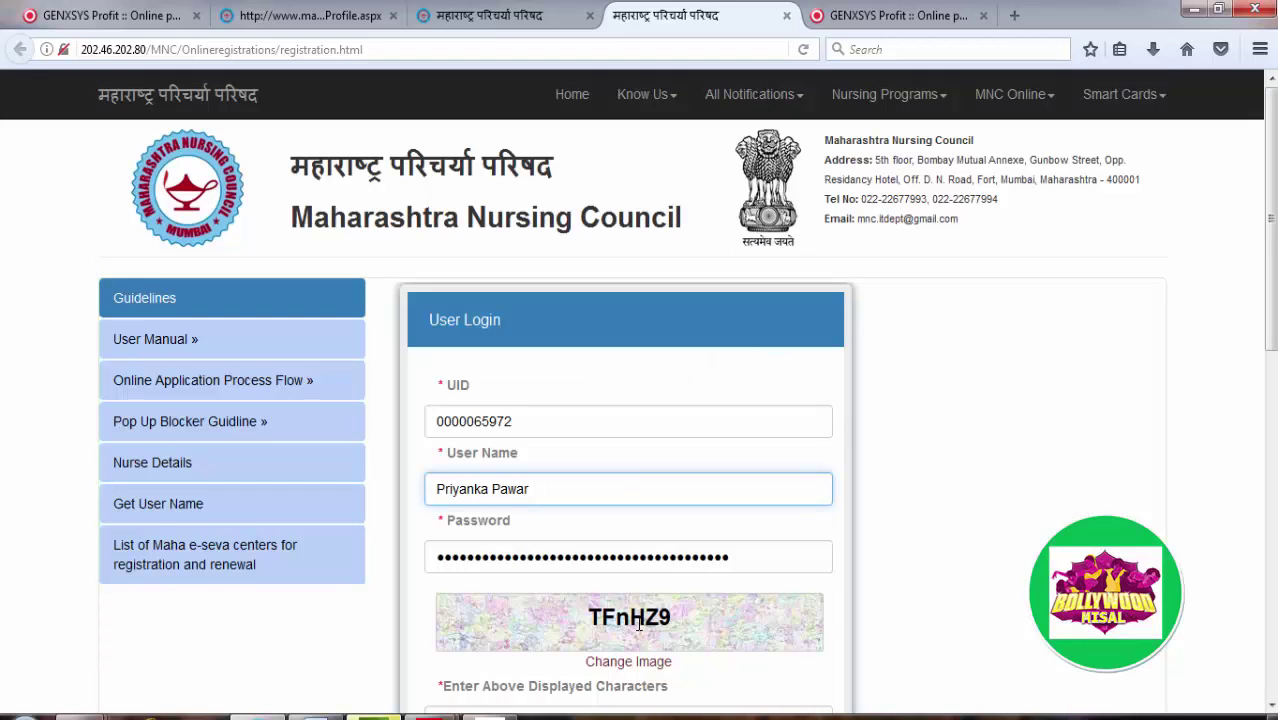
scroll(661, 580, down, 2)
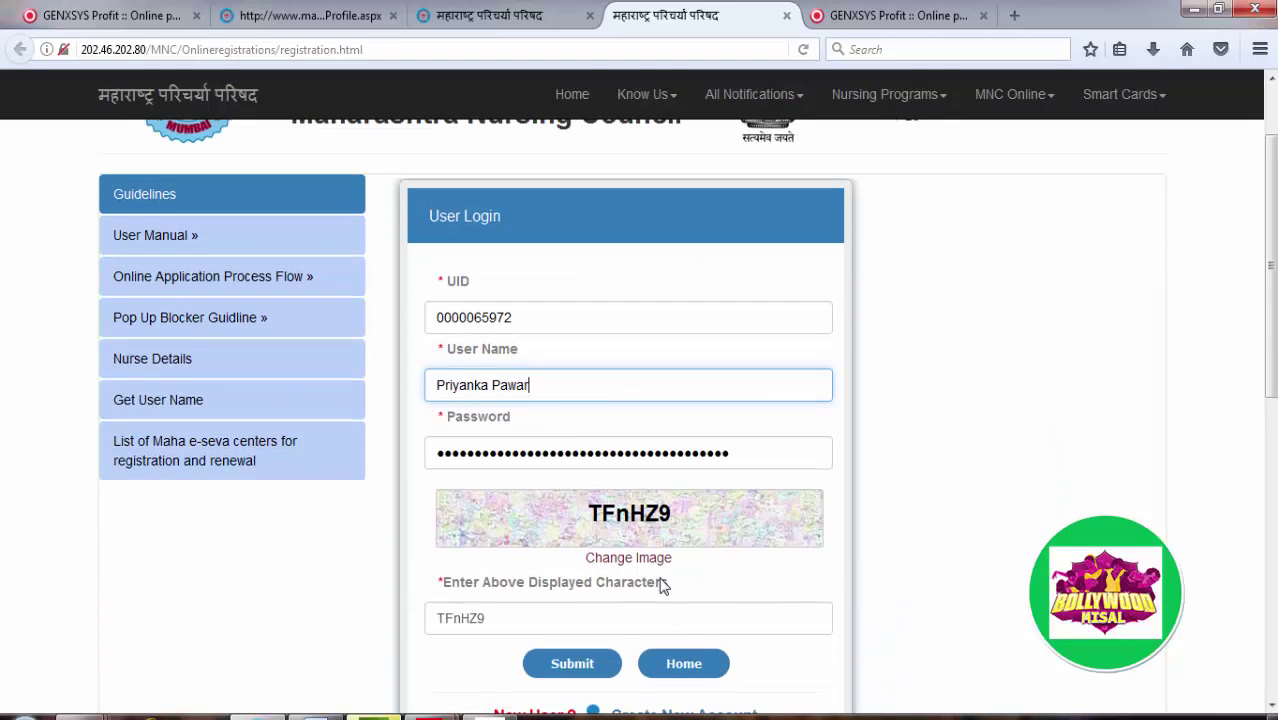
double_click(468, 386)
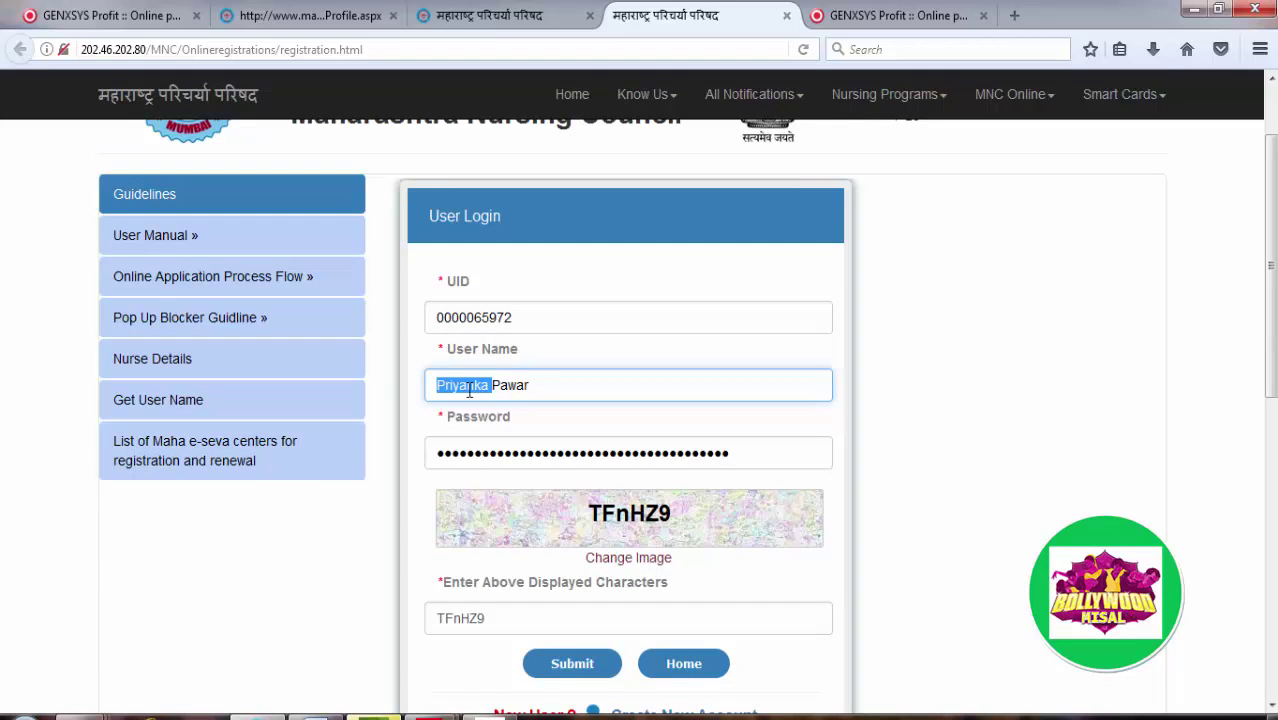
click(536, 385)
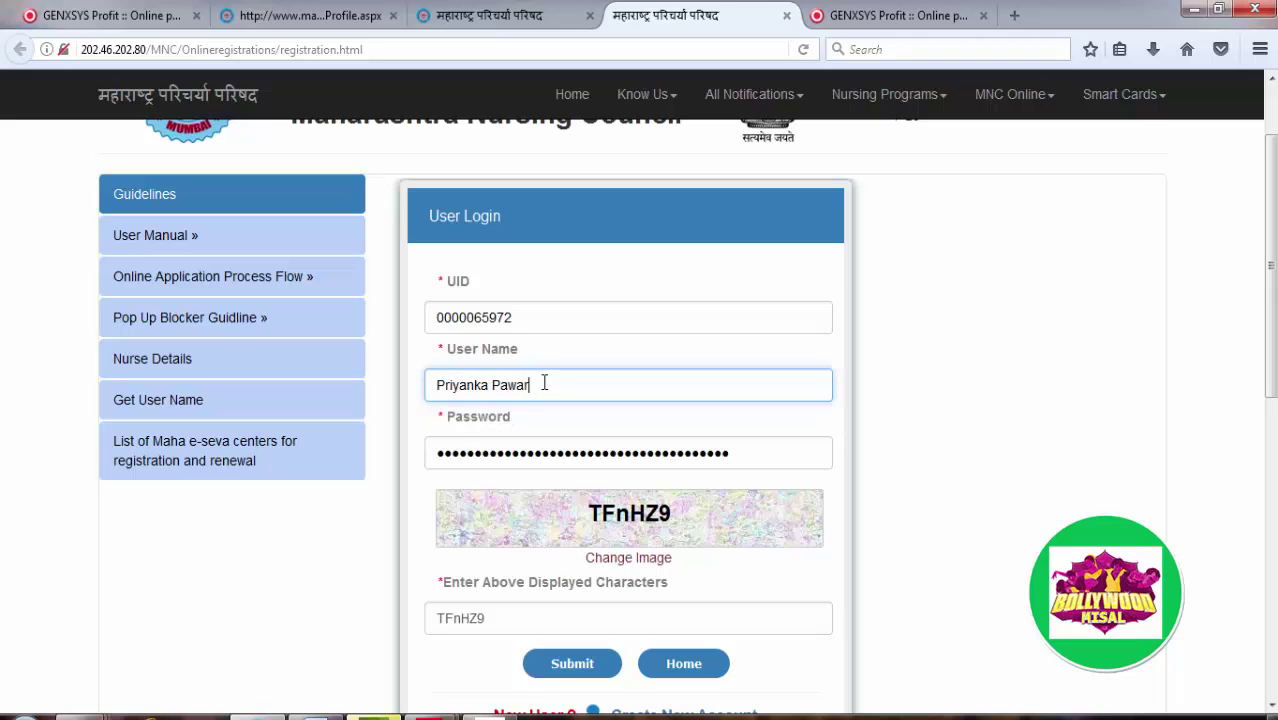
drag(542, 382, 349, 391)
key(BackSpace)
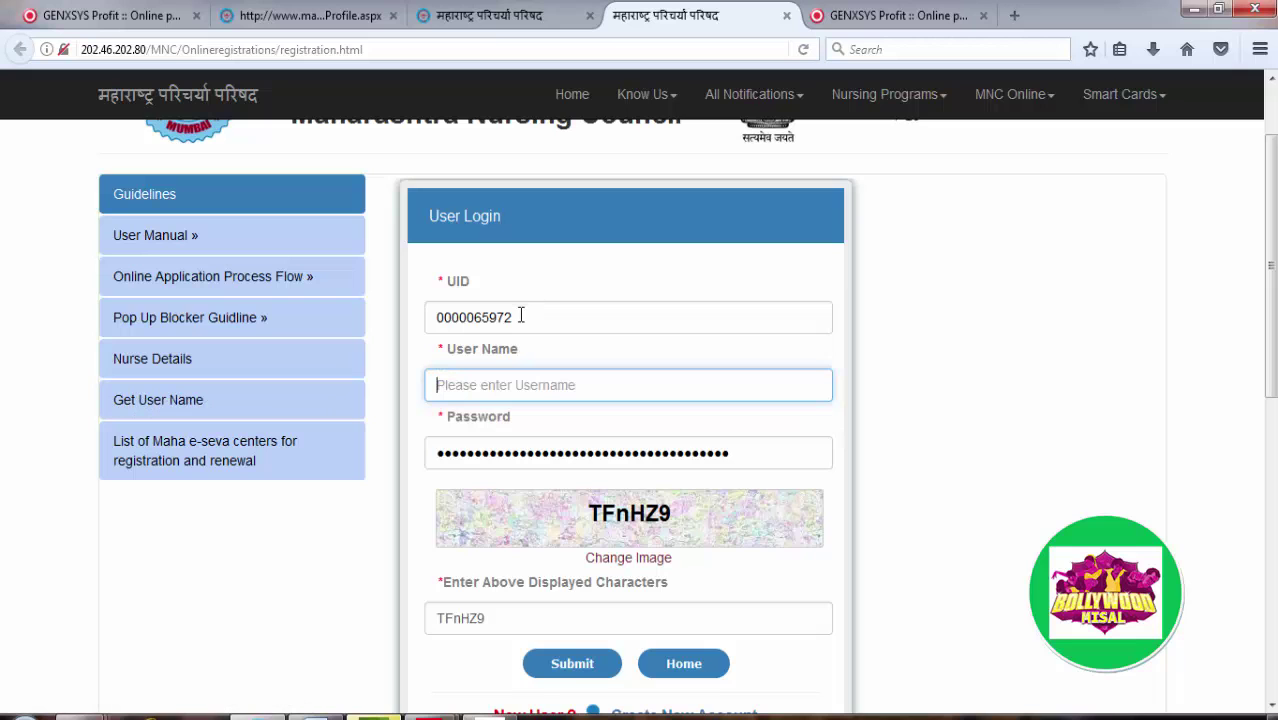
Step: Check the candidate profile tab for account details, then return to the User Login tab
click(350, 18)
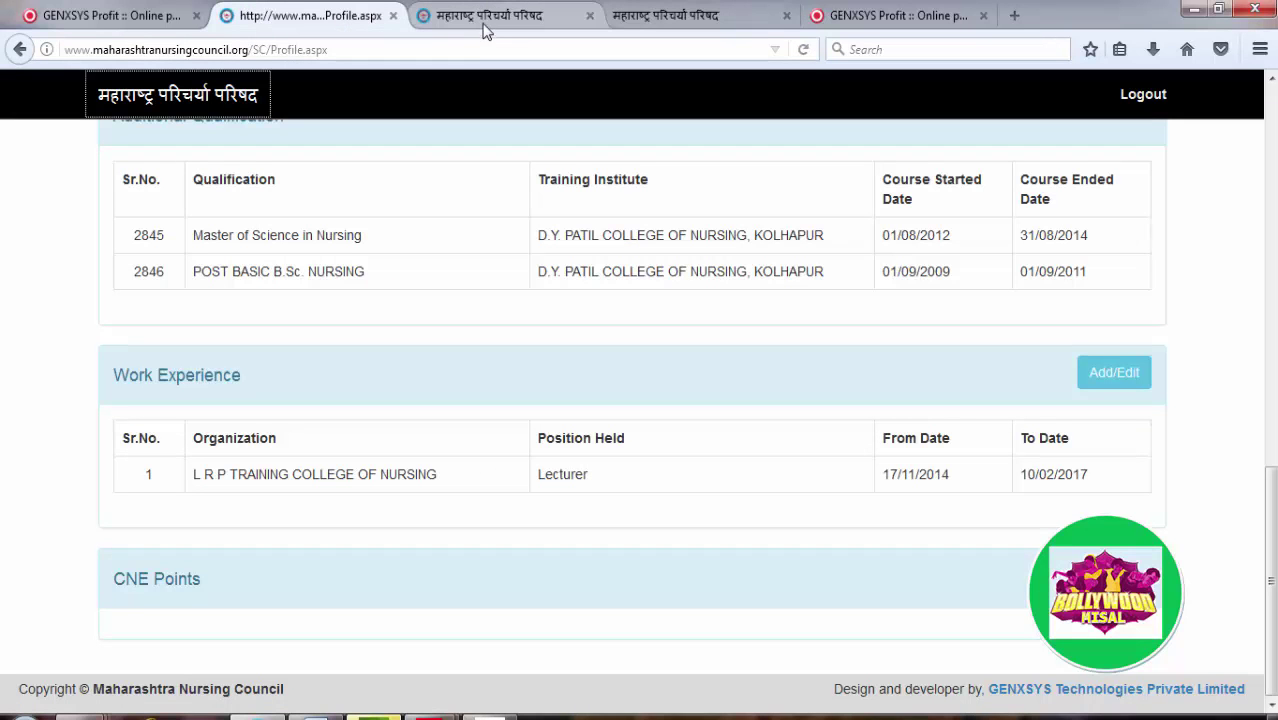
middle_click(516, 284)
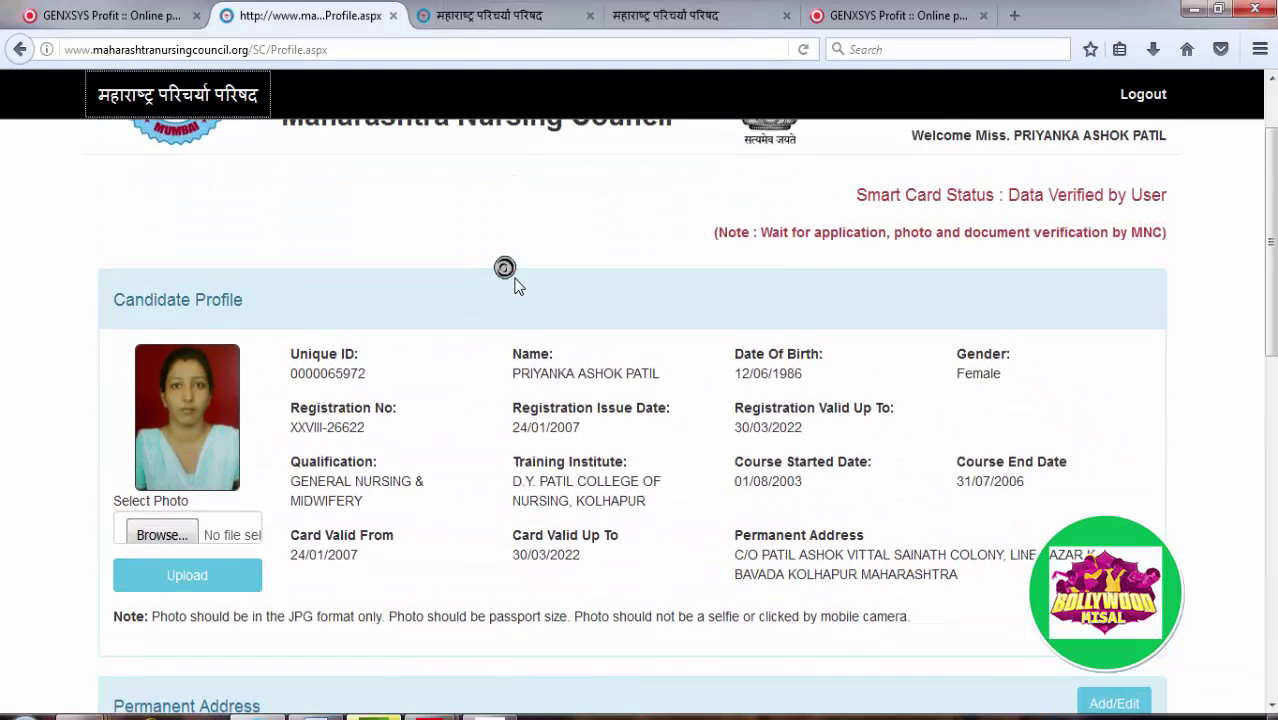
middle_click(540, 248)
click(698, 18)
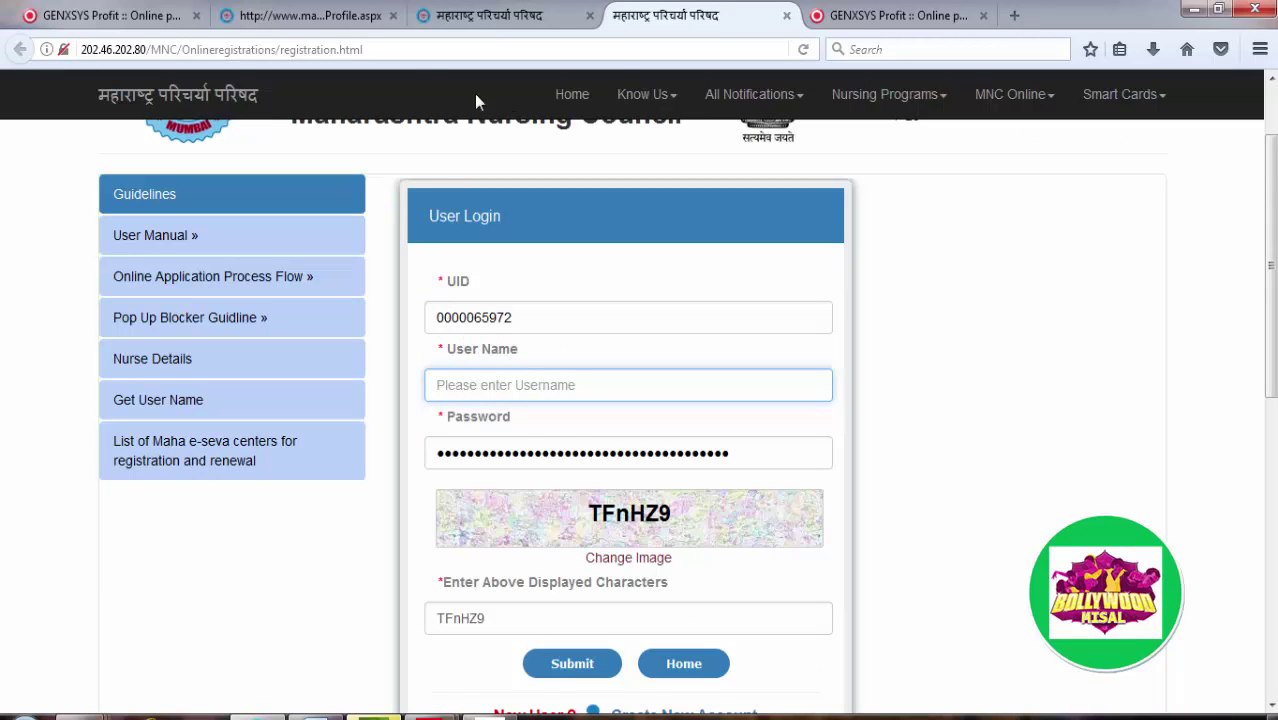
click(340, 16)
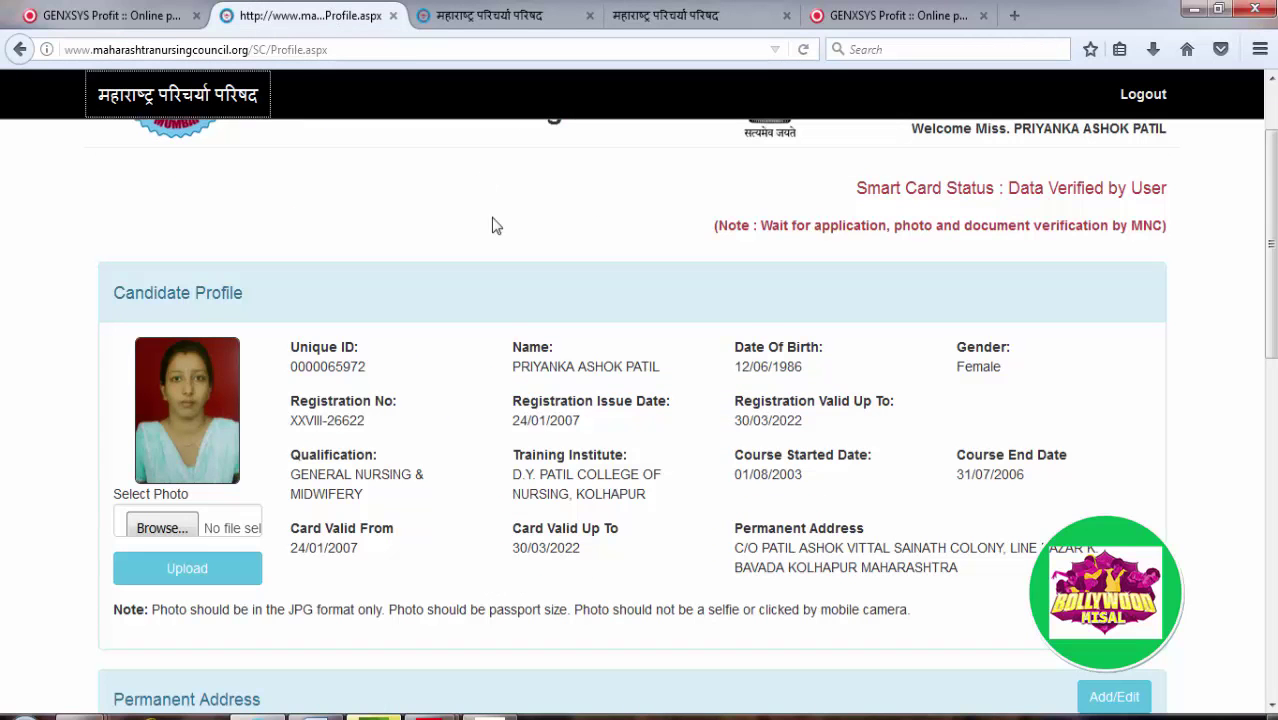
click(712, 24)
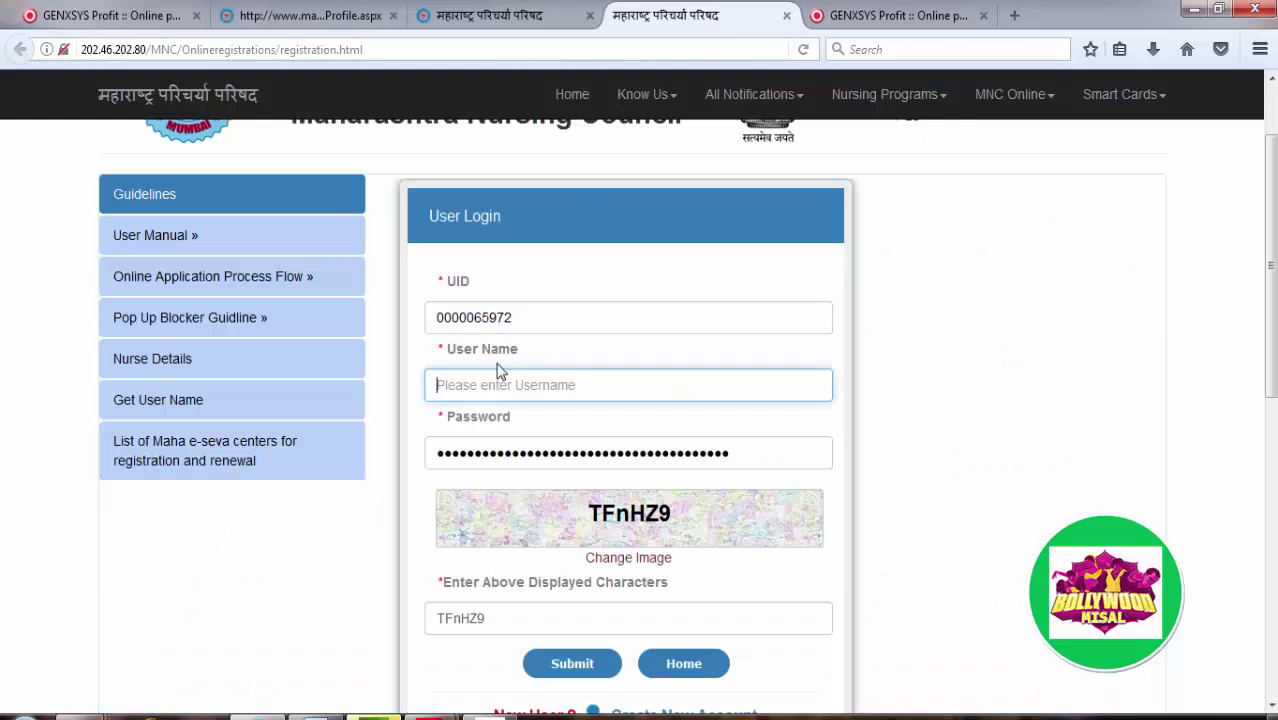
Step: Re-enter the user's full name as User Name and retype the account password
click(470, 386)
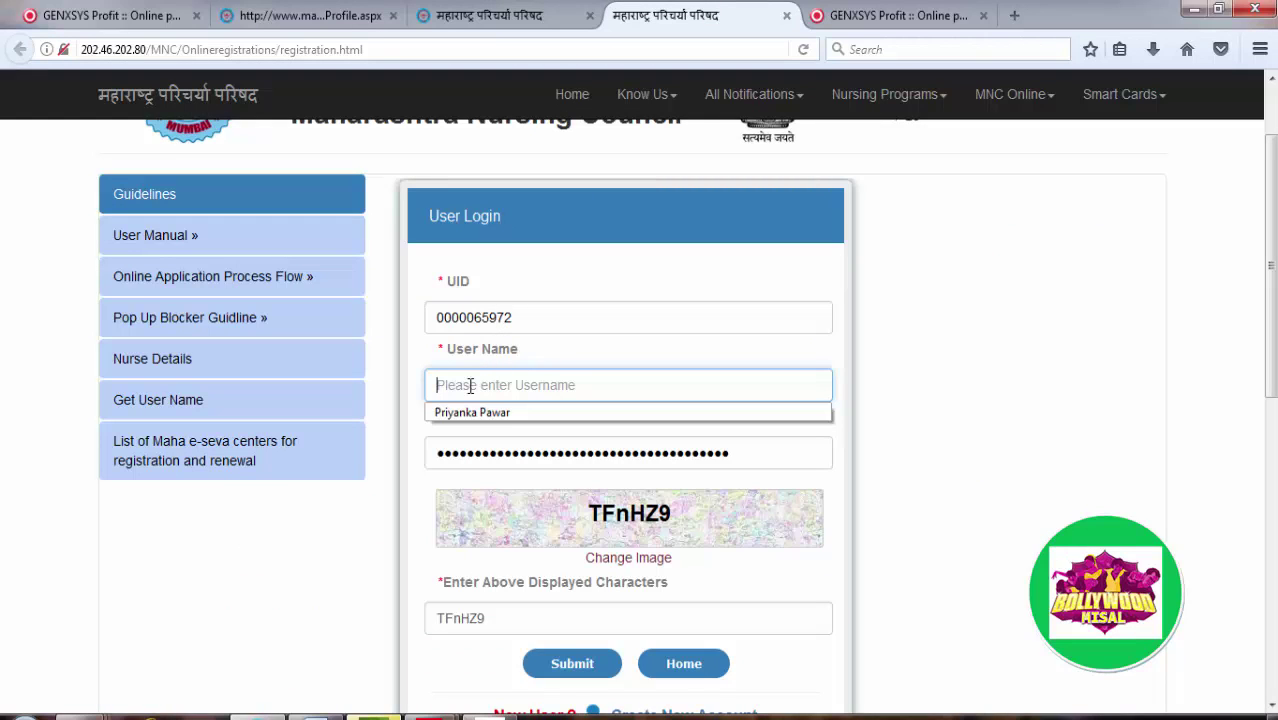
key(Tab)
key(BackSpace)
text(•)
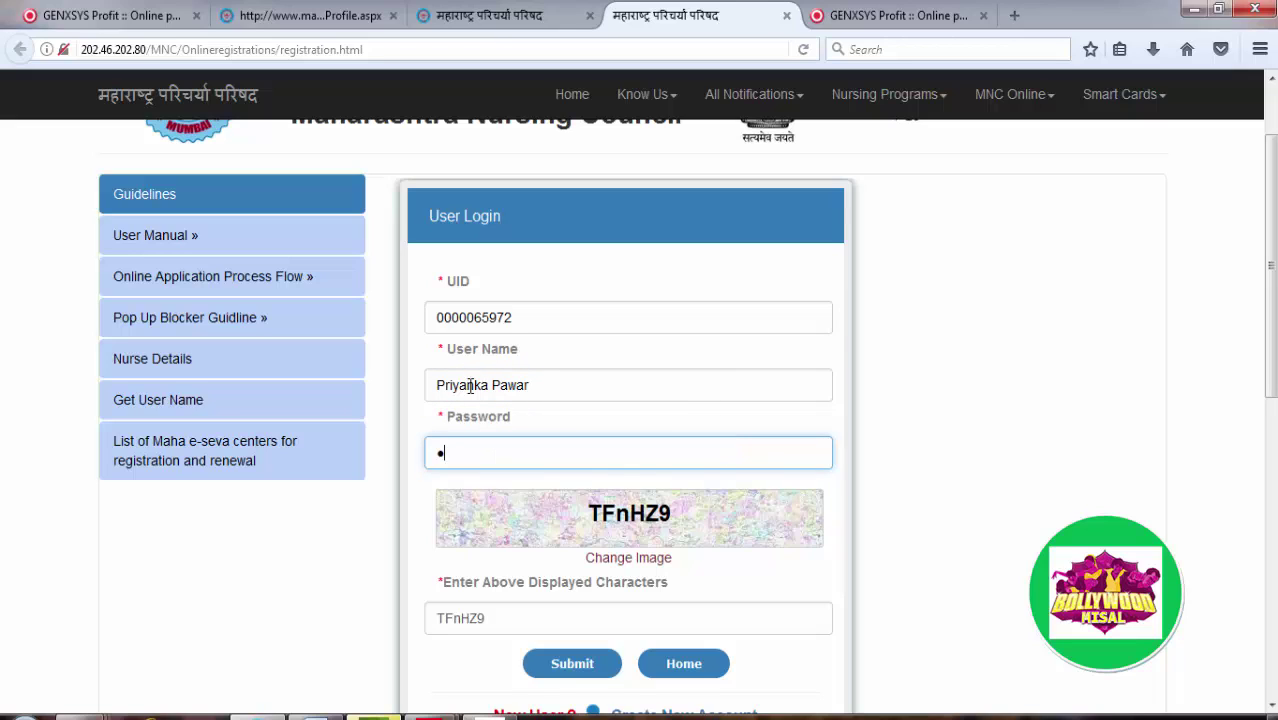
text(••••••••••••)
Step: Log in, update the login saved in Firefox, and open View Applications
click(569, 664)
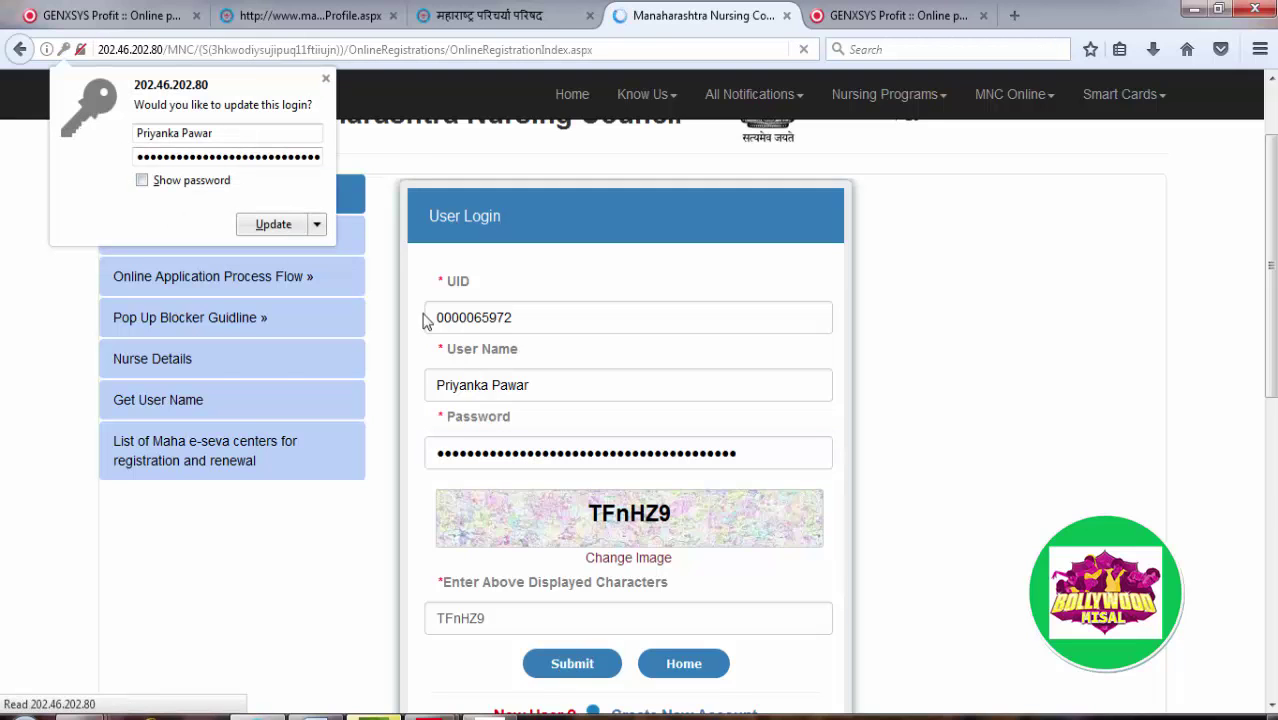
click(273, 224)
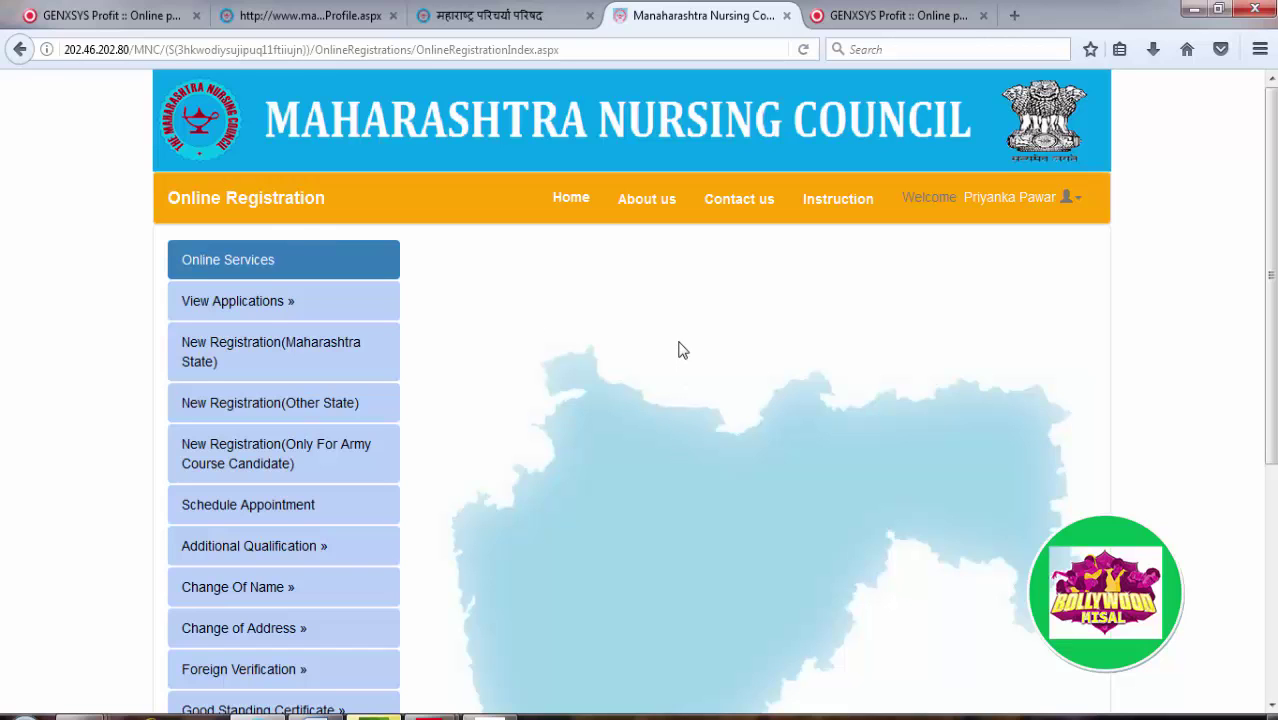
click(268, 309)
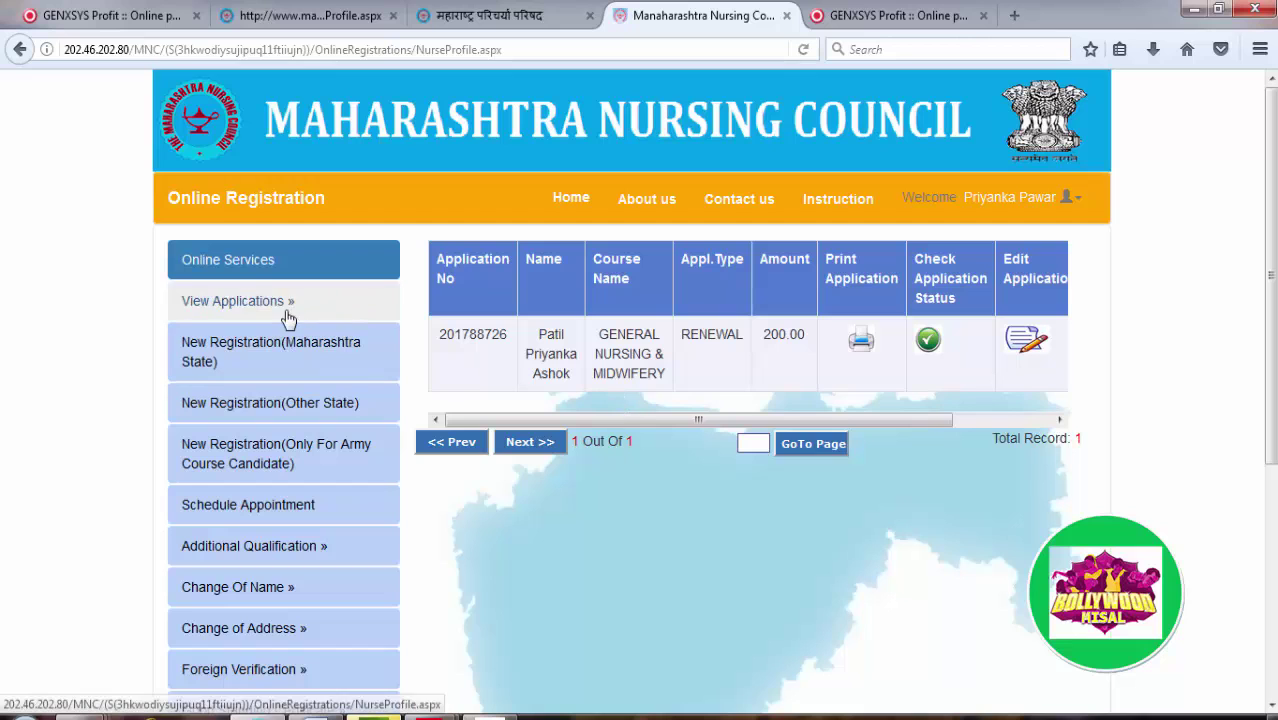
scroll(636, 512, down, 5)
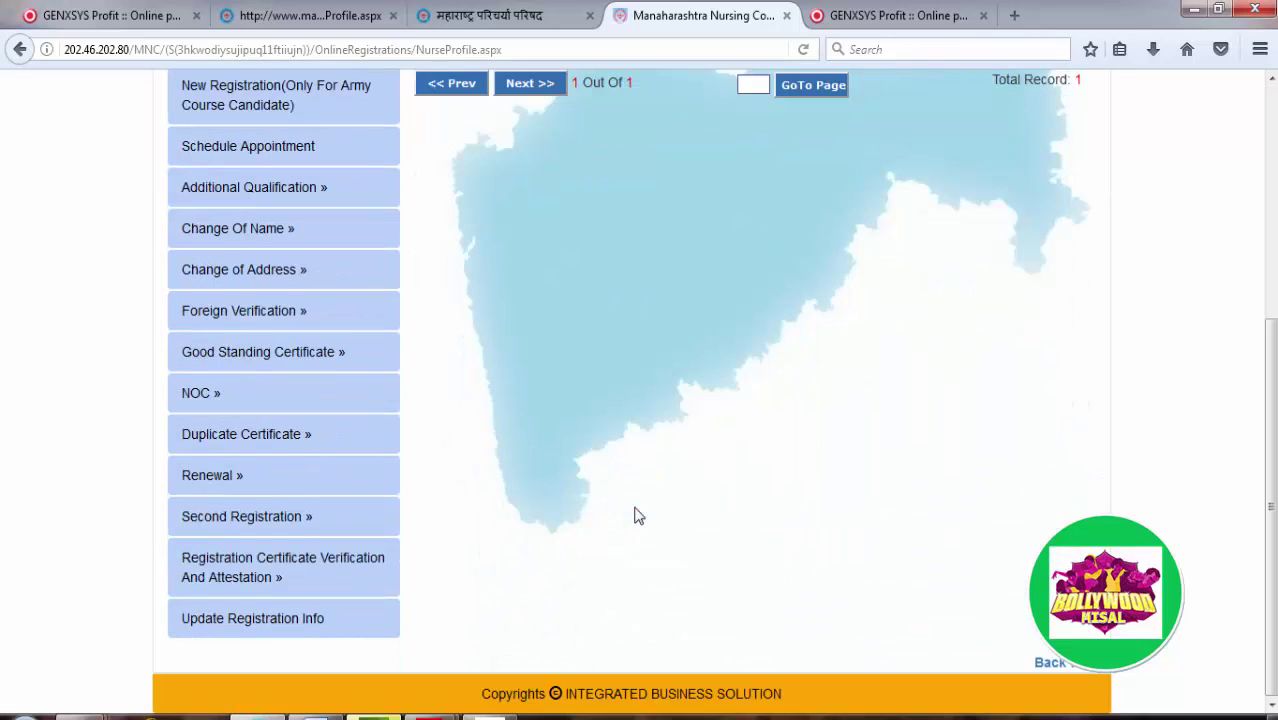
Step: Check eligibility with Renewal > Show, dismiss the valid-until-30/03/2022 alert, and return to View Applications
click(234, 477)
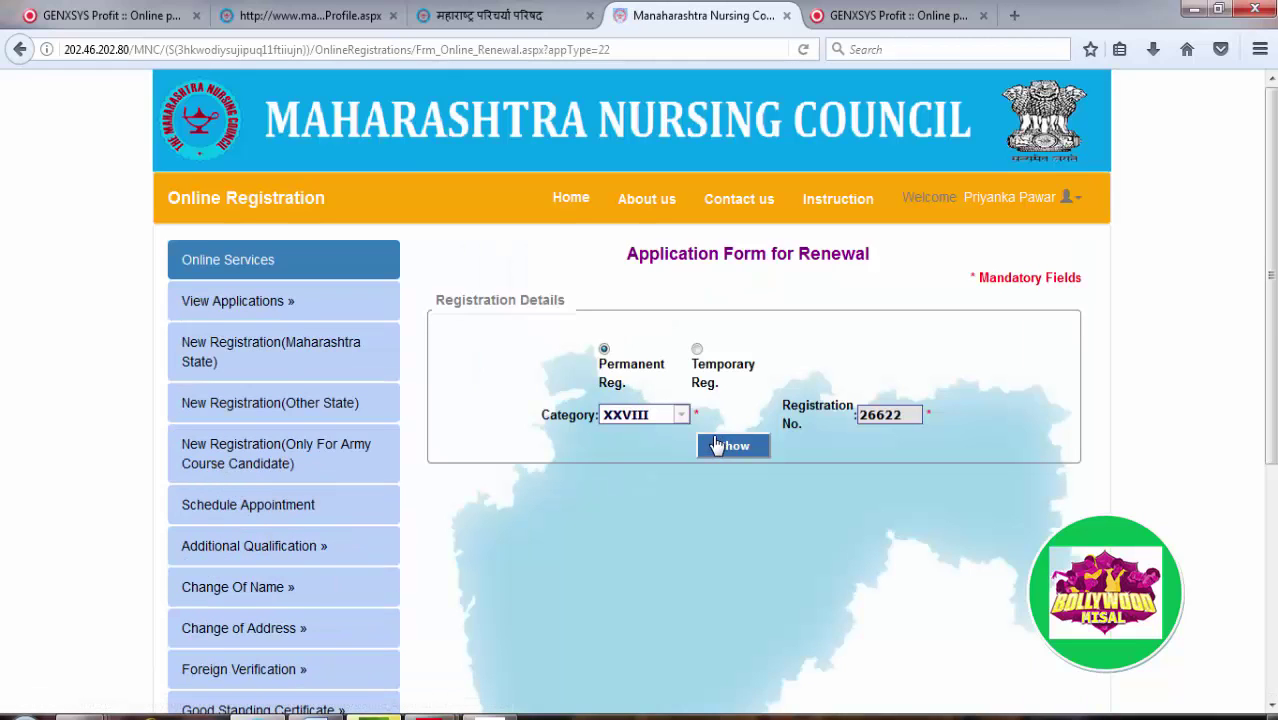
click(751, 457)
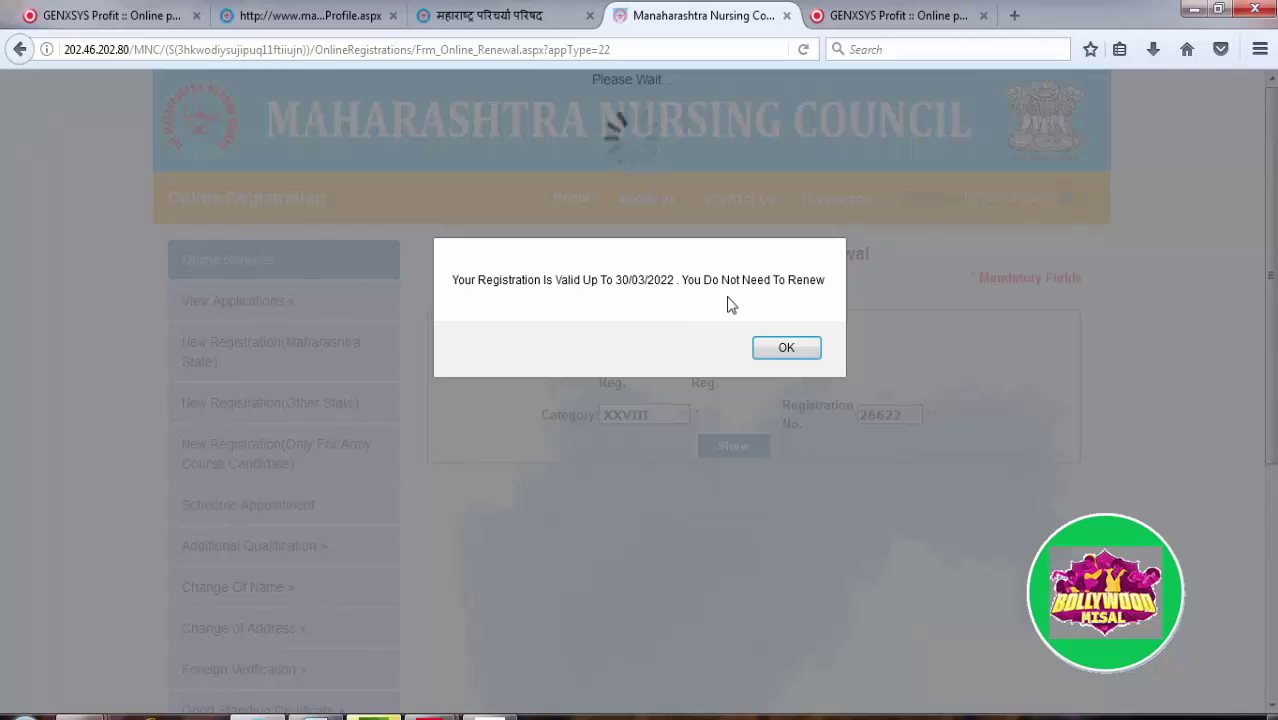
click(810, 353)
scroll(812, 362, down, 5)
scroll(497, 248, down, 2)
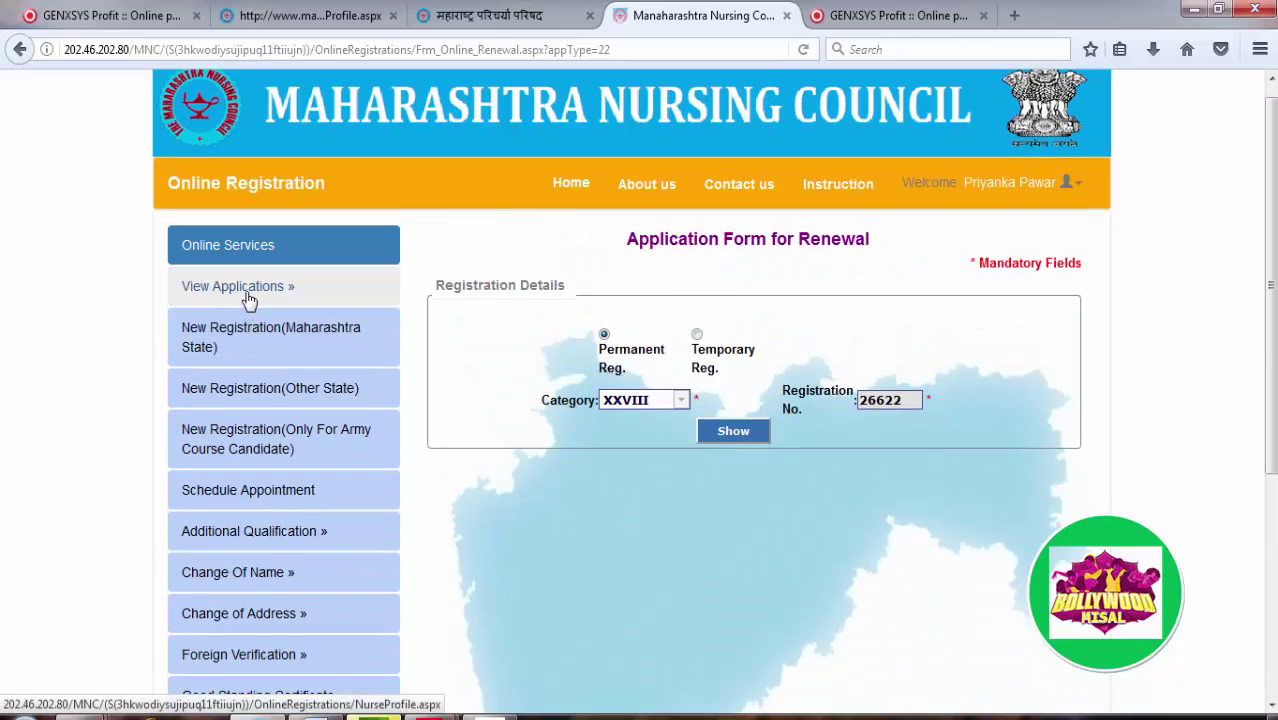
click(248, 298)
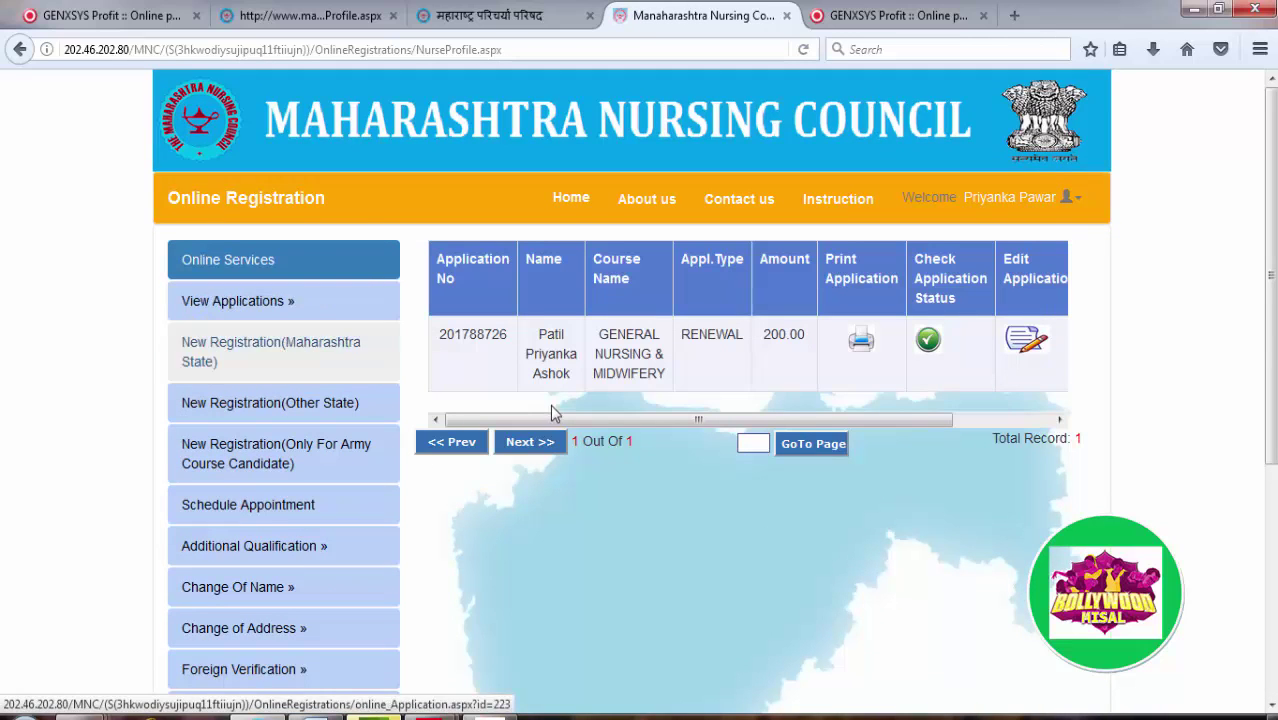
Step: Open the printable renewal slip, print it to PaperPort Image Printer, and reload the slip page
click(861, 342)
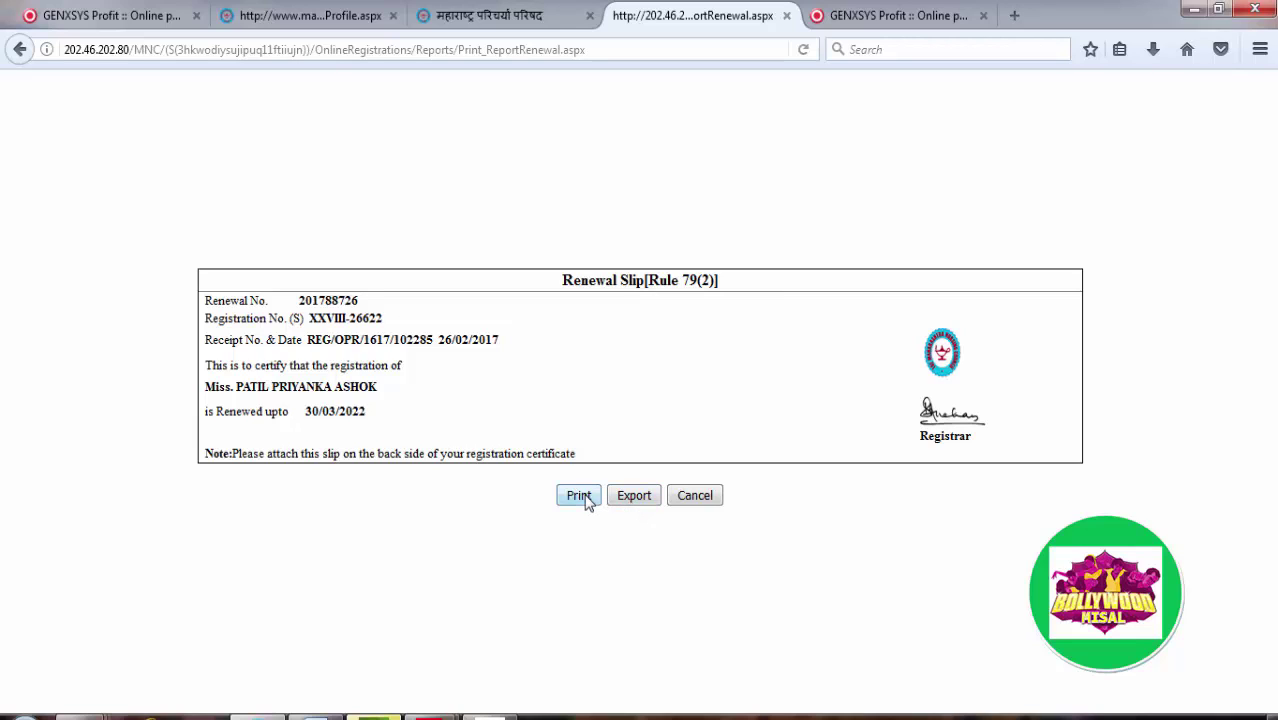
click(586, 499)
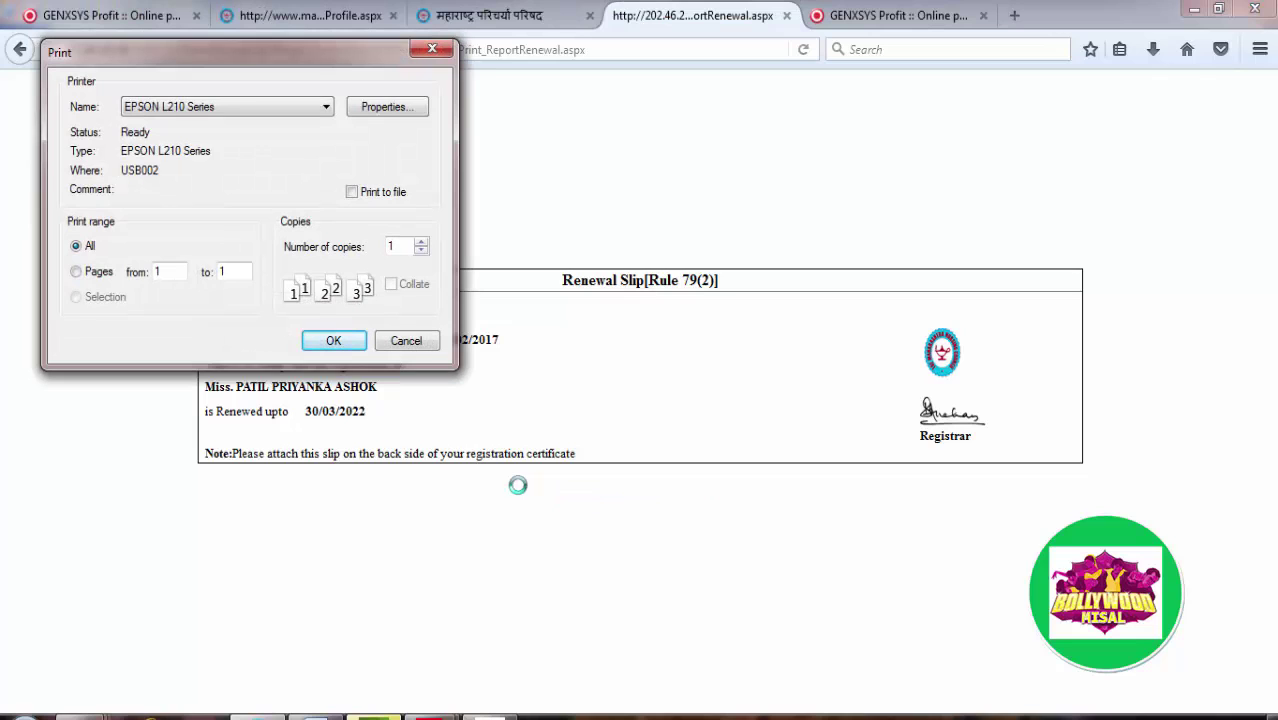
click(295, 115)
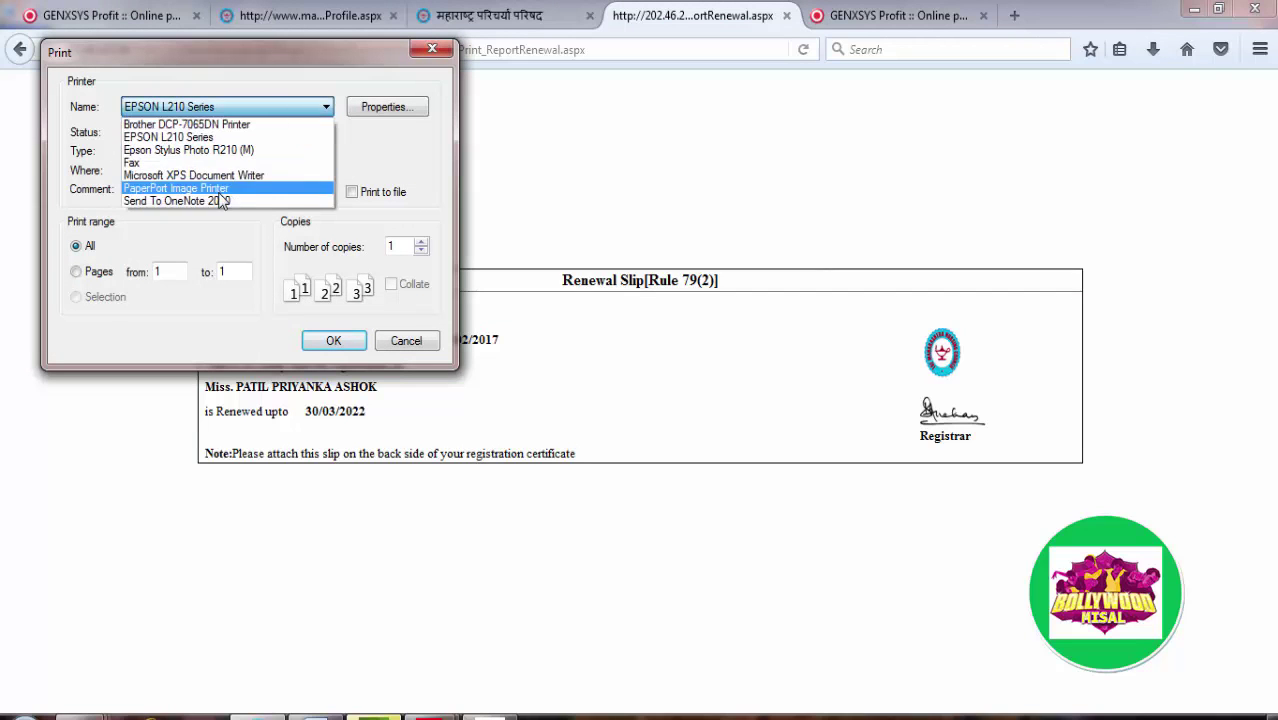
click(214, 186)
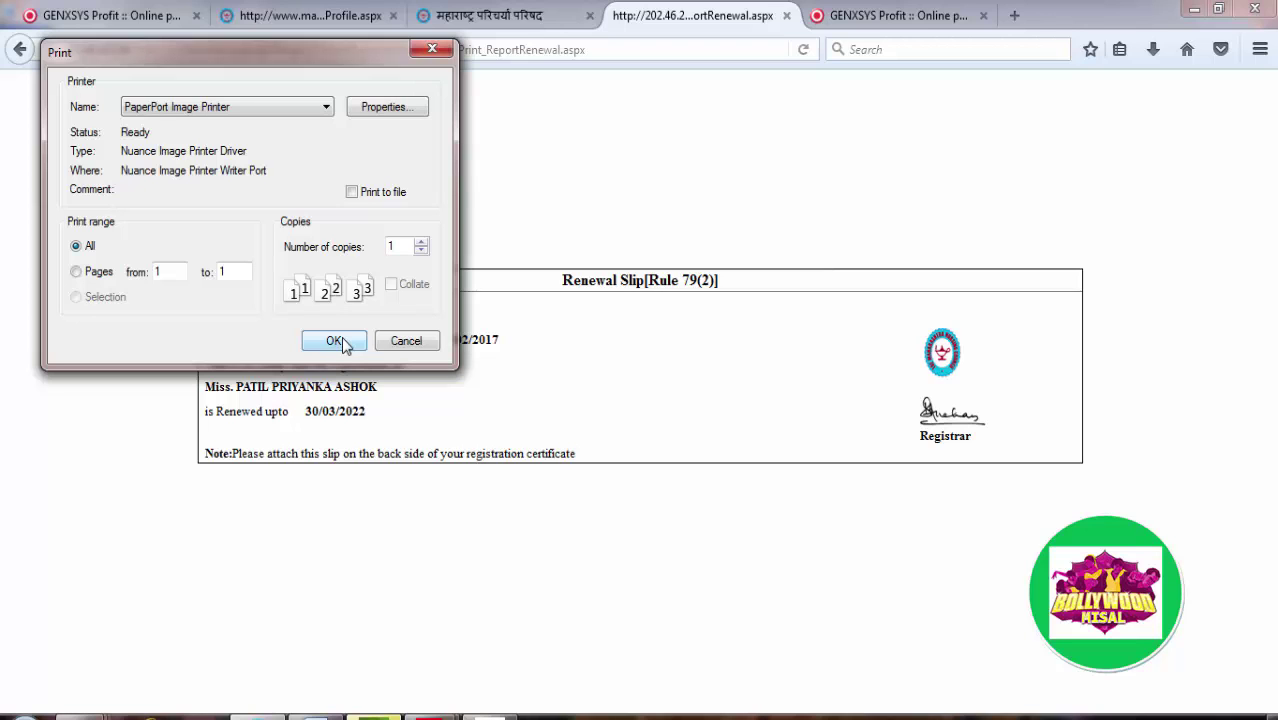
click(335, 341)
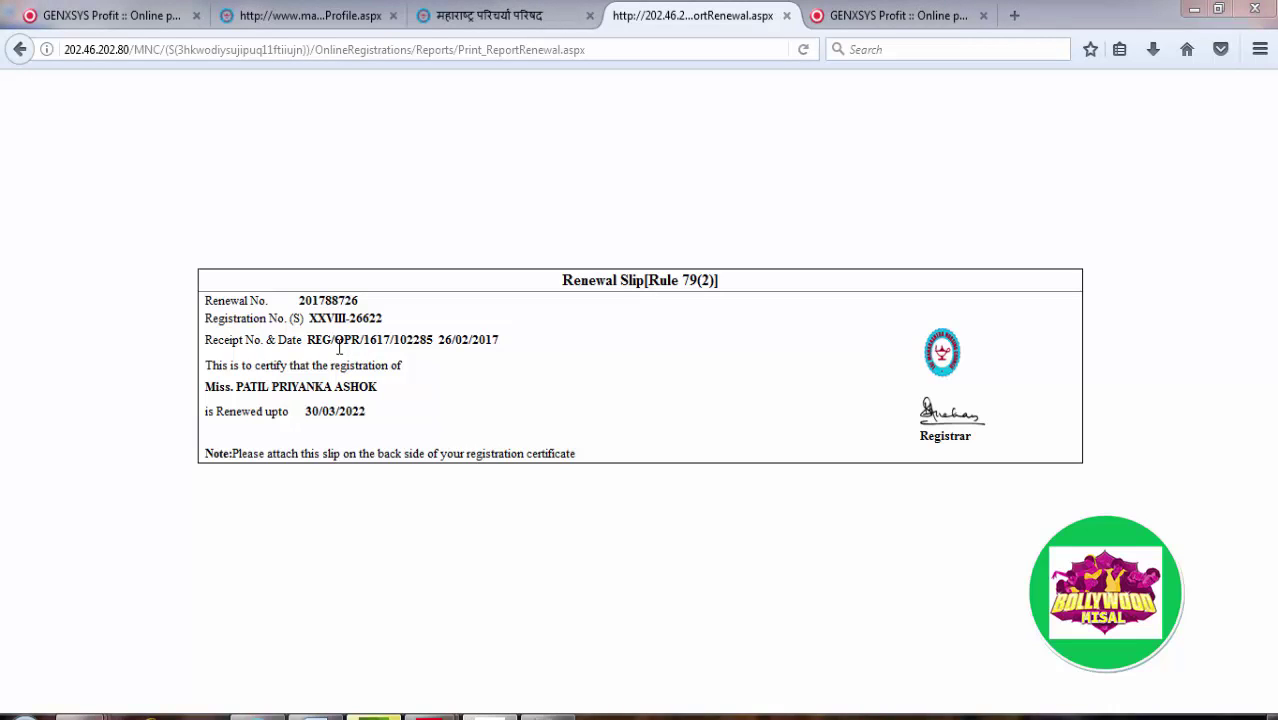
click(803, 50)
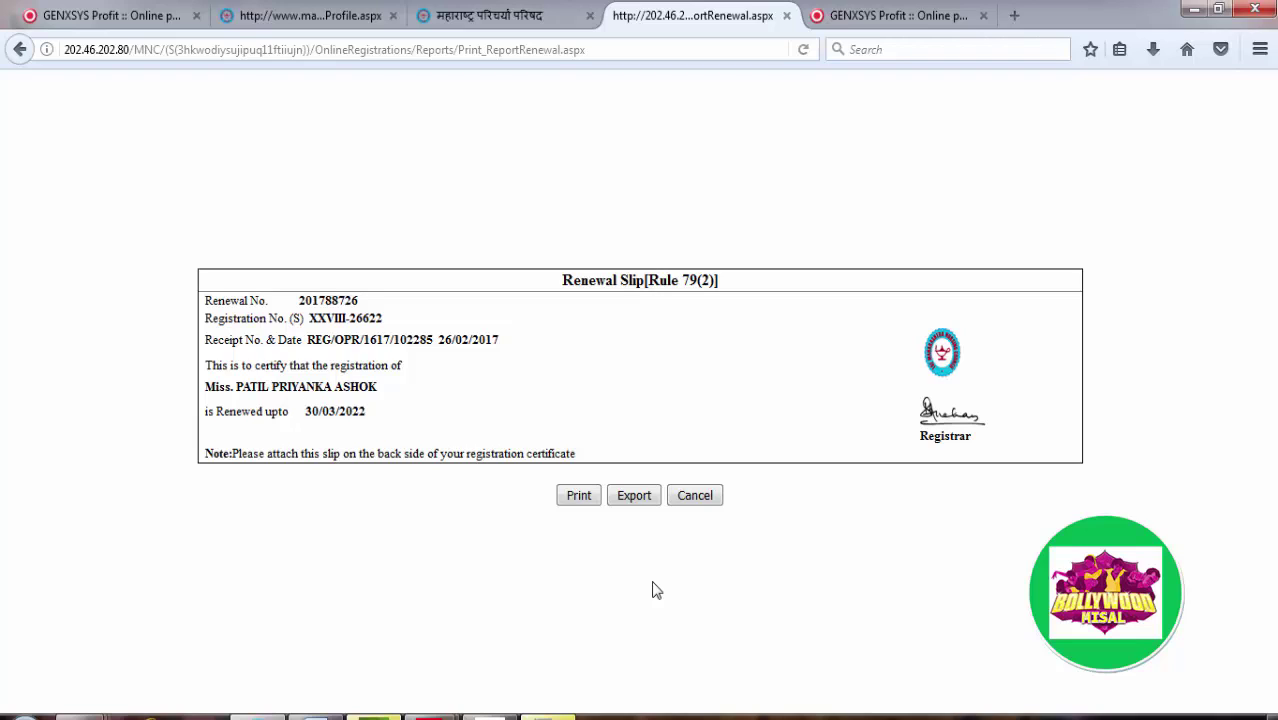
Step: Export the renewal slip and download it as ExamEnrollmentList_2.pdf
click(645, 505)
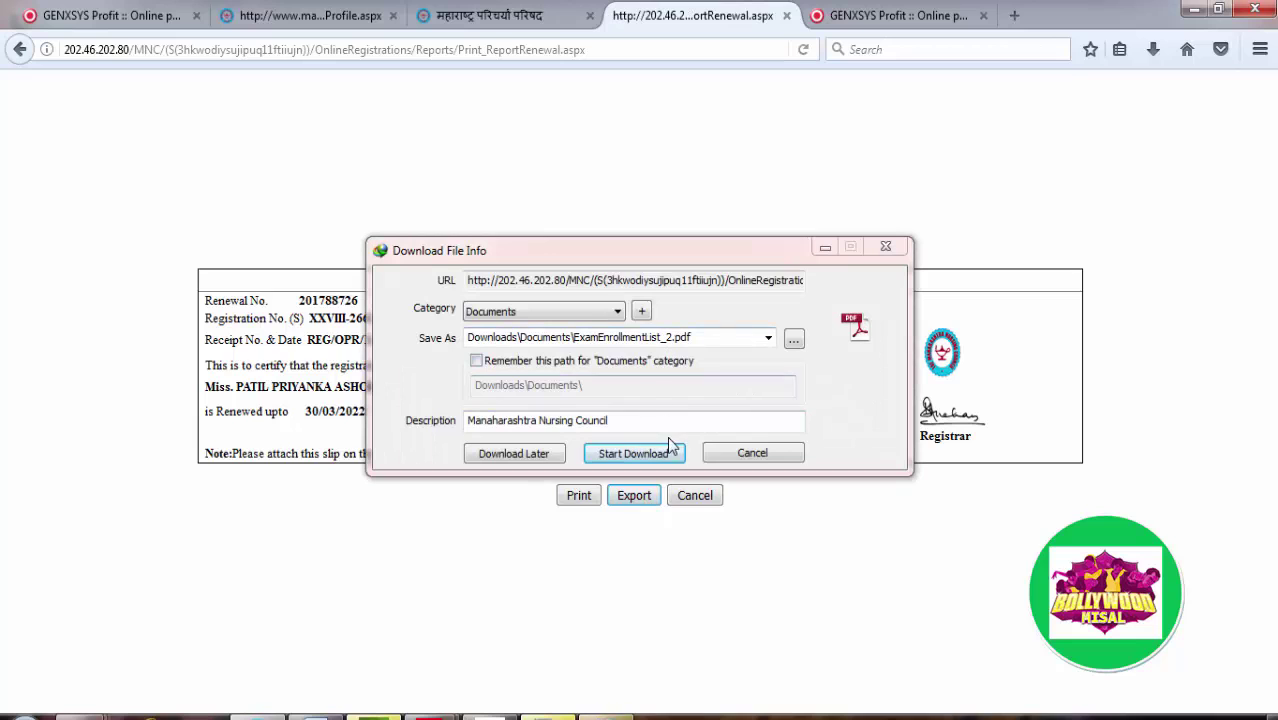
click(652, 452)
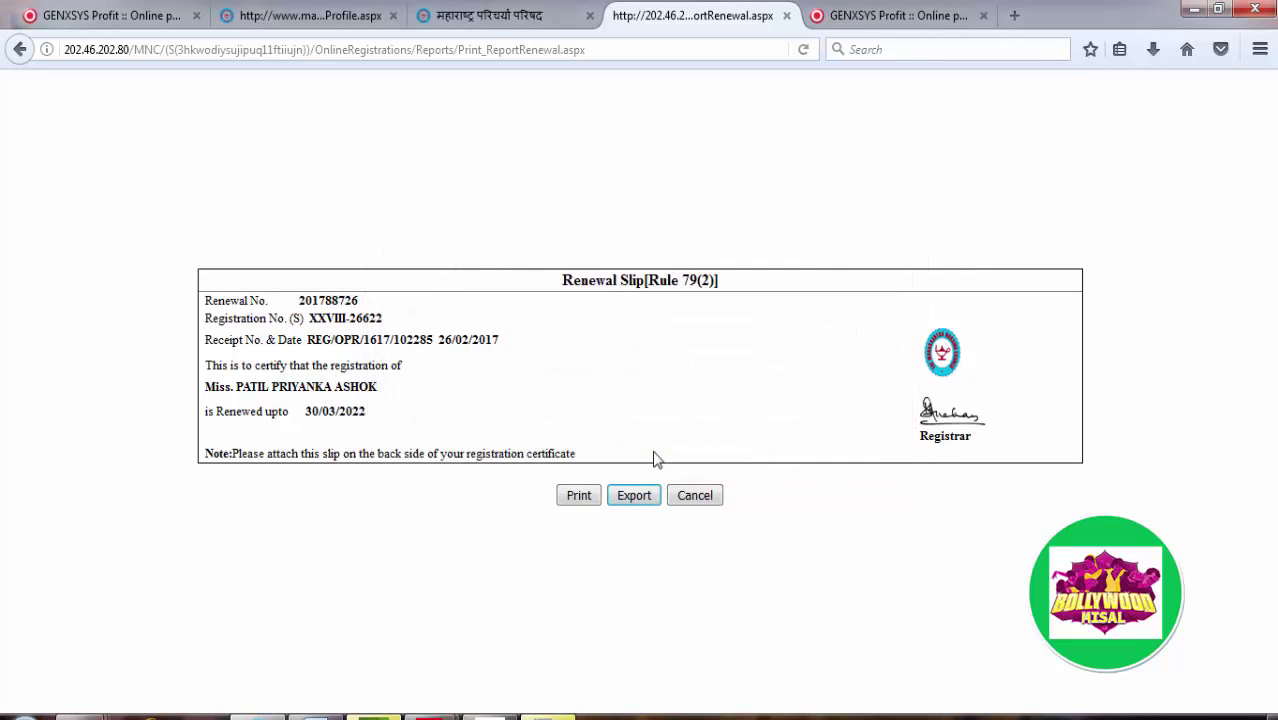
Step: Leave the slip, visit Change Password from the Welcome menu, then go Home to User Login
click(712, 504)
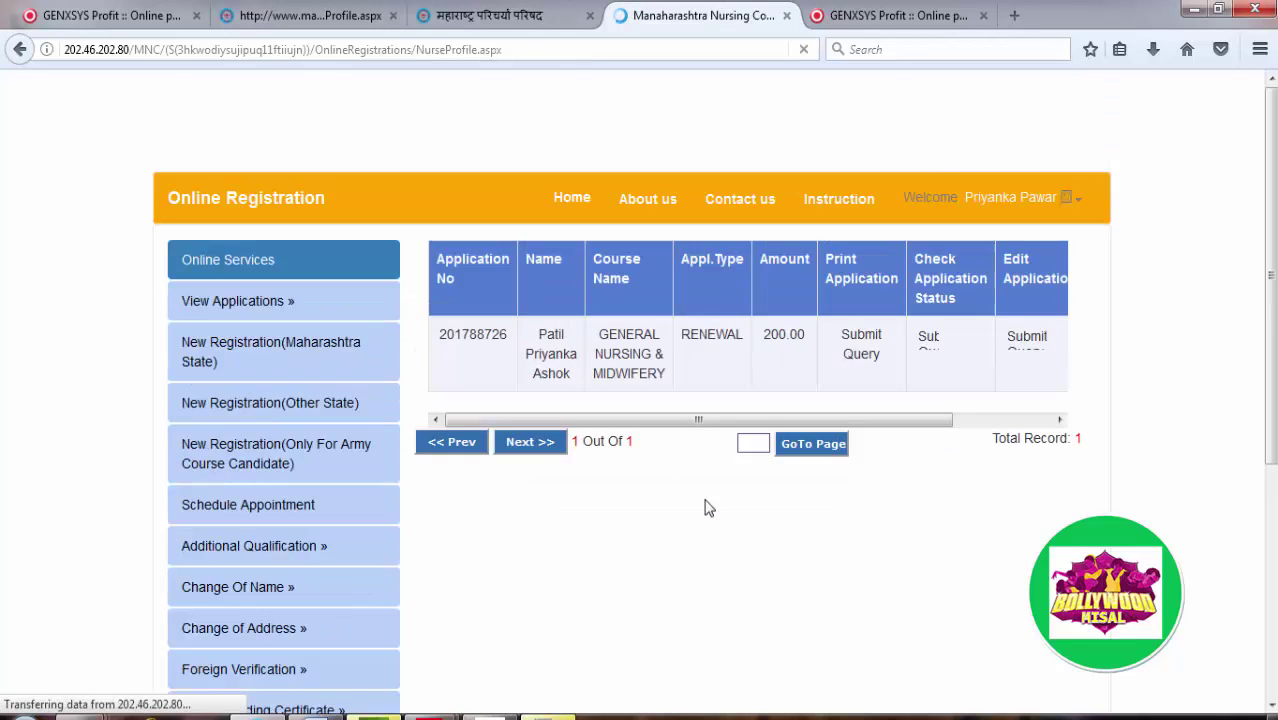
click(1067, 200)
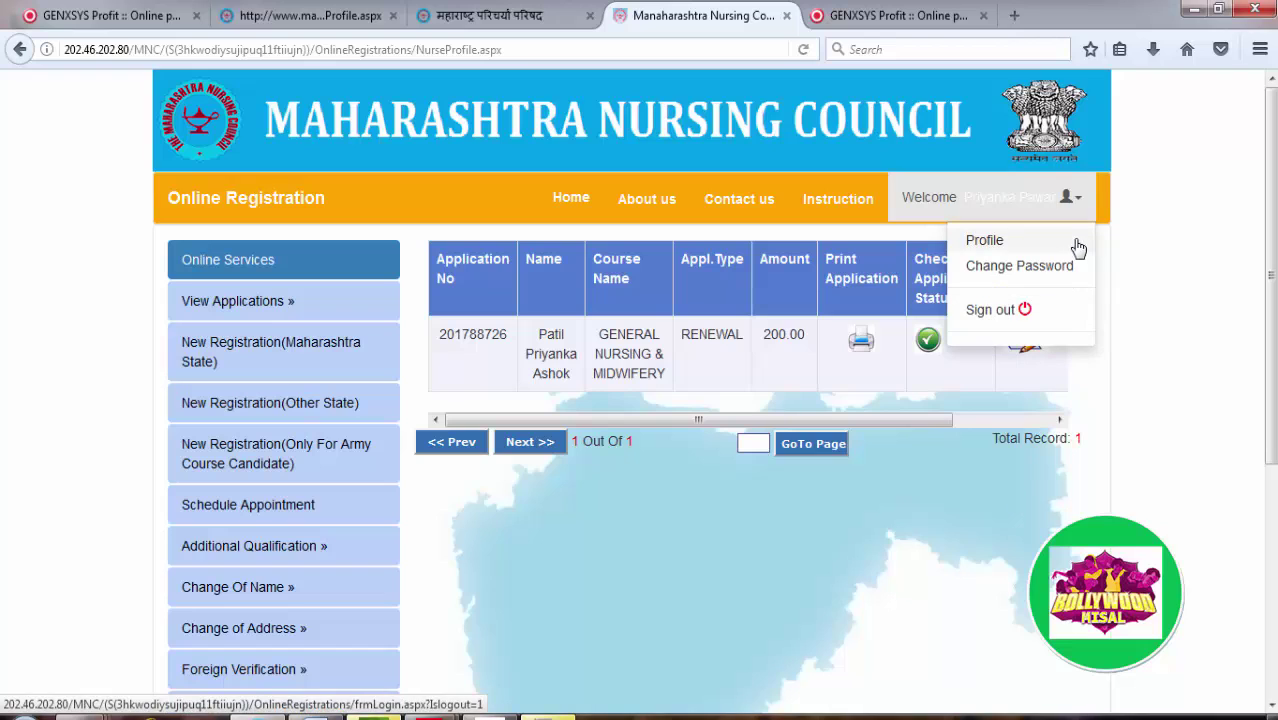
click(990, 241)
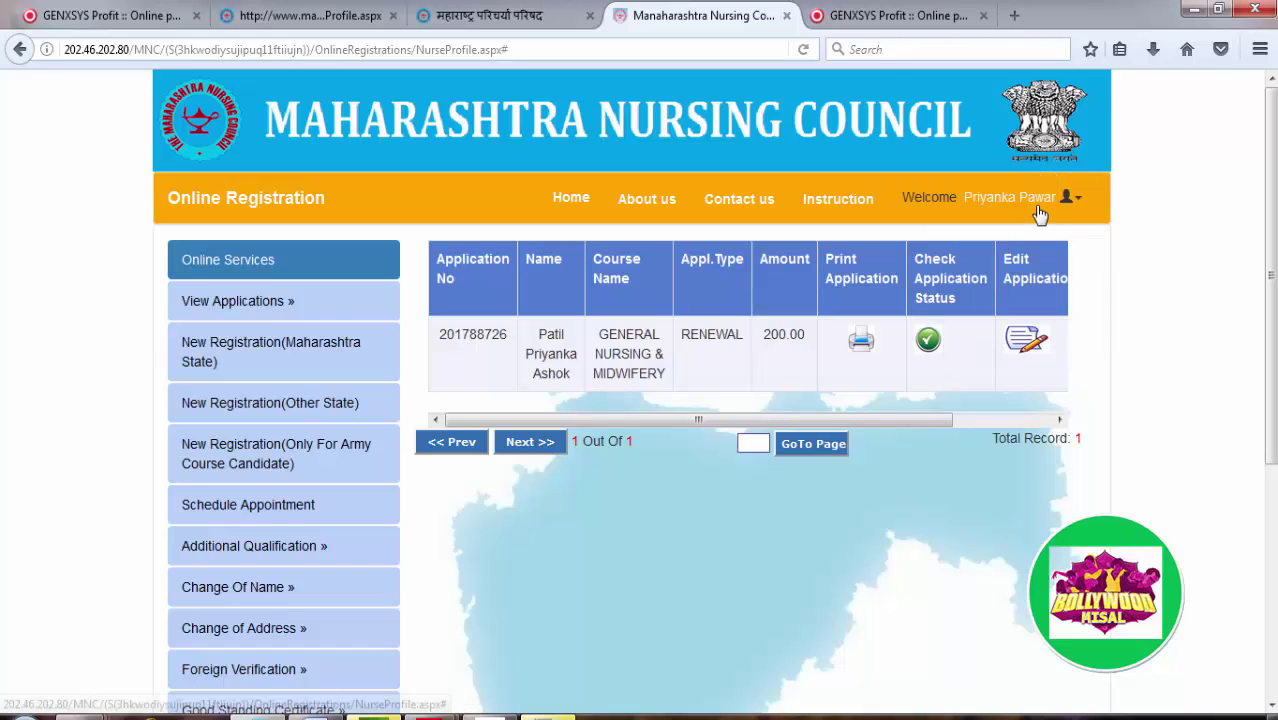
click(1043, 207)
click(1003, 270)
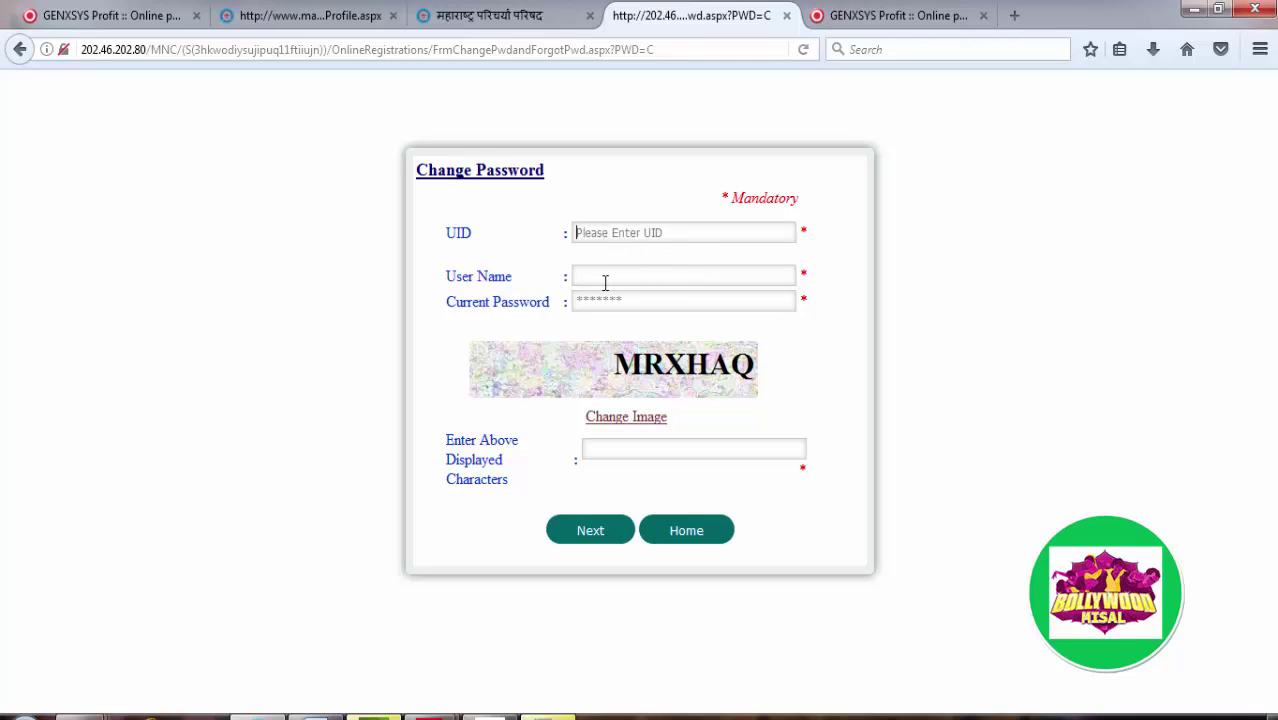
click(604, 282)
click(697, 533)
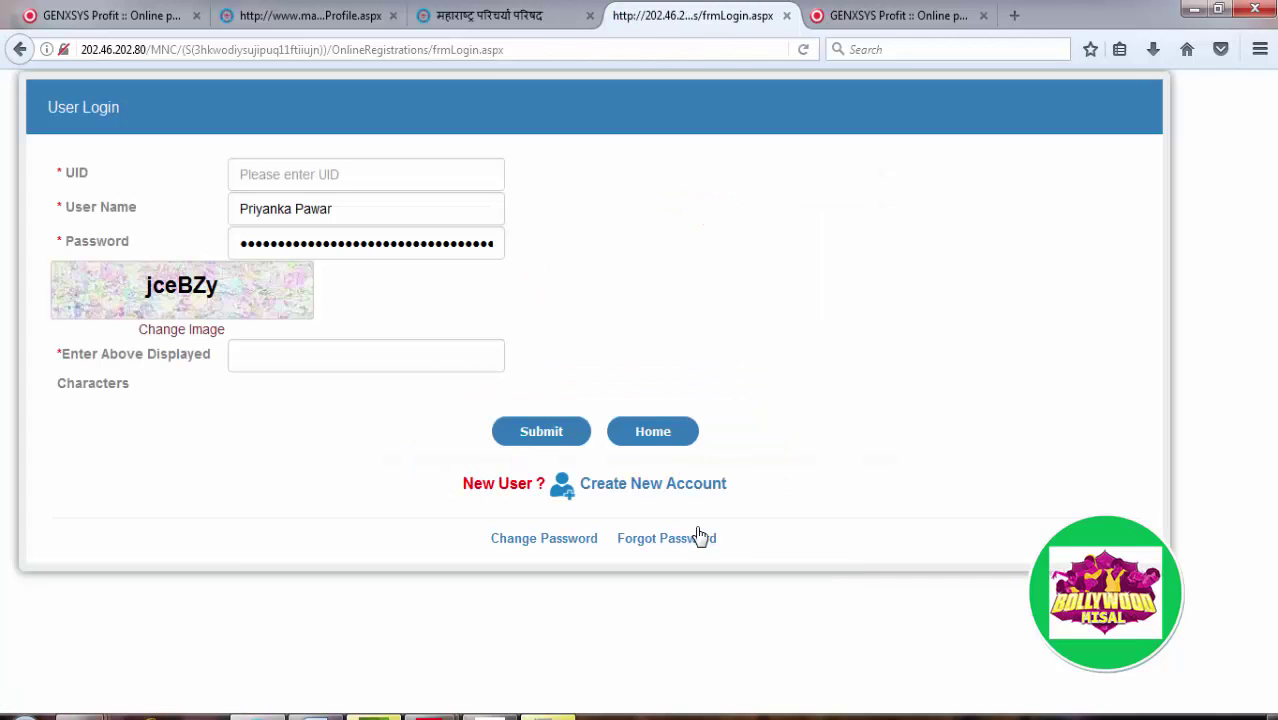